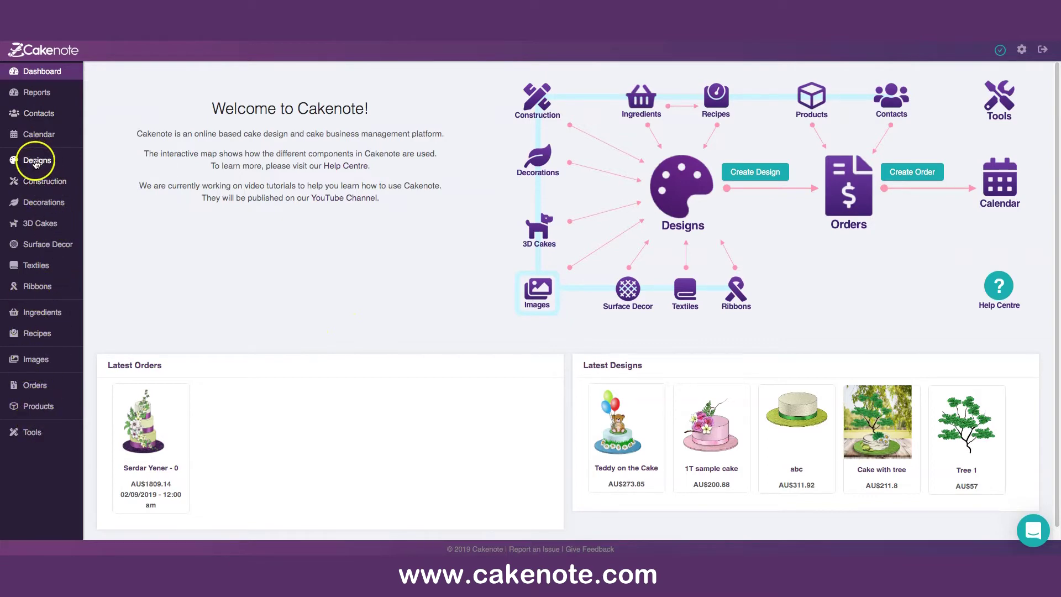
# Step: Start a new blank cake design from the Designs list
pyautogui.click(35, 161)
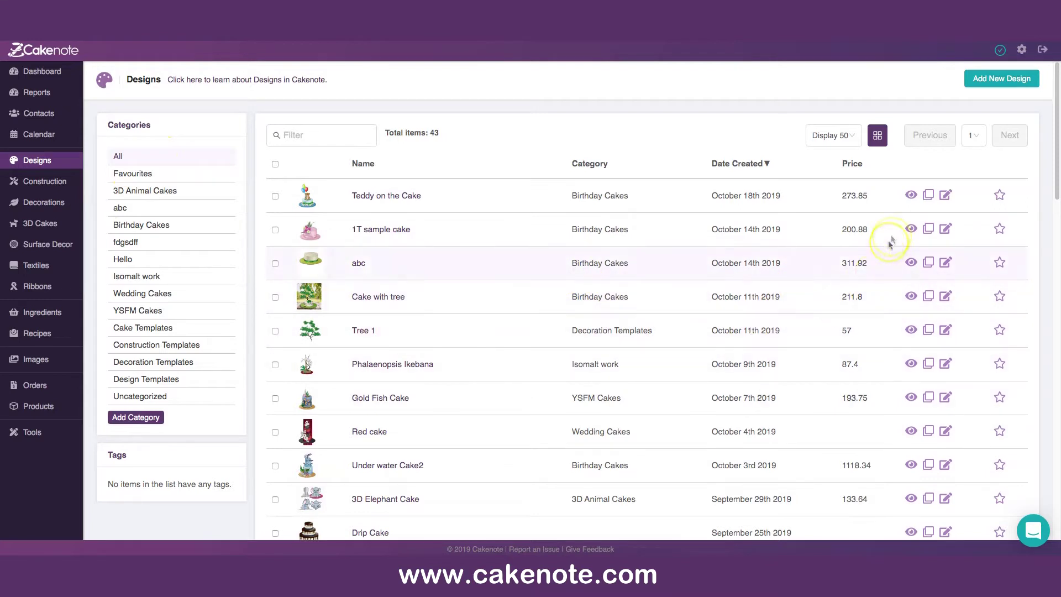
pyautogui.click(1005, 82)
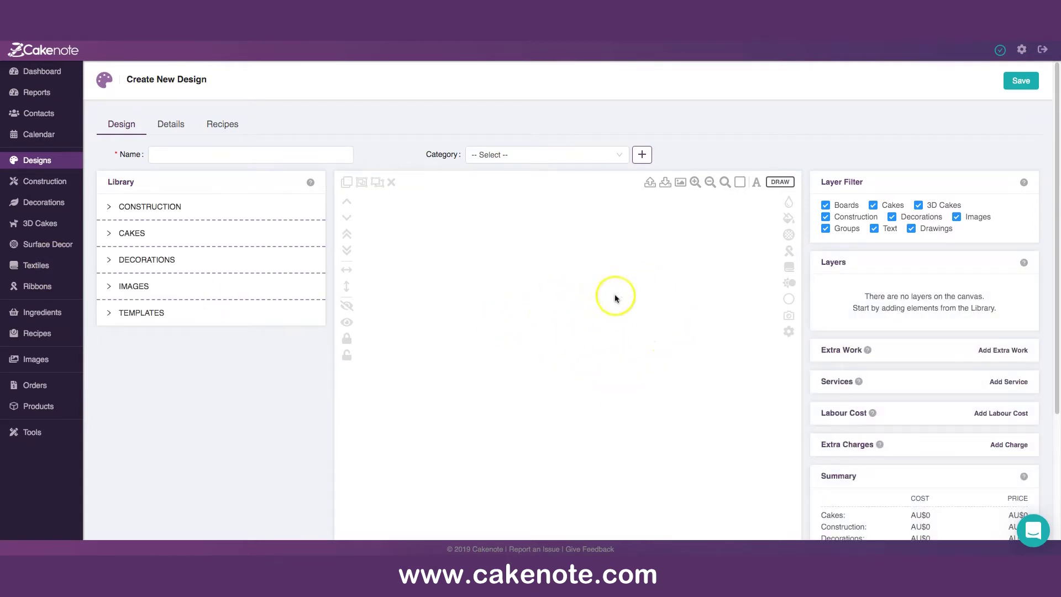
pyautogui.scroll(-1, 550, 406)
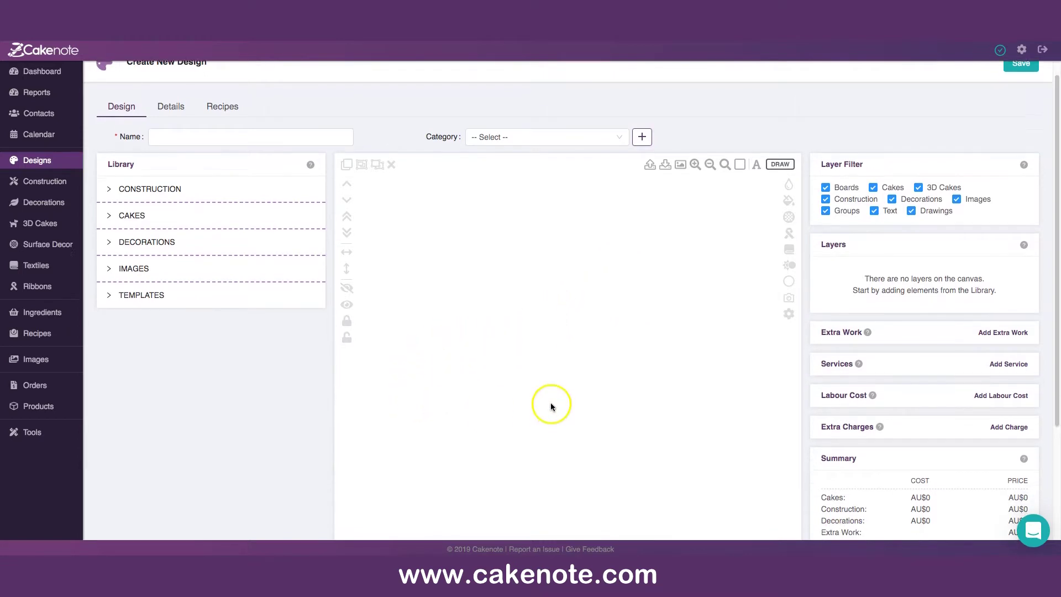
# Step: Add the Square Board (9-450) from the construction library as image only and place it in the lower middle of the canvas
pyautogui.click(120, 188)
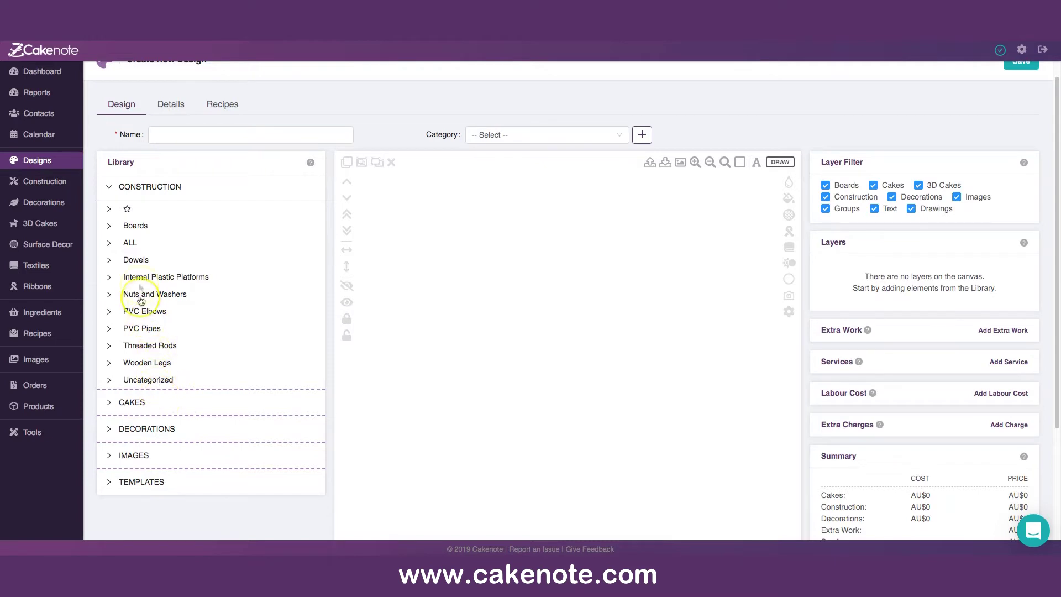
pyautogui.click(117, 229)
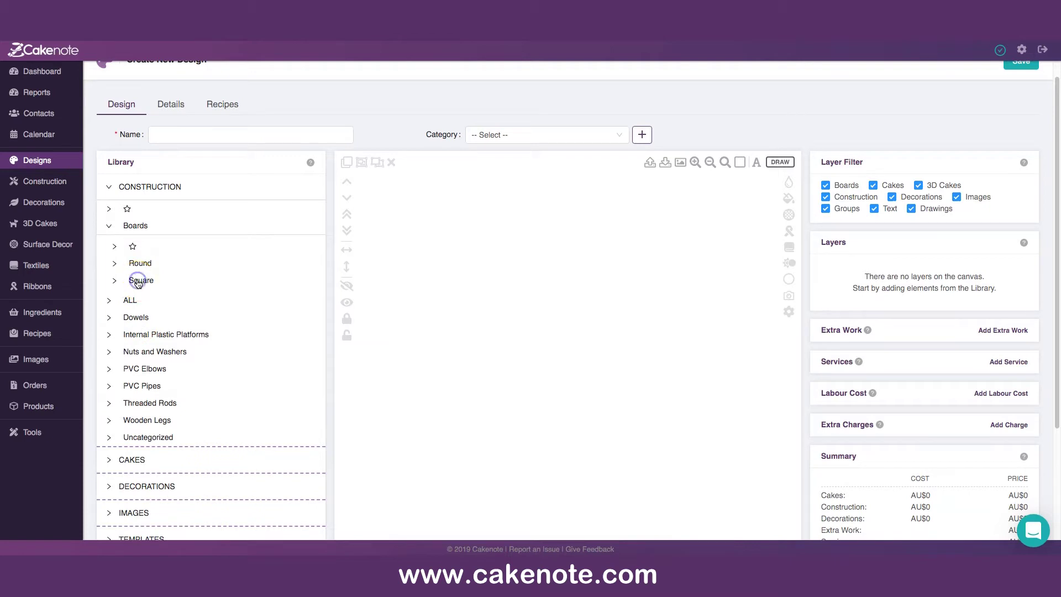
pyautogui.click(138, 282)
pyautogui.scroll(-5, 236, 337)
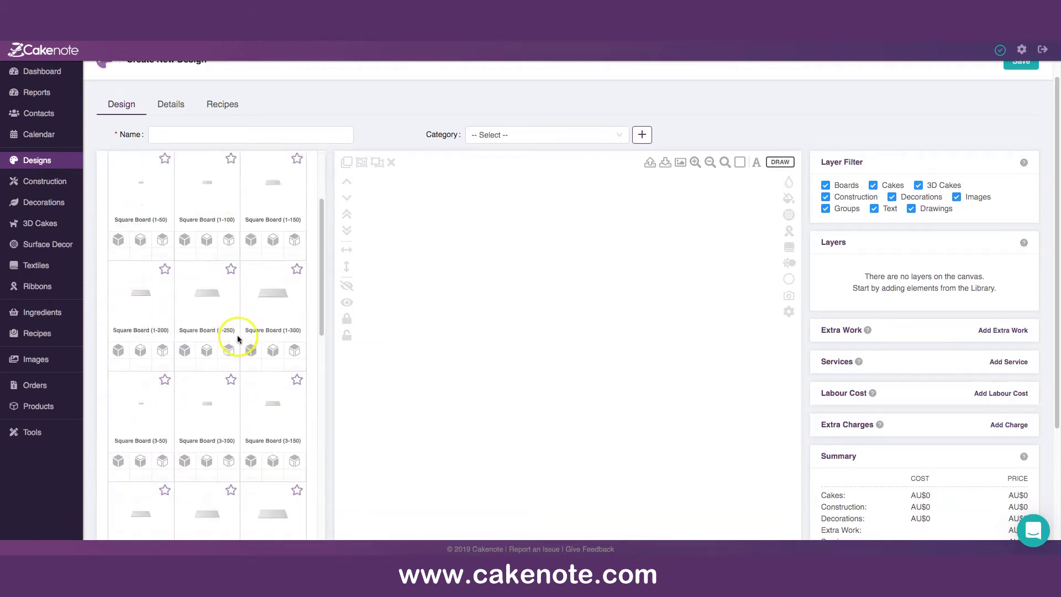
pyautogui.scroll(-15, 237, 338)
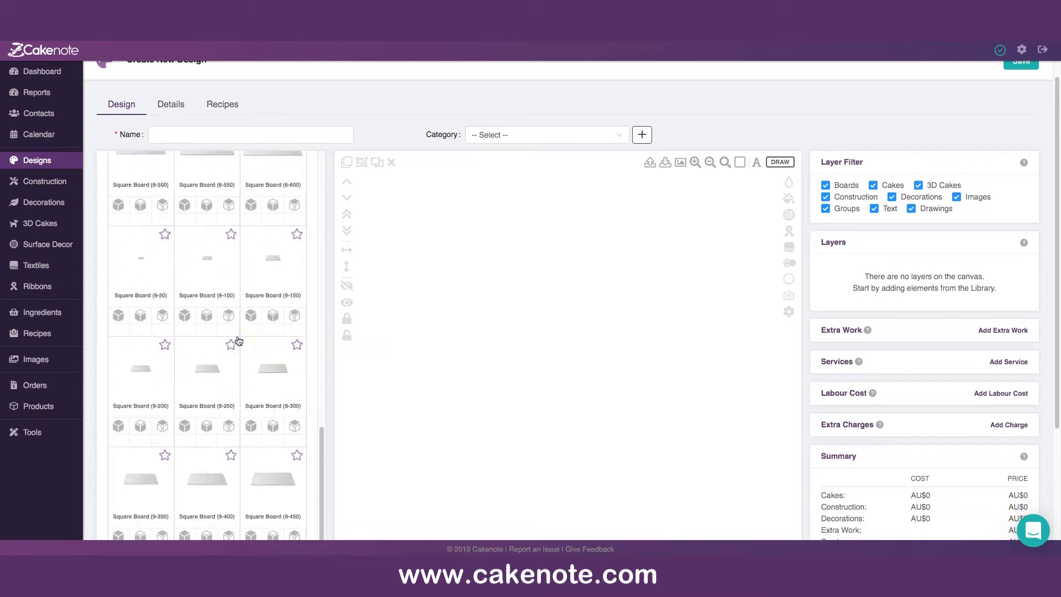
pyautogui.scroll(-3, 239, 341)
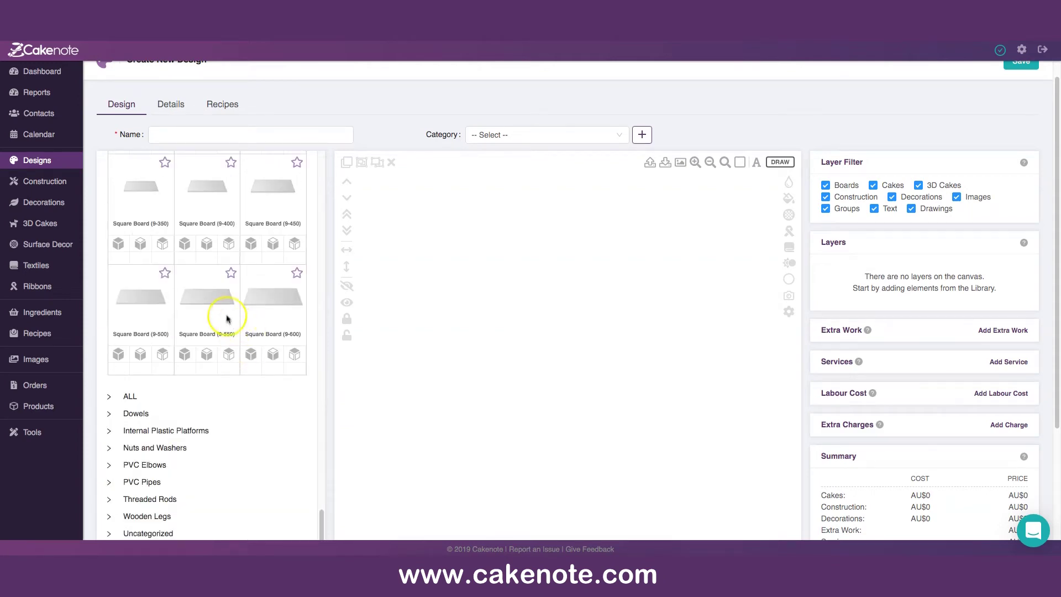
pyautogui.scroll(1, 227, 316)
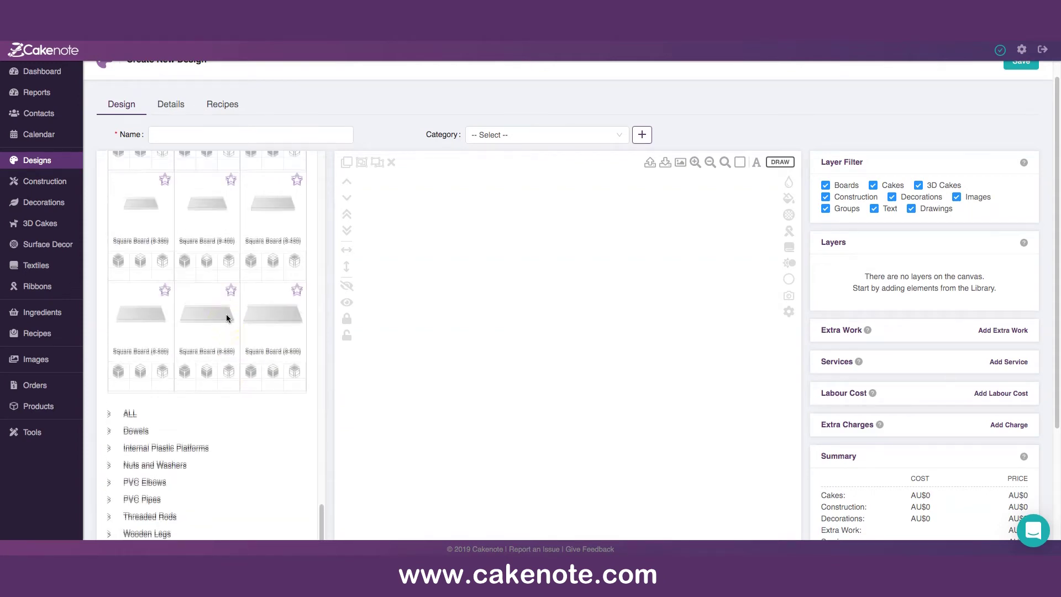
pyautogui.scroll(2, 227, 318)
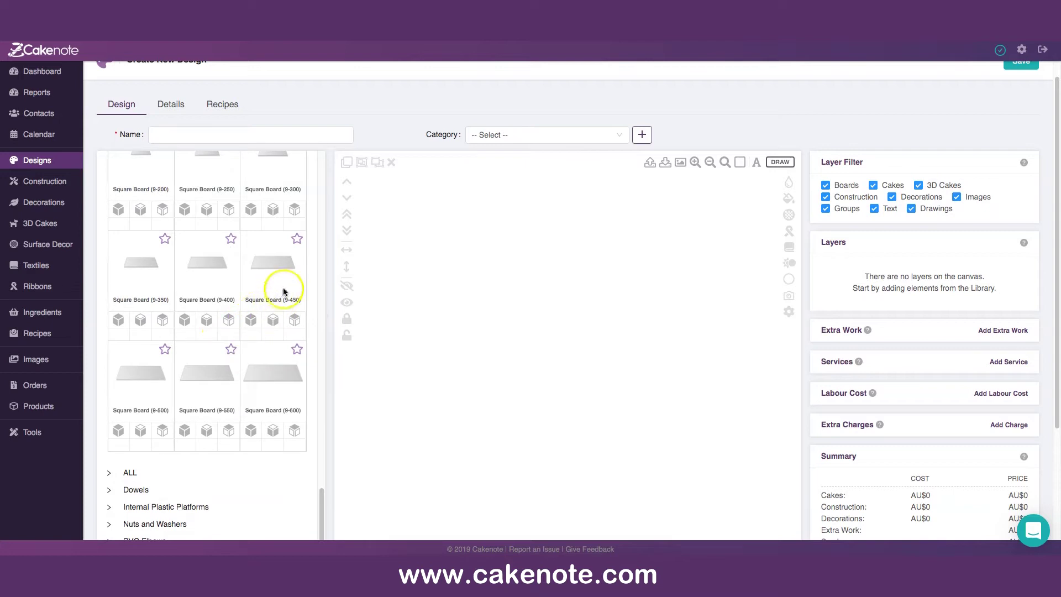
pyautogui.click(251, 321)
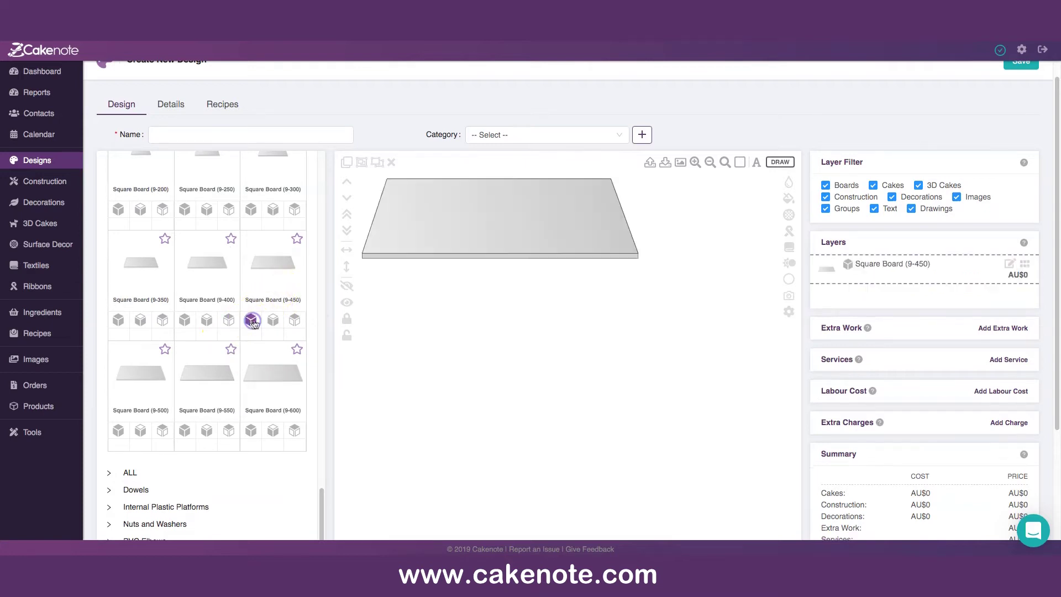
pyautogui.moveTo(511, 227); pyautogui.dragTo(587, 488)
pyautogui.scroll(1, 423, 344)
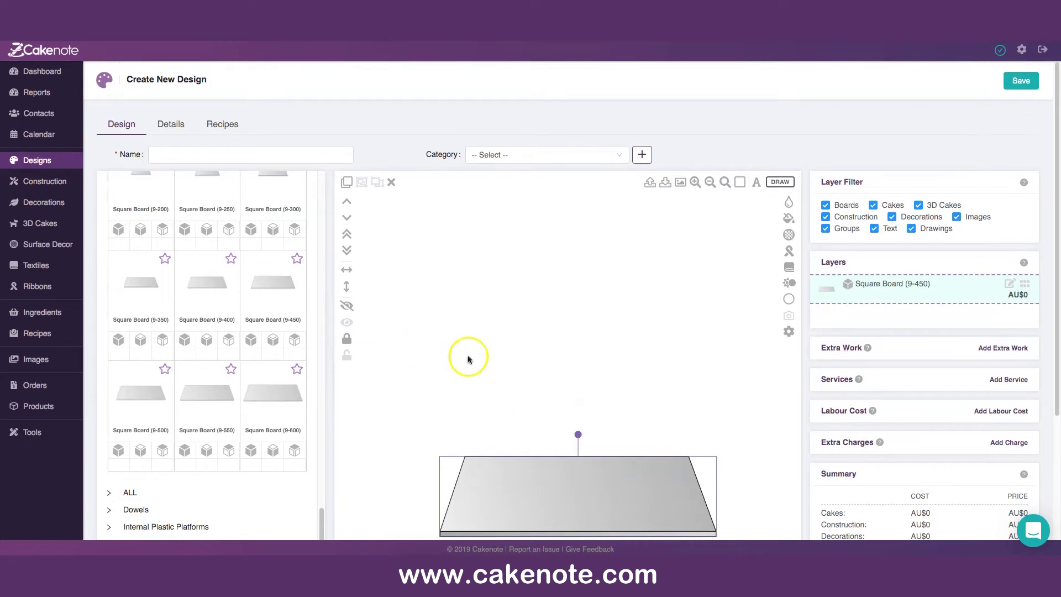
pyautogui.scroll(-3, 470, 355)
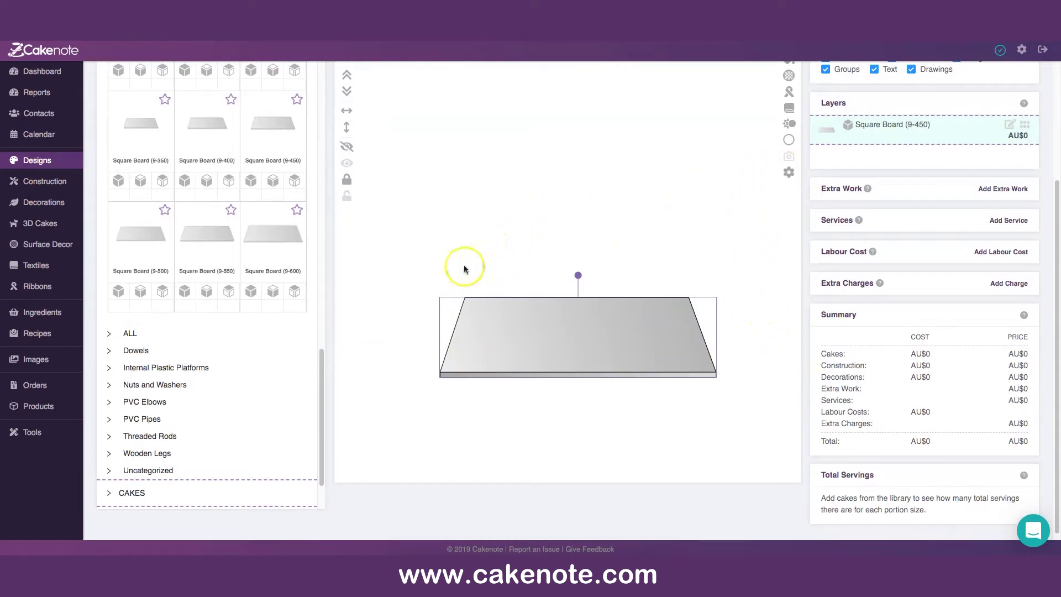
pyautogui.scroll(1, 430, 269)
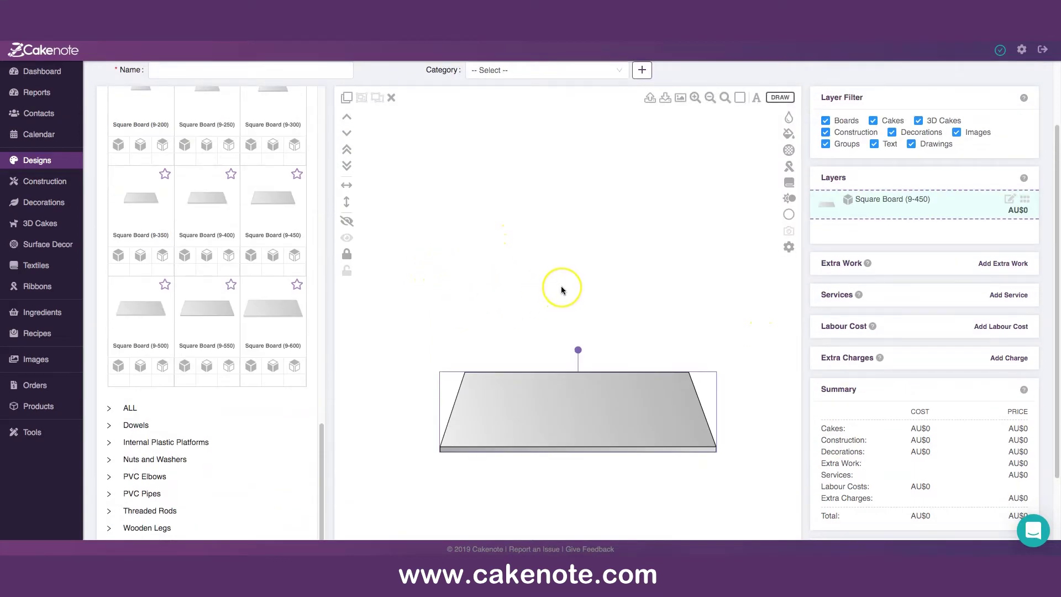
pyautogui.scroll(1, 562, 287)
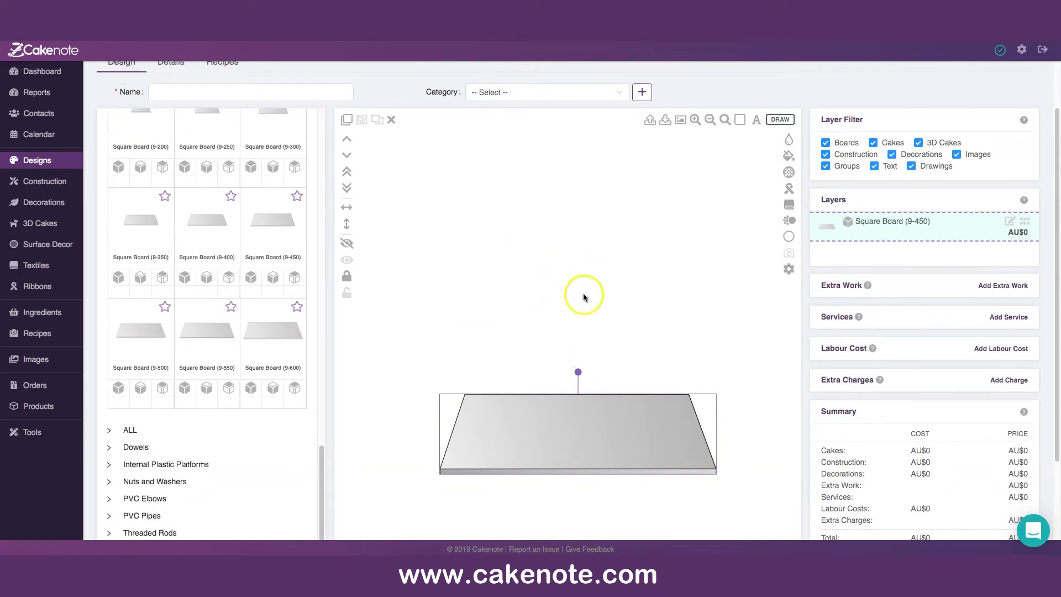
pyautogui.scroll(1, 581, 305)
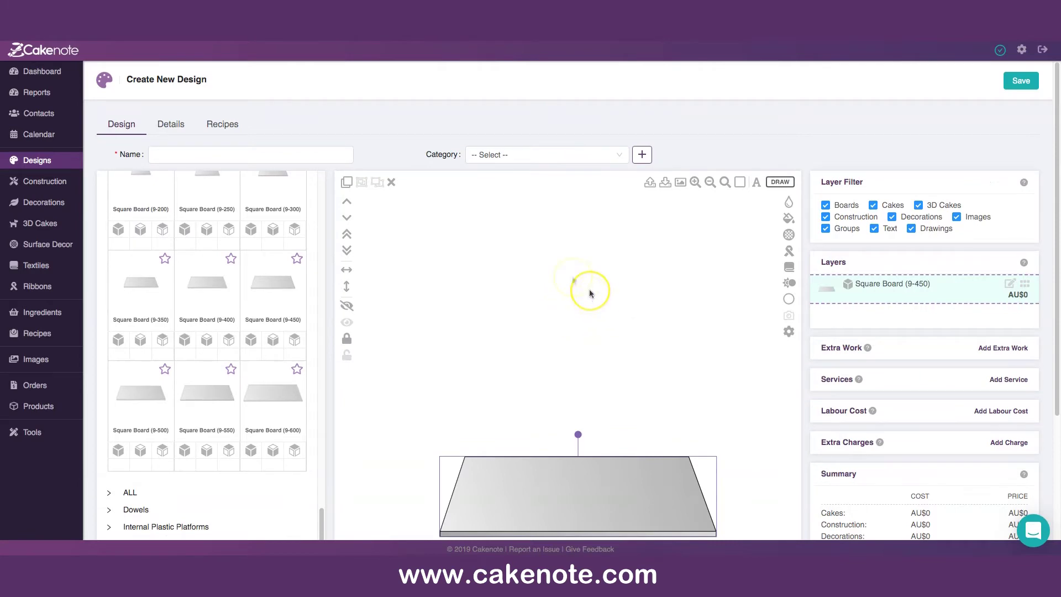
pyautogui.scroll(-1, 575, 282)
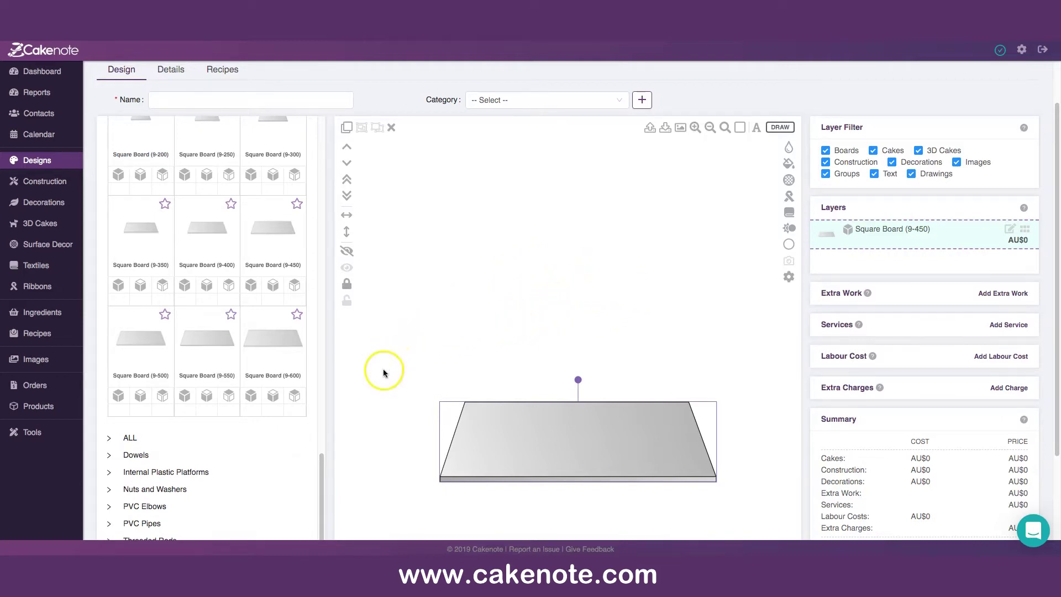
pyautogui.scroll(1, 385, 373)
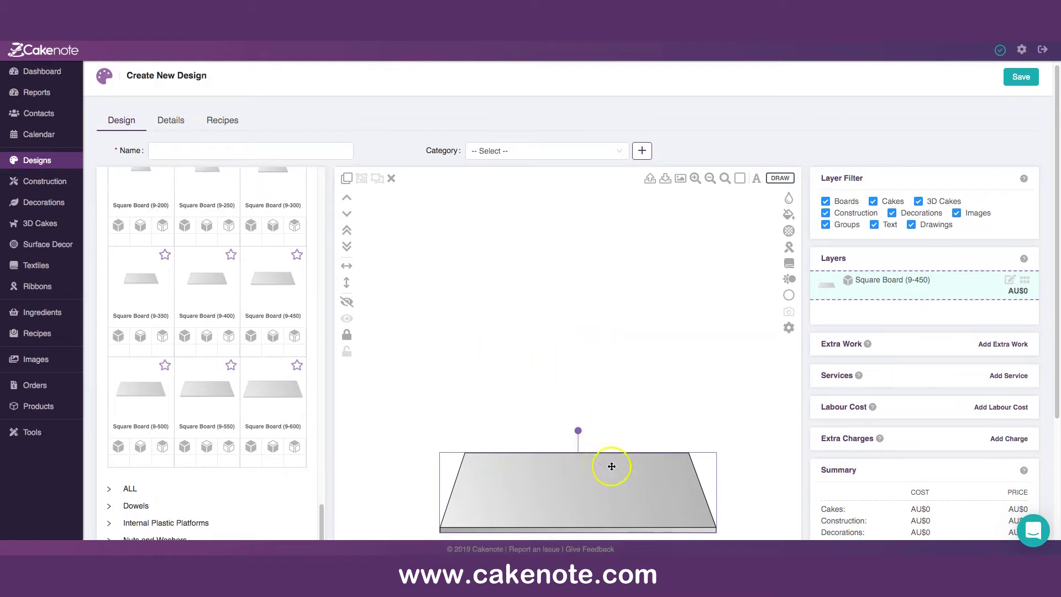
pyautogui.scroll(1, 429, 353)
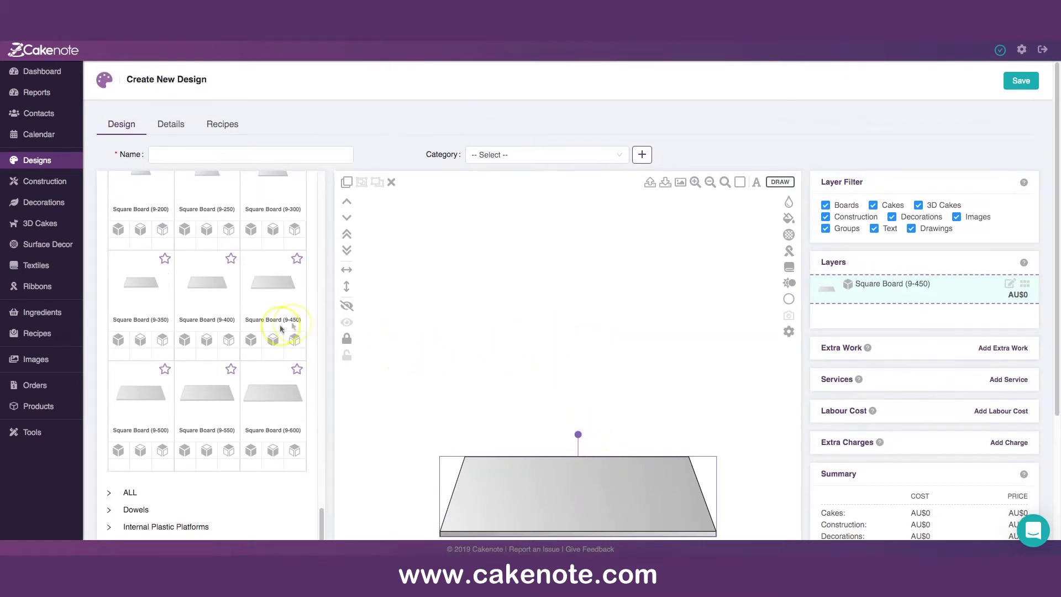
# Step: Add the Square Cake (100-250) from the library's square cakes to the canvas as image only
pyautogui.scroll(15, 228, 319)
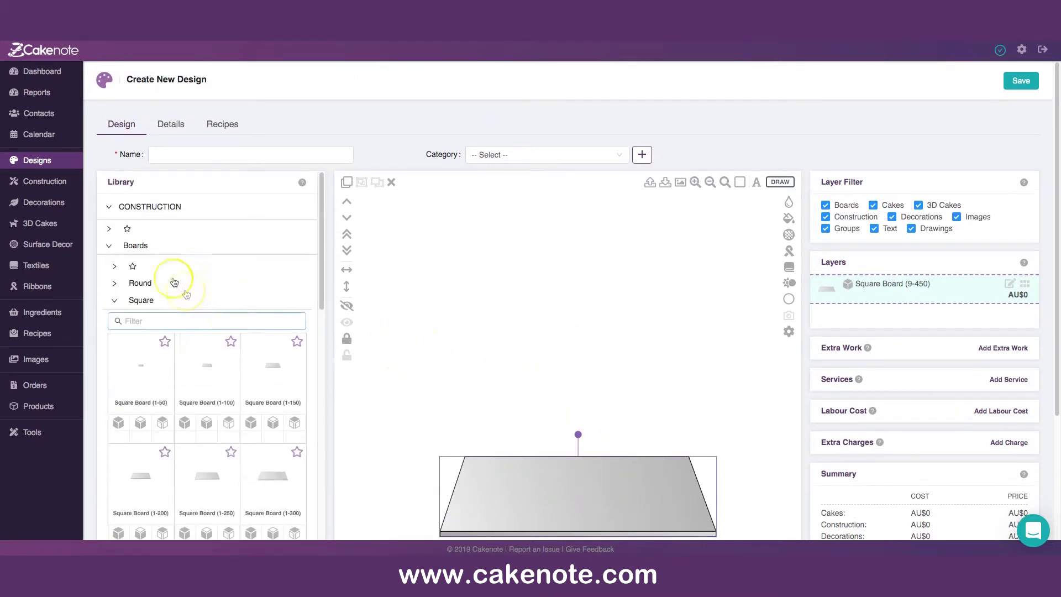
pyautogui.click(111, 209)
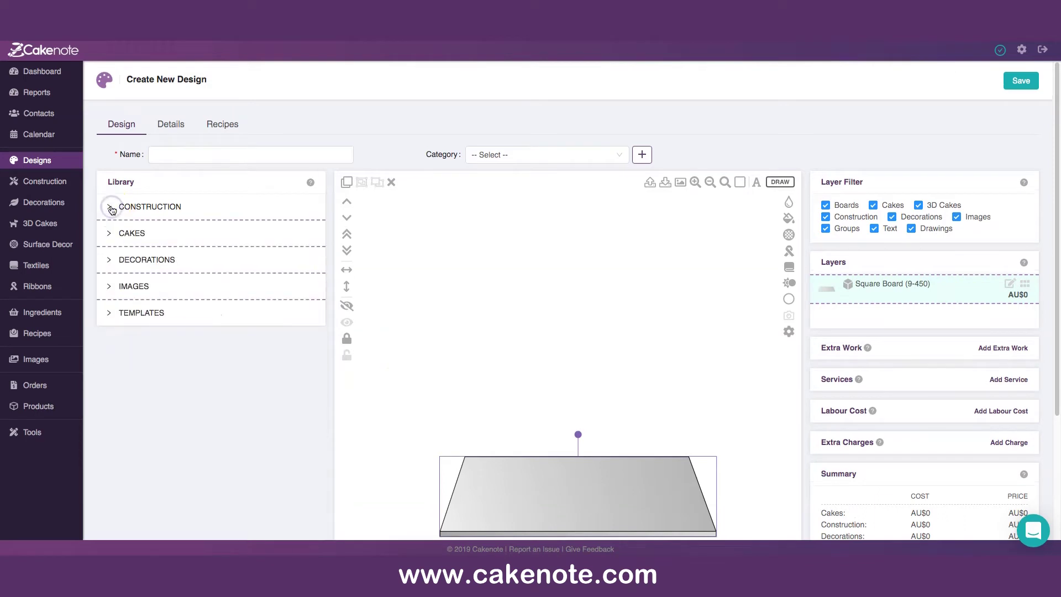
pyautogui.click(108, 235)
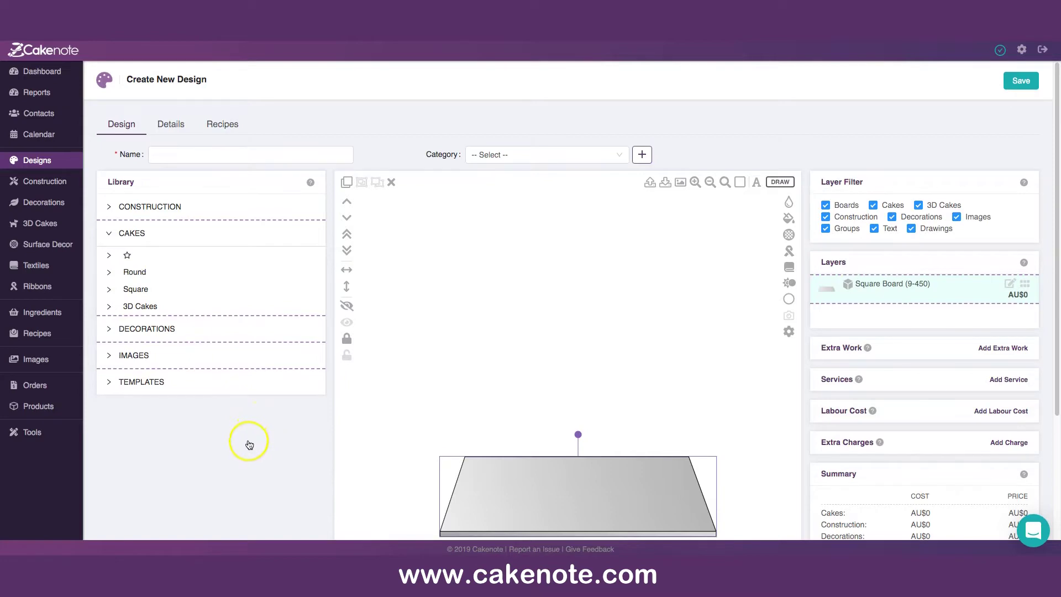
pyautogui.scroll(-5, 252, 398)
pyautogui.scroll(-3, 250, 398)
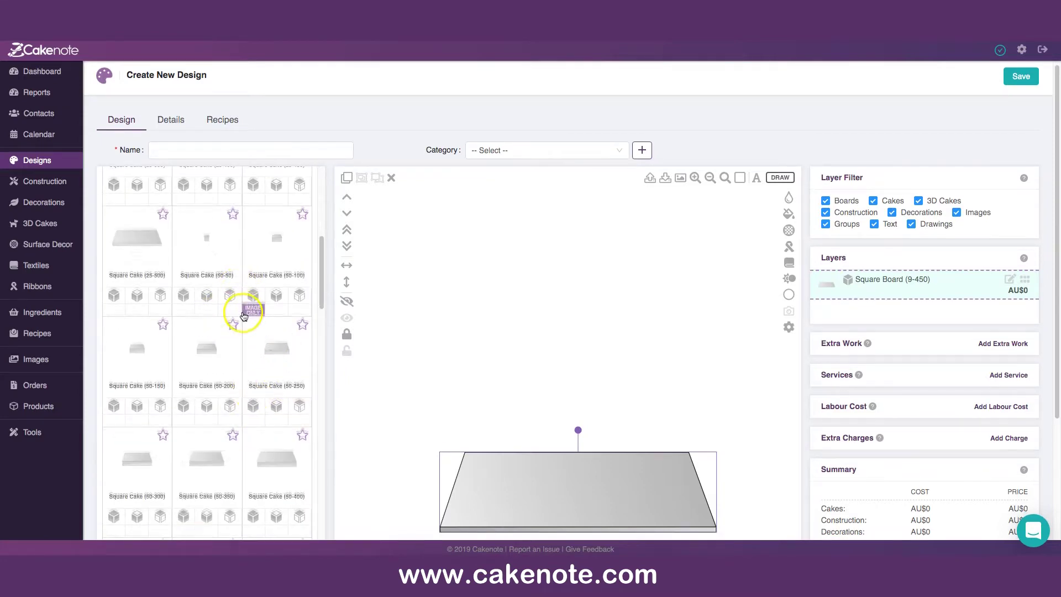
pyautogui.scroll(-2, 244, 316)
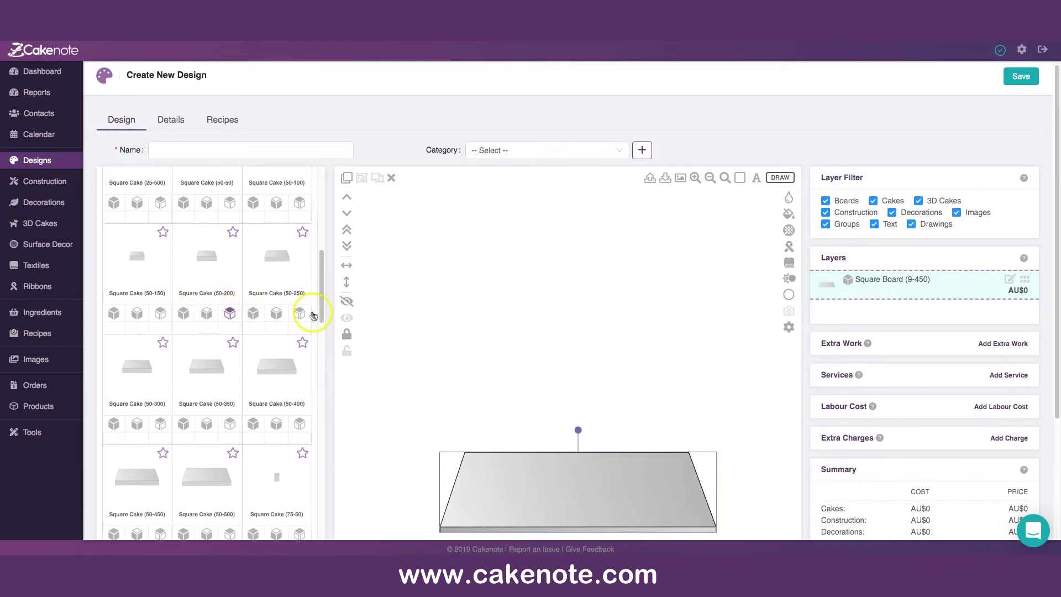
pyautogui.scroll(-4, 245, 390)
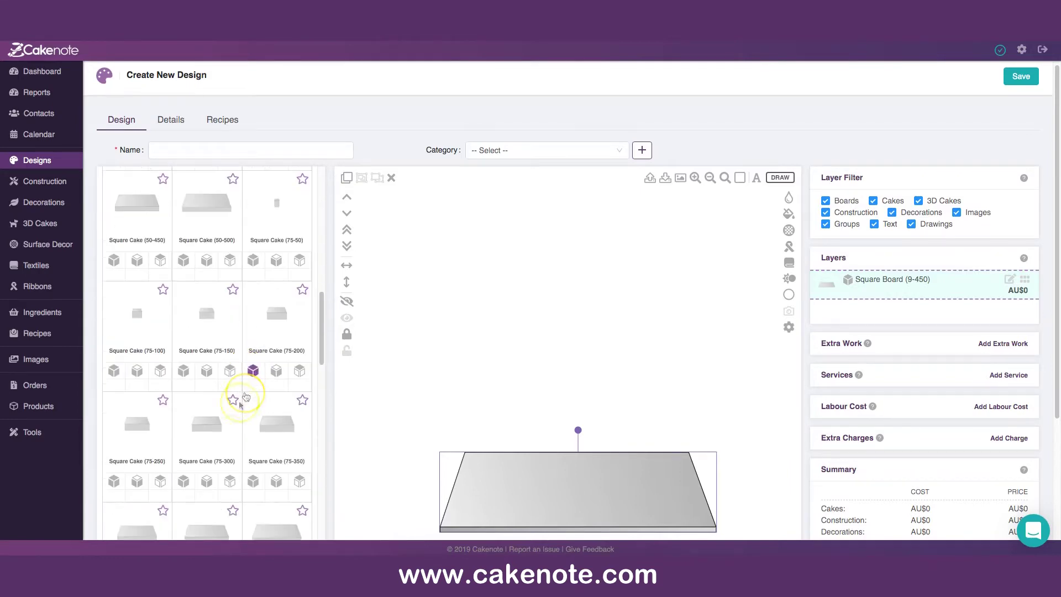
pyautogui.scroll(-2, 227, 436)
pyautogui.scroll(-8, 227, 437)
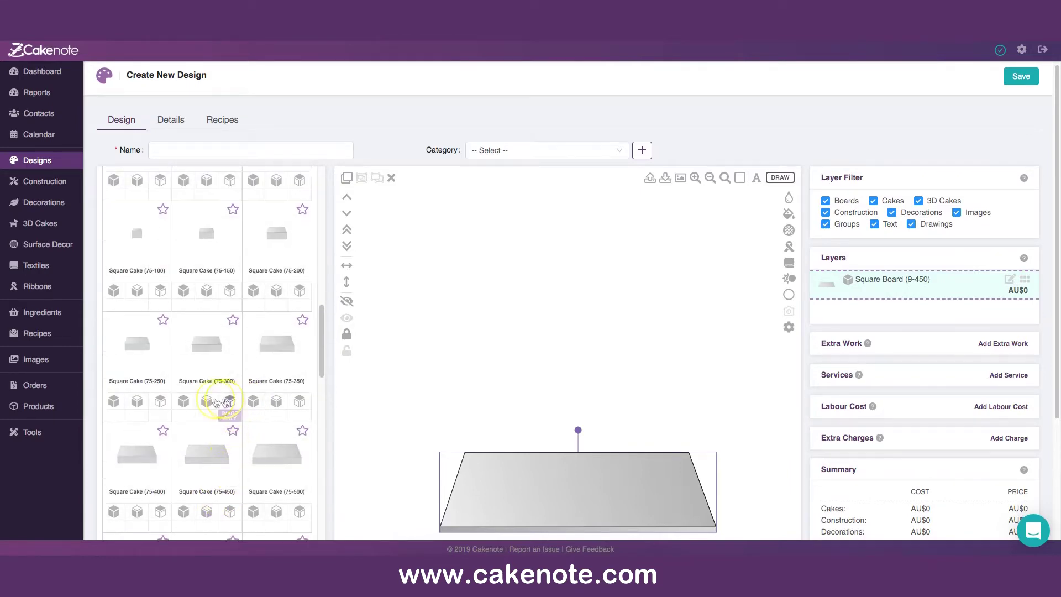
pyautogui.scroll(-2, 235, 388)
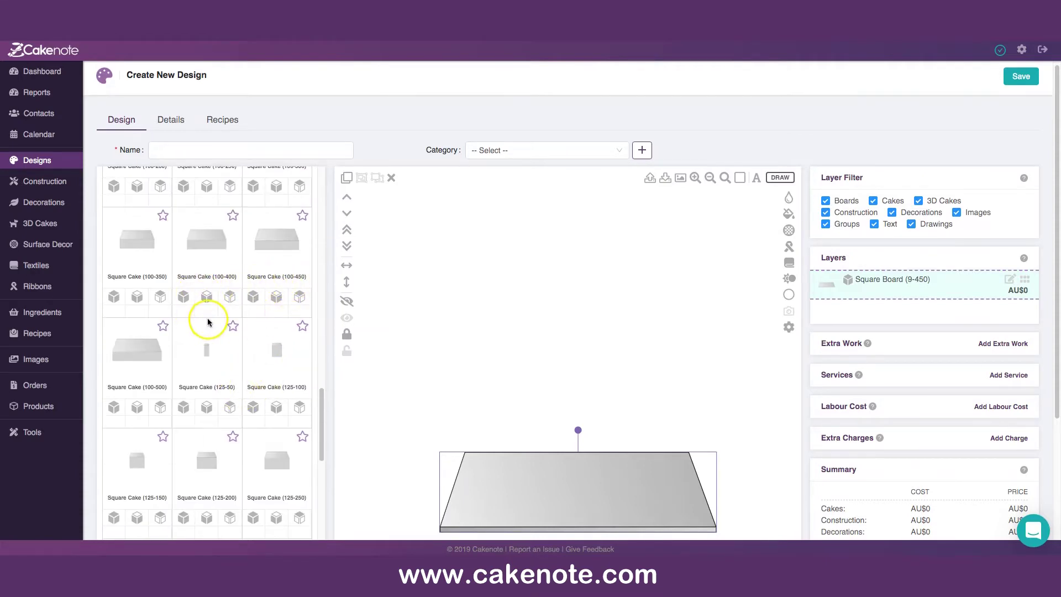
pyautogui.scroll(2, 208, 319)
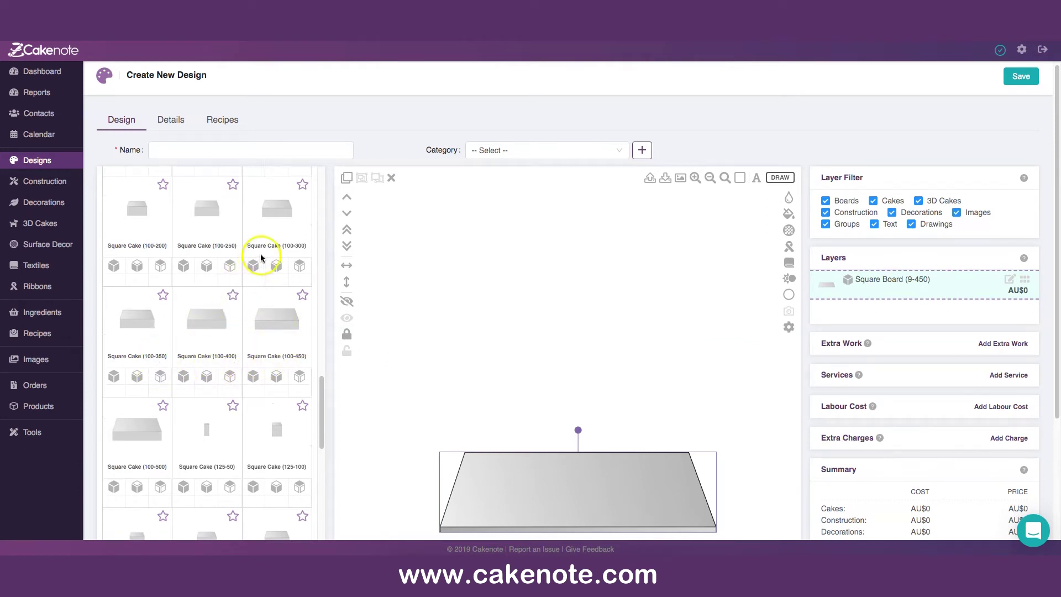
pyautogui.click(185, 269)
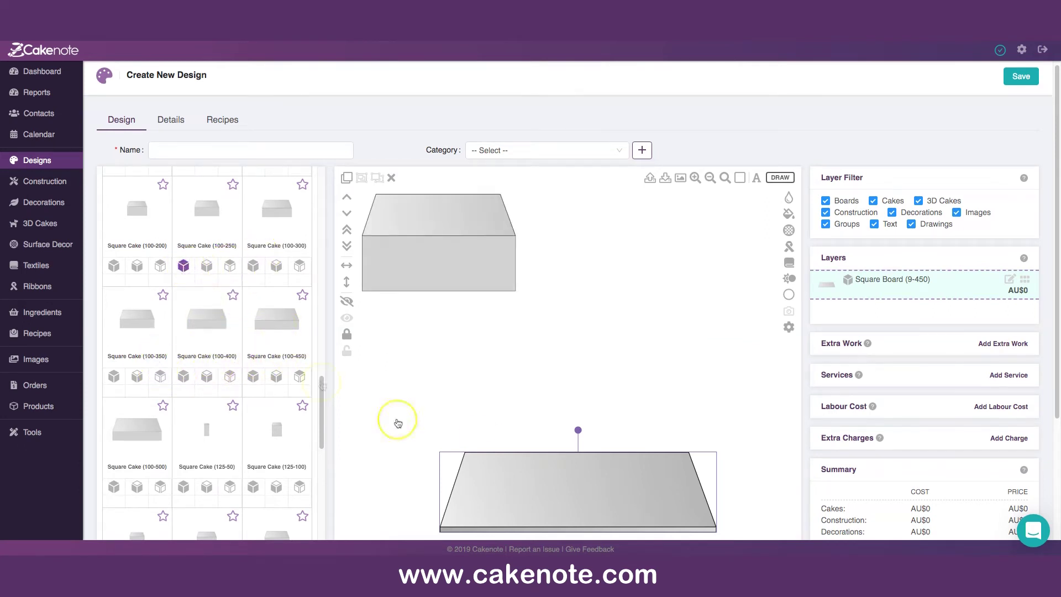
# Step: Place the square cake centred on top of the square board
pyautogui.click(474, 299)
pyautogui.moveTo(450, 271); pyautogui.dragTo(588, 485)
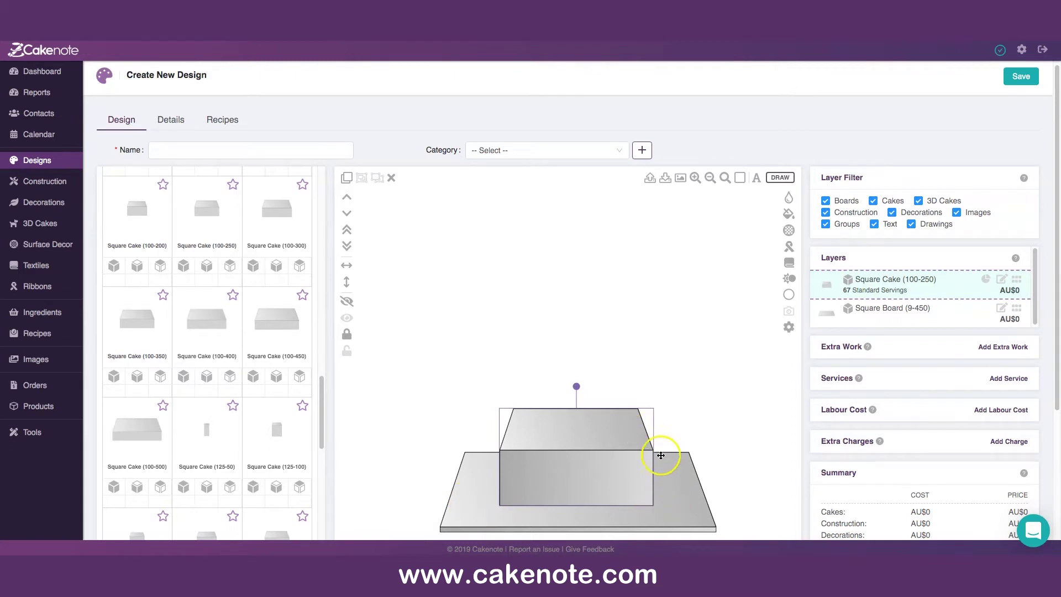
pyautogui.moveTo(577, 477); pyautogui.dragTo(578, 476)
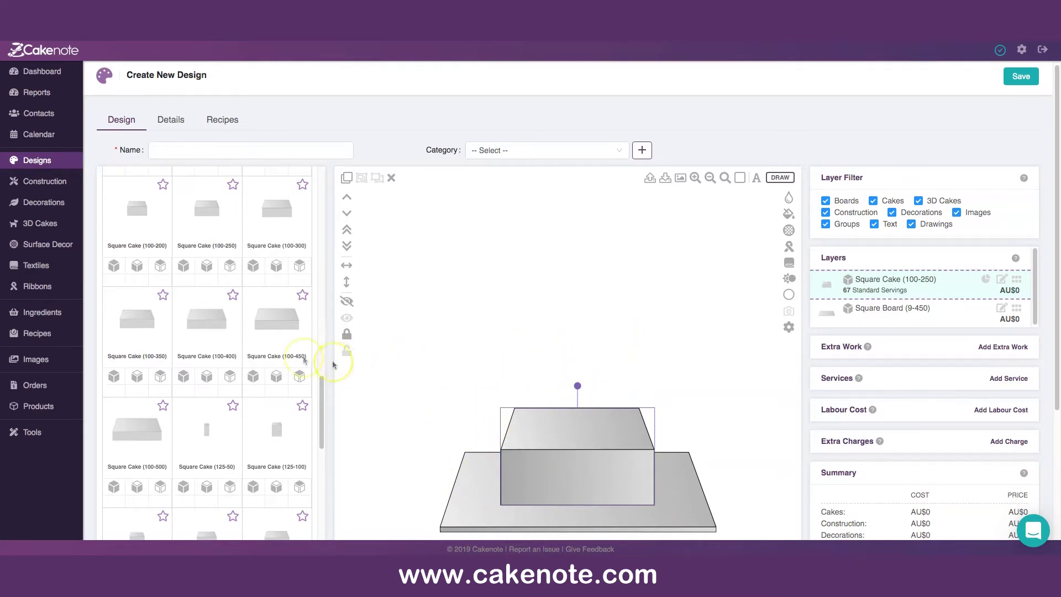
# Step: Add the Round Cake (50-200) from the library's round cakes as image only and place it centred on top of the square cake
pyautogui.scroll(5, 259, 340)
pyautogui.scroll(3, 254, 338)
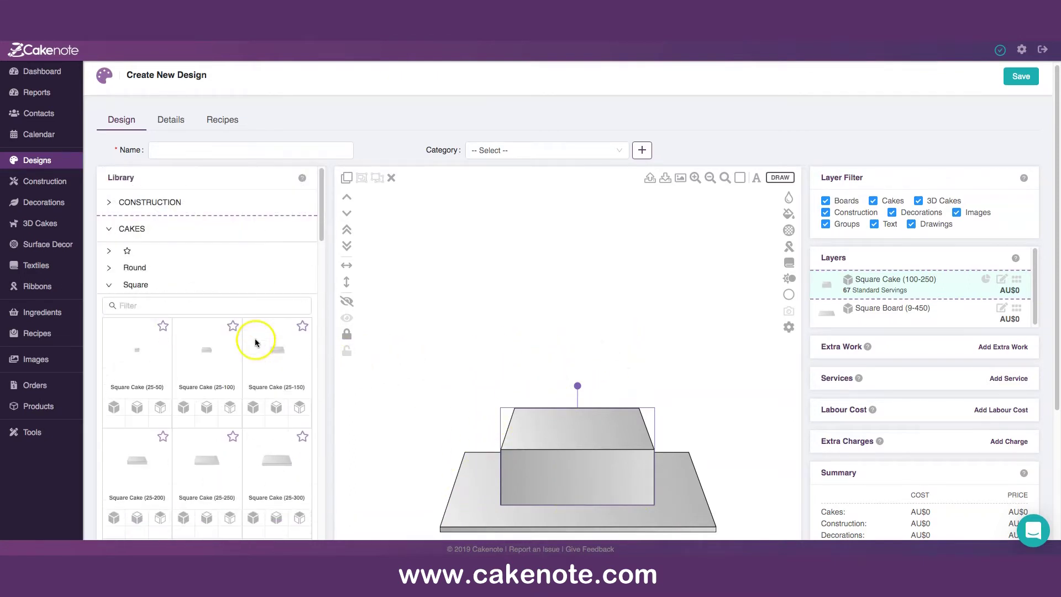
pyautogui.click(110, 276)
pyautogui.scroll(-3, 177, 396)
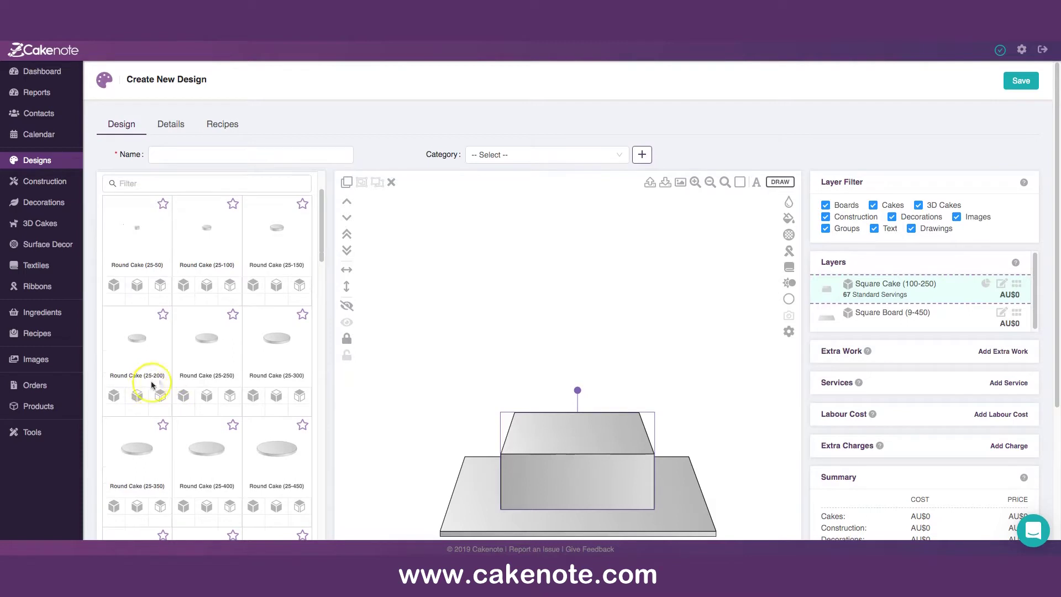
pyautogui.scroll(-2, 219, 389)
pyautogui.scroll(-2, 220, 392)
pyautogui.scroll(-1, 220, 392)
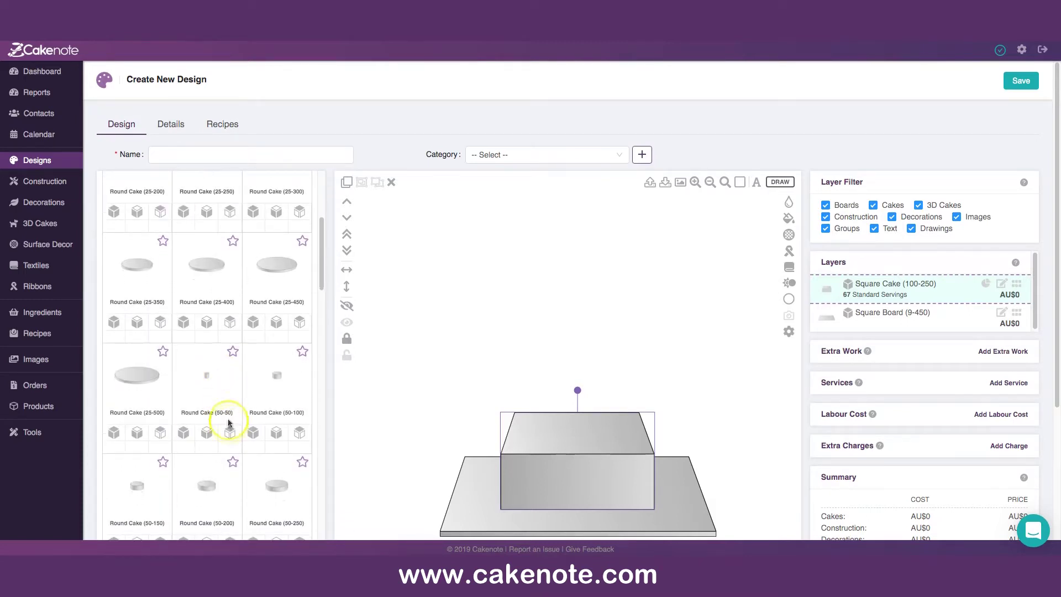
pyautogui.scroll(-5, 226, 404)
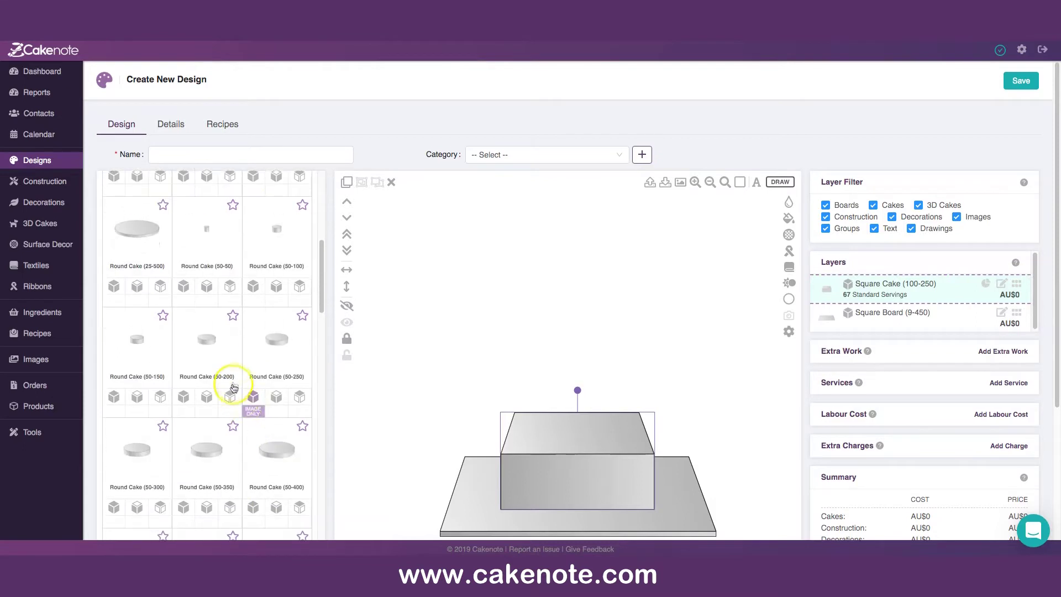
pyautogui.click(186, 398)
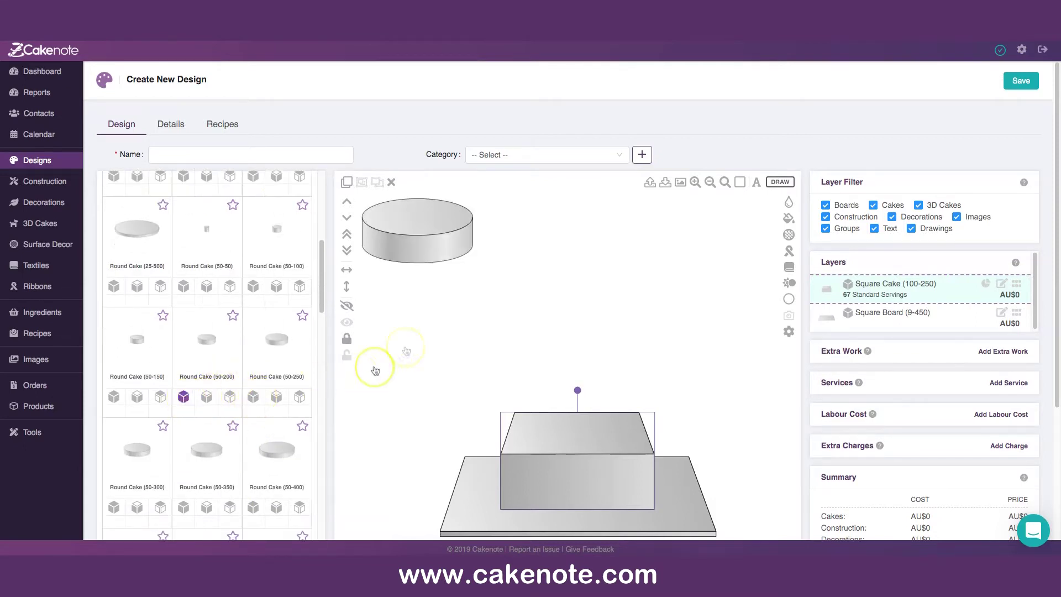
pyautogui.moveTo(414, 244); pyautogui.dragTo(579, 425)
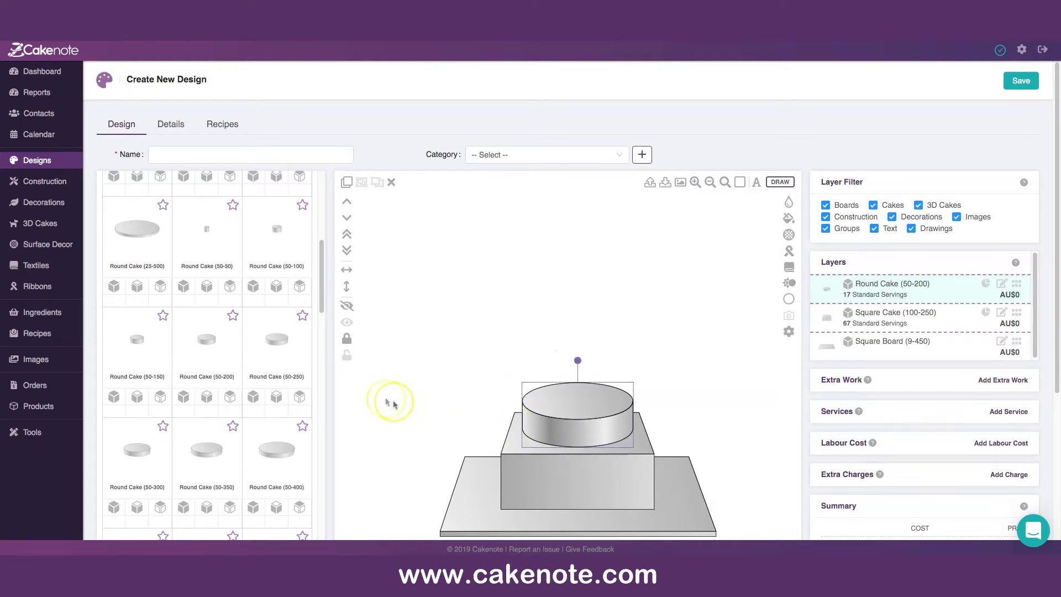
# Step: Add the Round Cake (75-150) as image only and place it above the first round cake, leaving a gap between them
pyautogui.scroll(-2, 295, 372)
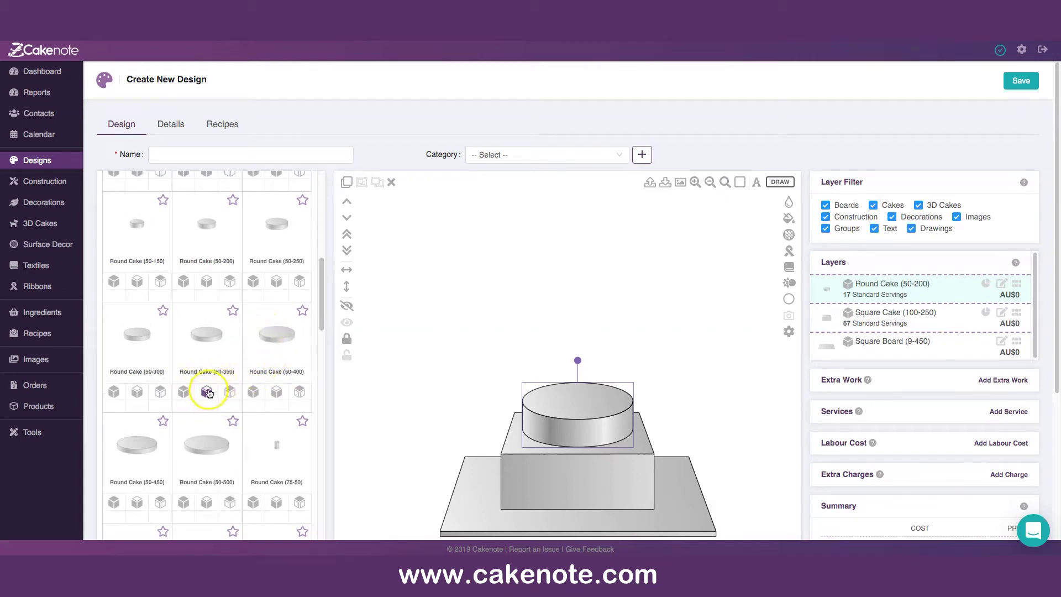
pyautogui.scroll(4, 208, 393)
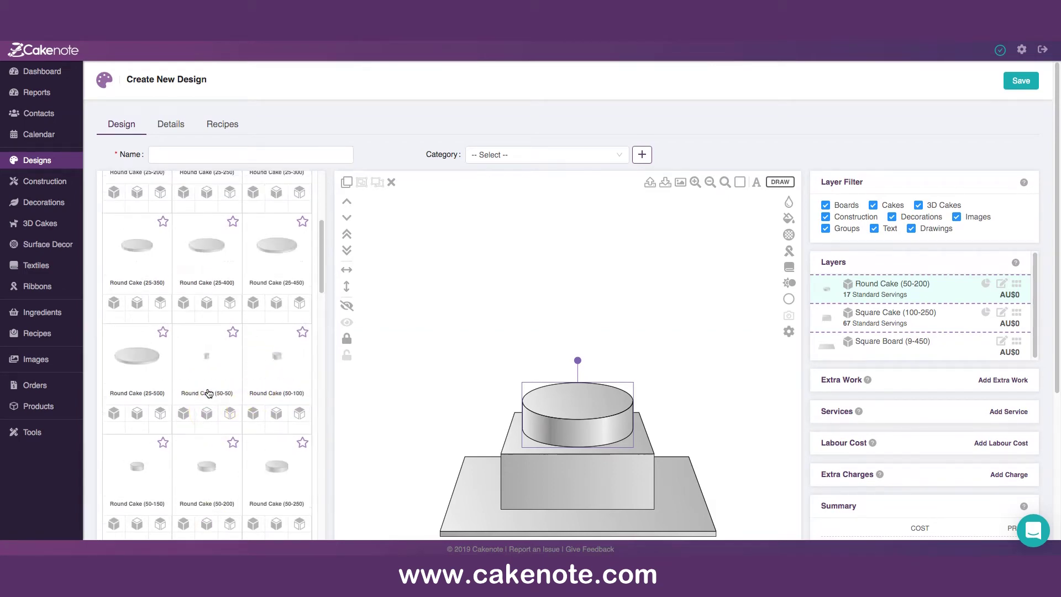
pyautogui.scroll(-2, 208, 393)
pyautogui.scroll(-2, 208, 393)
pyautogui.scroll(-4, 208, 392)
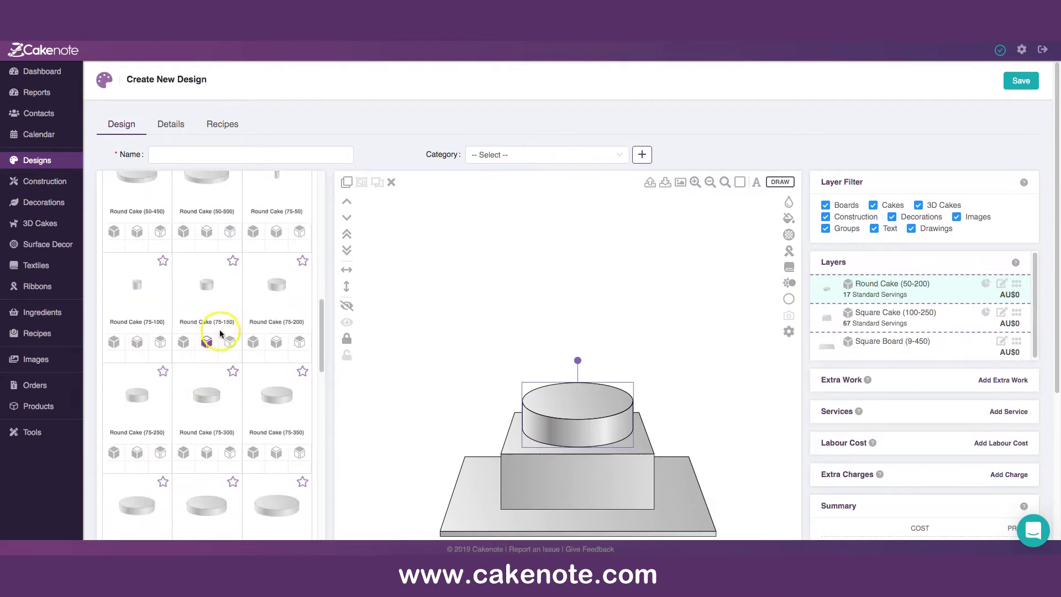
pyautogui.click(186, 344)
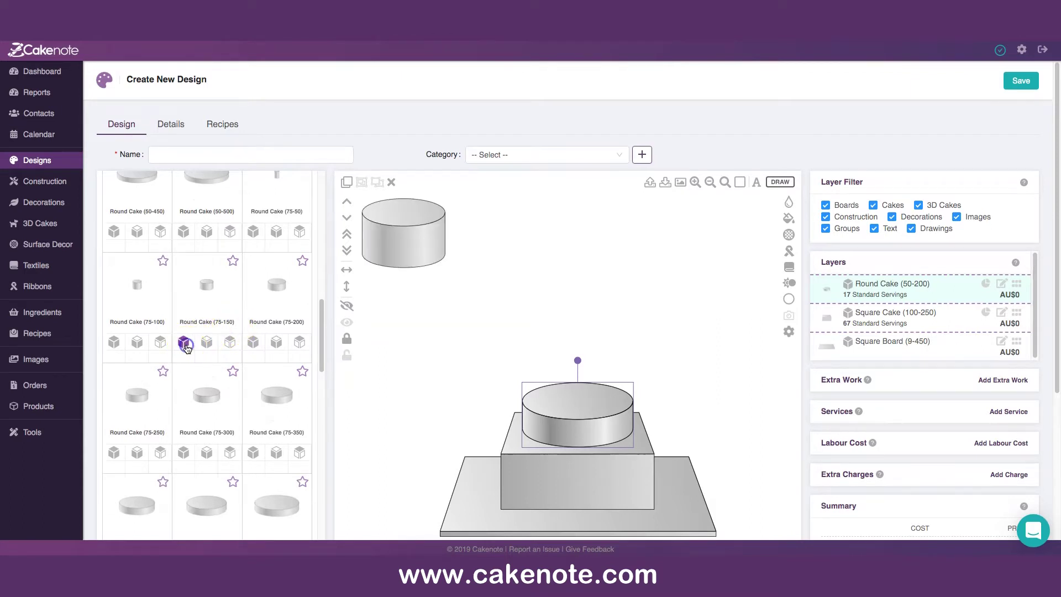
pyautogui.moveTo(410, 246); pyautogui.dragTo(581, 315)
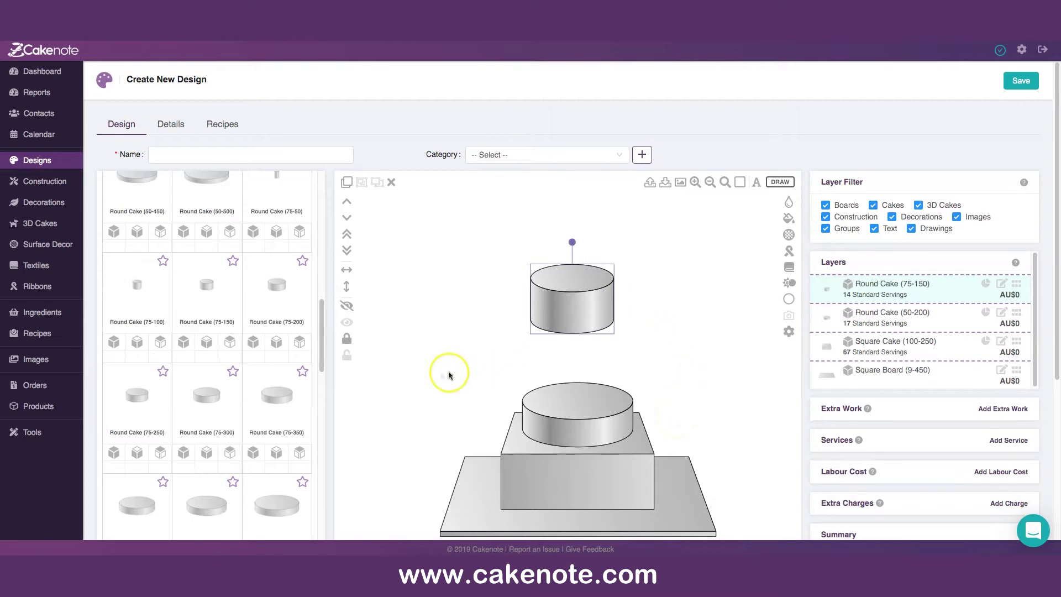
# Step: Add the Bold Roman Pillar (100) from the library's Pillars decorations as an isometric view layer and stand it on the lower round cake
pyautogui.scroll(-1, 434, 343)
pyautogui.scroll(-2, 435, 345)
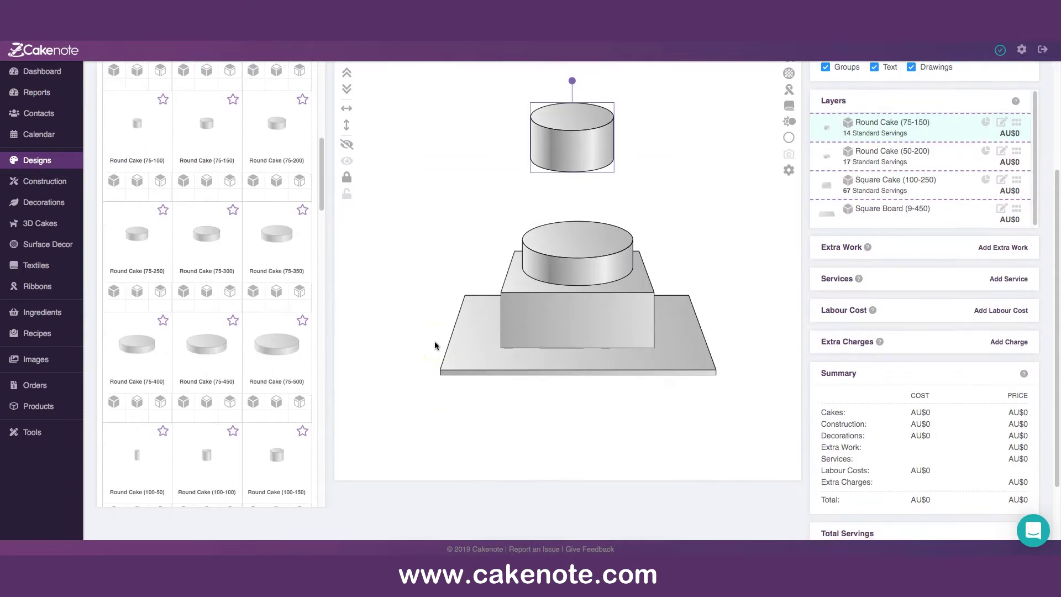
pyautogui.scroll(3, 406, 361)
pyautogui.scroll(10, 246, 360)
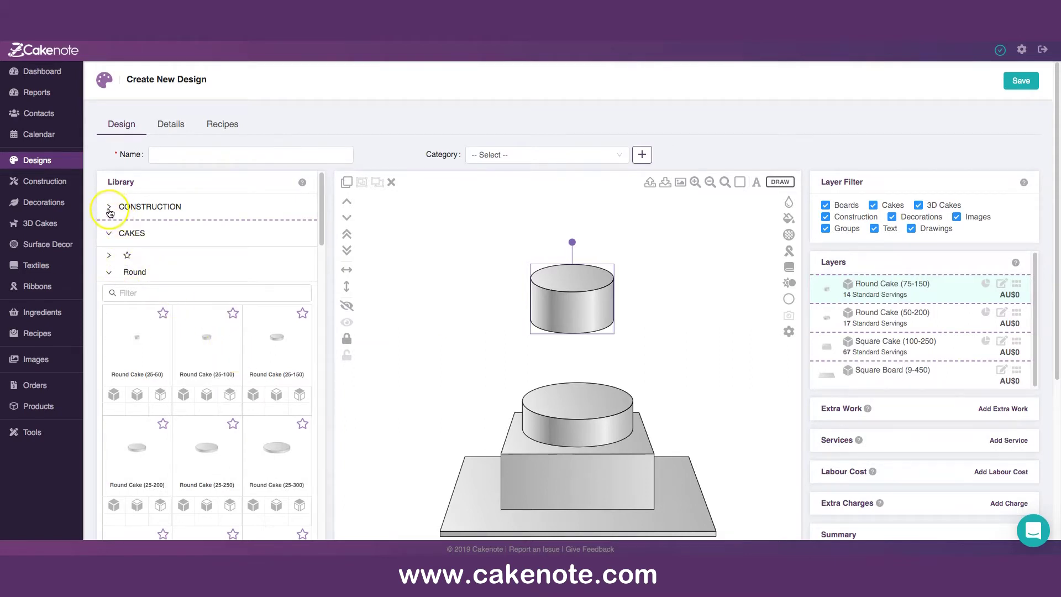
pyautogui.click(111, 235)
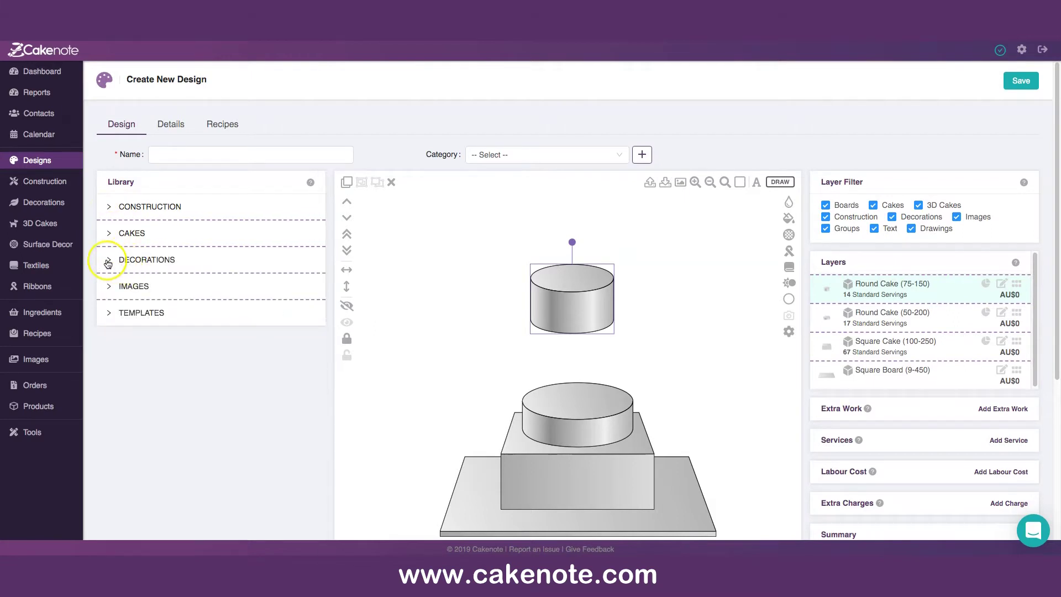
pyautogui.click(108, 261)
pyautogui.scroll(-2, 216, 366)
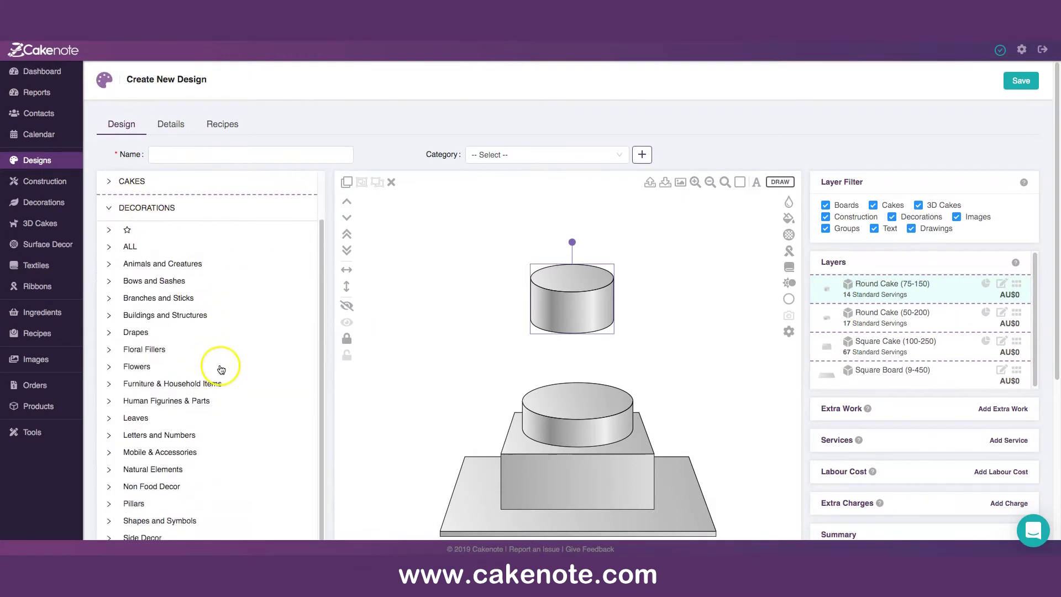
pyautogui.scroll(-4, 159, 362)
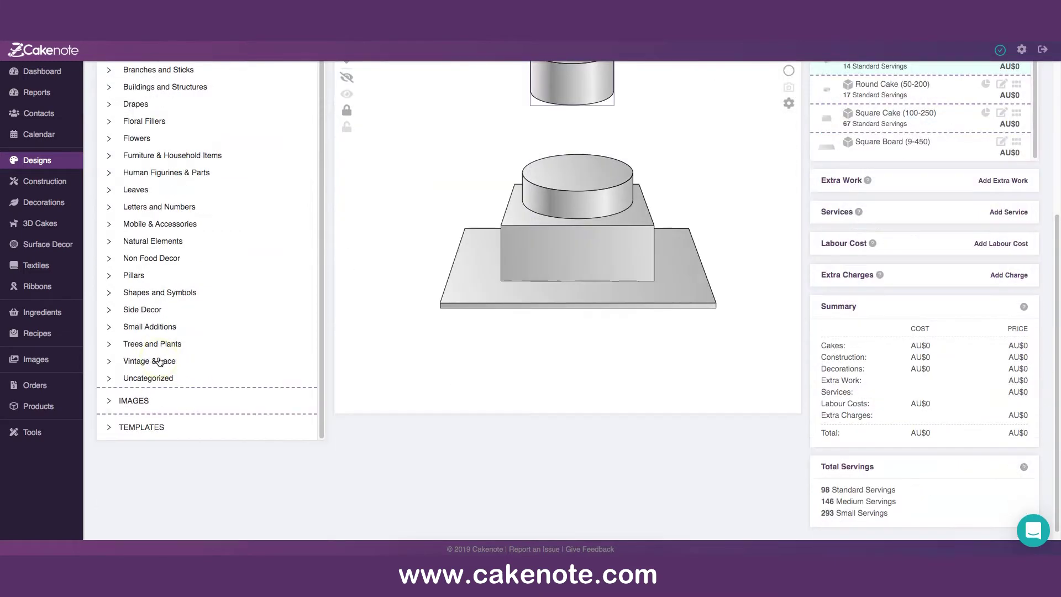
pyautogui.click(109, 275)
pyautogui.scroll(-3, 223, 276)
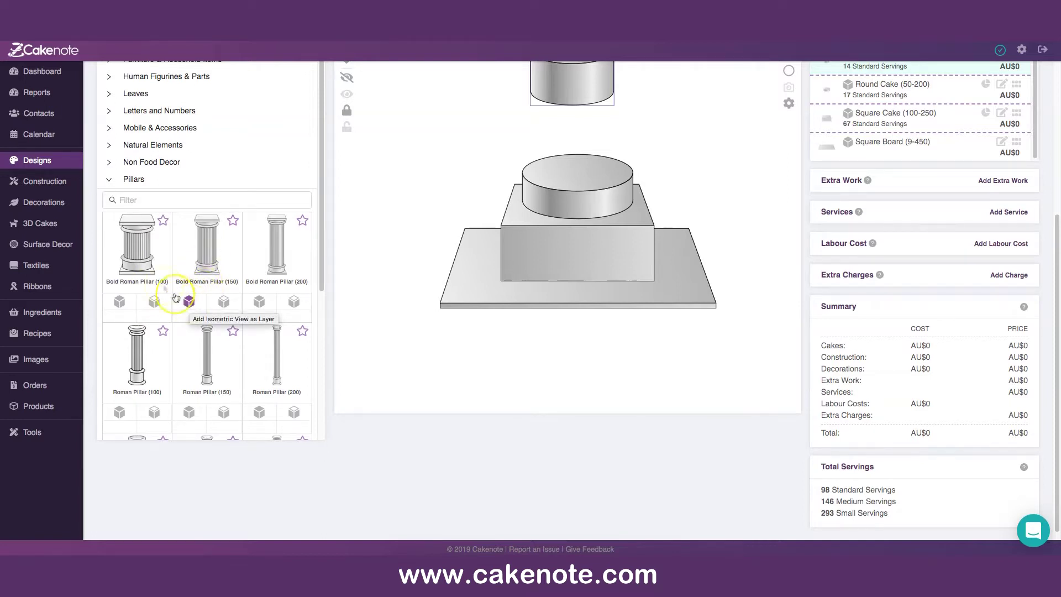
pyautogui.click(120, 303)
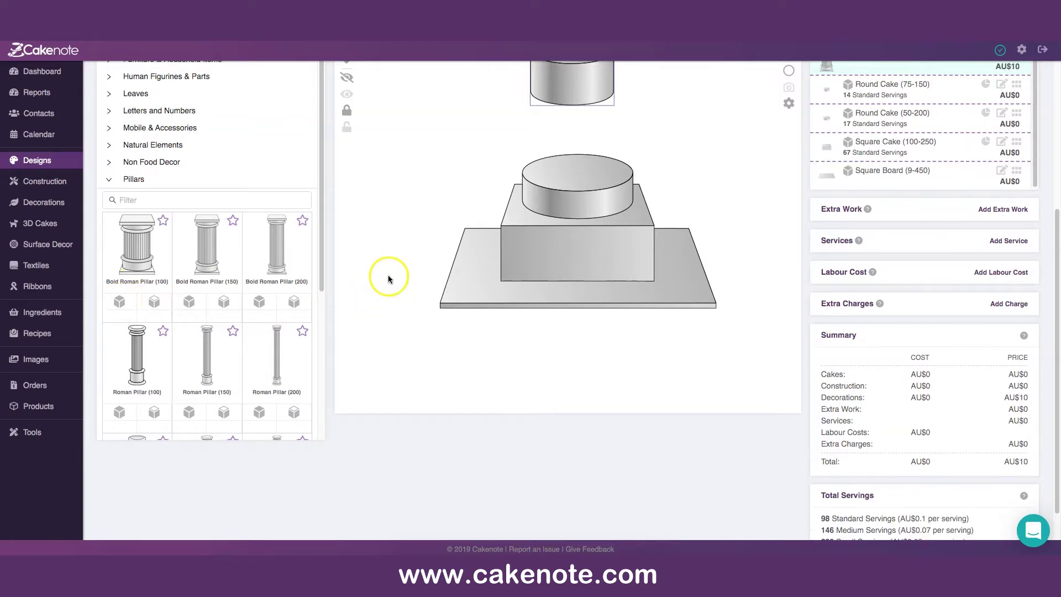
pyautogui.scroll(4, 386, 274)
pyautogui.moveTo(387, 233); pyautogui.dragTo(582, 376)
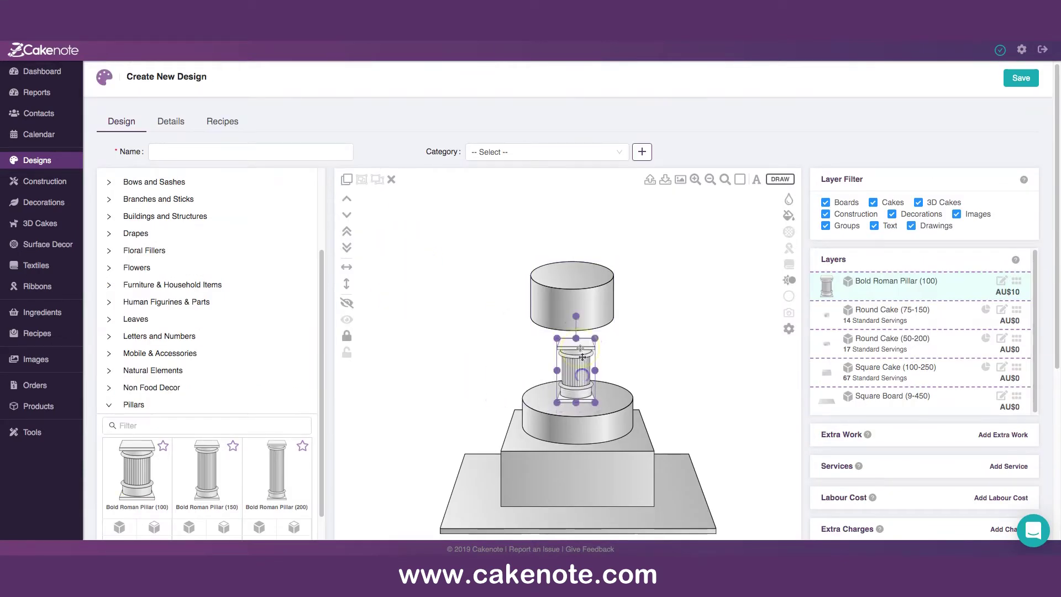
# Step: Move the upper round cake (75-150) down so it rests centred on the Roman pillar
pyautogui.moveTo(576, 337); pyautogui.dragTo(586, 322)
pyautogui.click(575, 303)
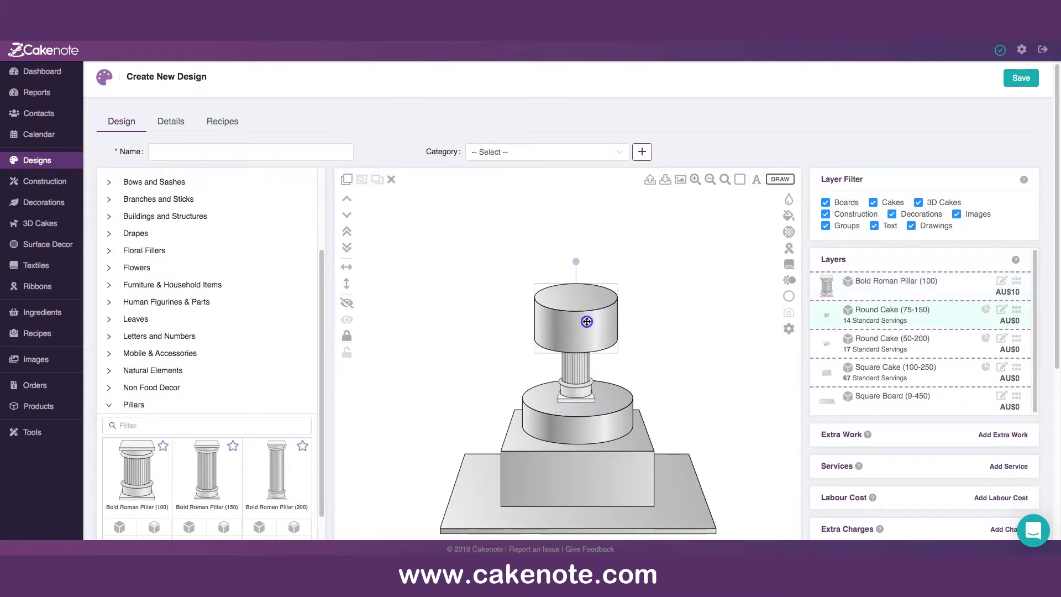
pyautogui.scroll(-1, 691, 410)
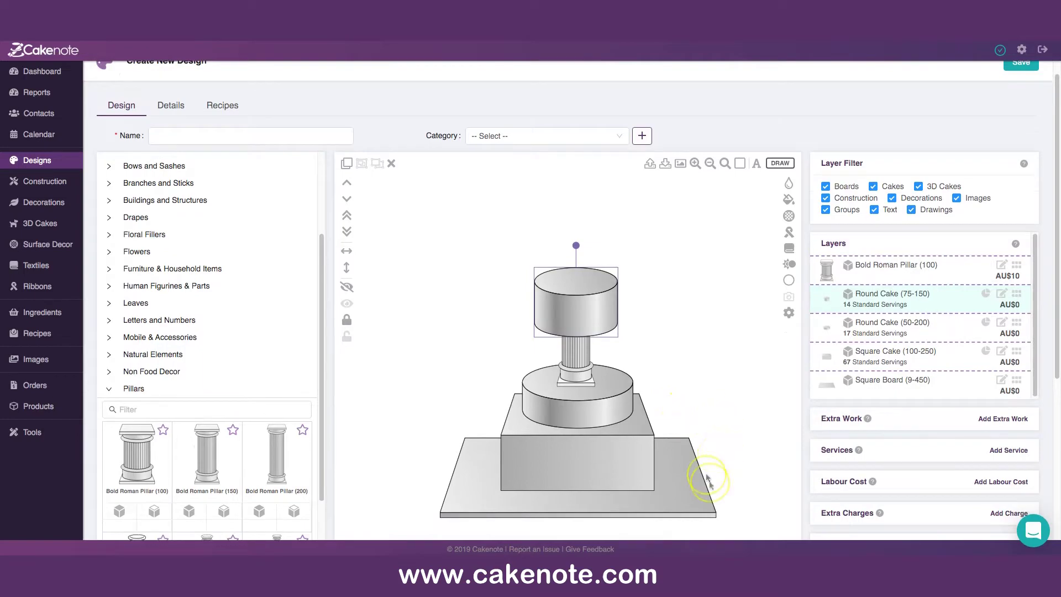
pyautogui.scroll(1, 725, 482)
pyautogui.scroll(-4, 731, 481)
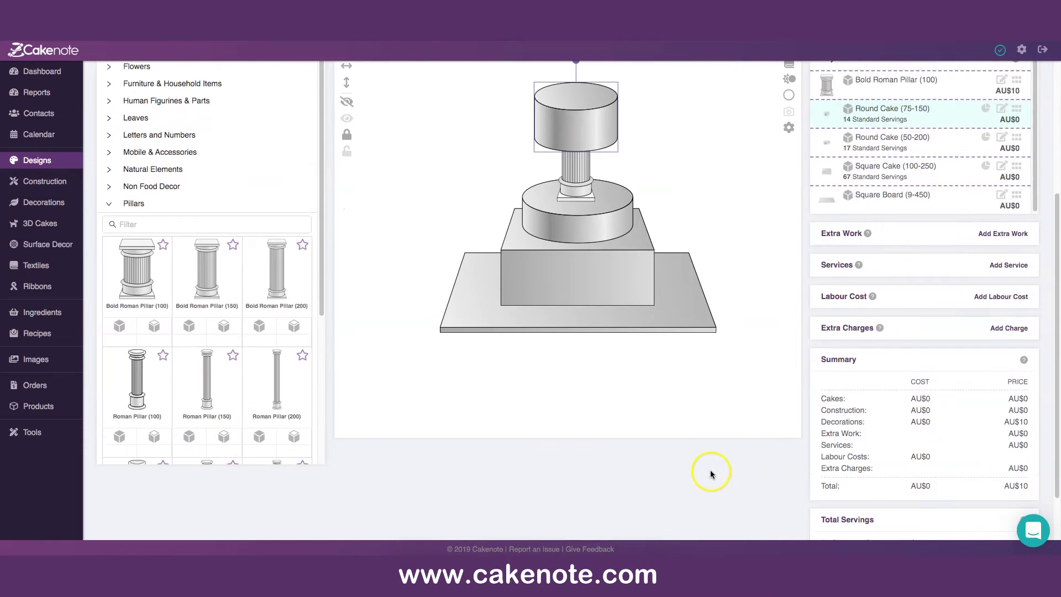
pyautogui.scroll(1, 710, 473)
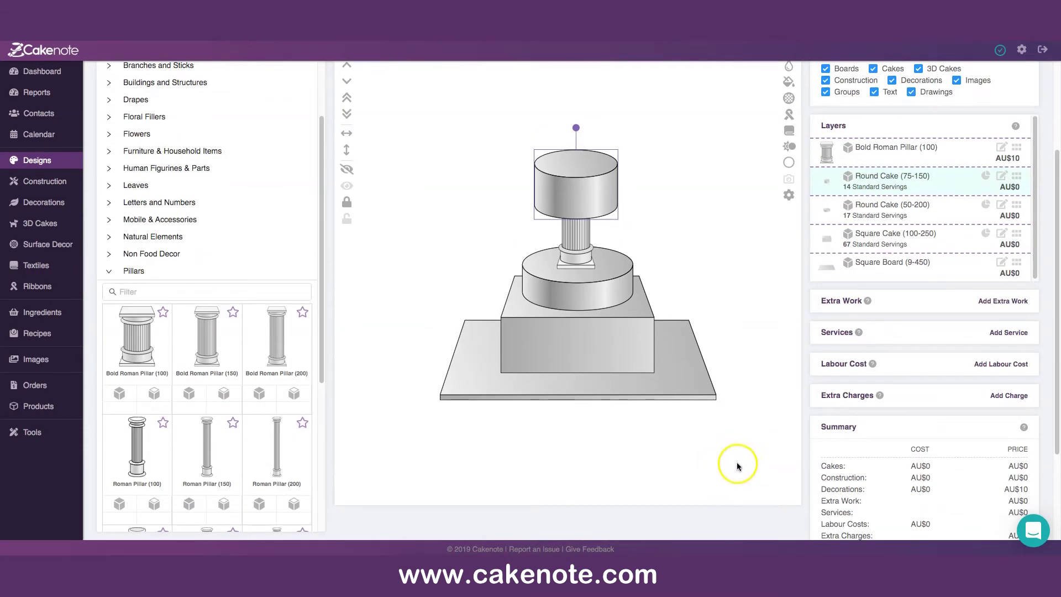
pyautogui.scroll(1, 735, 459)
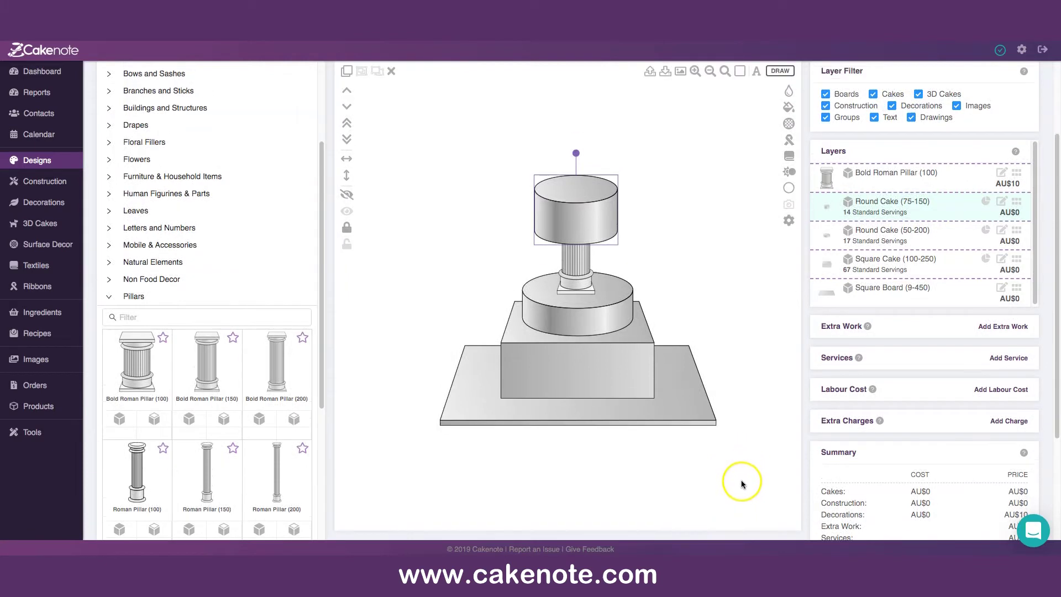
# Step: Name the design Damask Cake
pyautogui.scroll(1, 743, 468)
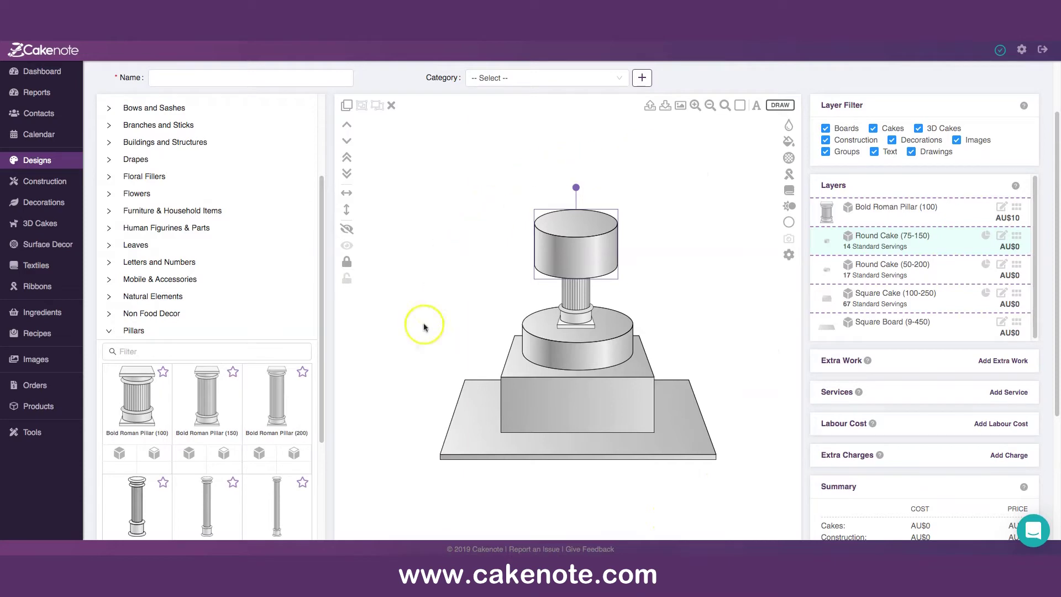
pyautogui.scroll(2, 708, 404)
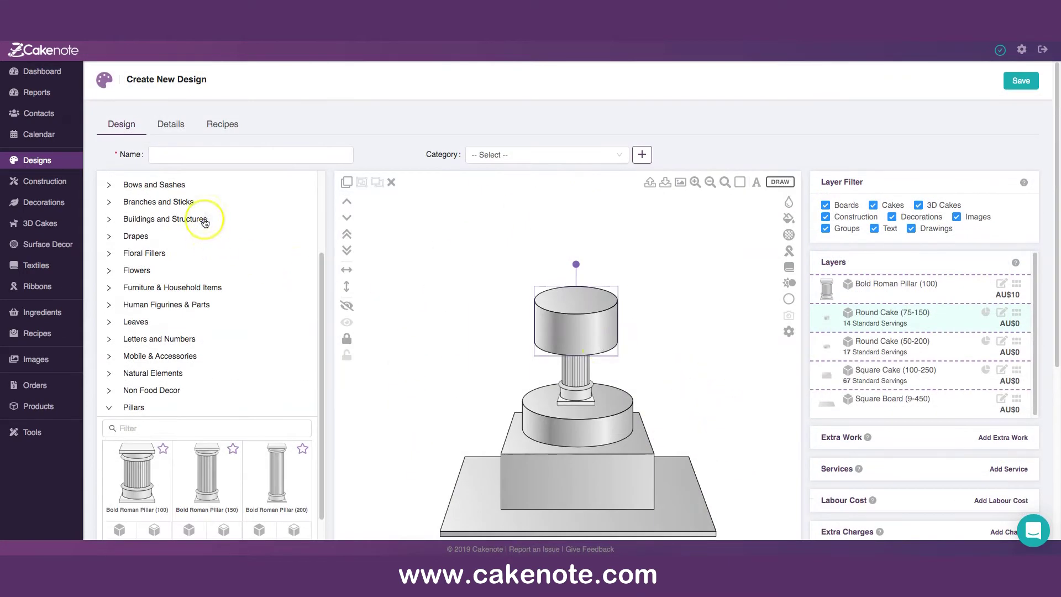
pyautogui.click(208, 156)
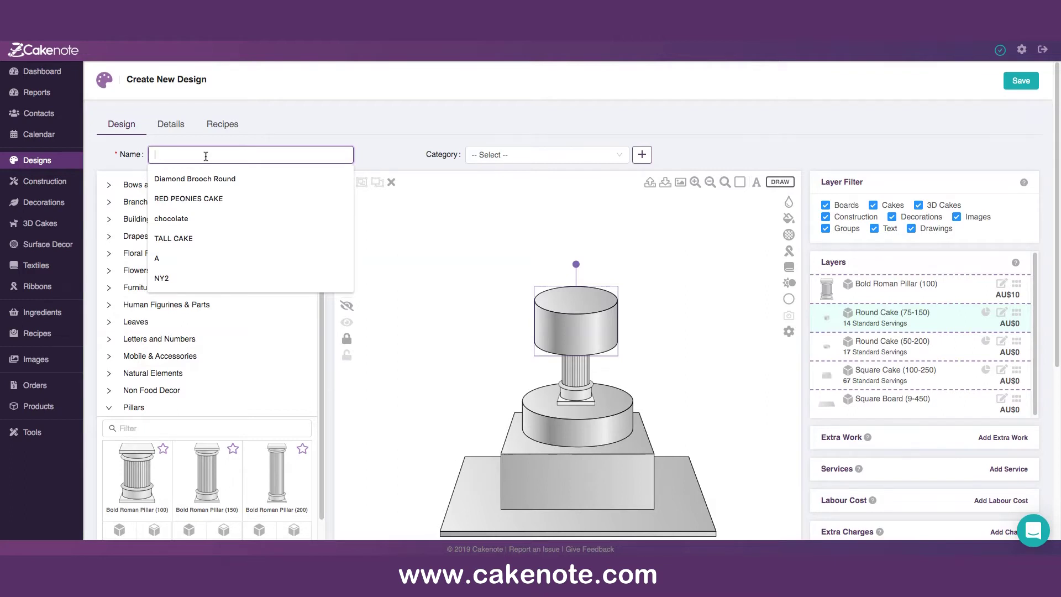
pyautogui.write('Damas')
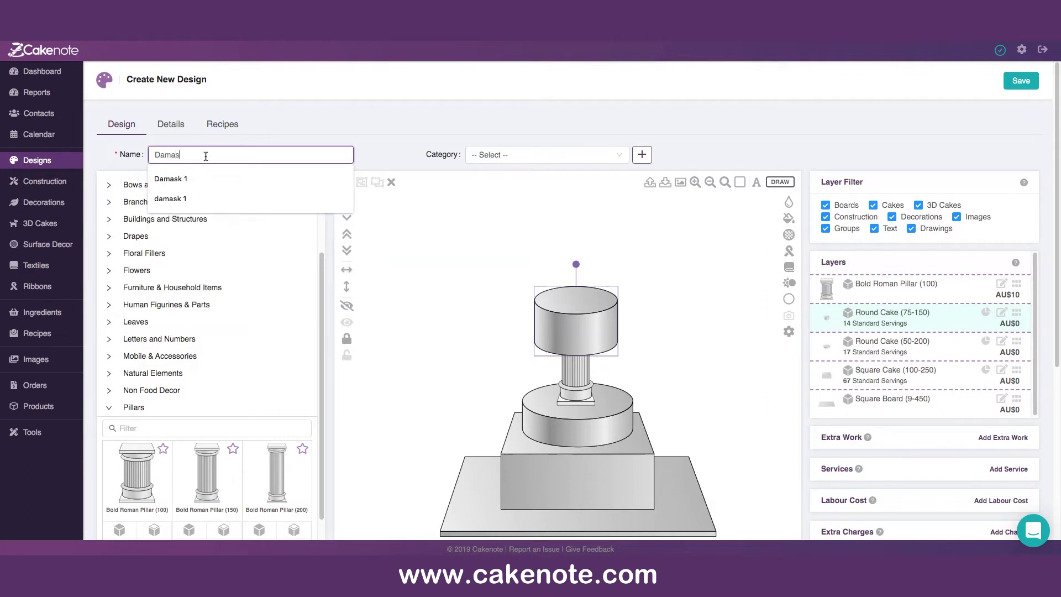
pyautogui.write('k cake')
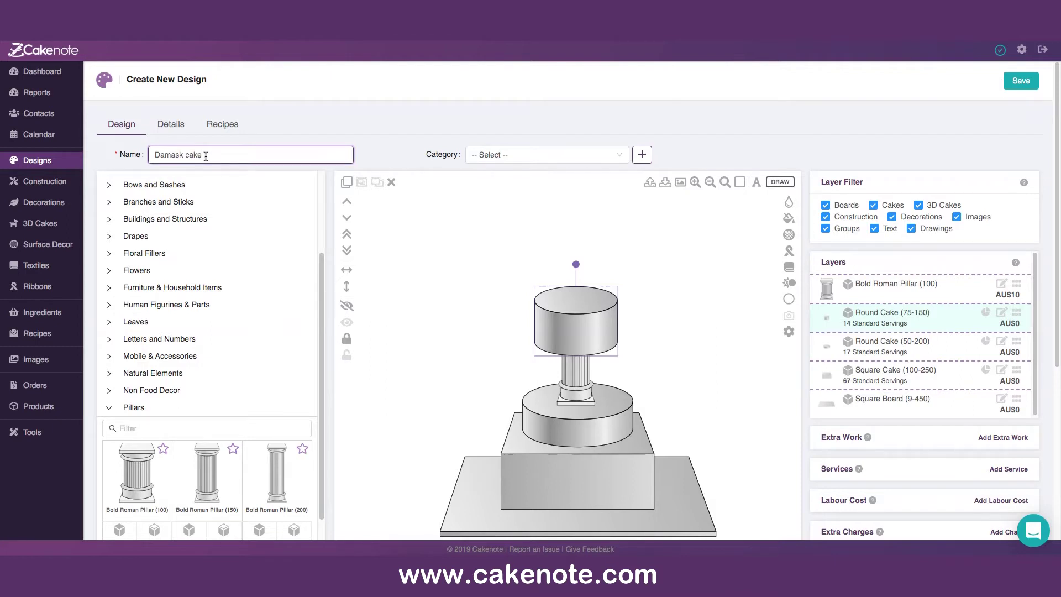
pyautogui.press('BackSpace')
pyautogui.press('BackSpace')
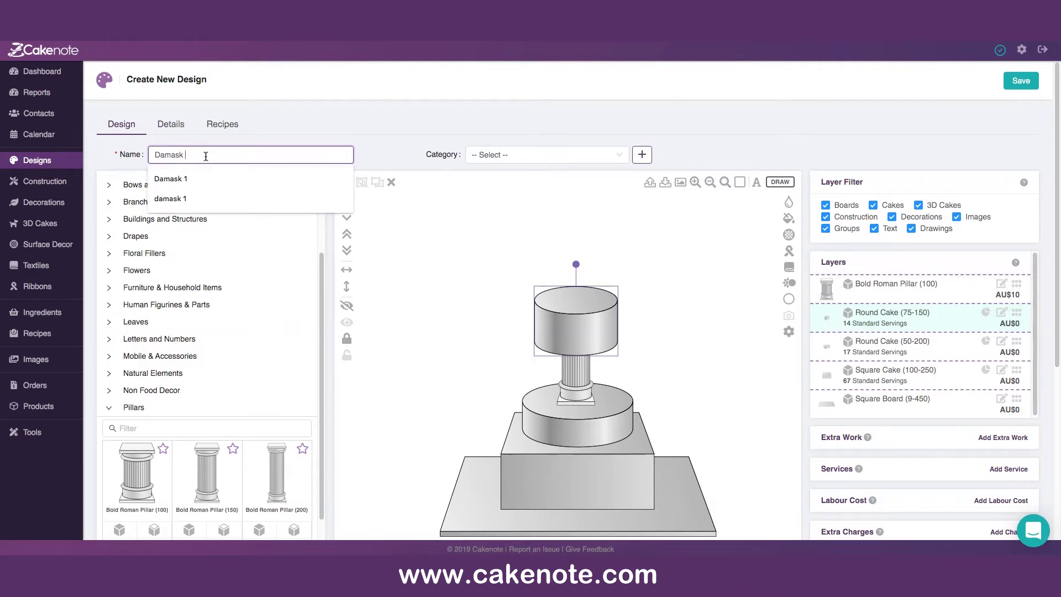
pyautogui.write('Cake')
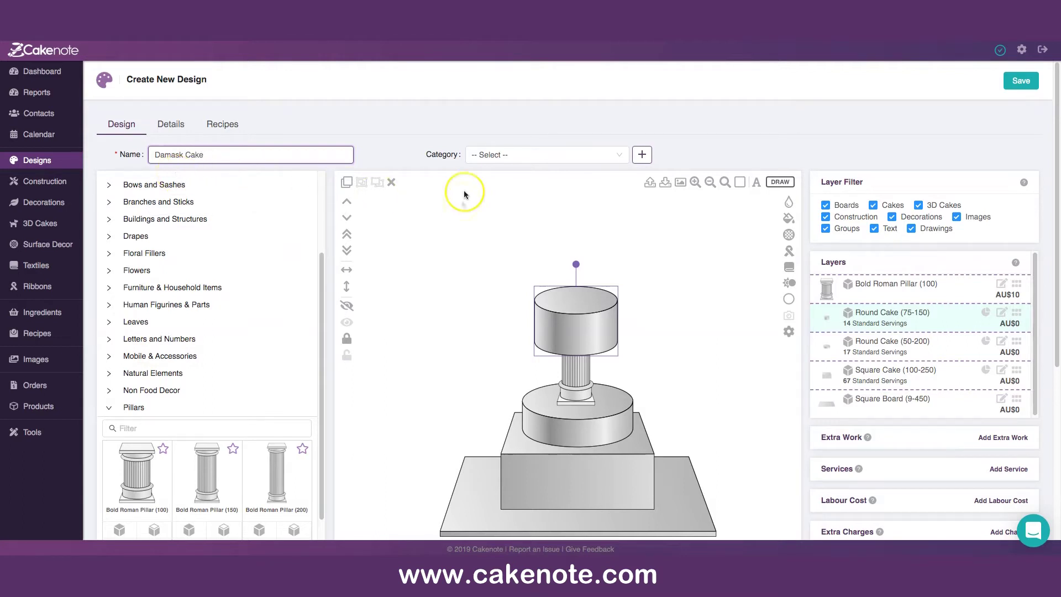
# Step: Assign the design to the Wedding Cakes category and save it
pyautogui.click(557, 162)
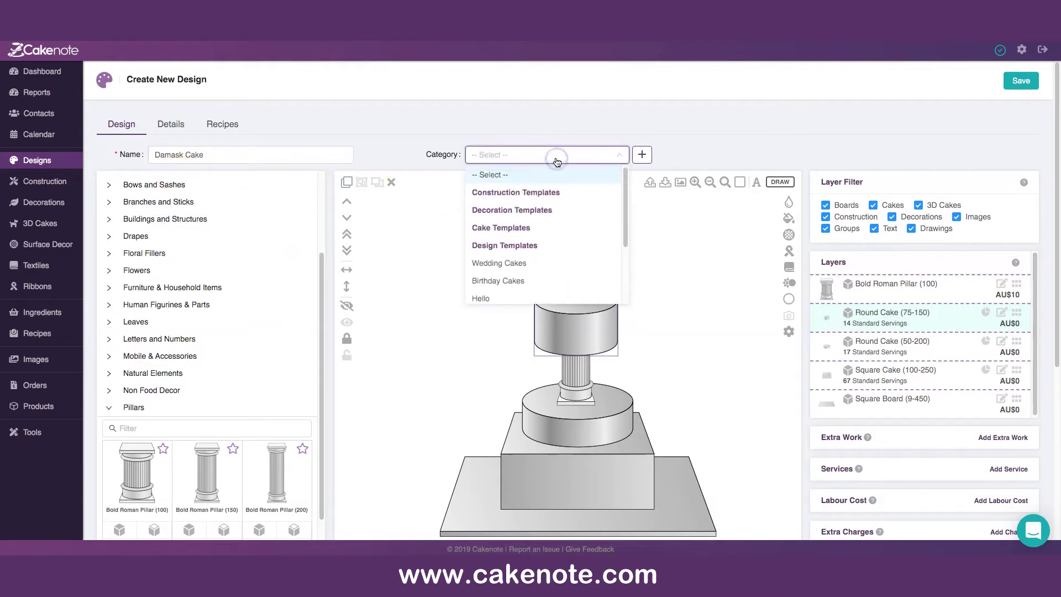
pyautogui.click(505, 266)
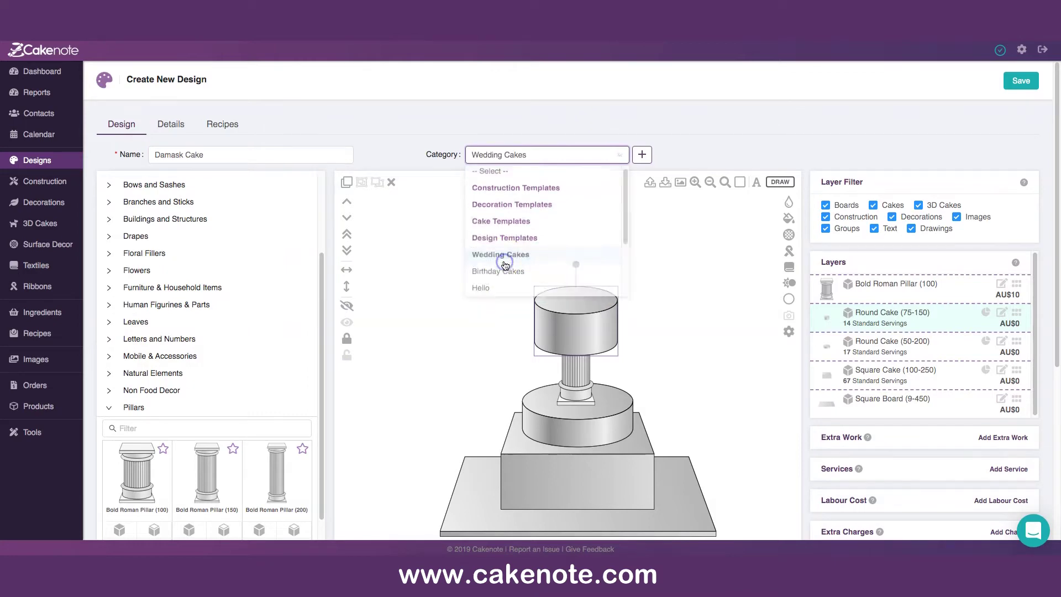
pyautogui.click(1018, 83)
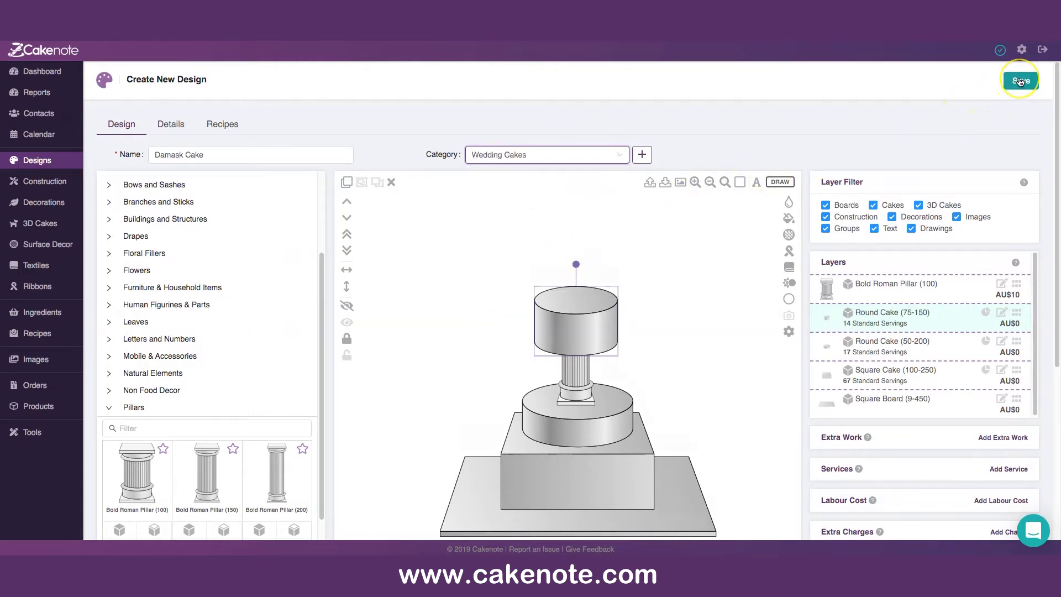
pyautogui.scroll(-3, 734, 338)
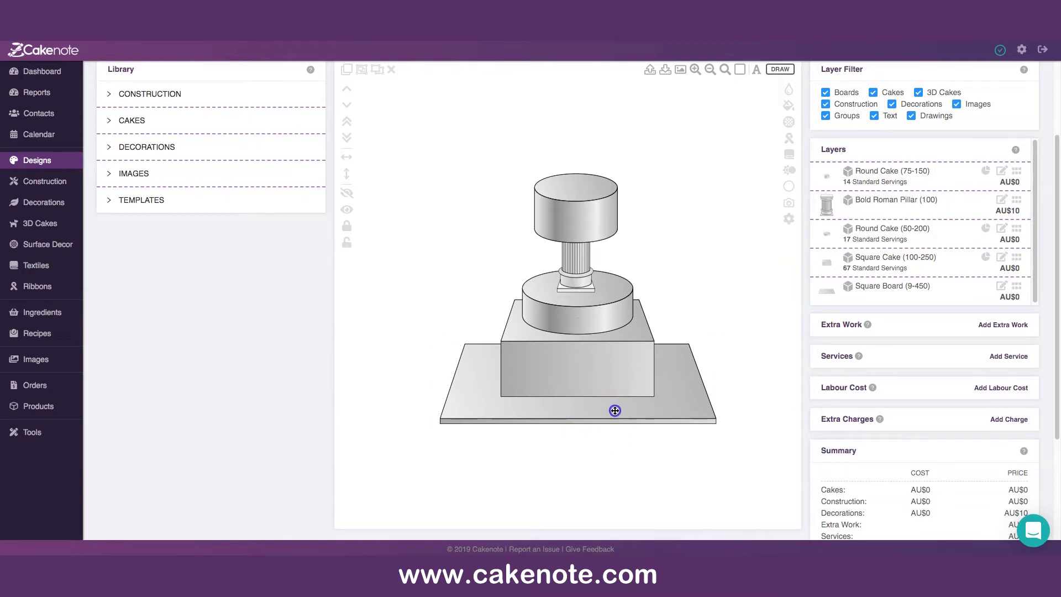
# Step: Cover the square board with the black Velvet textile and scale its texture down slightly
pyautogui.click(615, 410)
pyautogui.click(788, 155)
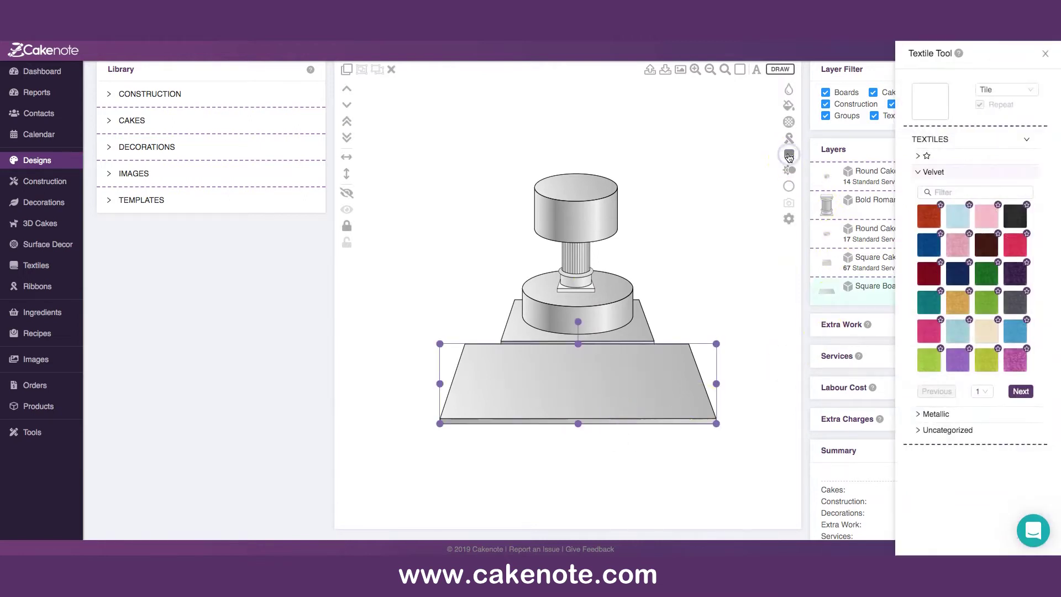
pyautogui.click(1019, 218)
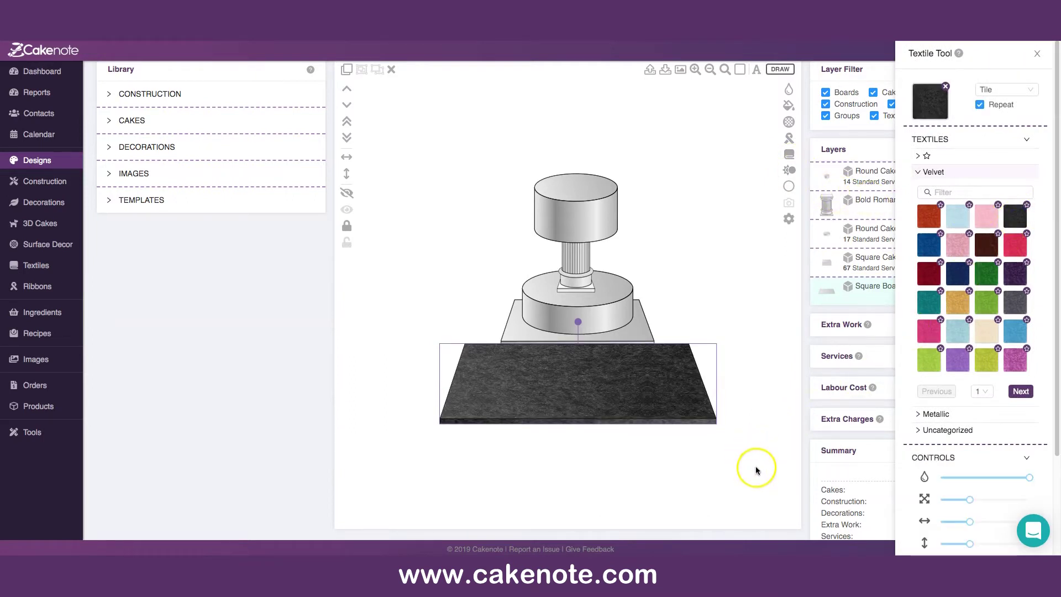
pyautogui.click(961, 504)
pyautogui.click(651, 495)
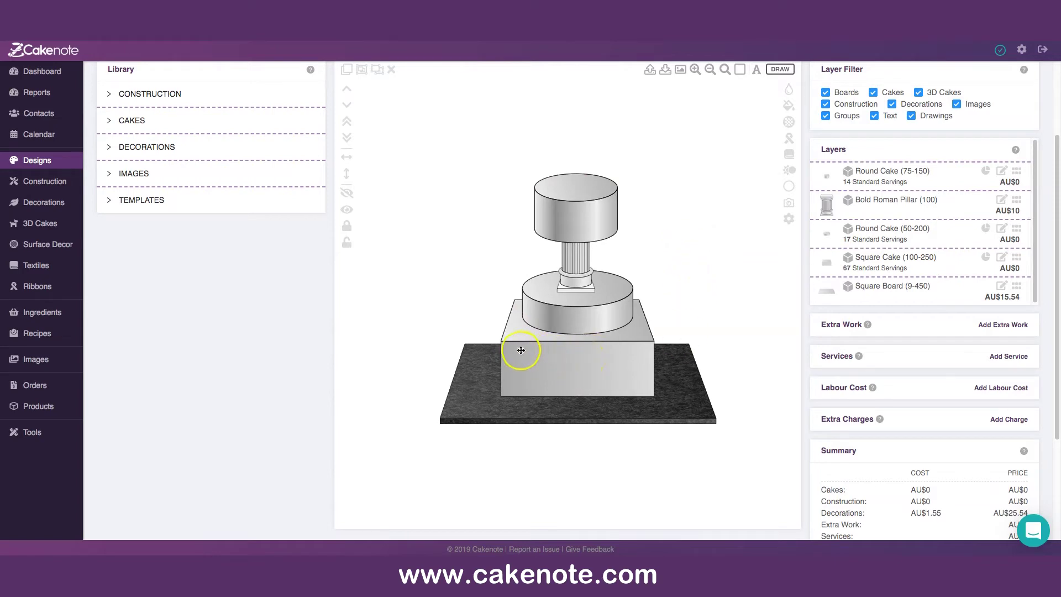
pyautogui.scroll(3, 731, 247)
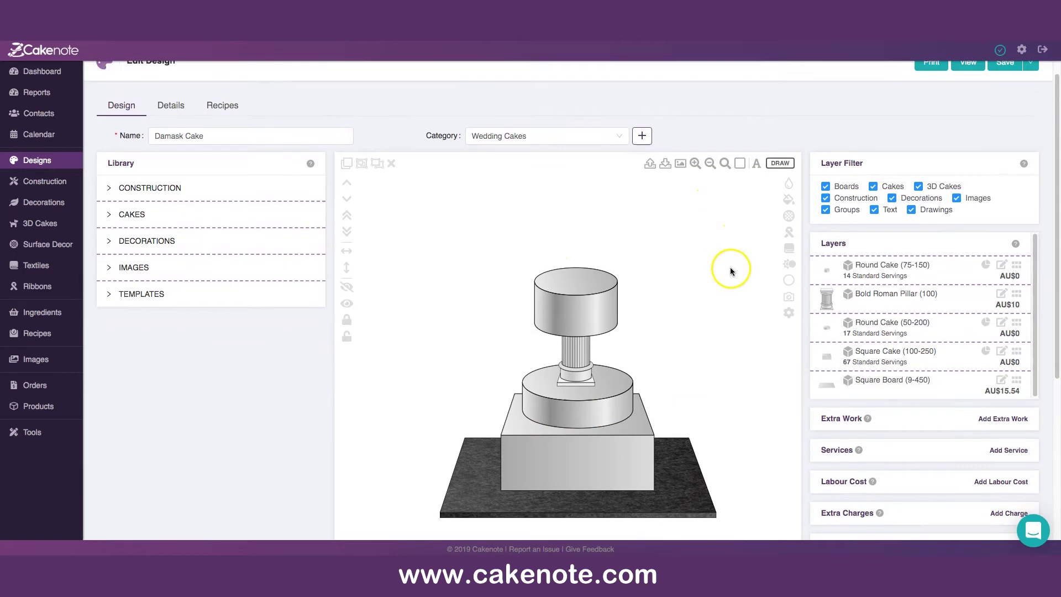
pyautogui.scroll(1, 744, 311)
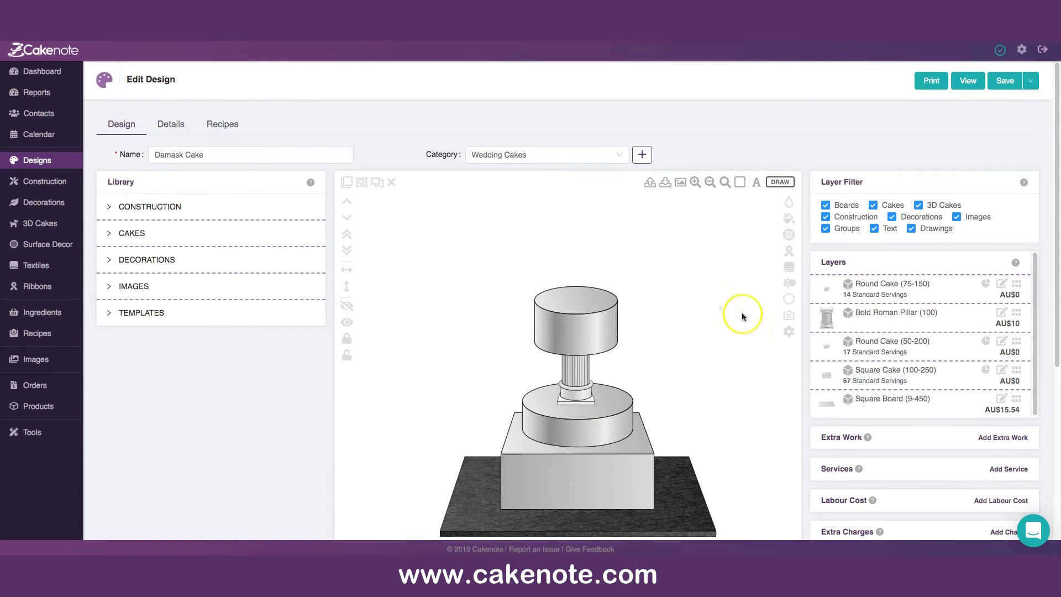
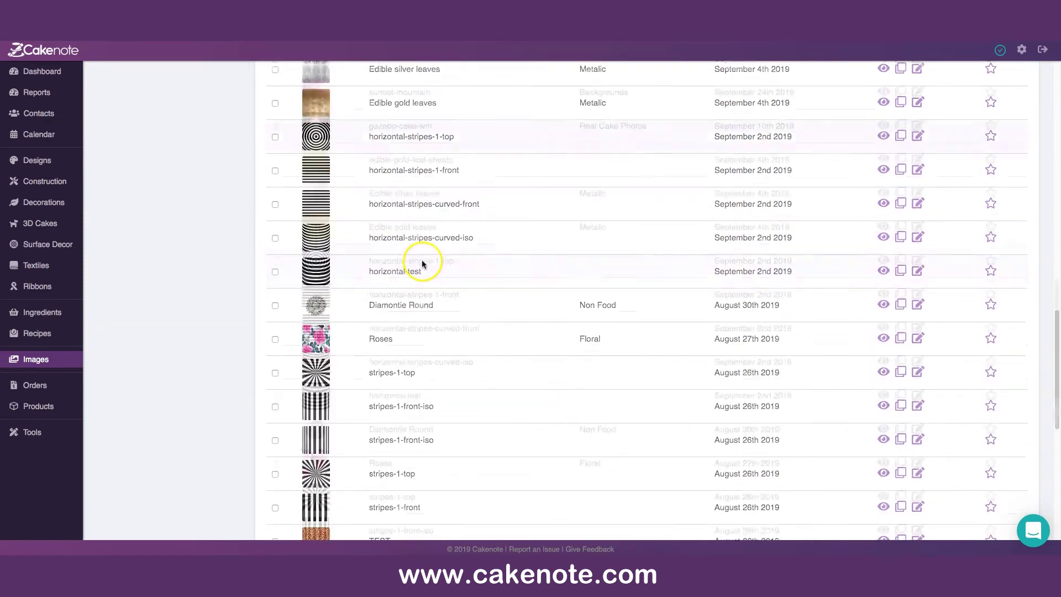
# Step: Look through the Images collection to examine the available patterns and textures, including the Damask 1 image
pyautogui.scroll(15, 596, 381)
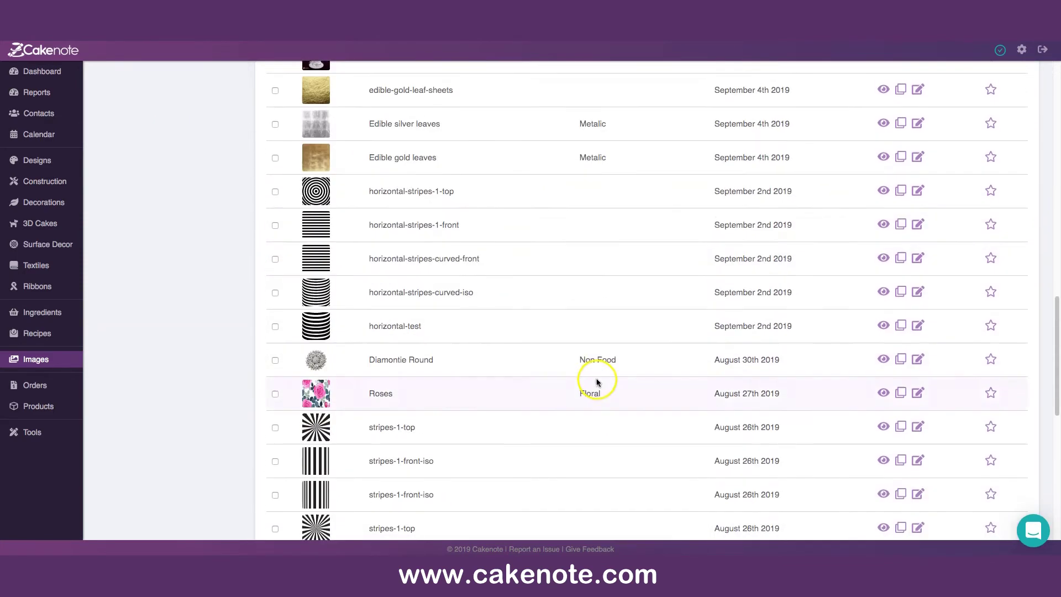
pyautogui.scroll(-10, 604, 381)
pyautogui.scroll(10, 606, 383)
pyautogui.scroll(-6, 492, 440)
pyautogui.scroll(1, 606, 422)
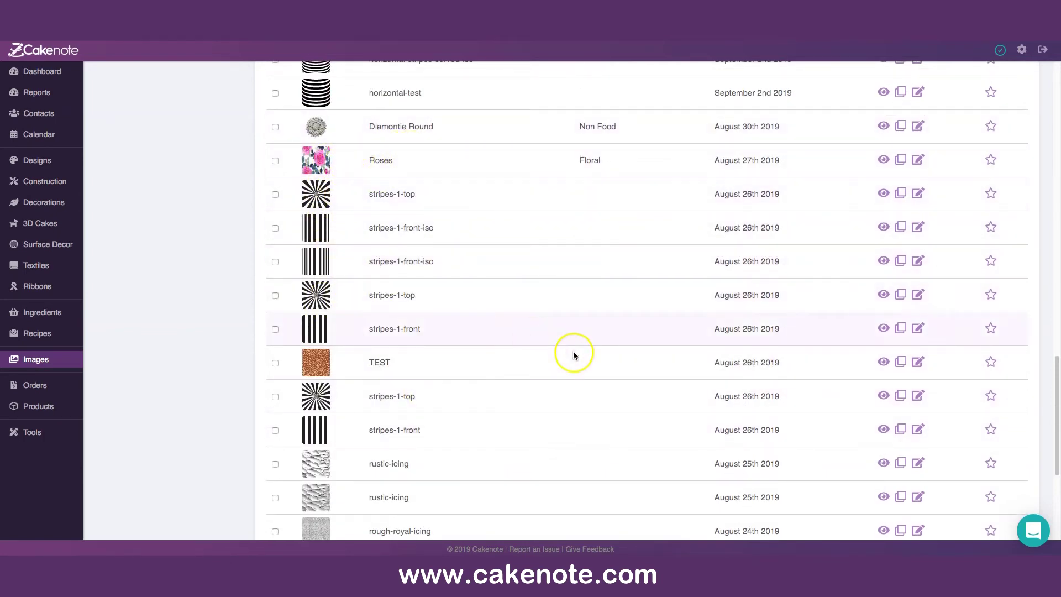
pyautogui.scroll(3, 569, 352)
pyautogui.scroll(7, 522, 352)
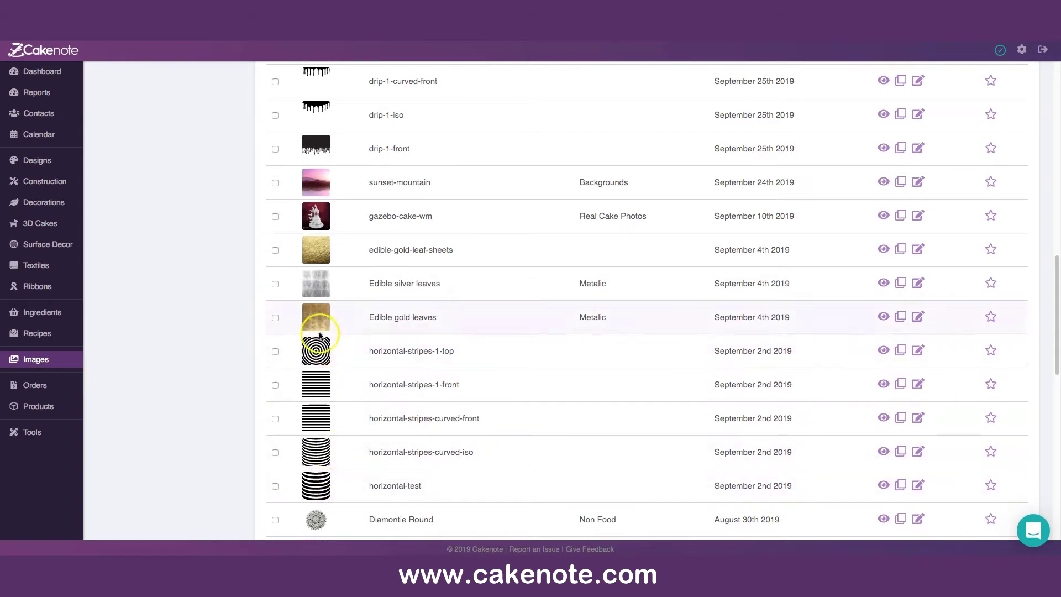
pyautogui.scroll(4, 549, 439)
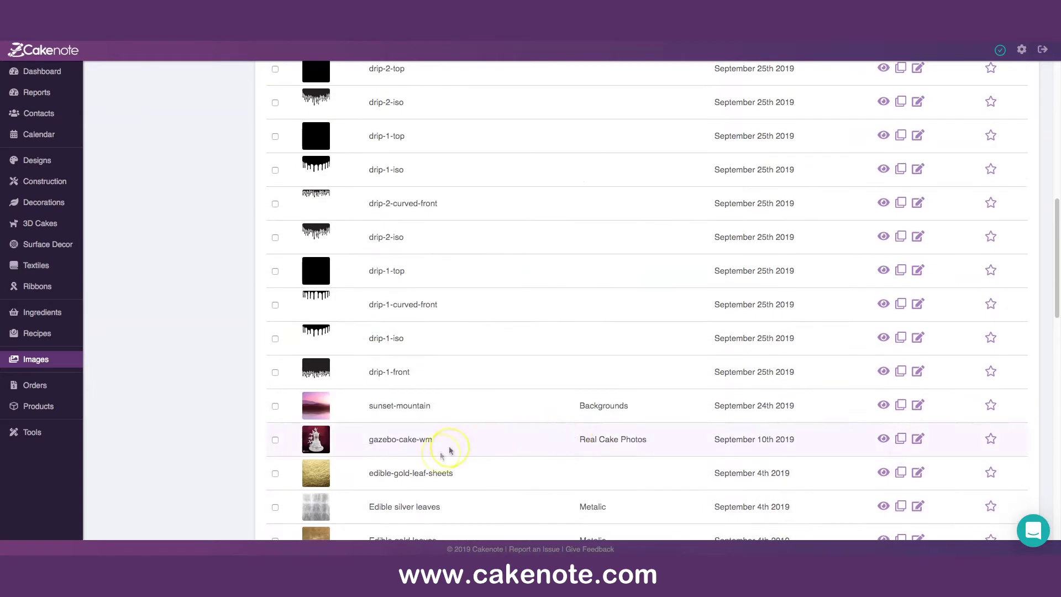
pyautogui.scroll(-2, 370, 414)
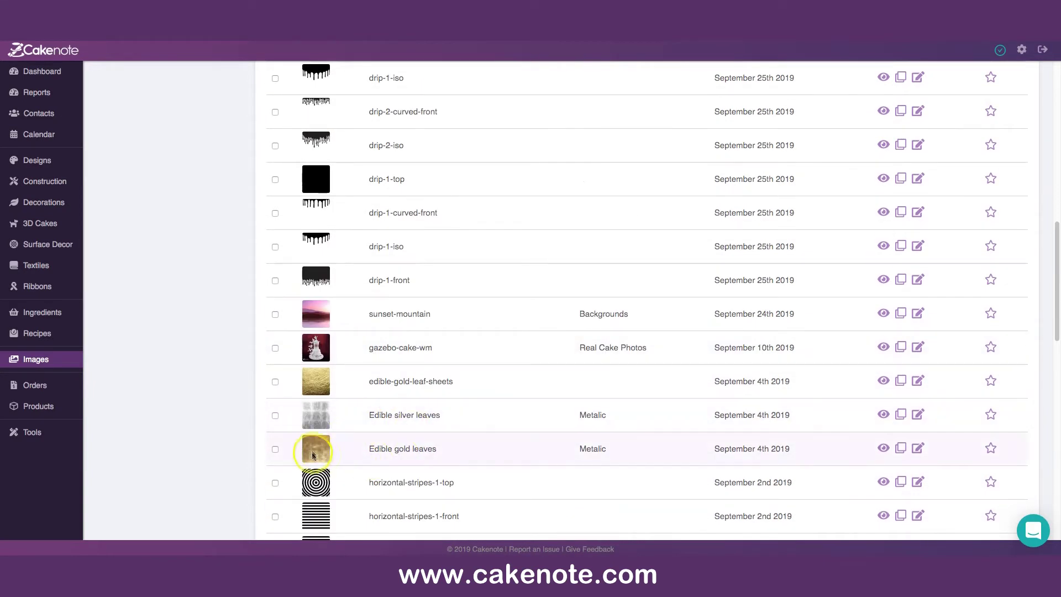
pyautogui.scroll(5, 470, 414)
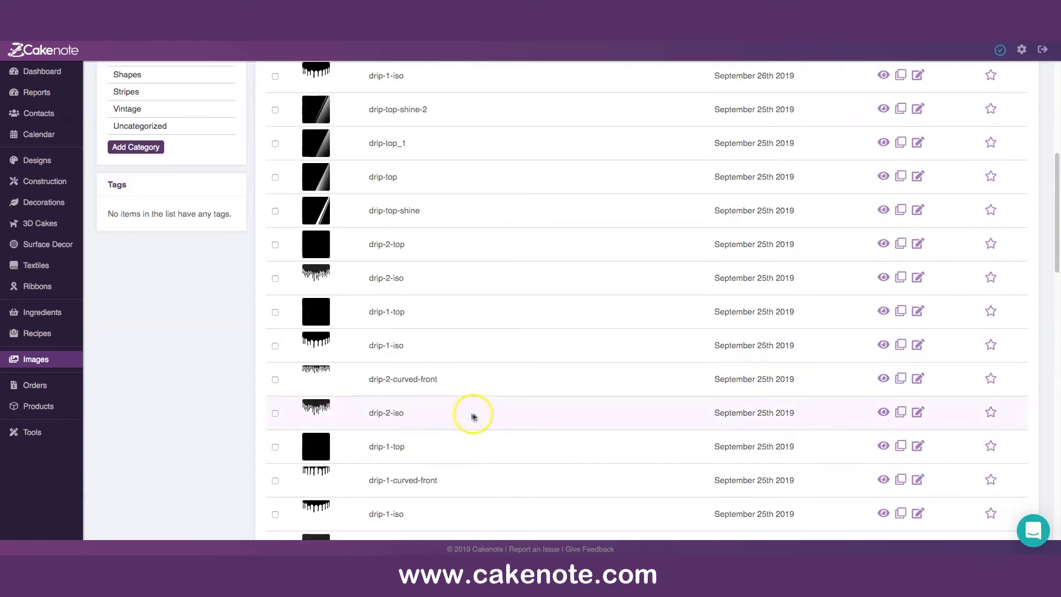
pyautogui.scroll(7, 552, 359)
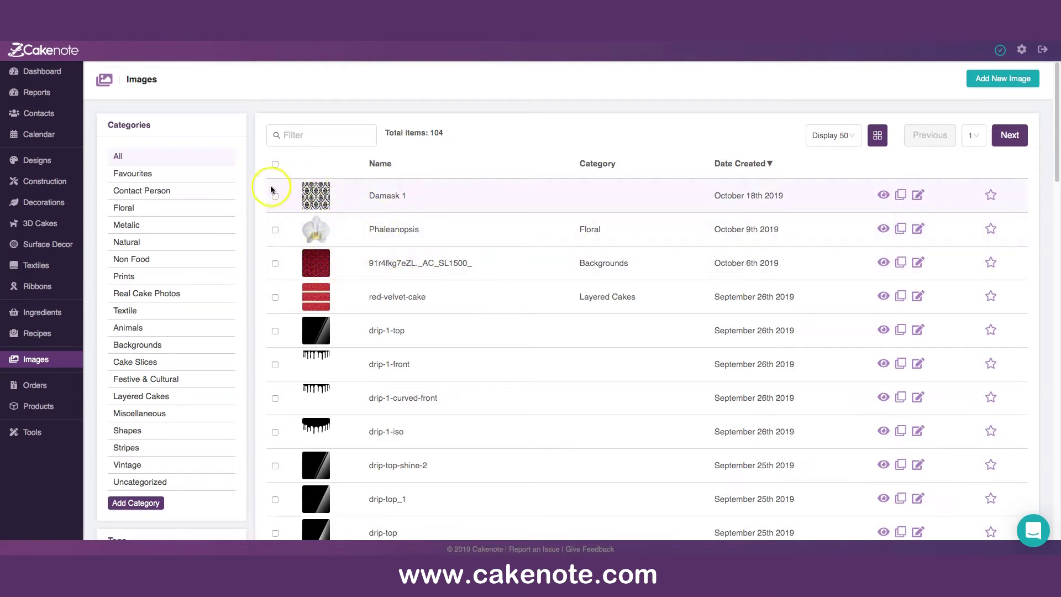
pyautogui.scroll(-1, 550, 394)
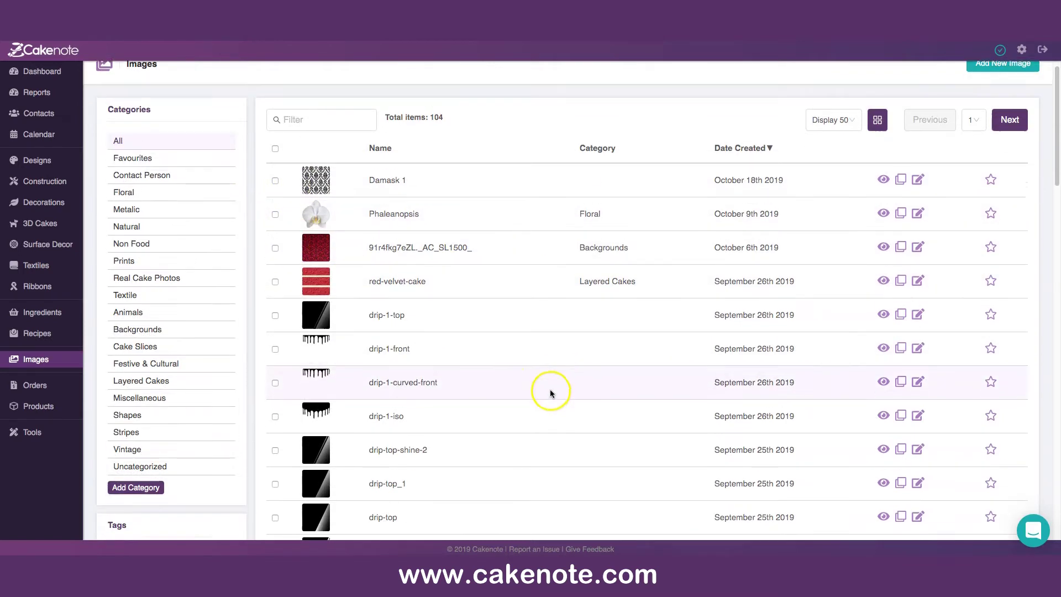
pyautogui.scroll(1, 561, 395)
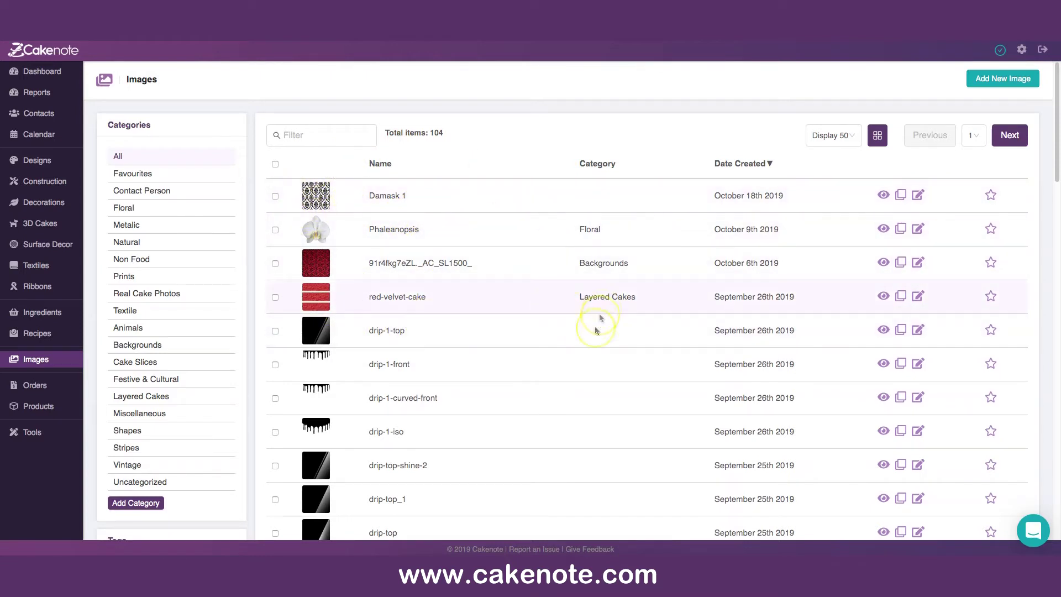
# Step: Start a new surface decor entry named Damask 1 and assign it to the Stencils category
pyautogui.click(30, 245)
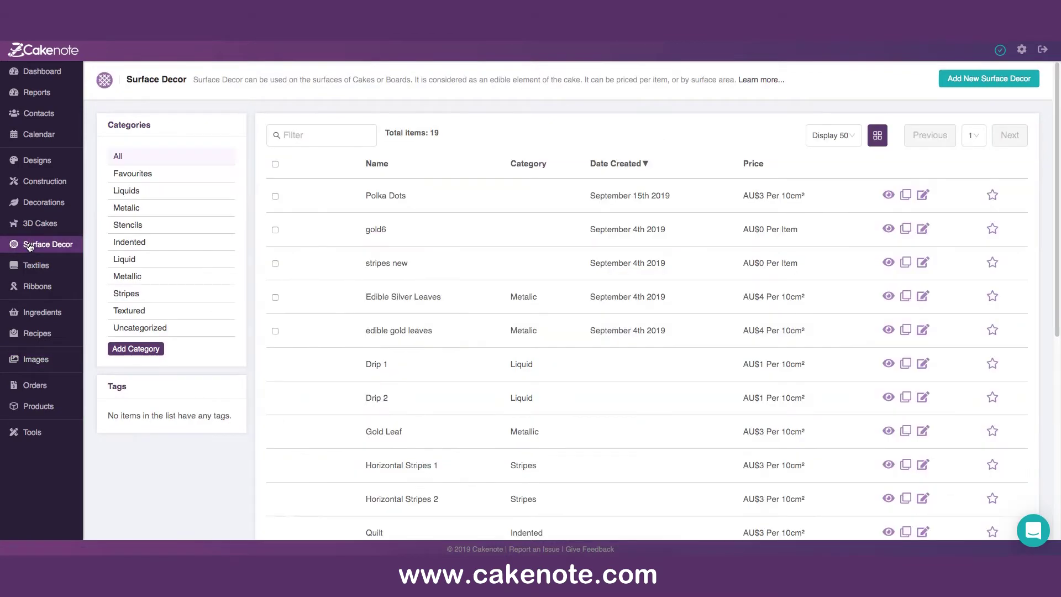
pyautogui.click(978, 80)
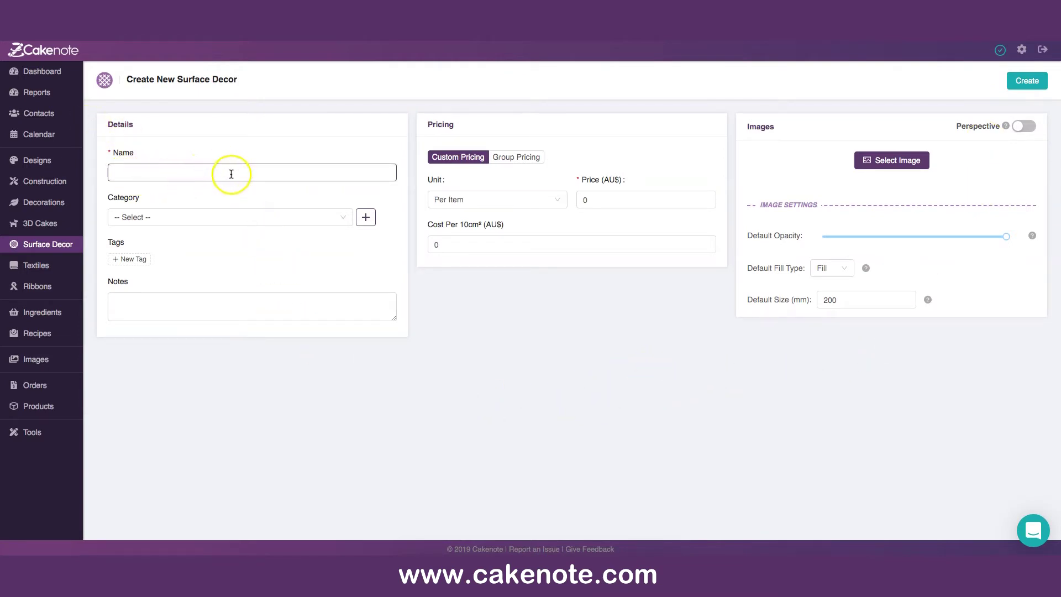
pyautogui.click(186, 172)
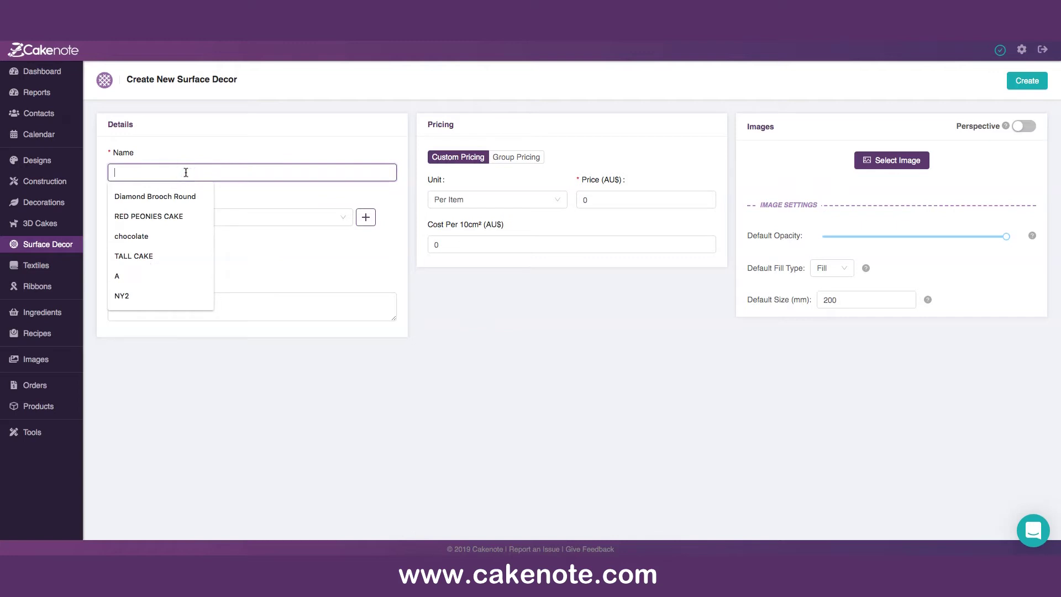
pyautogui.write('Damask')
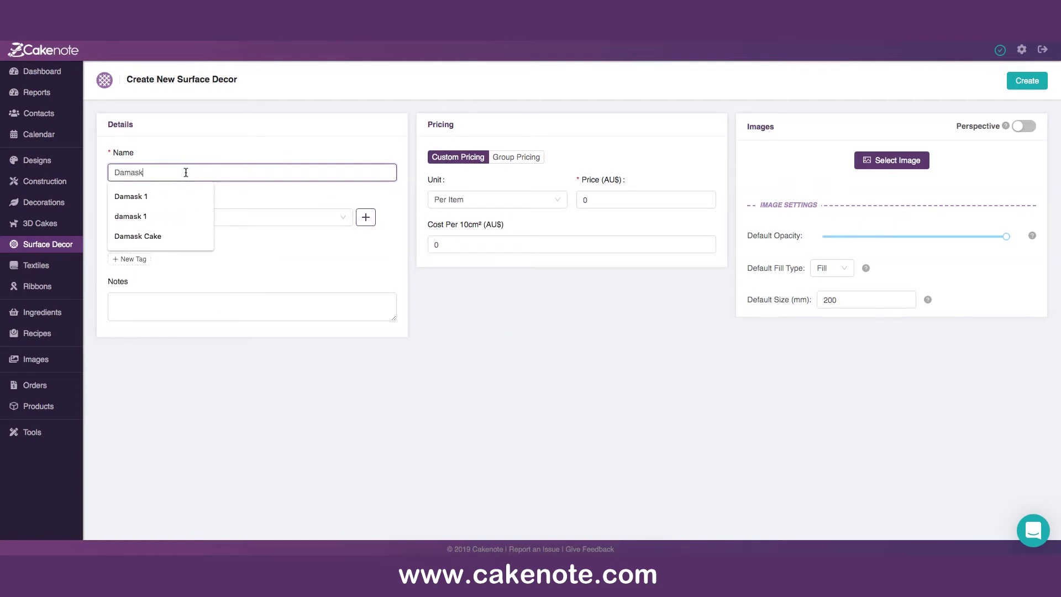
pyautogui.write(' 1')
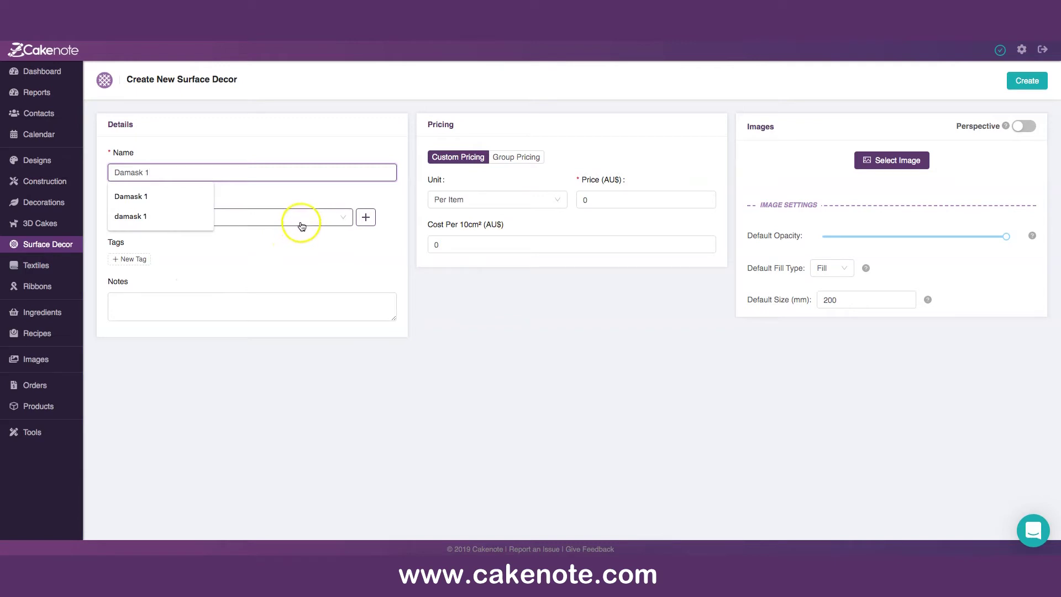
pyautogui.click(301, 245)
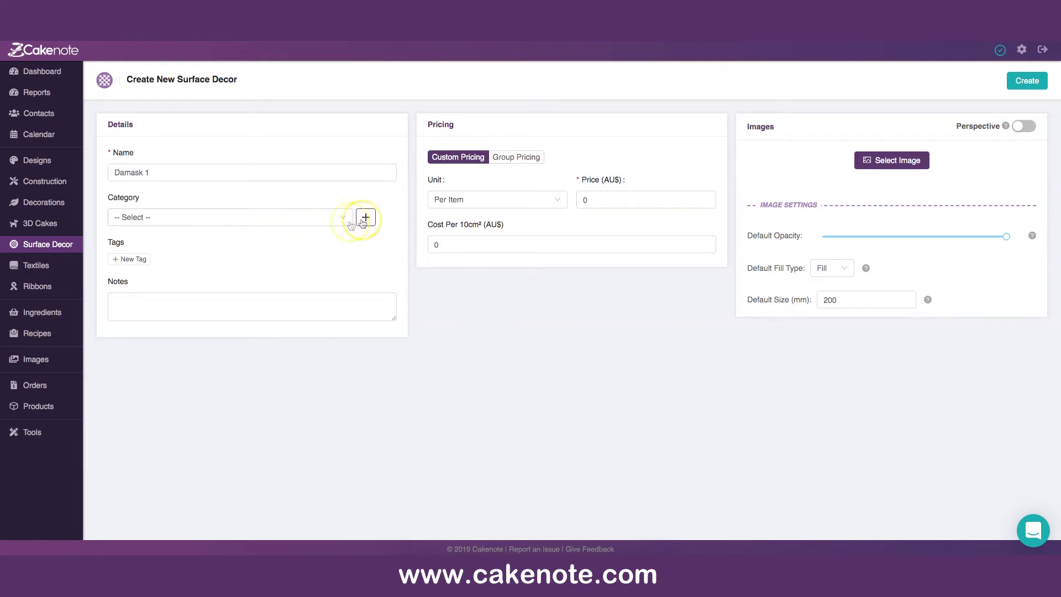
pyautogui.click(286, 218)
pyautogui.scroll(-1, 201, 275)
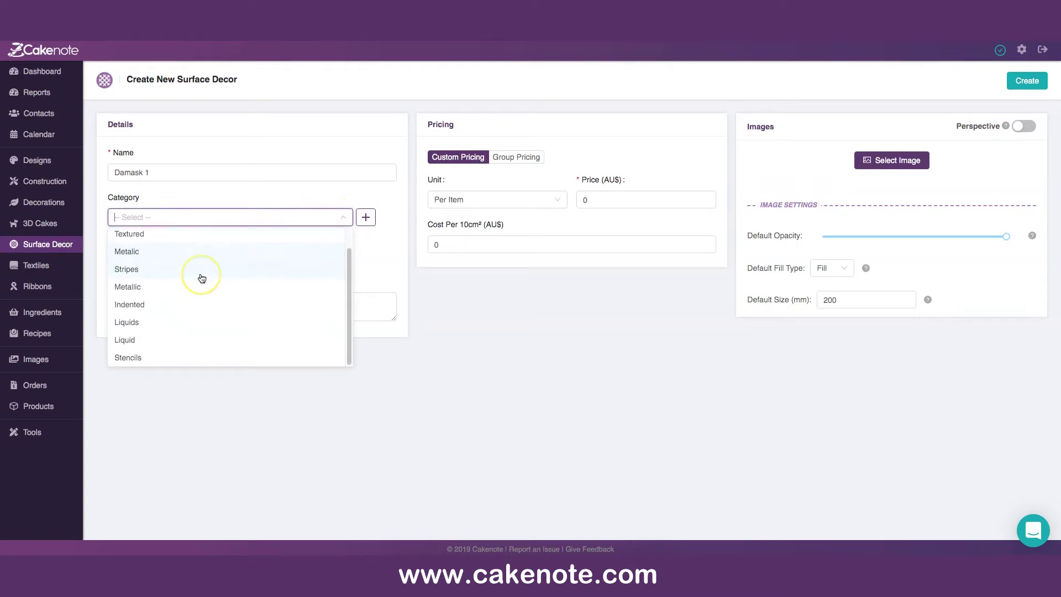
pyautogui.click(140, 359)
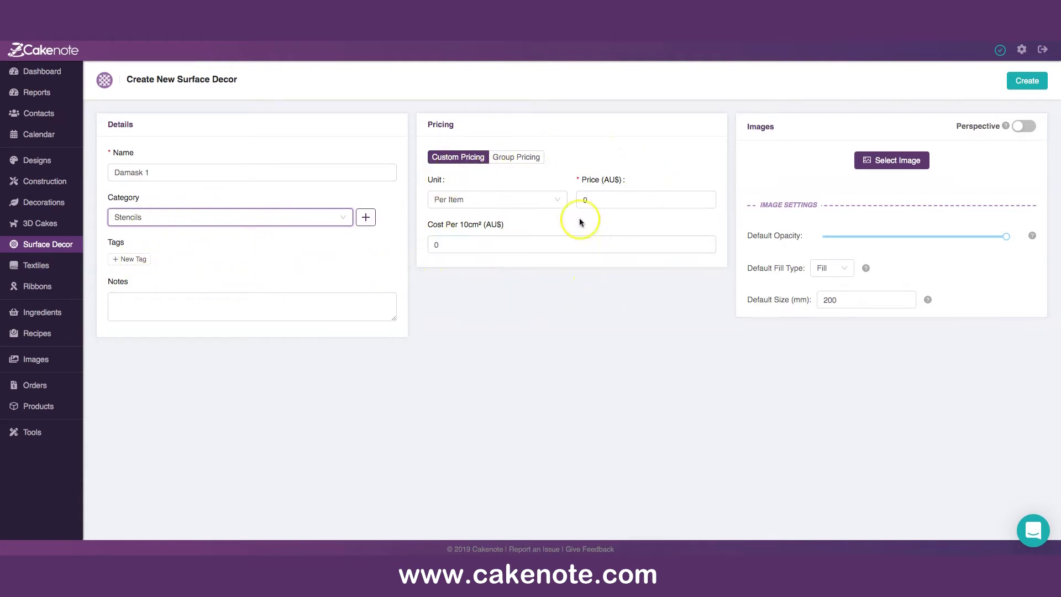
# Step: Price the surface decor per 10cm² at AU$3, with a cost of AU$0.2 per 10cm²
pyautogui.click(497, 202)
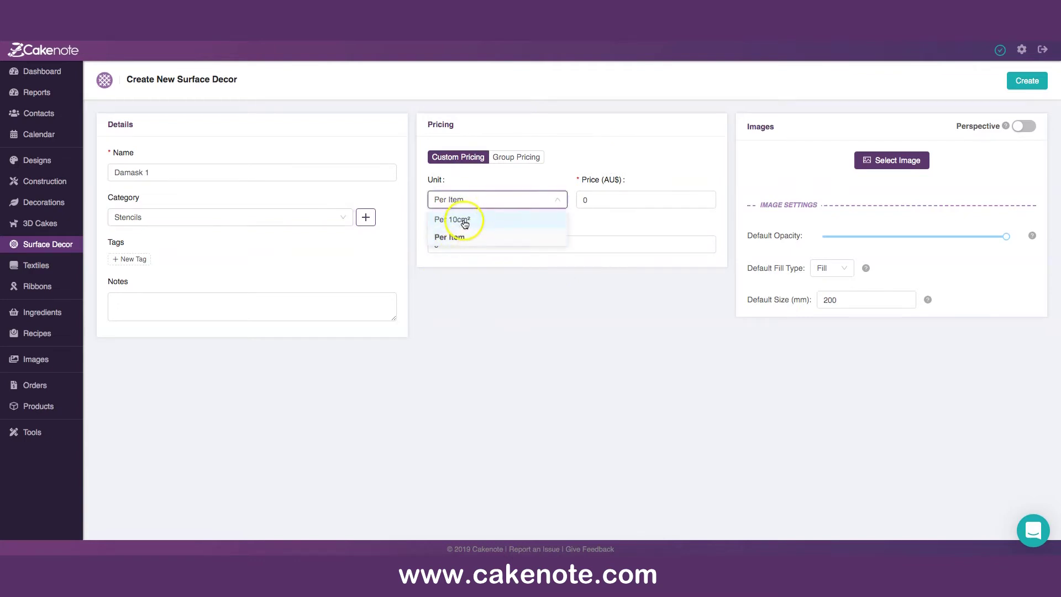
pyautogui.click(464, 221)
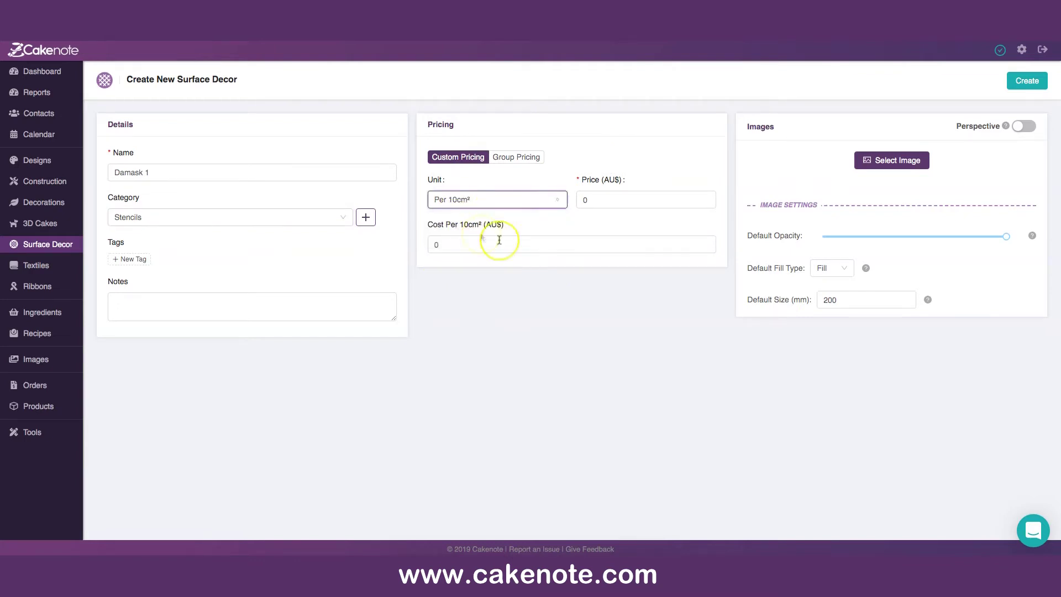
pyautogui.click(612, 200)
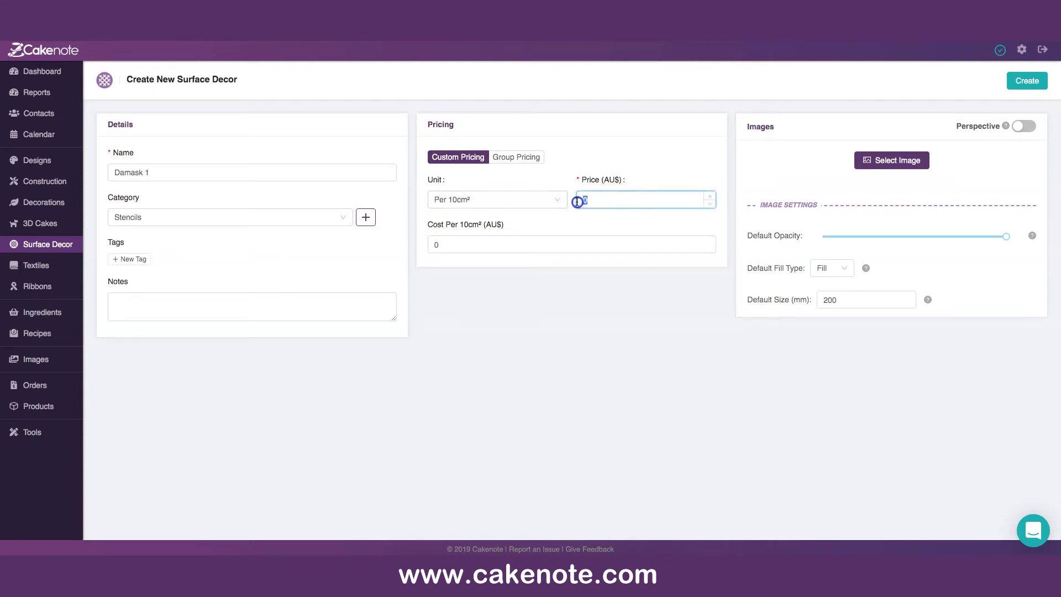
pyautogui.write('3')
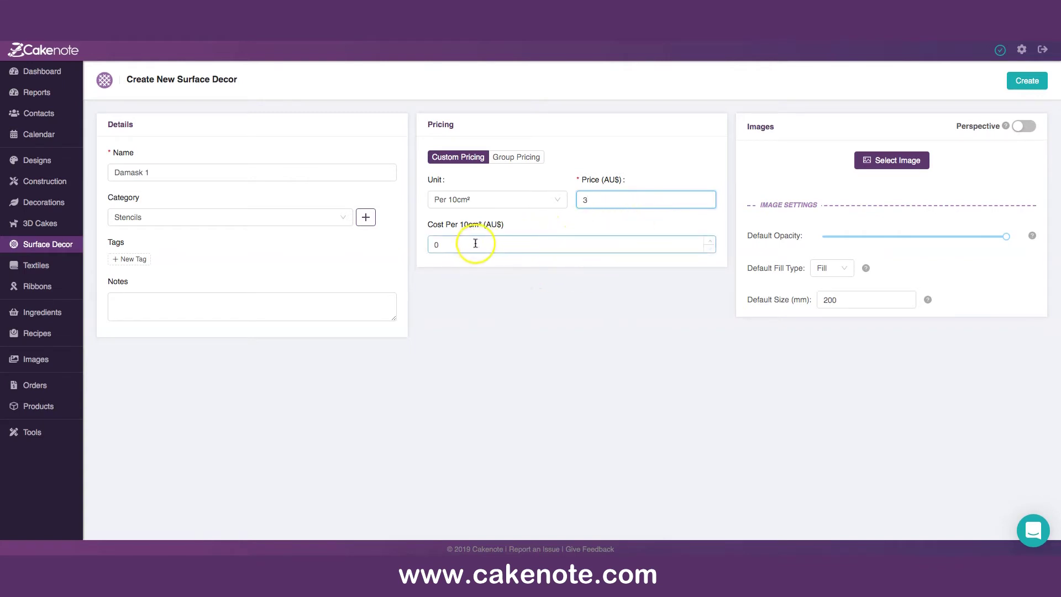
pyautogui.moveTo(461, 245); pyautogui.dragTo(428, 244)
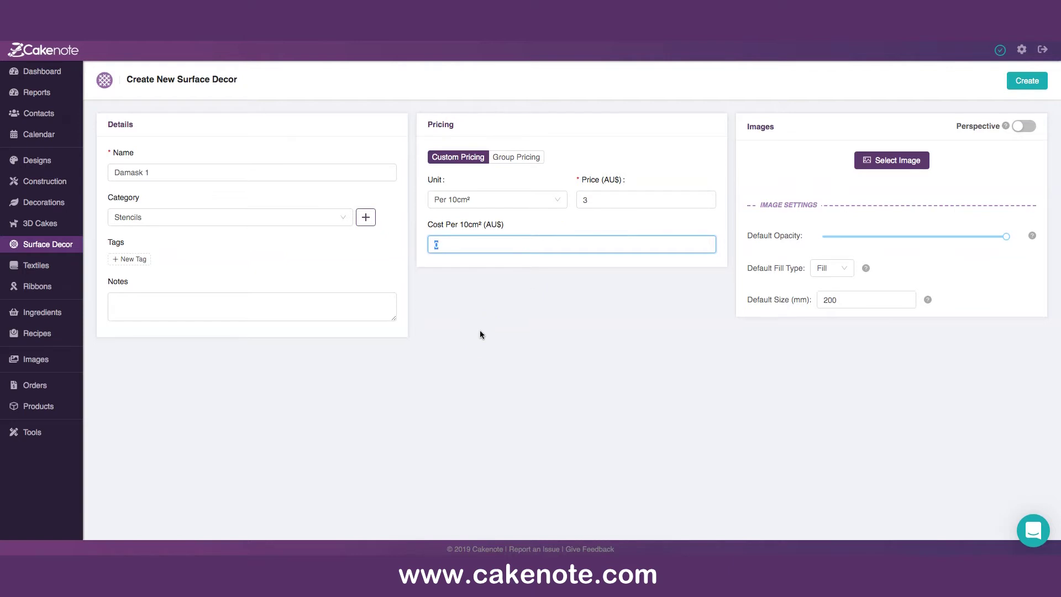
pyautogui.write('.2')
pyautogui.click(638, 365)
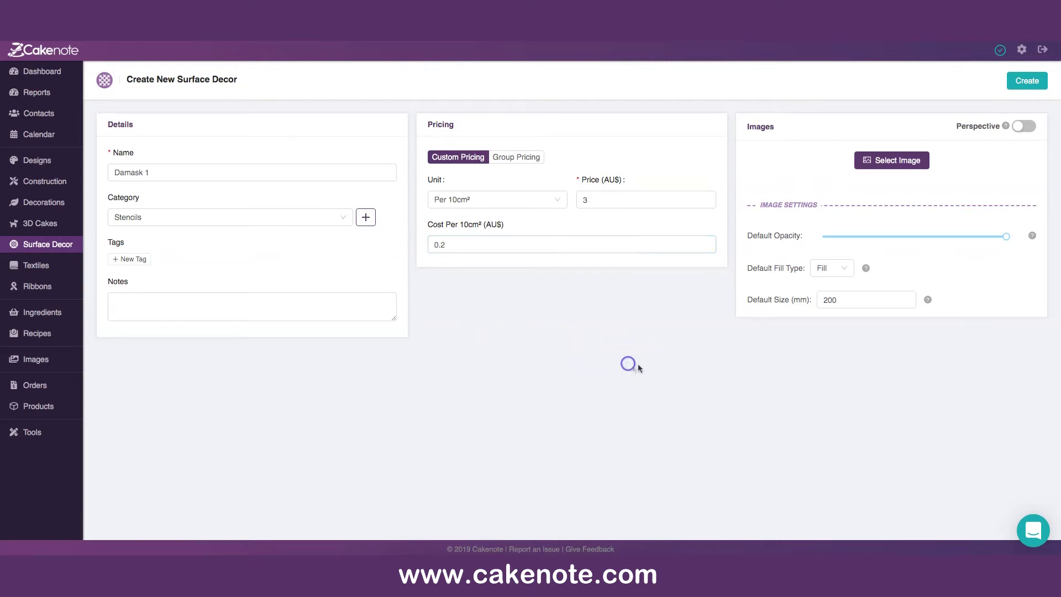
# Step: Select the black-and-white damask pattern as the surface decor's image
pyautogui.click(893, 161)
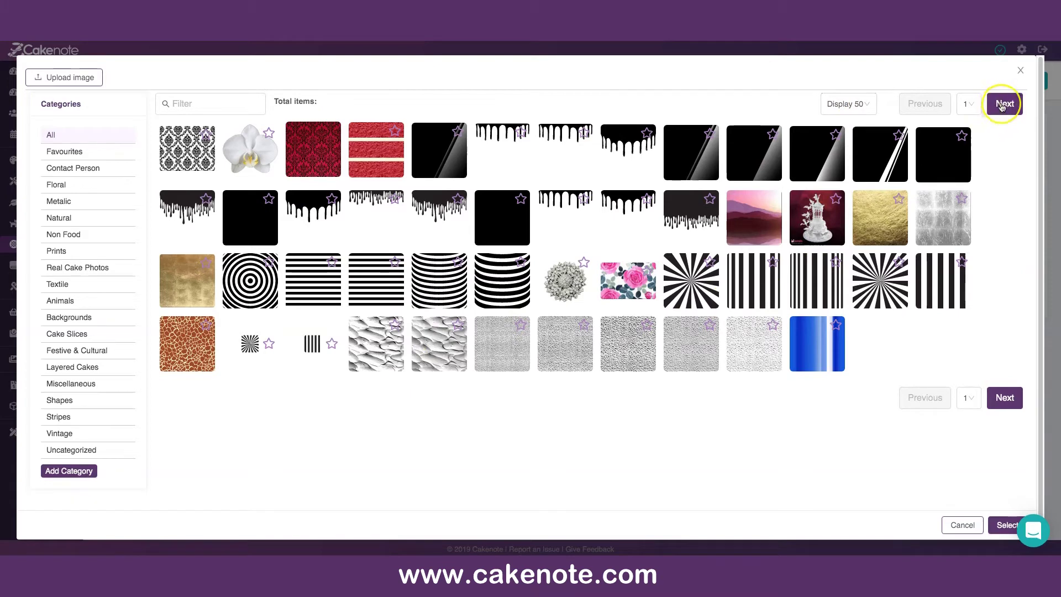
pyautogui.click(183, 148)
pyautogui.click(189, 150)
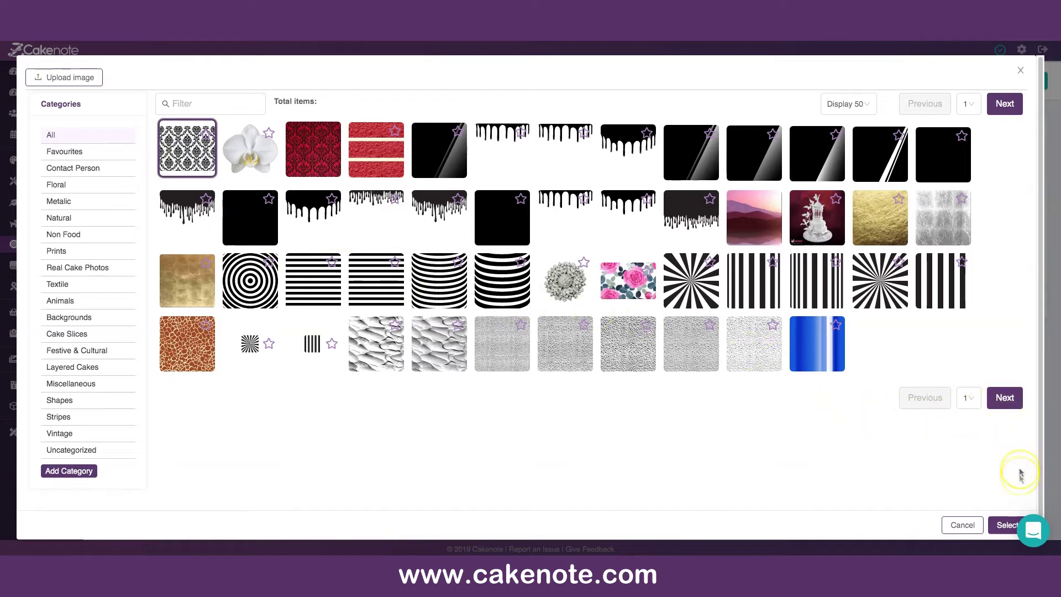
pyautogui.click(1007, 525)
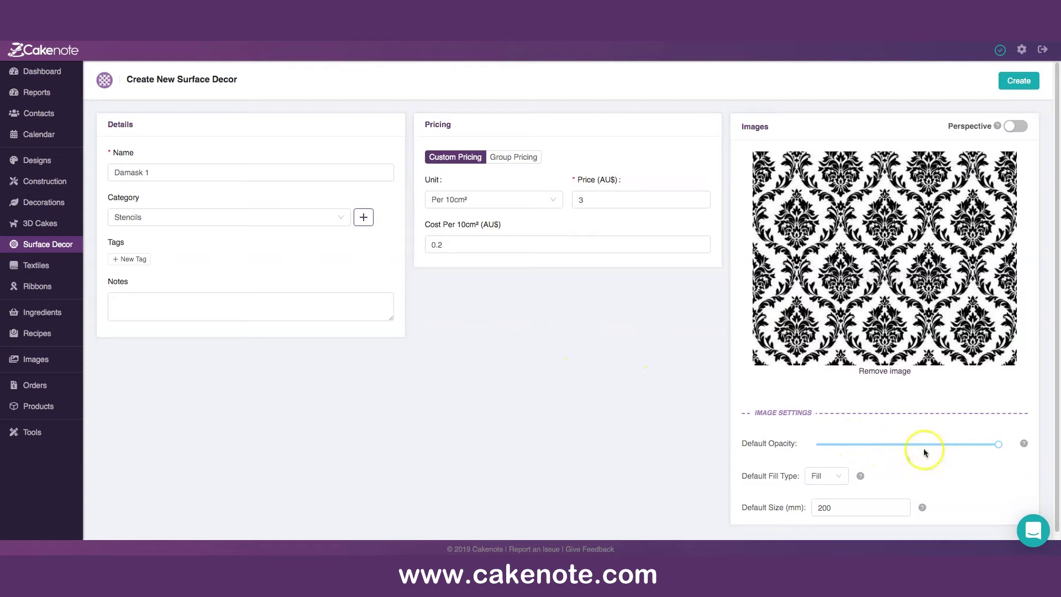
# Step: Keep Fill as the default fill type and create the surface decor
pyautogui.click(828, 478)
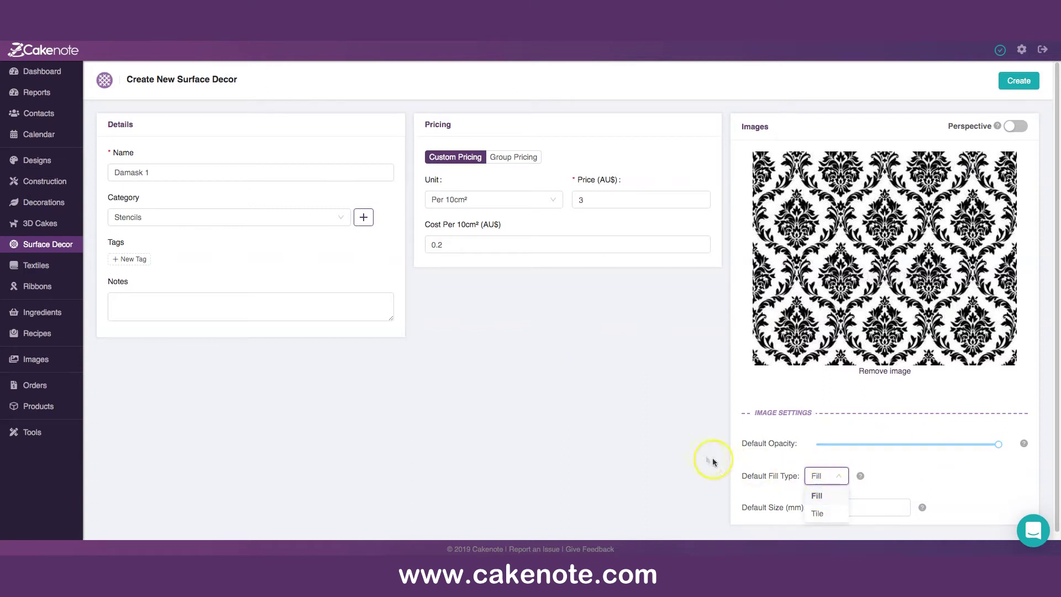
pyautogui.click(659, 413)
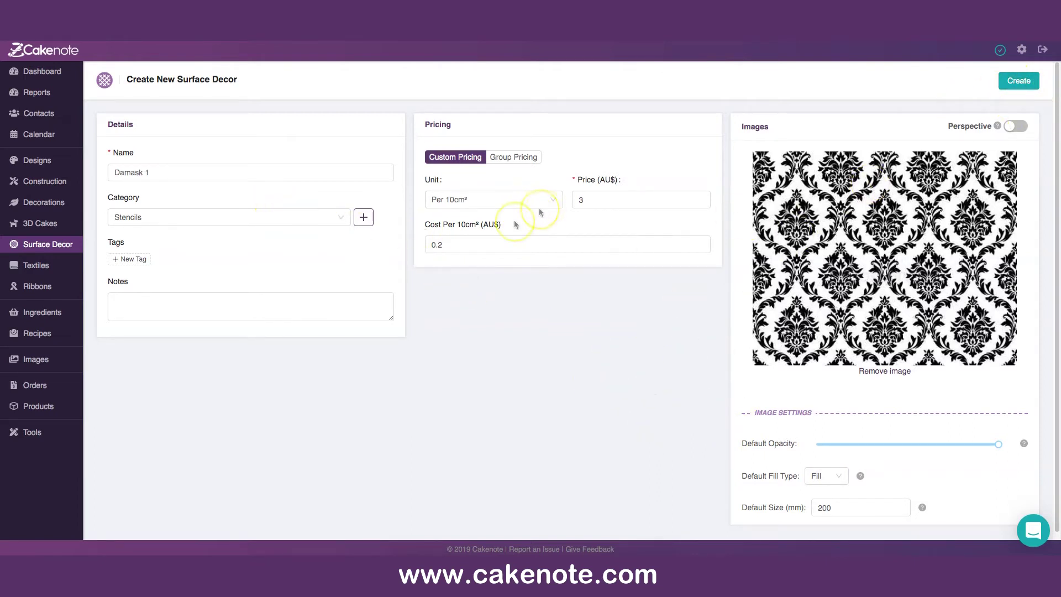
pyautogui.click(1030, 87)
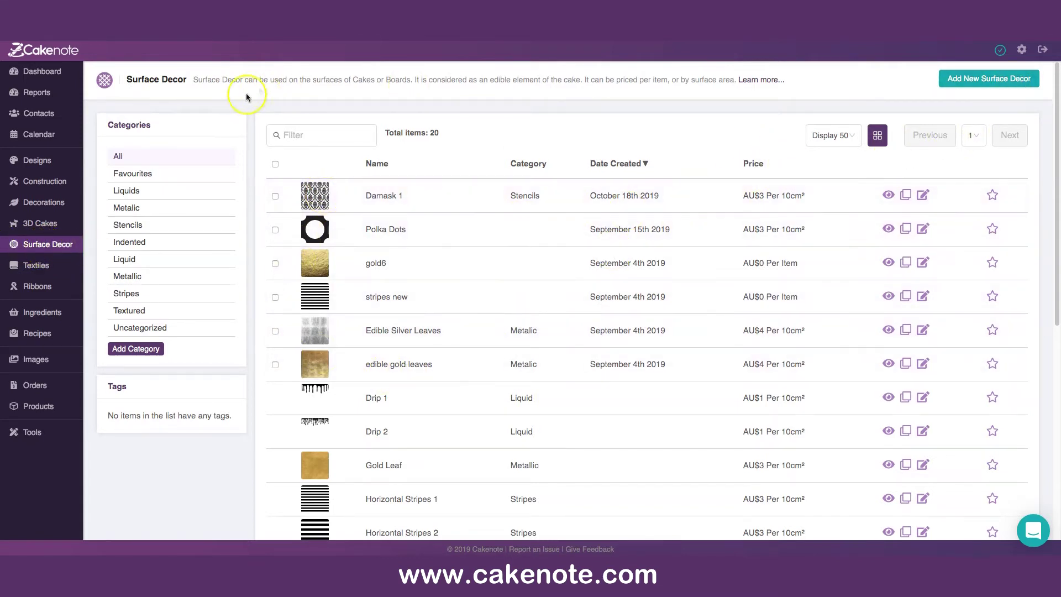
# Step: Reopen the Damask Cake design from the designs list for editing
pyautogui.click(43, 164)
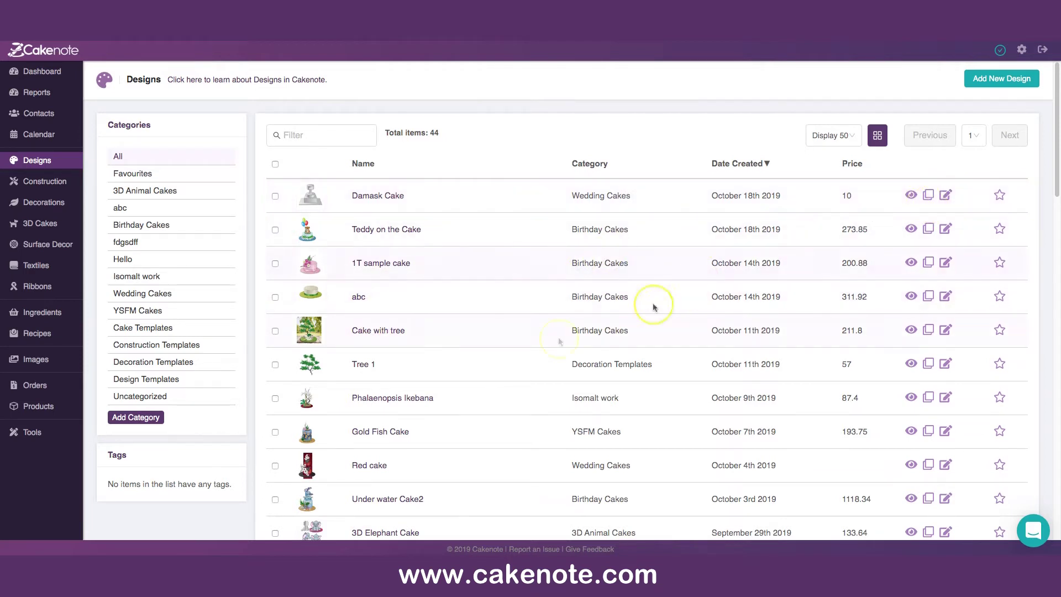
pyautogui.click(943, 196)
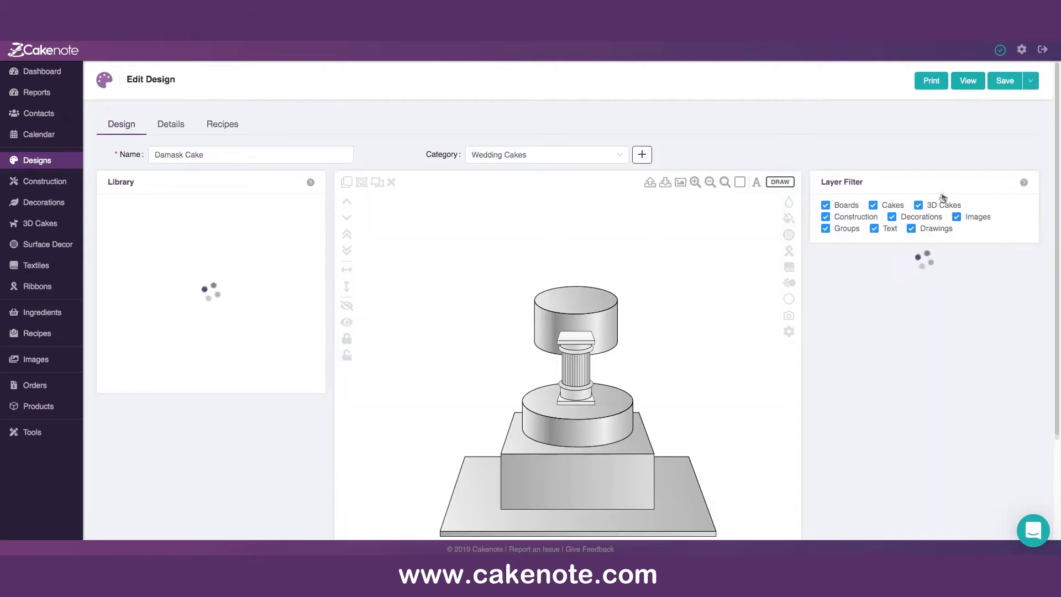
pyautogui.scroll(-2, 619, 442)
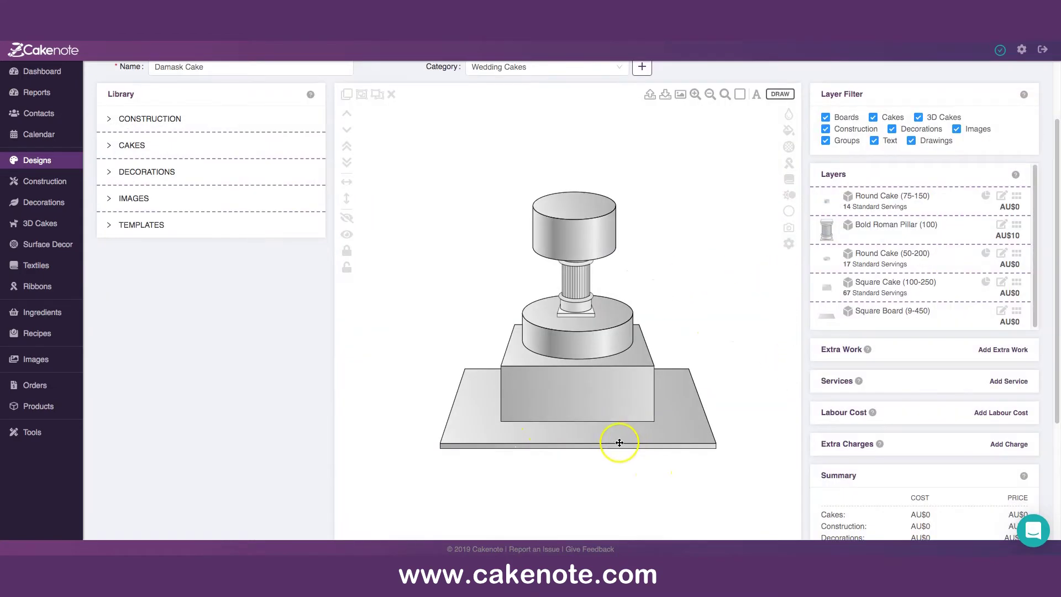
# Step: Cover the square board with the black velvet textile and reduce the scale of its texture
pyautogui.click(607, 437)
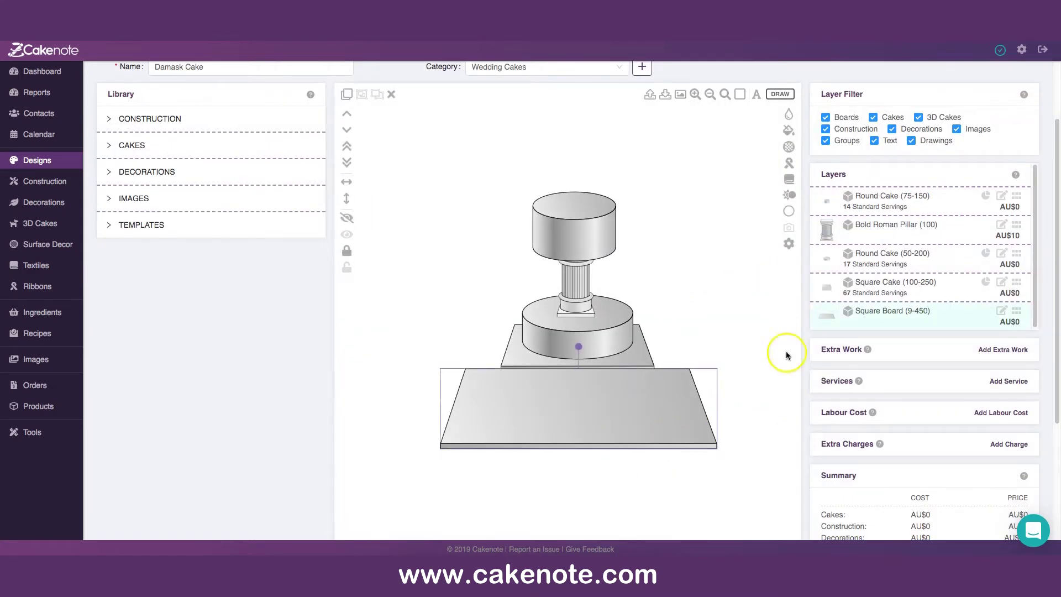
pyautogui.click(790, 180)
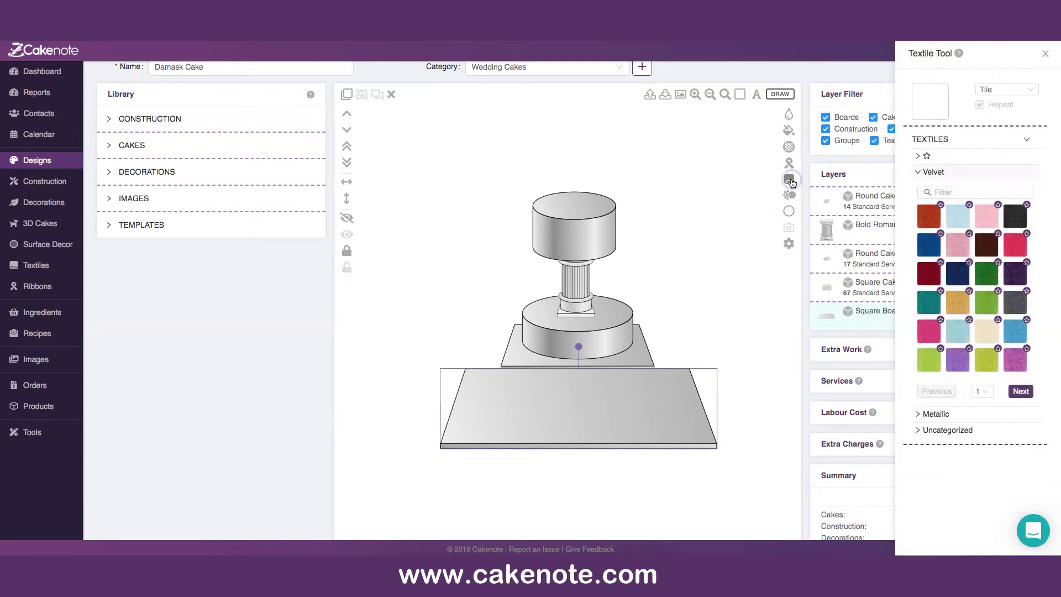
pyautogui.click(1015, 216)
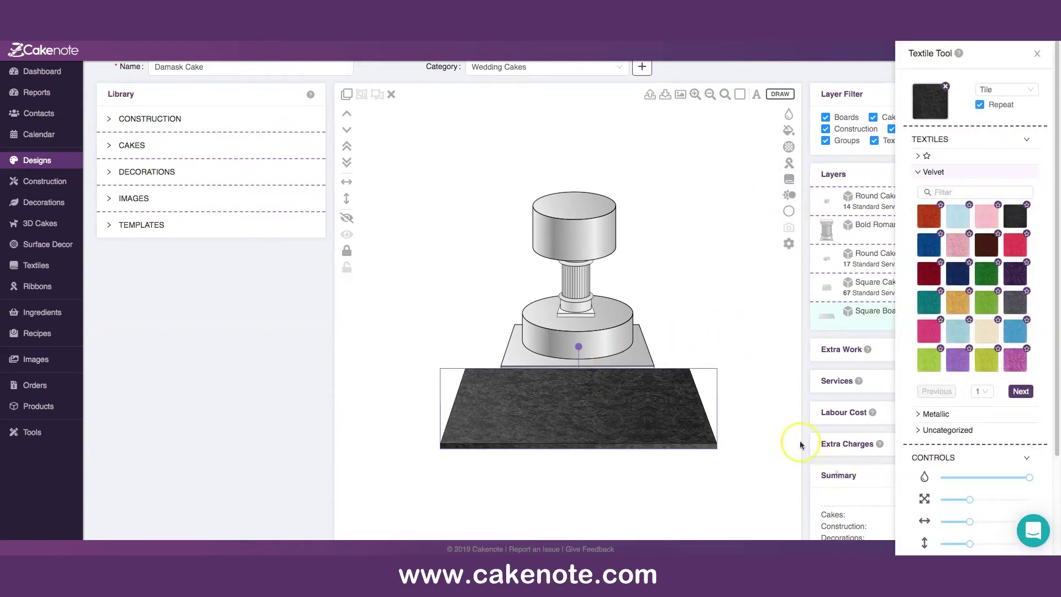
pyautogui.click(955, 501)
pyautogui.click(620, 397)
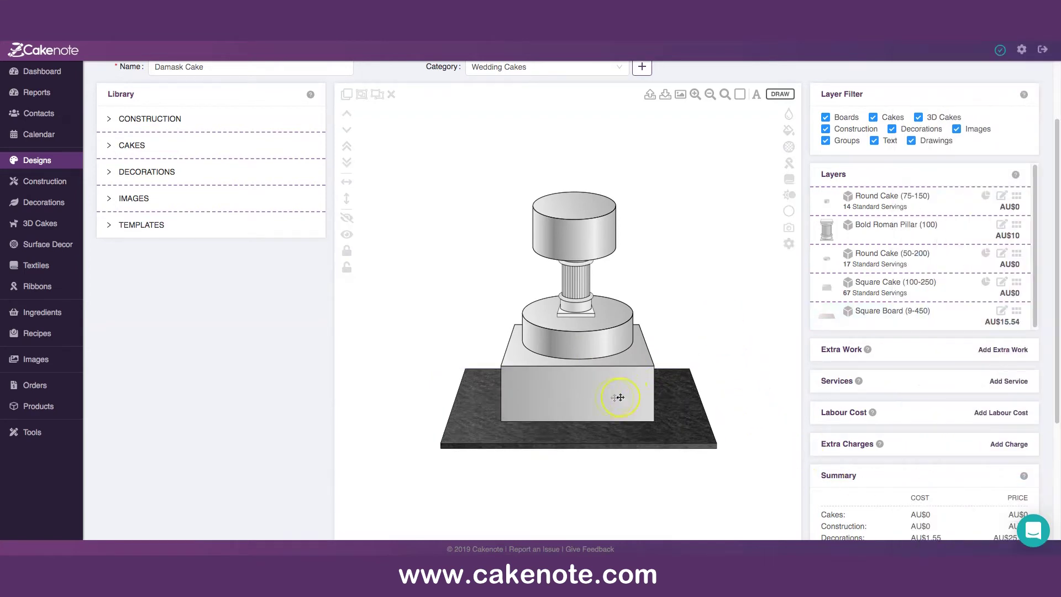
# Step: Apply the Damask 1 stencil decor to the sides only of the square cake, using the Fill type
pyautogui.click(620, 397)
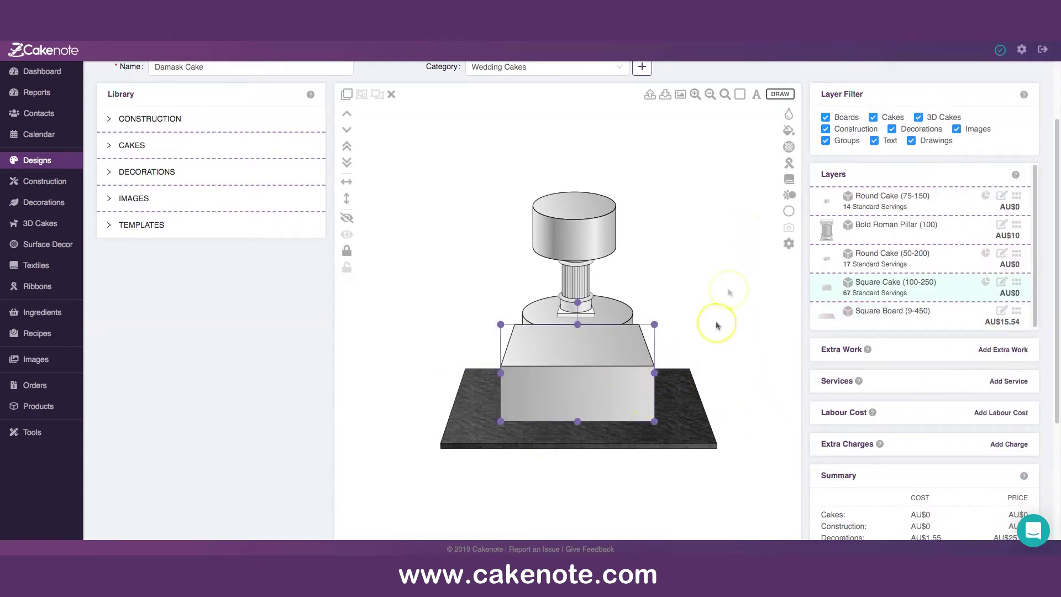
pyautogui.click(788, 147)
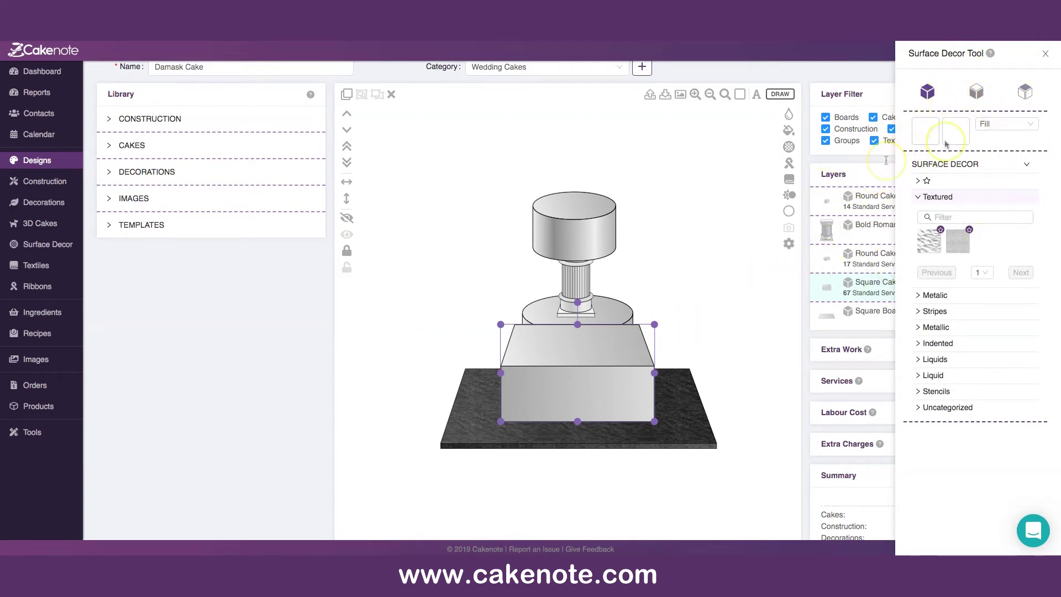
pyautogui.click(977, 93)
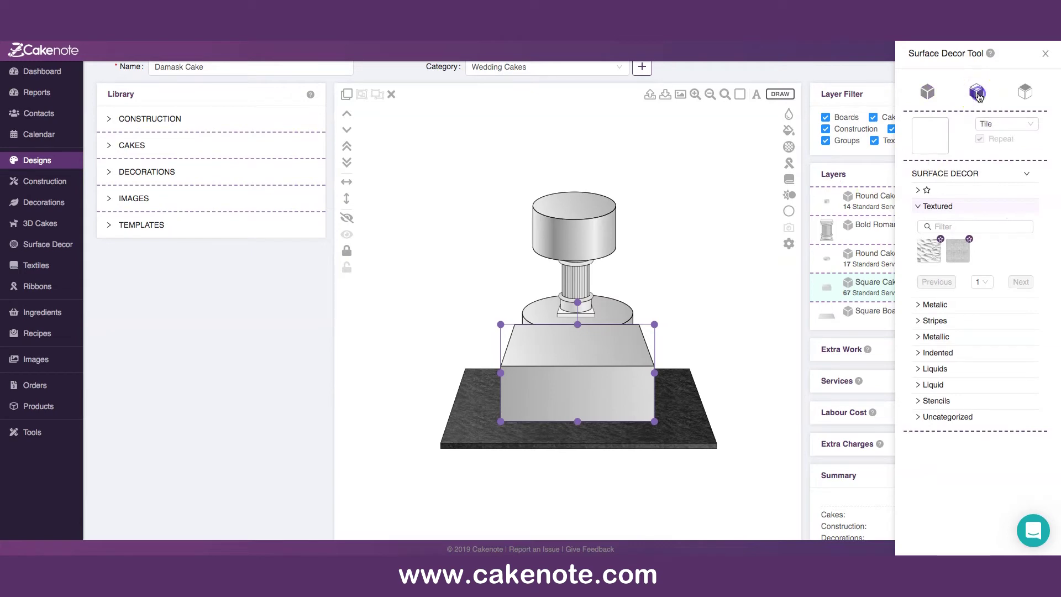
pyautogui.click(1004, 127)
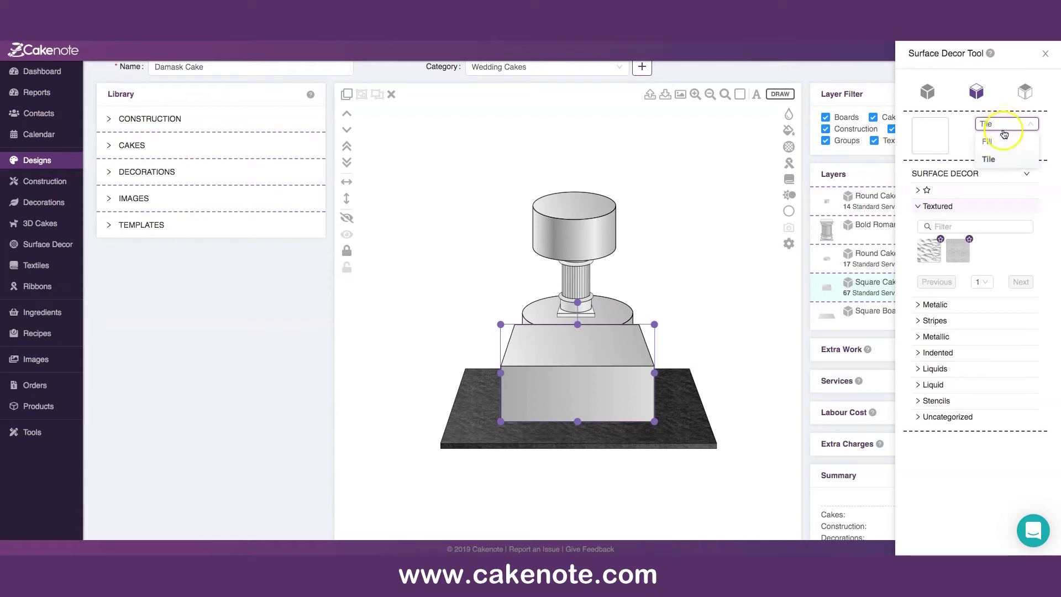
pyautogui.click(1001, 143)
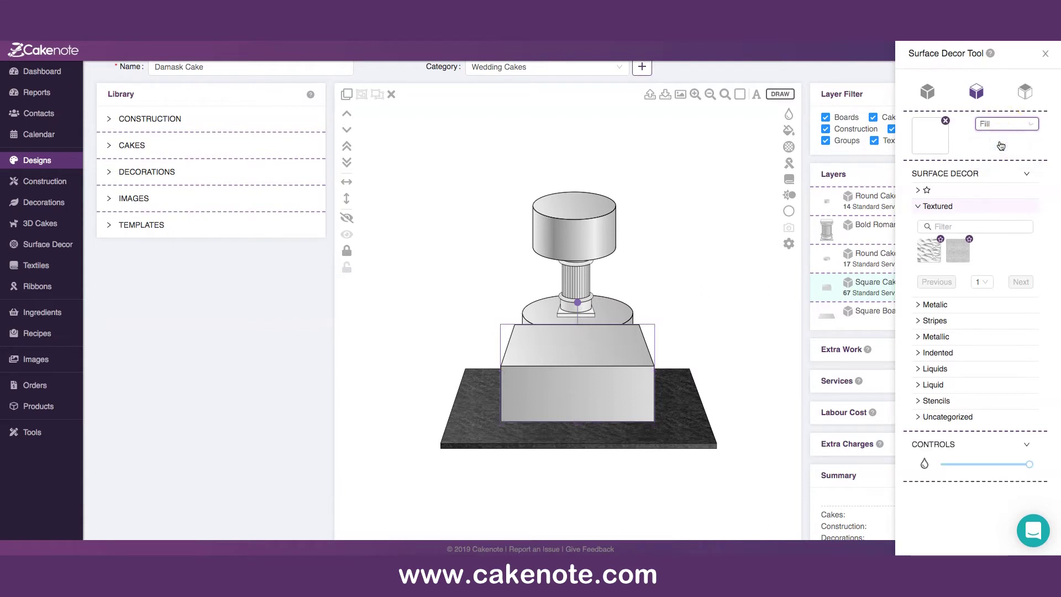
pyautogui.click(928, 401)
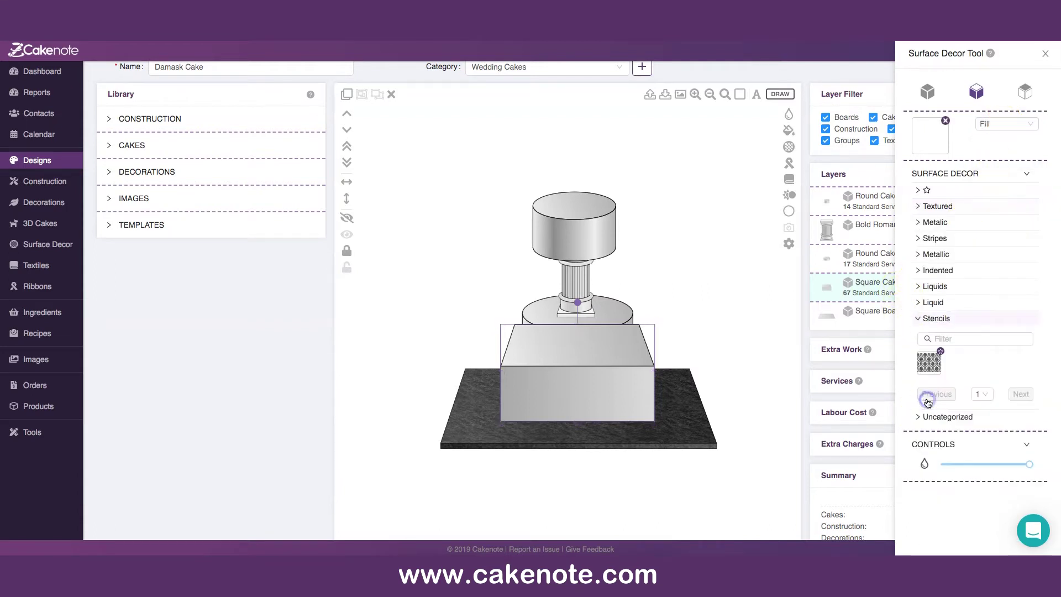
pyautogui.click(930, 365)
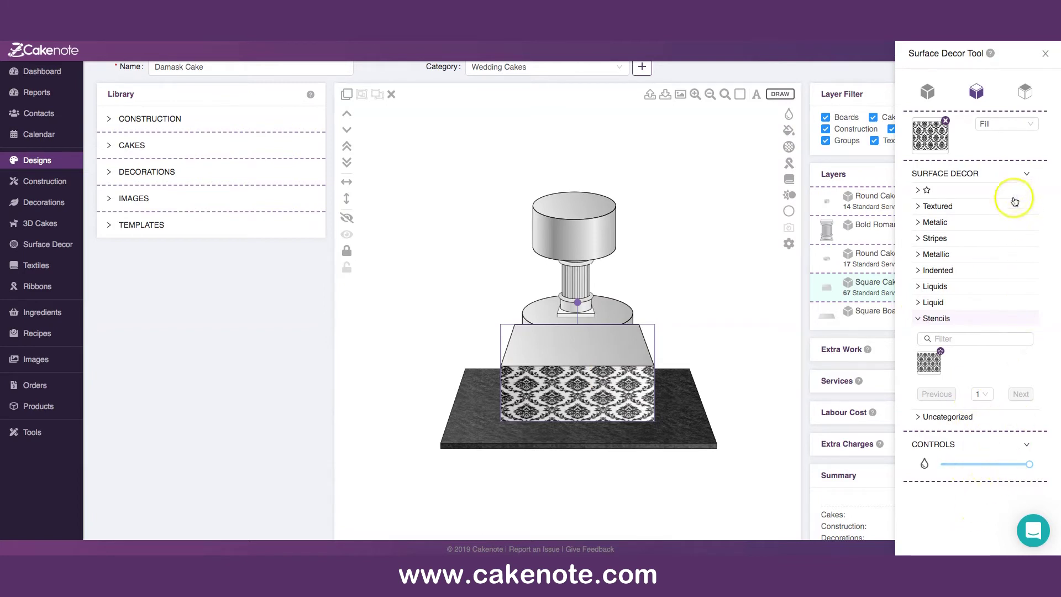
# Step: Switch the square cake's damask decor to Tile and enlarge the pattern to a scale of about 640
pyautogui.click(1001, 126)
pyautogui.click(997, 158)
pyautogui.scroll(-3, 976, 472)
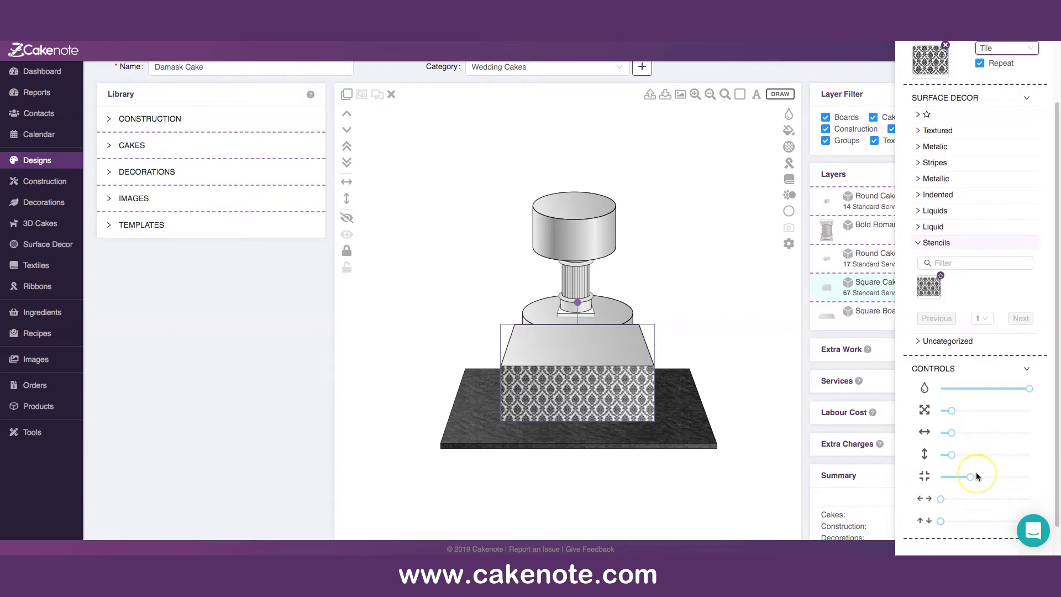
pyautogui.moveTo(951, 393); pyautogui.dragTo(980, 404)
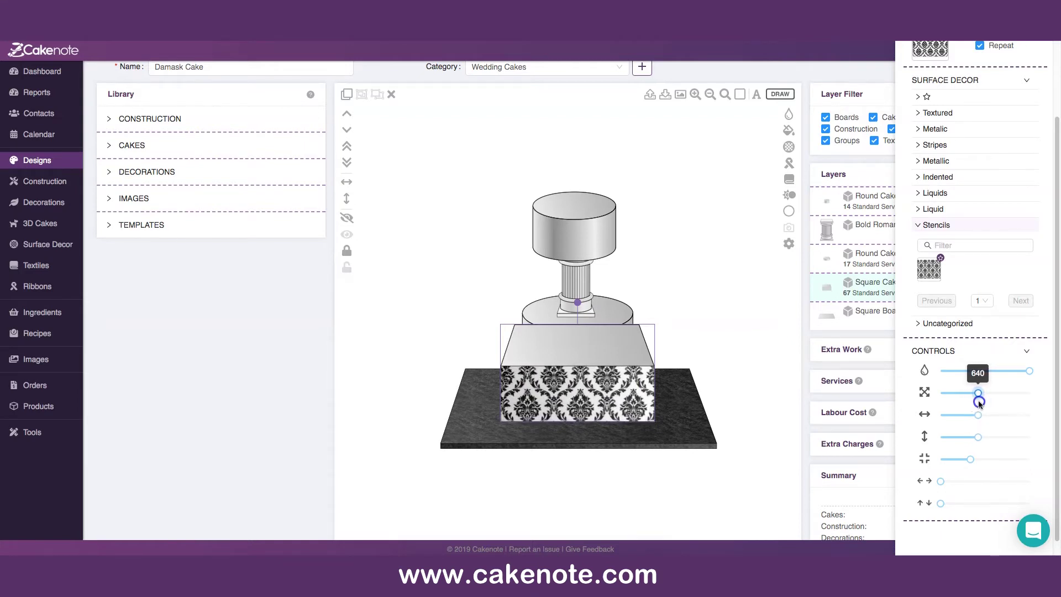
# Step: Shift the damask pattern on the square cake's sides slightly with the vertical offset
pyautogui.click(941, 503)
pyautogui.moveTo(951, 504); pyautogui.dragTo(951, 508)
pyautogui.click(753, 303)
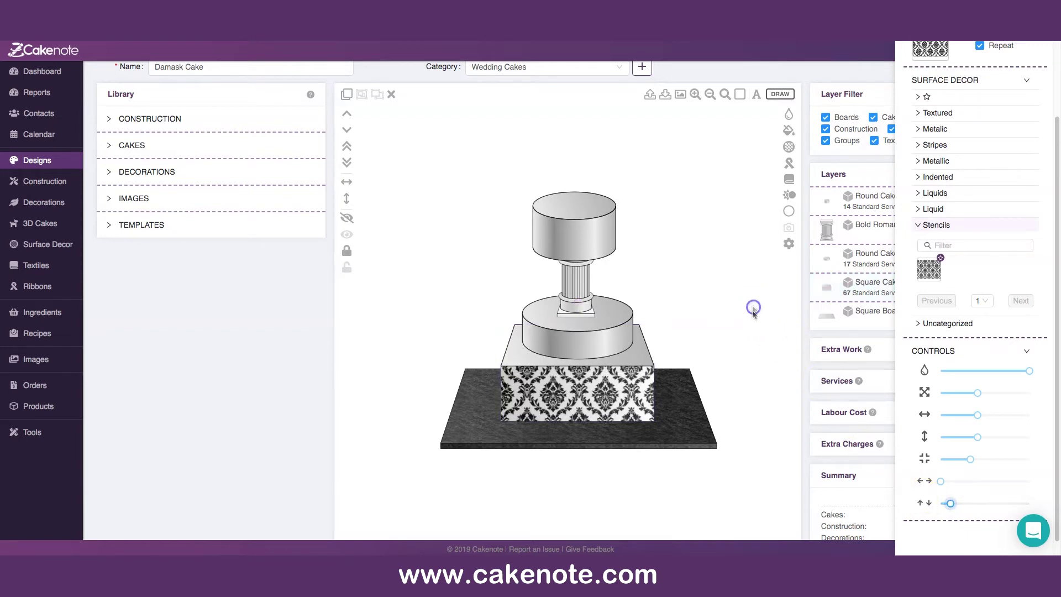
# Step: Fill the top of the square cake with flat grey 4C5455 at 40 alpha
pyautogui.click(644, 357)
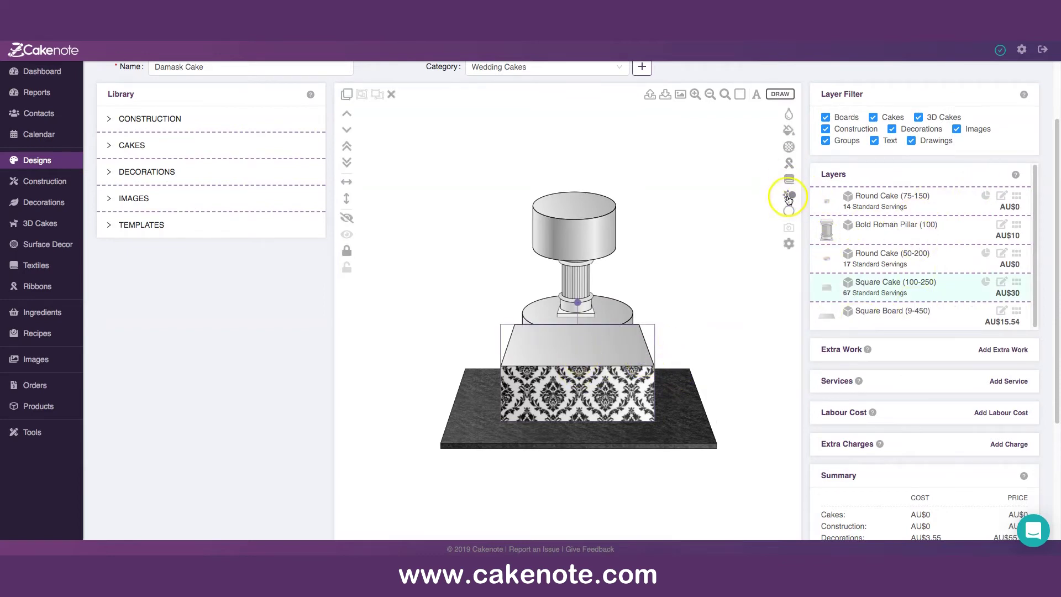
pyautogui.click(787, 130)
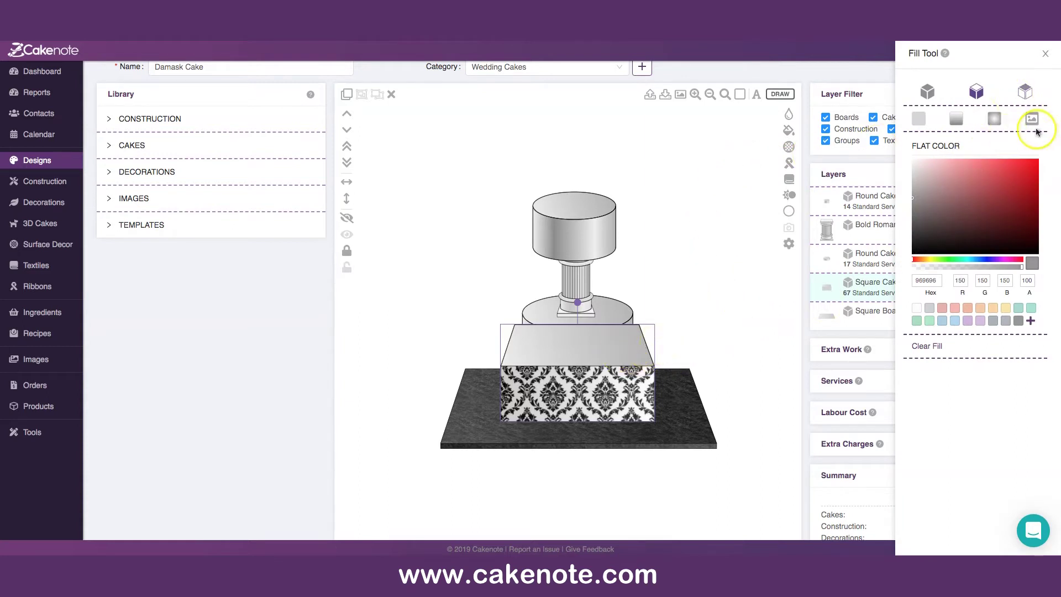
pyautogui.click(947, 208)
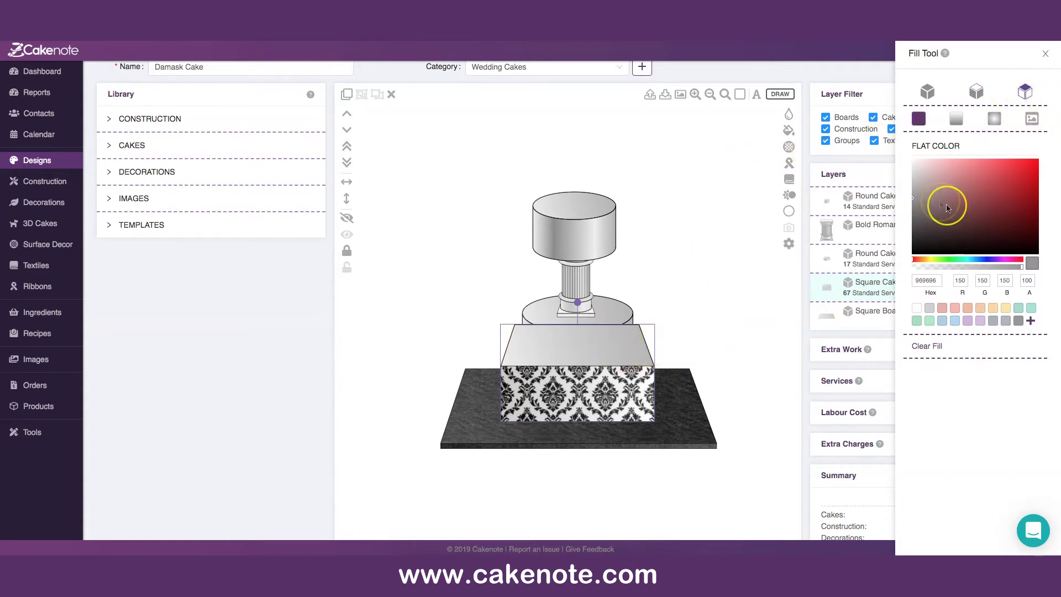
pyautogui.moveTo(913, 194); pyautogui.dragTo(917, 209)
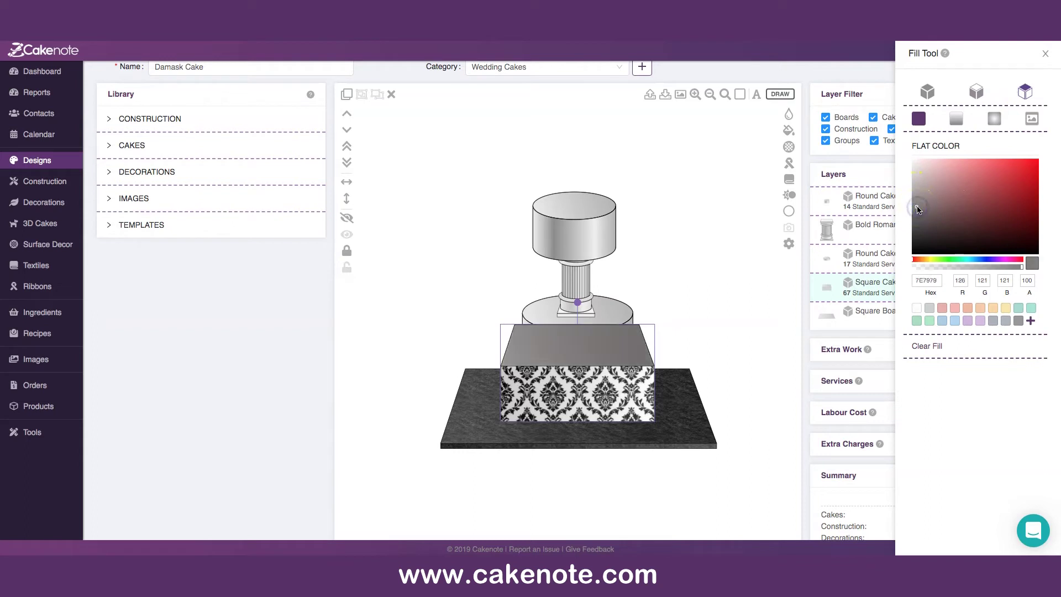
pyautogui.click(930, 310)
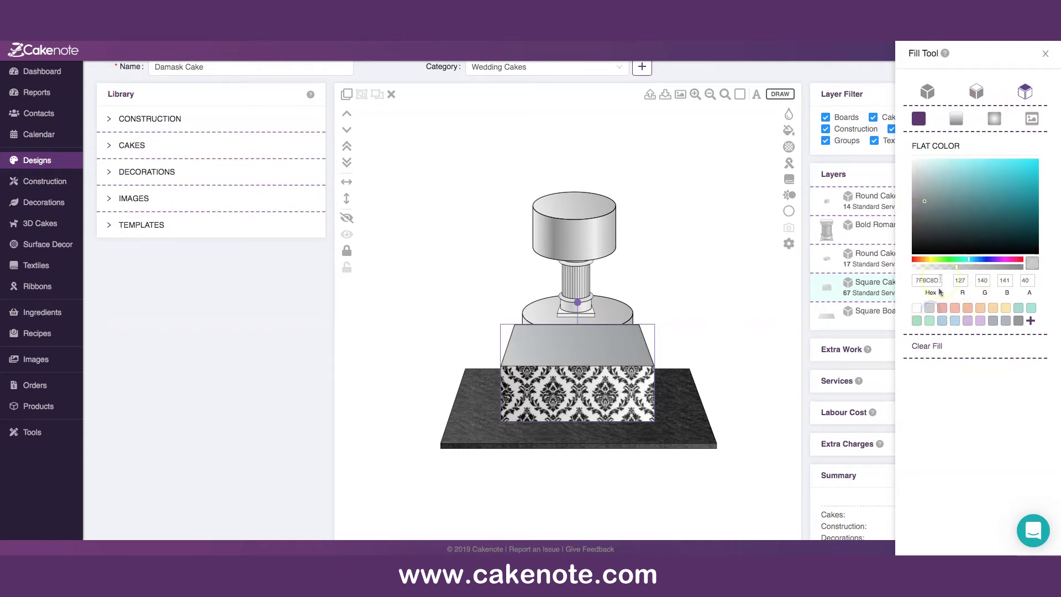
pyautogui.click(926, 223)
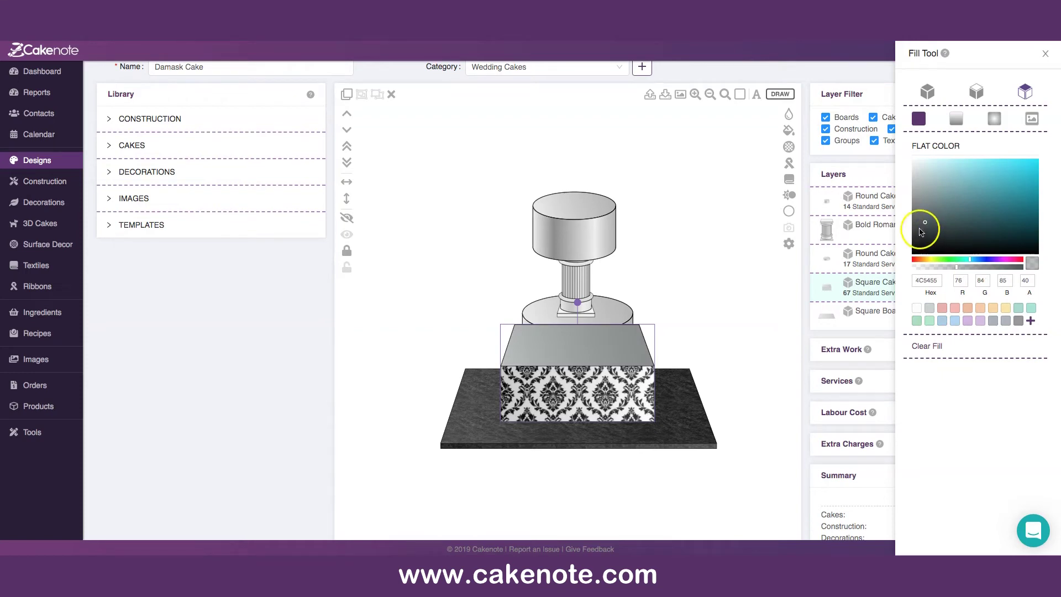
pyautogui.click(723, 258)
pyautogui.click(668, 338)
# Step: Apply the Indented vertical-ribbed decor to all surfaces of the lower round cake, using the Fill type
pyautogui.click(584, 337)
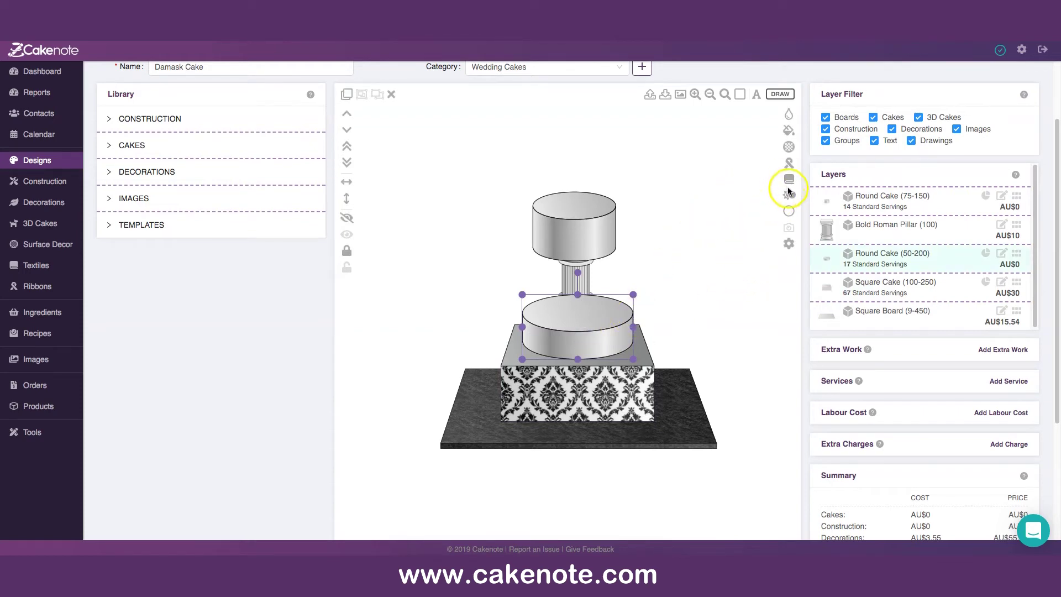
pyautogui.click(789, 148)
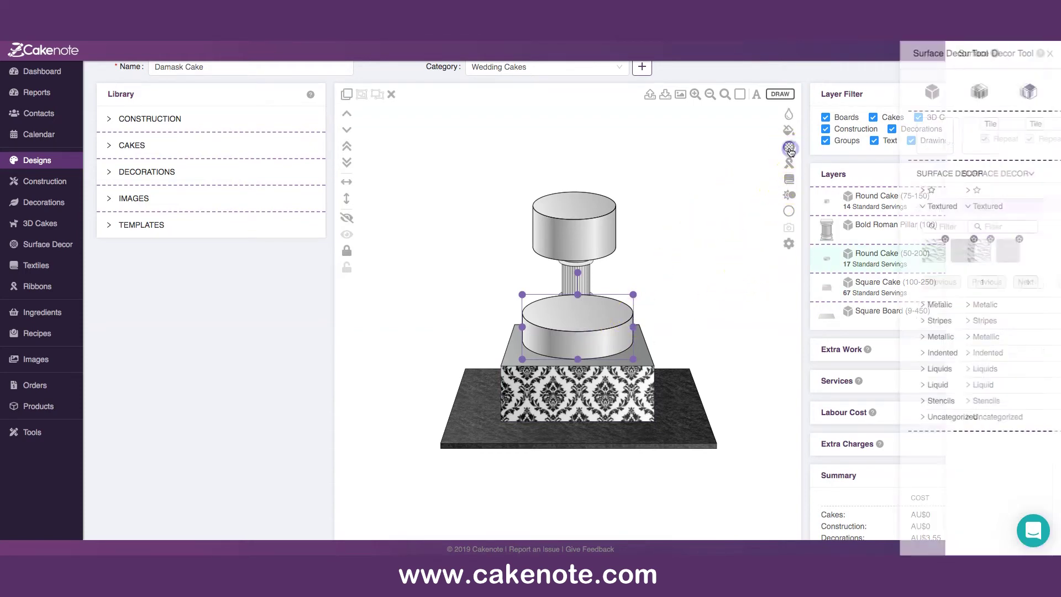
pyautogui.click(930, 354)
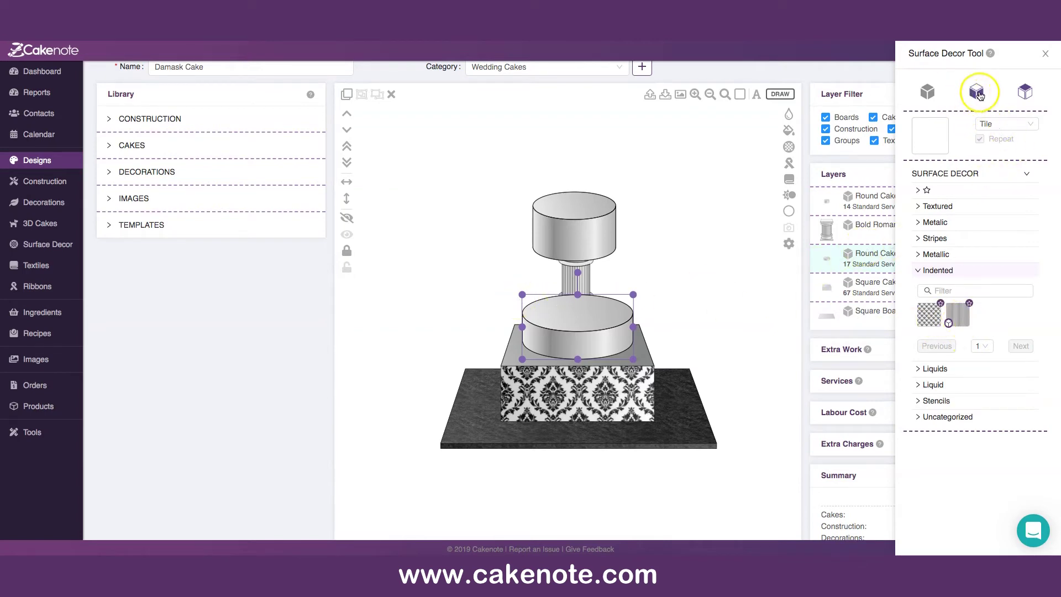
pyautogui.click(928, 95)
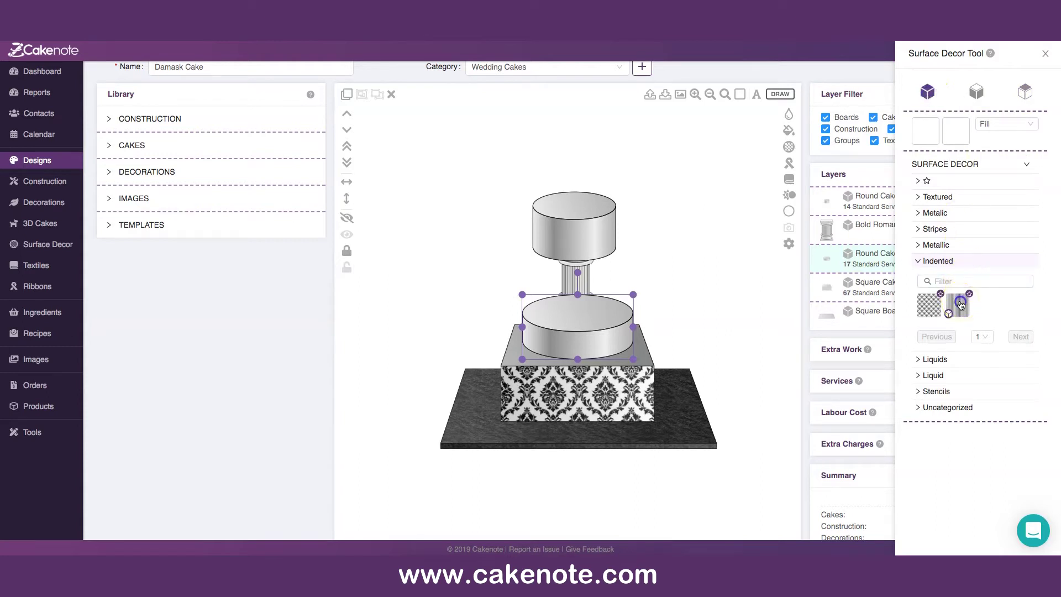
pyautogui.click(960, 306)
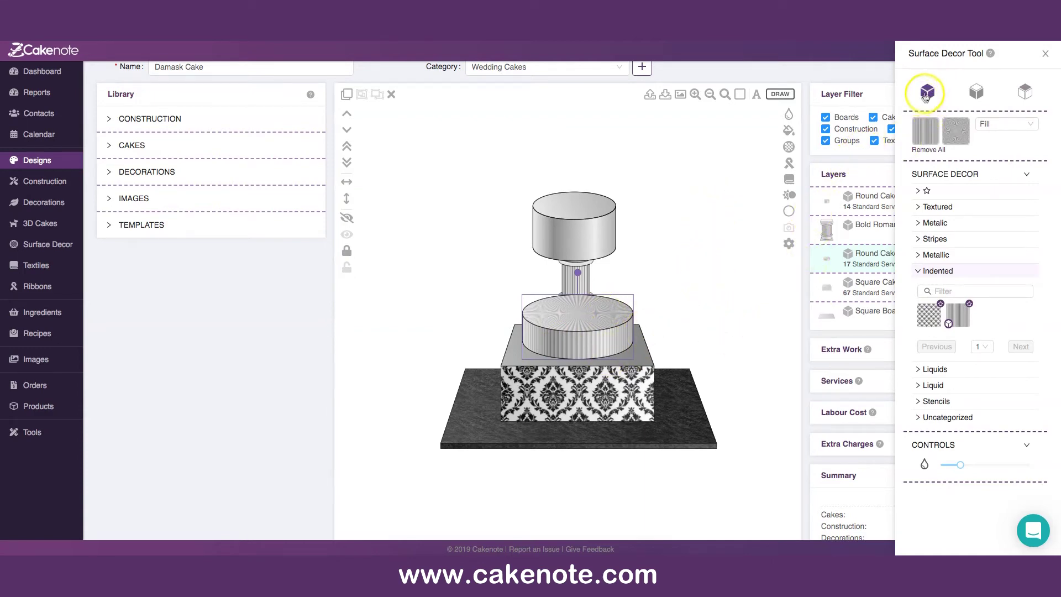
pyautogui.click(575, 299)
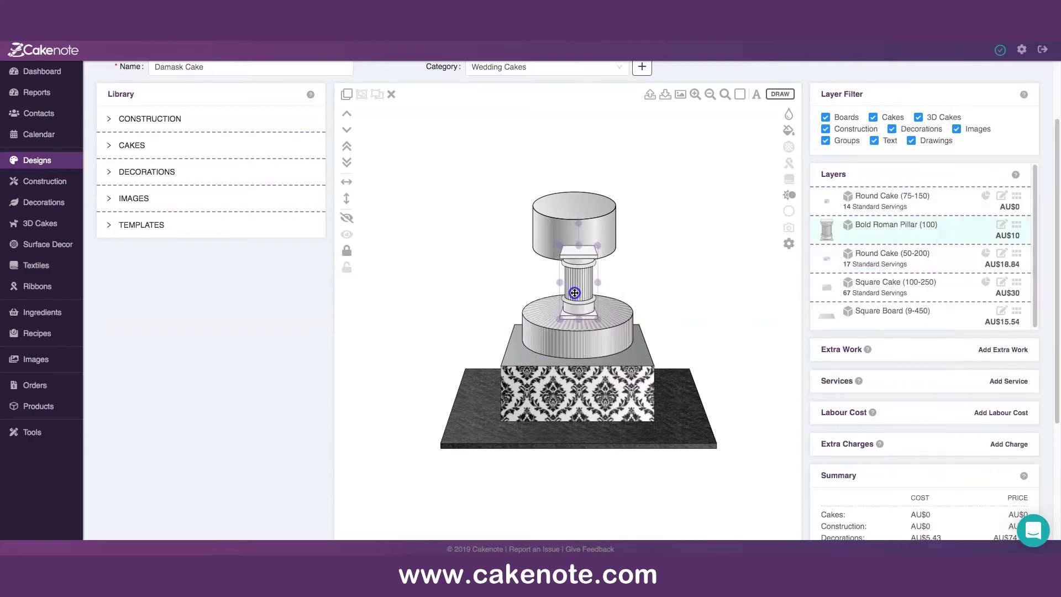
# Step: Fill all surfaces of the ribbed lower round cake with a flat near-black colour
pyautogui.click(620, 329)
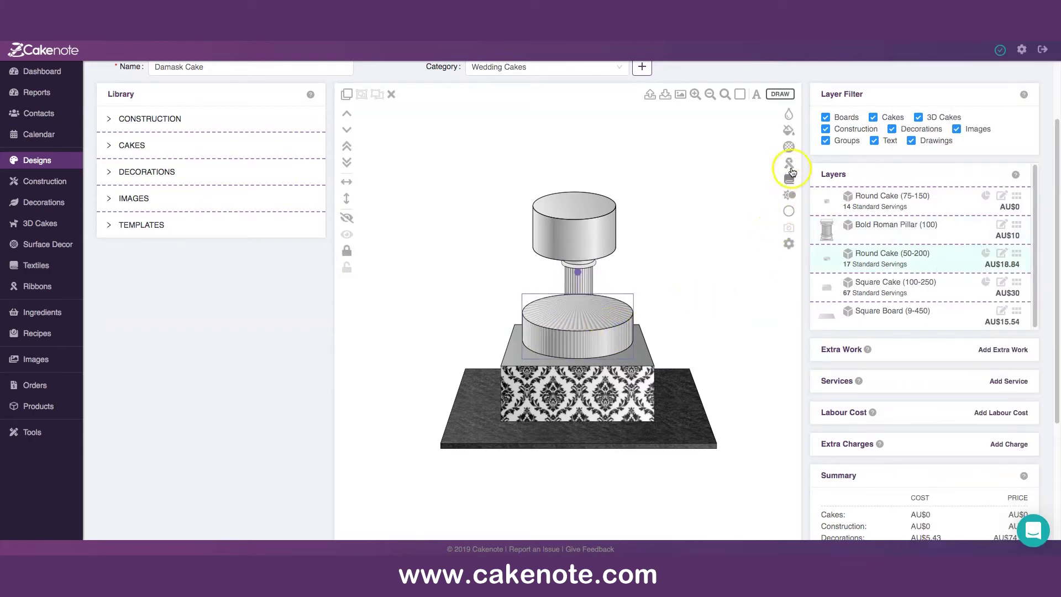
pyautogui.click(789, 131)
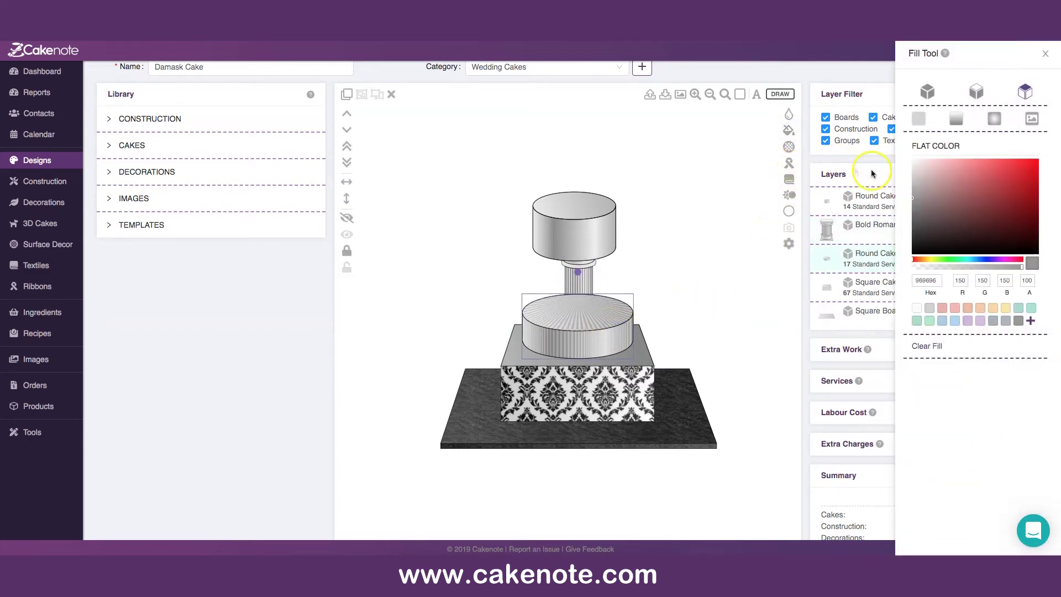
pyautogui.click(927, 91)
pyautogui.moveTo(1009, 206); pyautogui.dragTo(1009, 253)
pyautogui.click(706, 278)
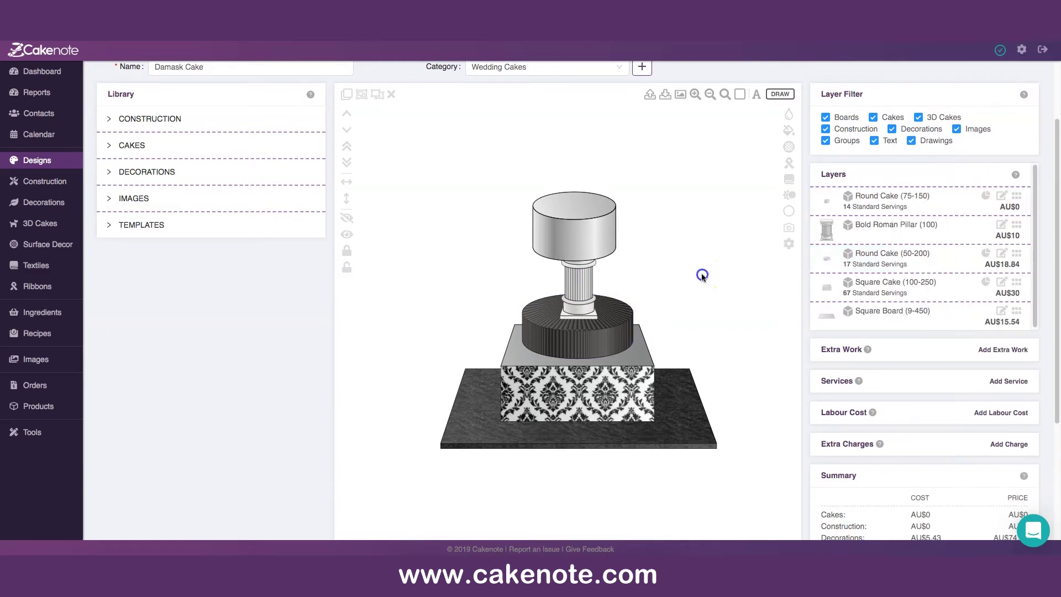
# Step: Fill all surfaces of the uppermost round cake with flat off-white FAFAFA at 64 alpha
pyautogui.click(577, 291)
pyautogui.click(597, 232)
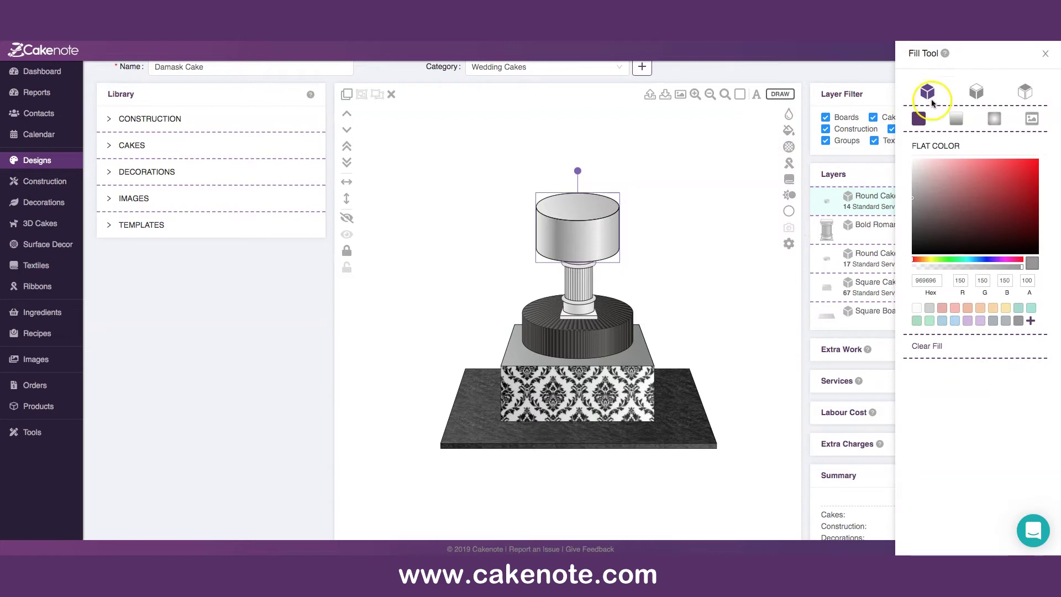
pyautogui.click(918, 308)
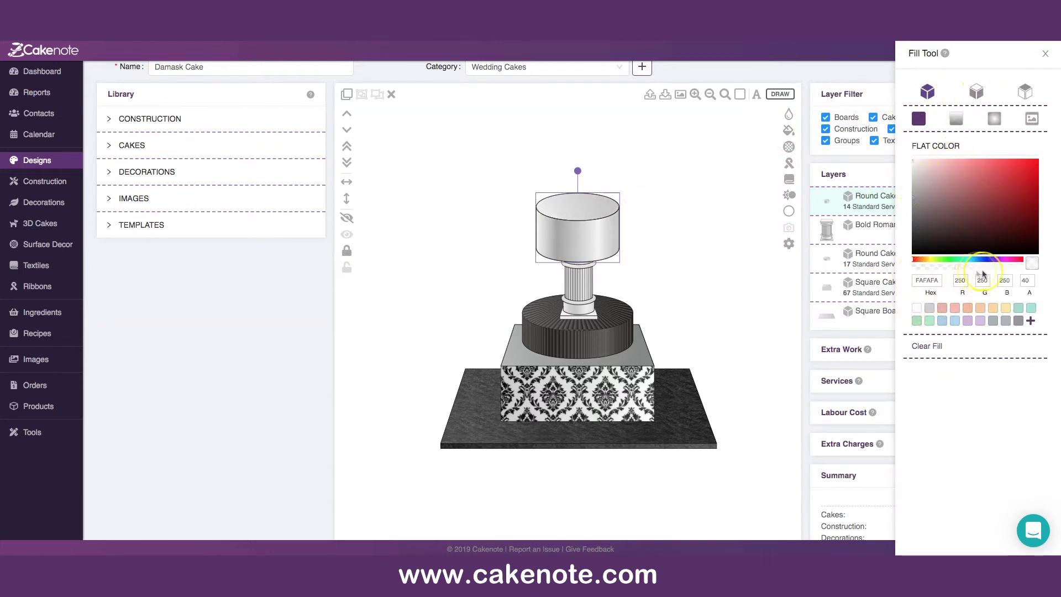
pyautogui.moveTo(973, 269); pyautogui.dragTo(984, 269)
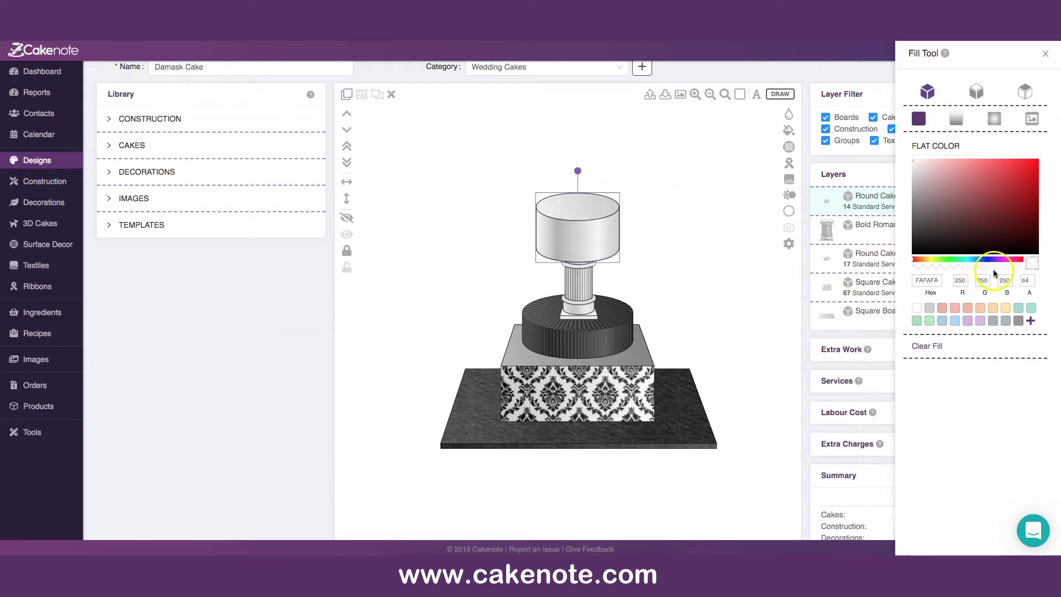
# Step: Add a 25mm ribbon around the base of the damask square cake, using the black Tear ribbon
pyautogui.click(701, 248)
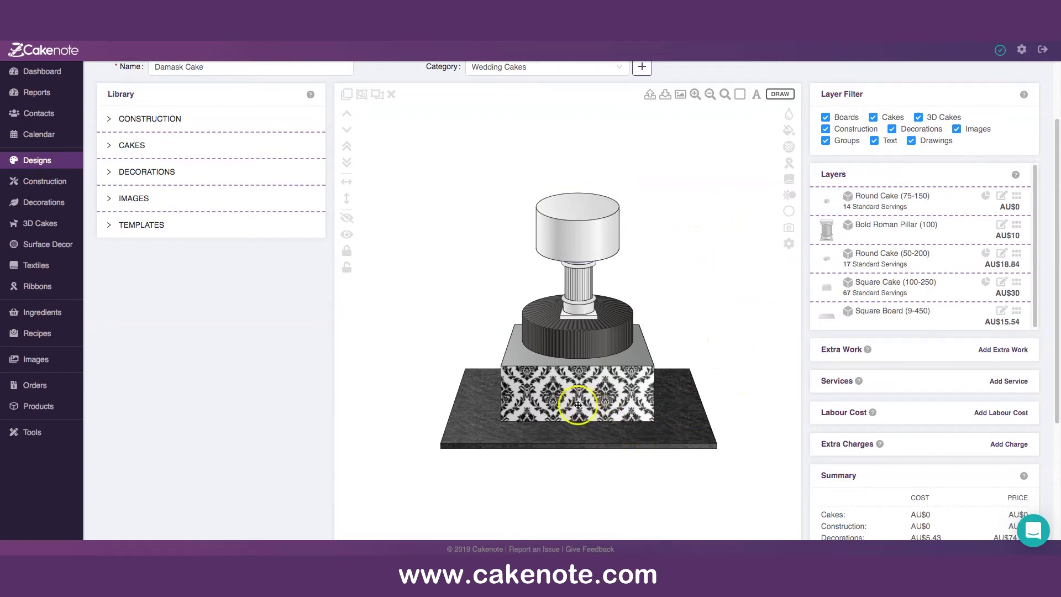
pyautogui.click(580, 437)
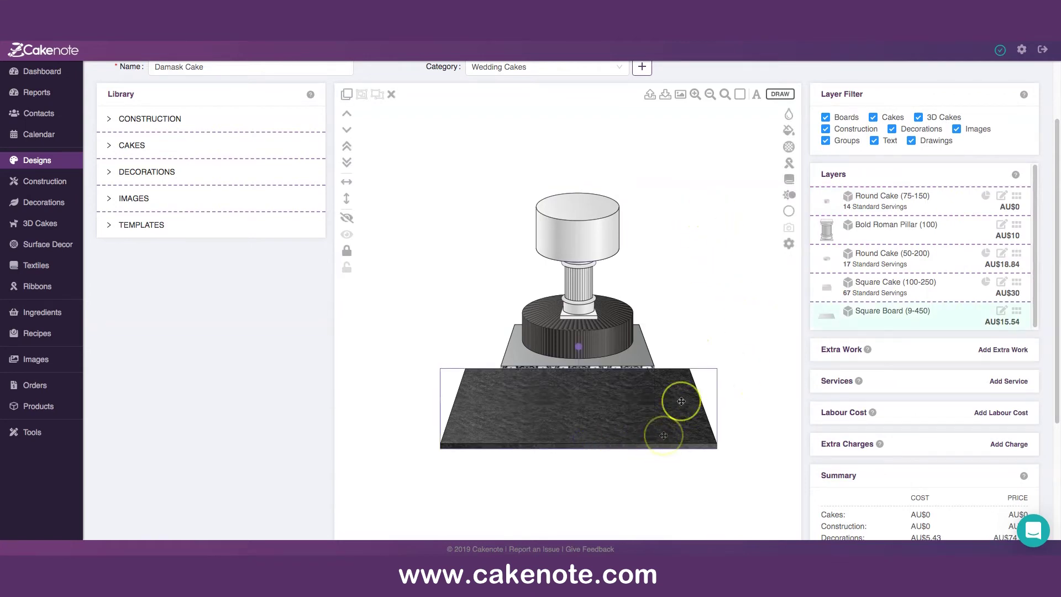
pyautogui.click(735, 284)
pyautogui.click(647, 319)
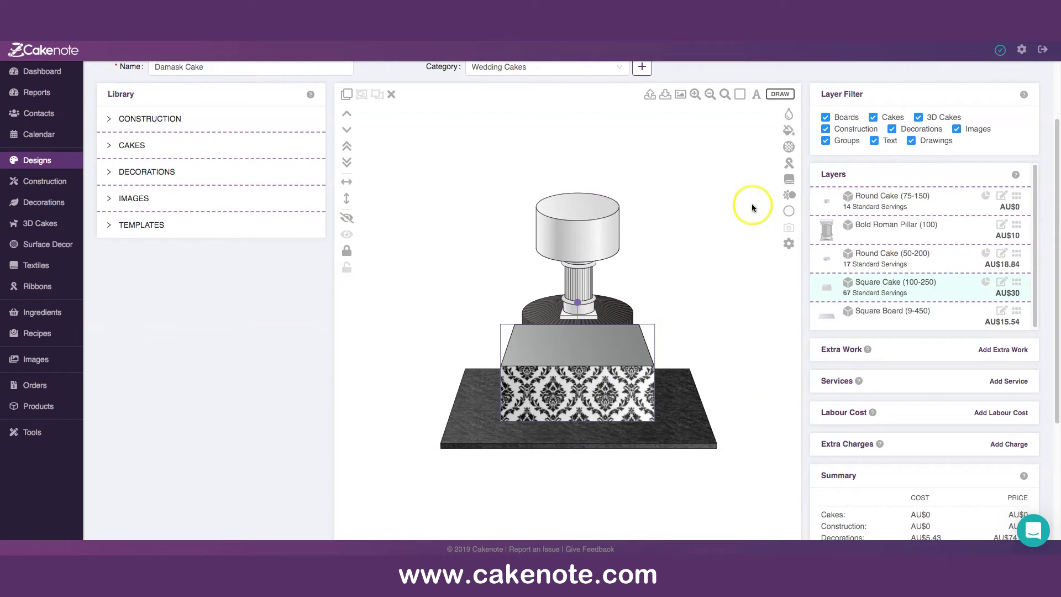
pyautogui.click(789, 163)
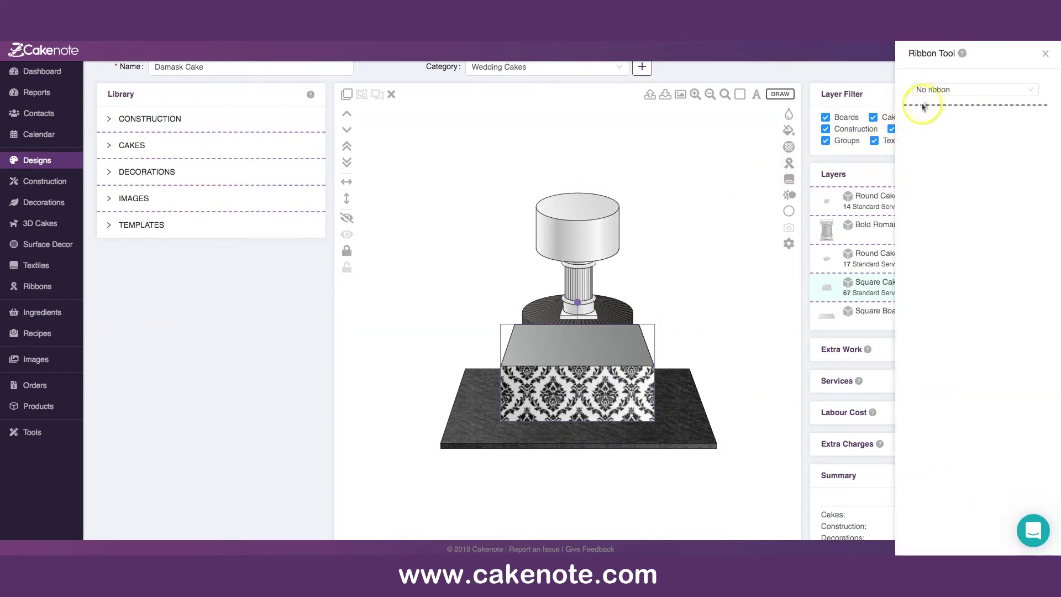
pyautogui.click(948, 88)
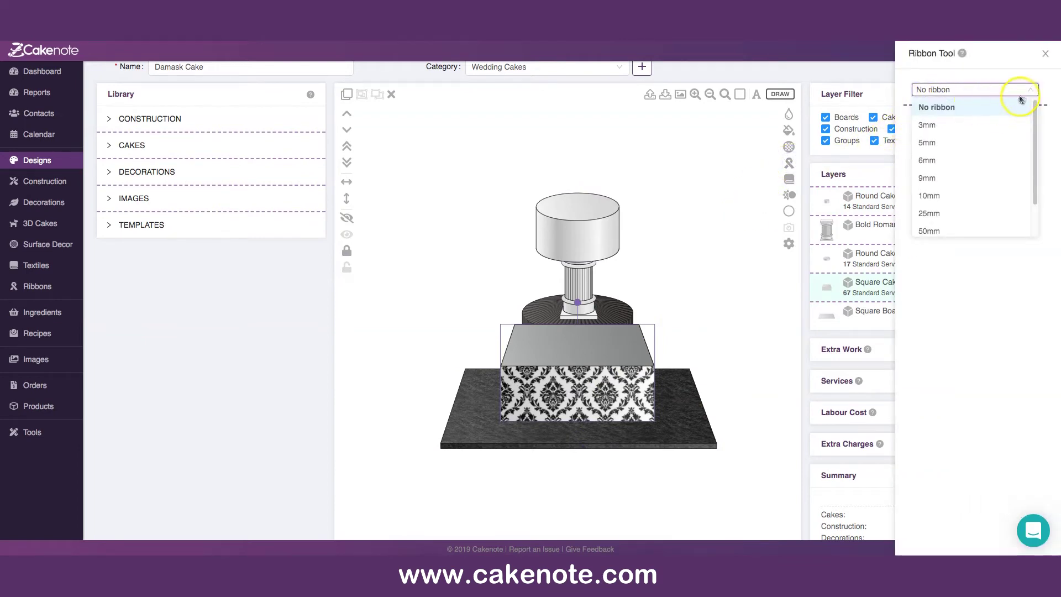
pyautogui.click(930, 215)
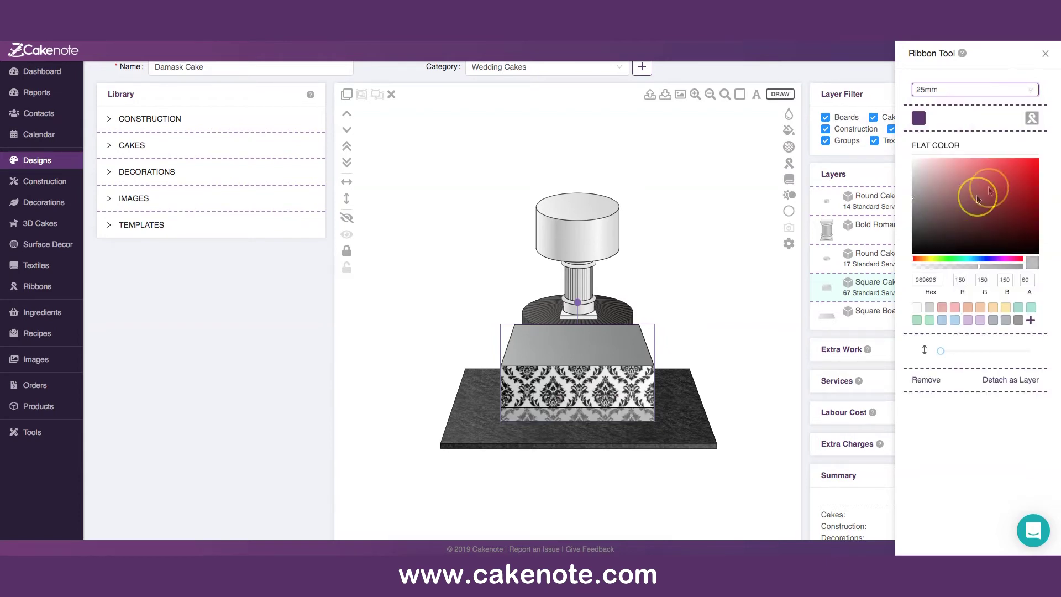
pyautogui.click(1030, 117)
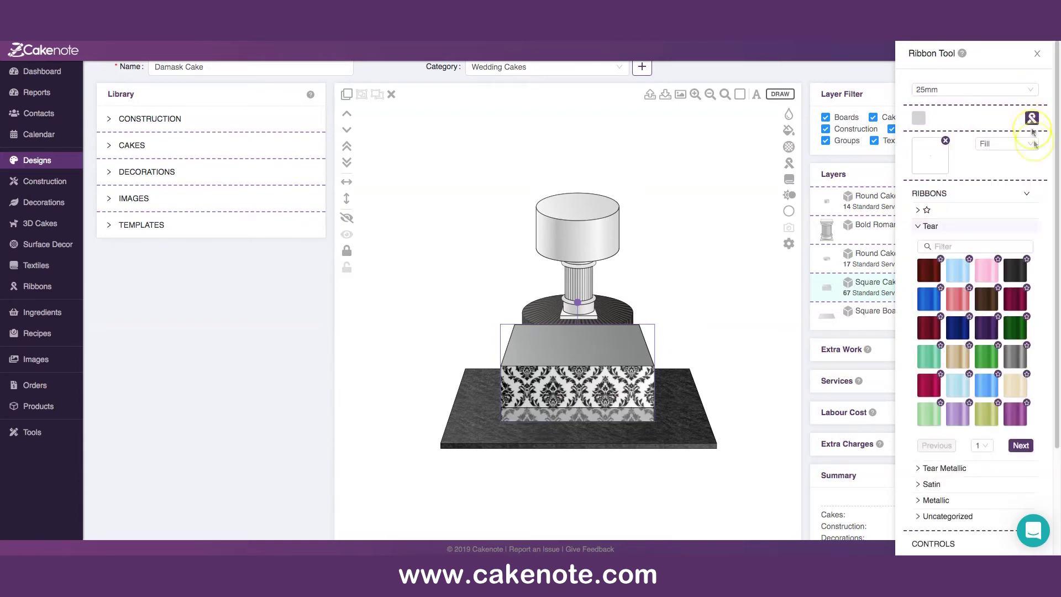
pyautogui.click(1016, 271)
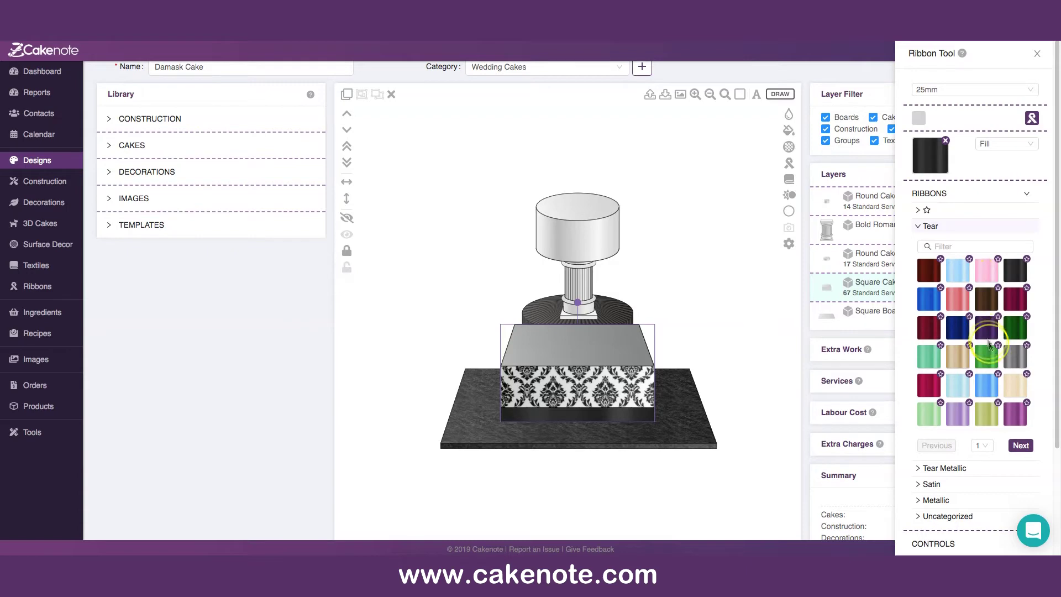
# Step: Try the grey Satin ribbon on the damask square cake
pyautogui.click(1017, 301)
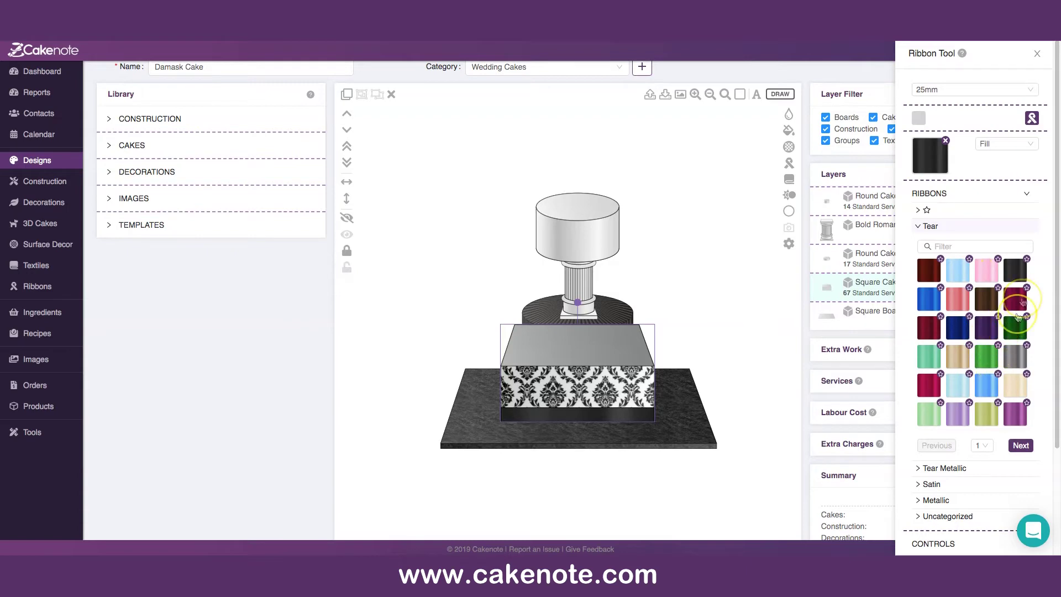
pyautogui.click(932, 486)
pyautogui.click(1018, 308)
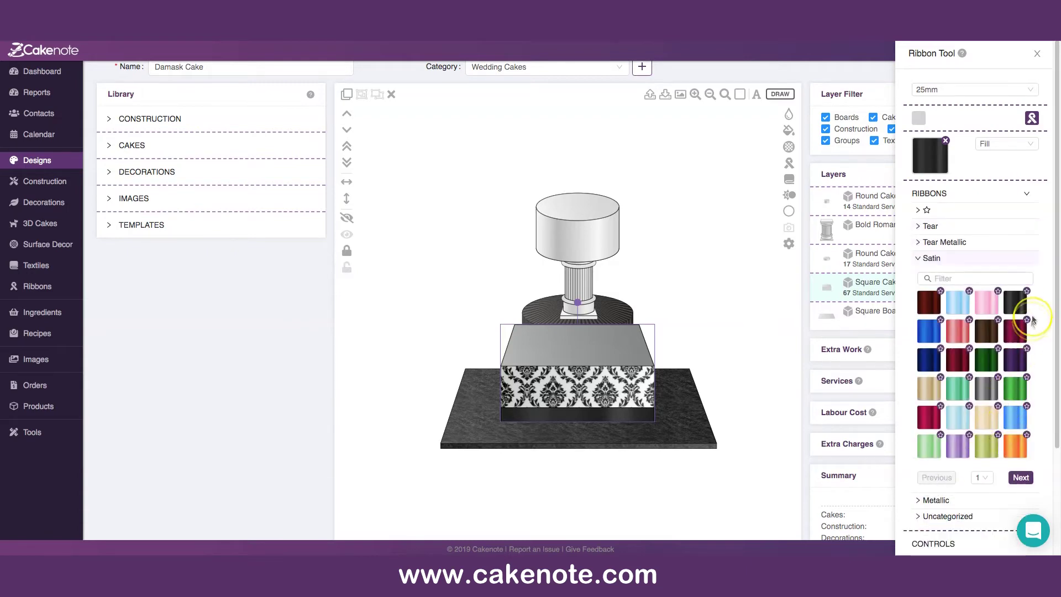
pyautogui.click(991, 399)
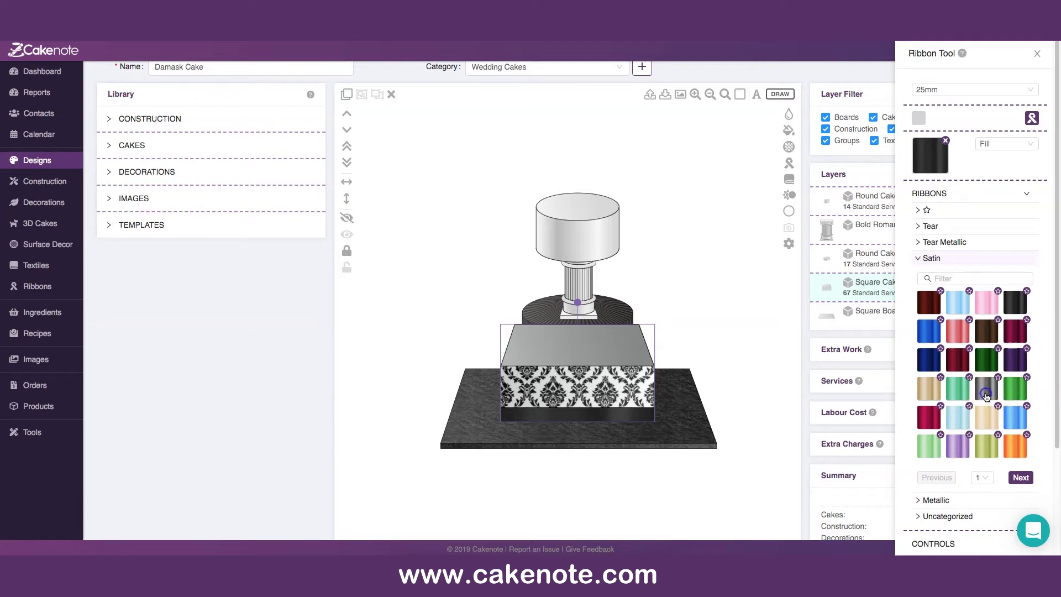
pyautogui.click(960, 301)
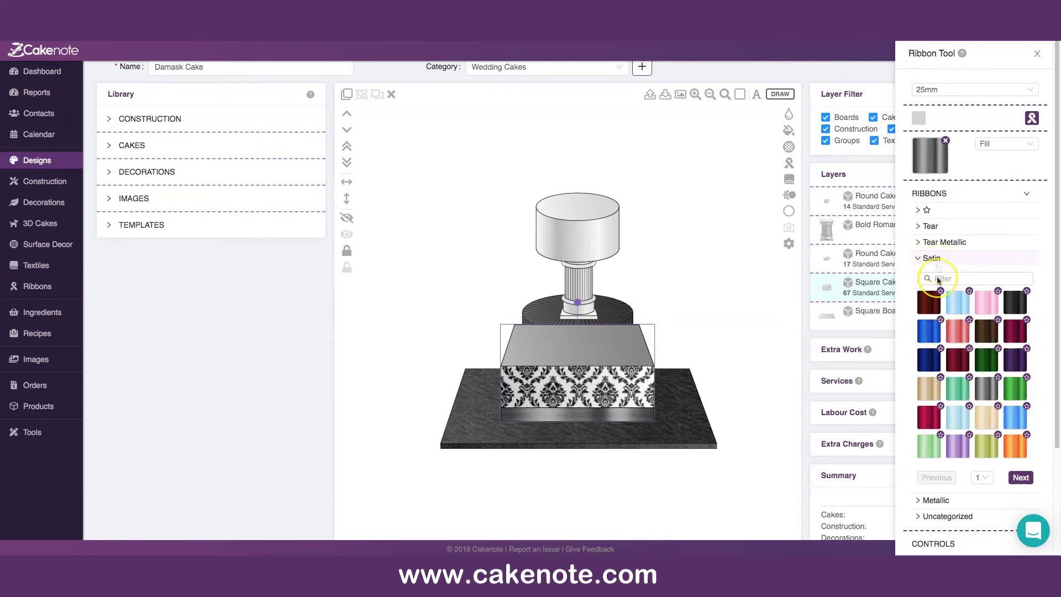
# Step: Try the pale silver-white ribbon from the second page of Tear Metallic ribbons on the square cake
pyautogui.click(934, 244)
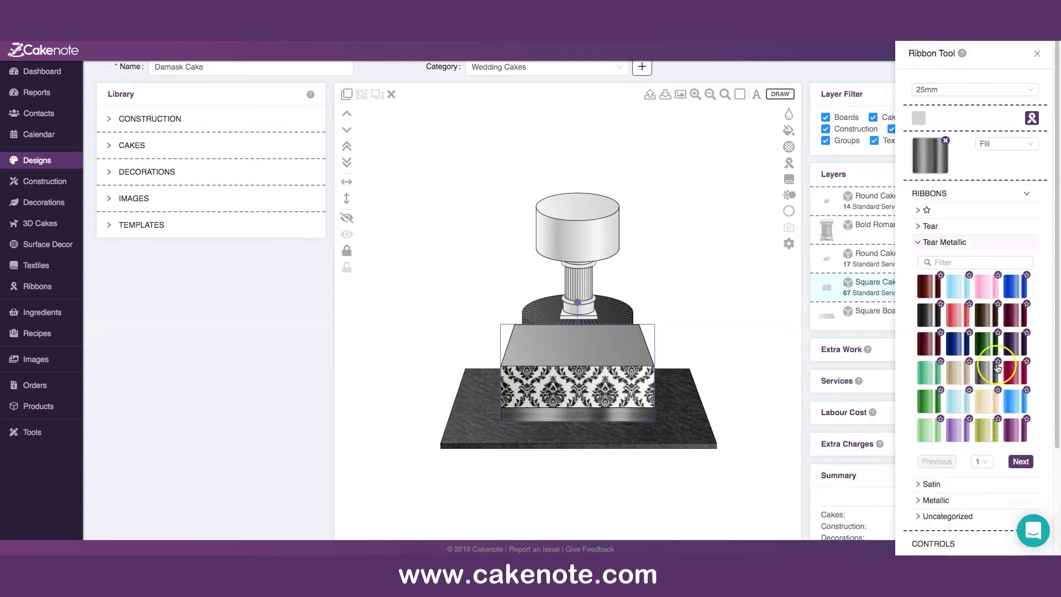
pyautogui.click(1021, 462)
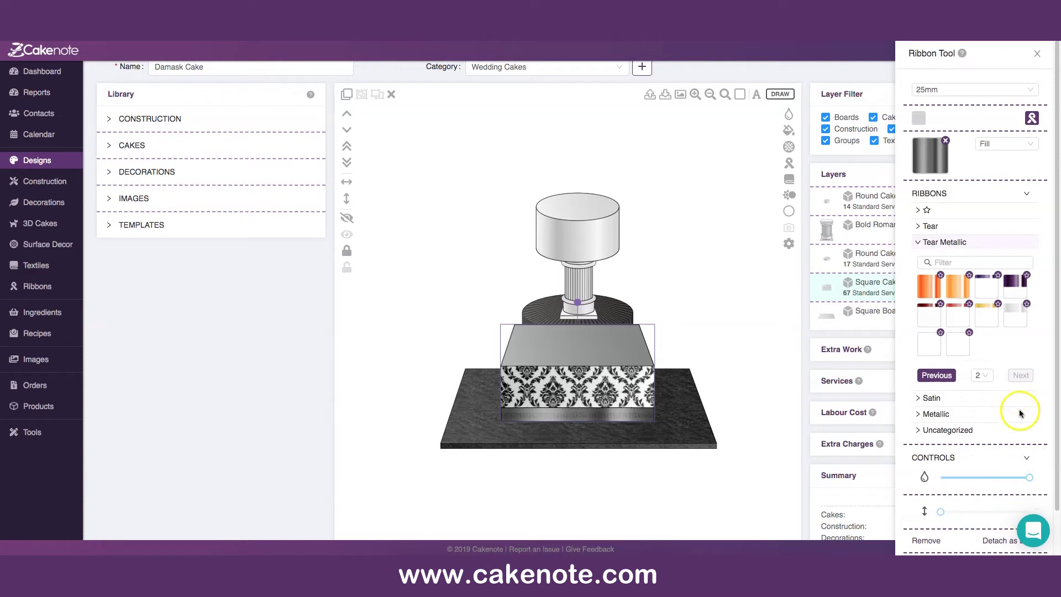
pyautogui.click(1017, 323)
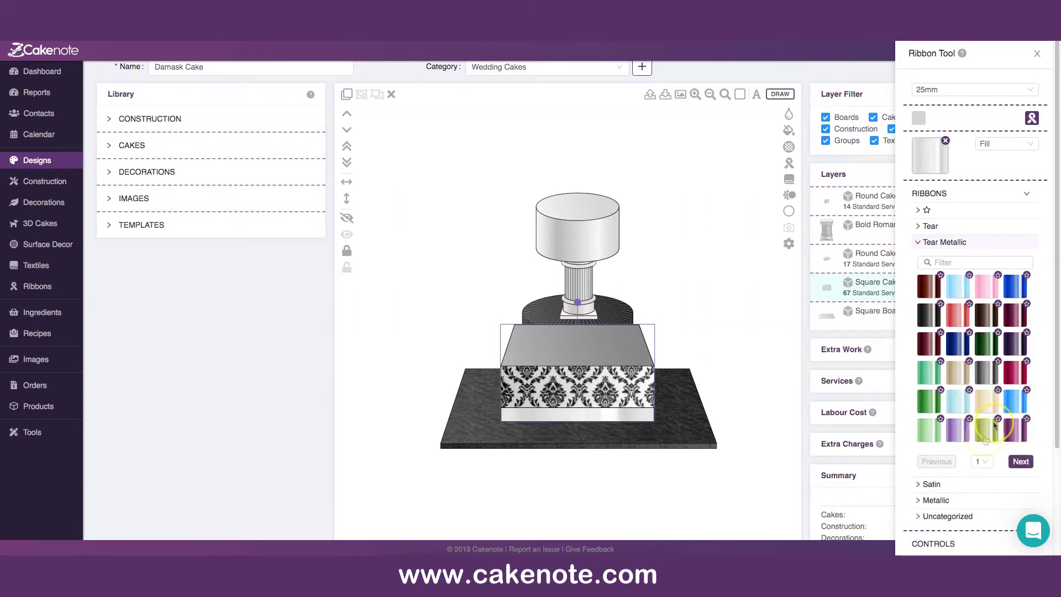
# Step: Change the square cake's ribbon to the silver Metallic ribbon
pyautogui.click(936, 500)
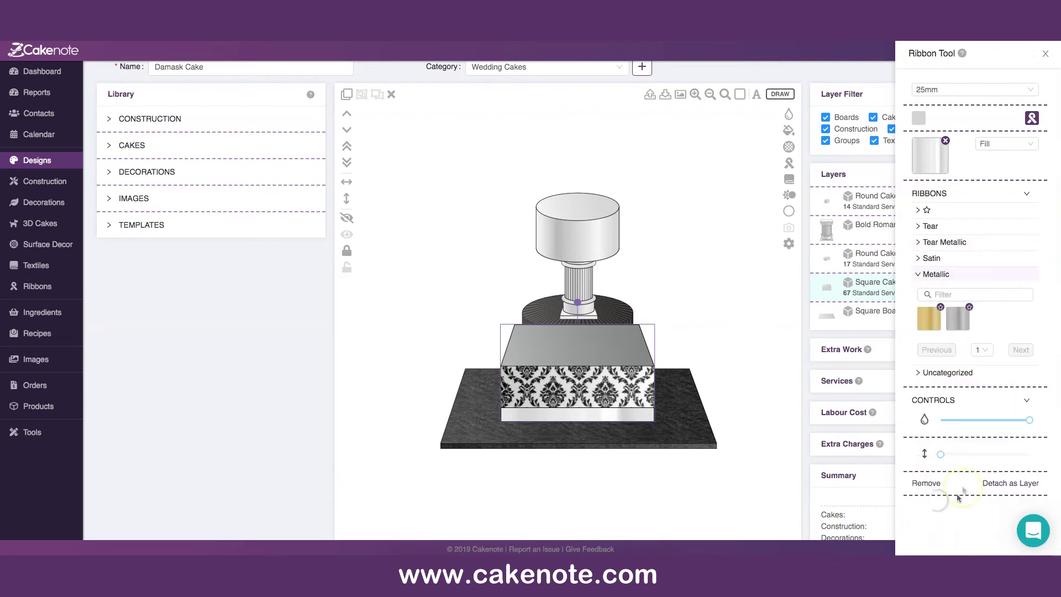
pyautogui.click(957, 325)
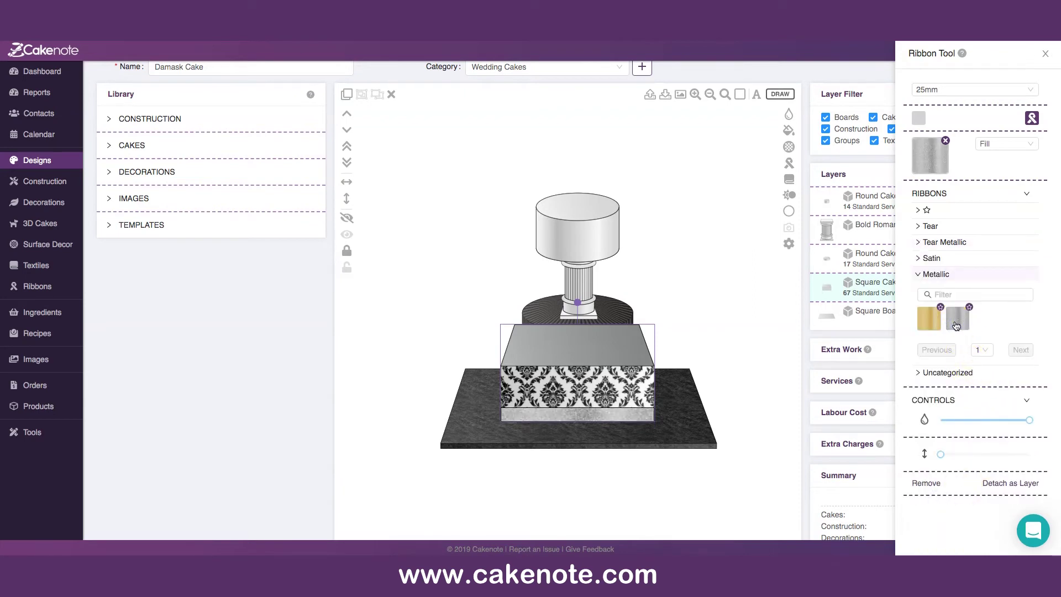
pyautogui.click(719, 354)
pyautogui.click(603, 423)
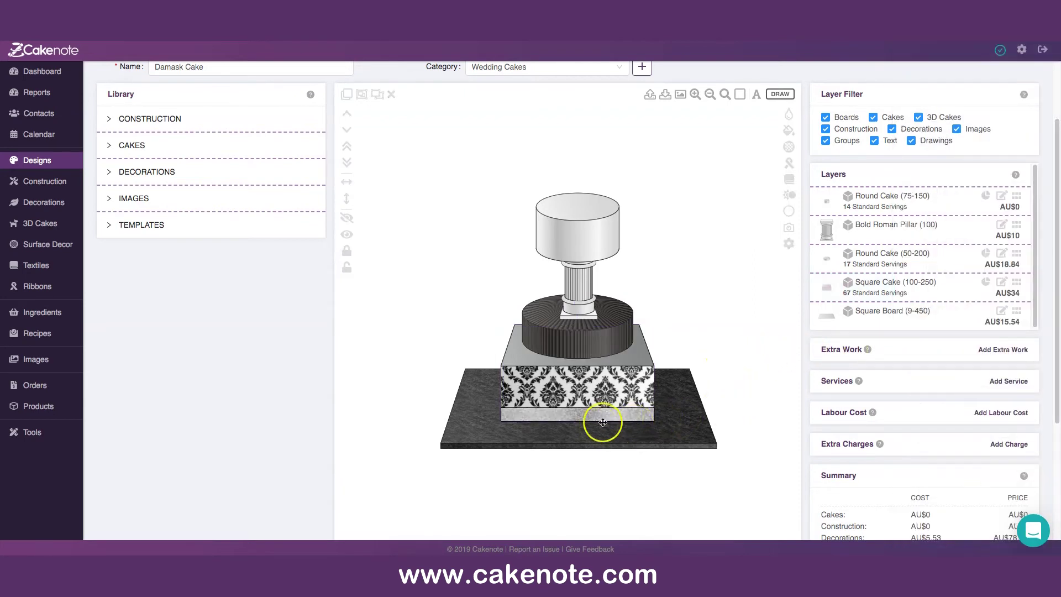
# Step: Set the outline stroke of the damask square cake to a mid grey at 100 alpha
pyautogui.click(582, 377)
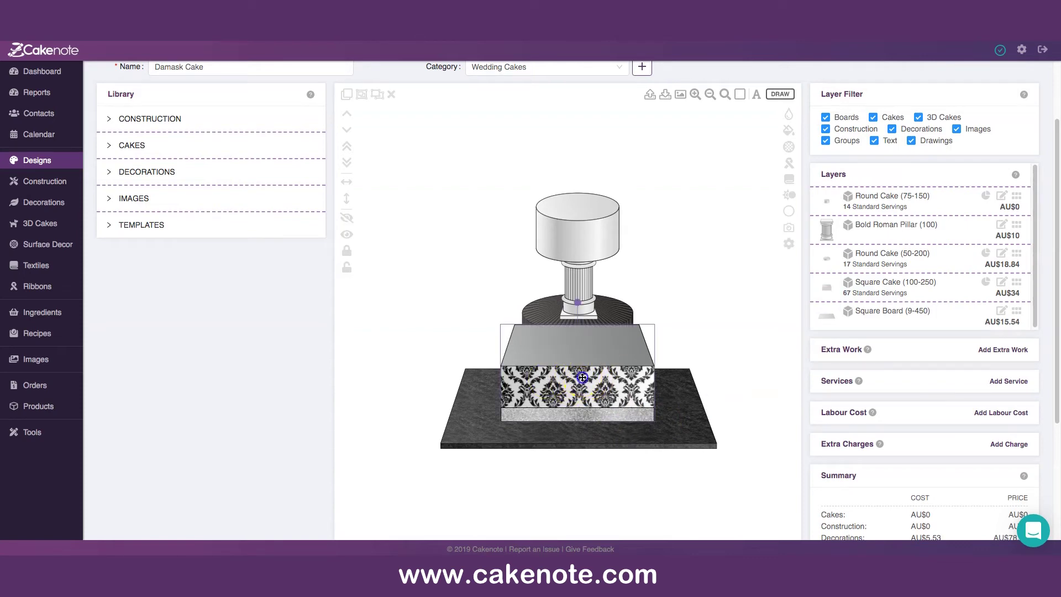
pyautogui.click(788, 212)
pyautogui.click(923, 141)
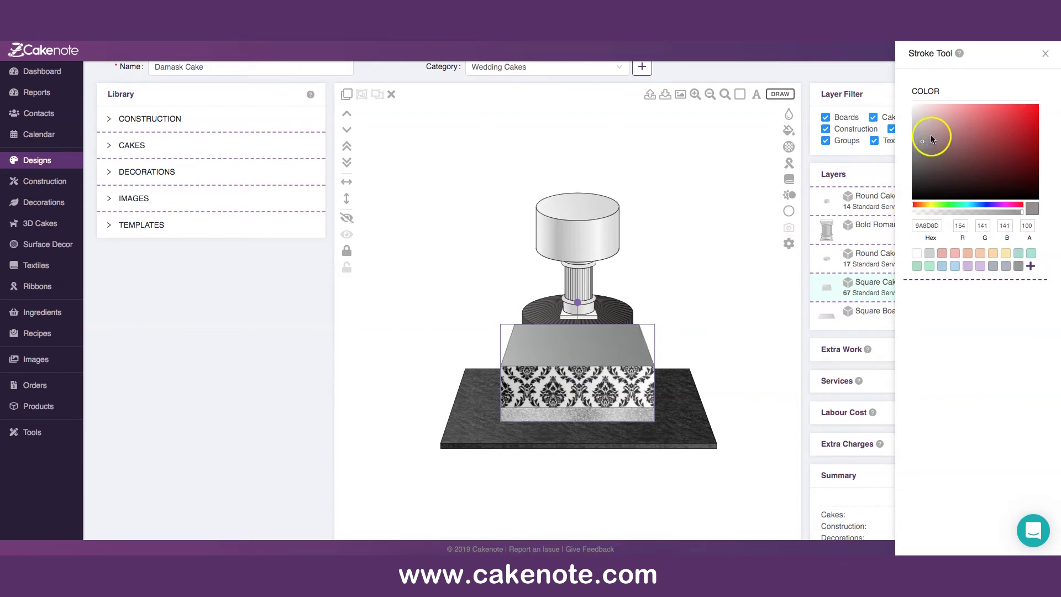
pyautogui.click(919, 140)
pyautogui.click(761, 275)
pyautogui.click(703, 403)
# Step: Add a 25mm black Satin ribbon around the base of the ribbed black round cake
pyautogui.click(588, 347)
pyautogui.click(705, 222)
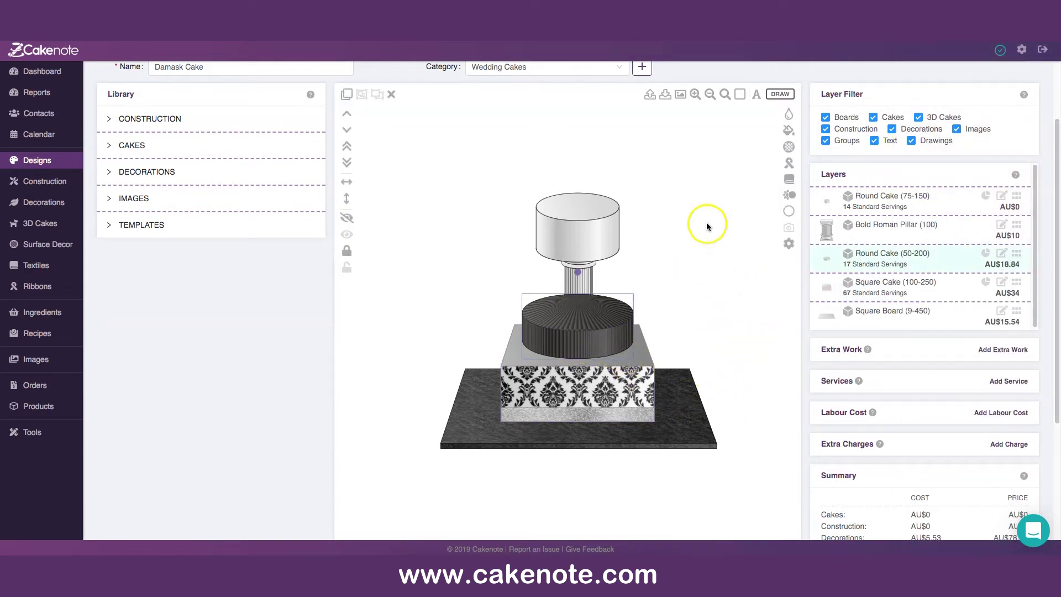
pyautogui.click(598, 342)
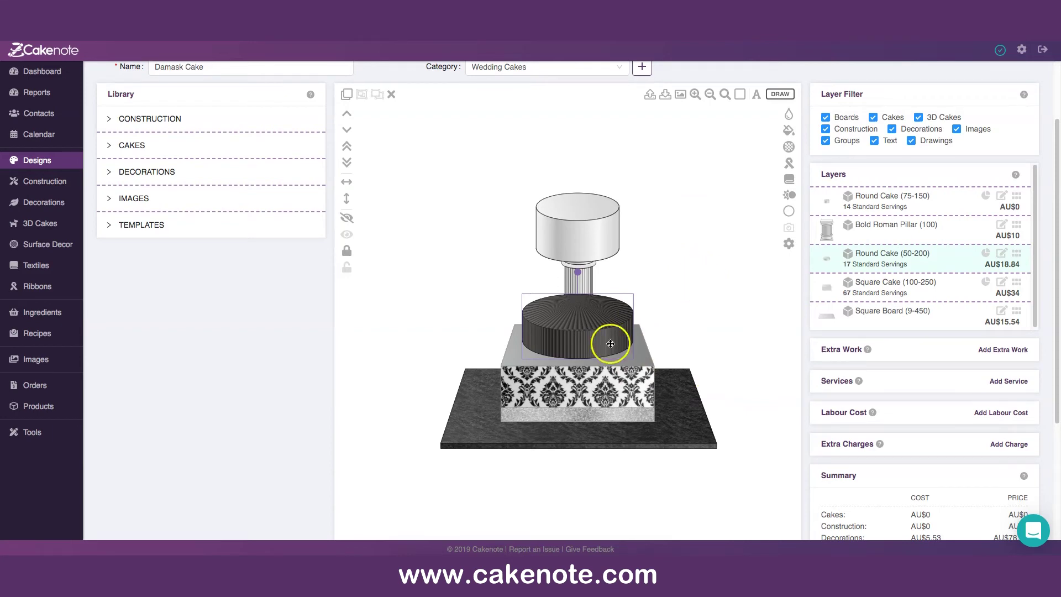
pyautogui.click(789, 166)
pyautogui.click(967, 90)
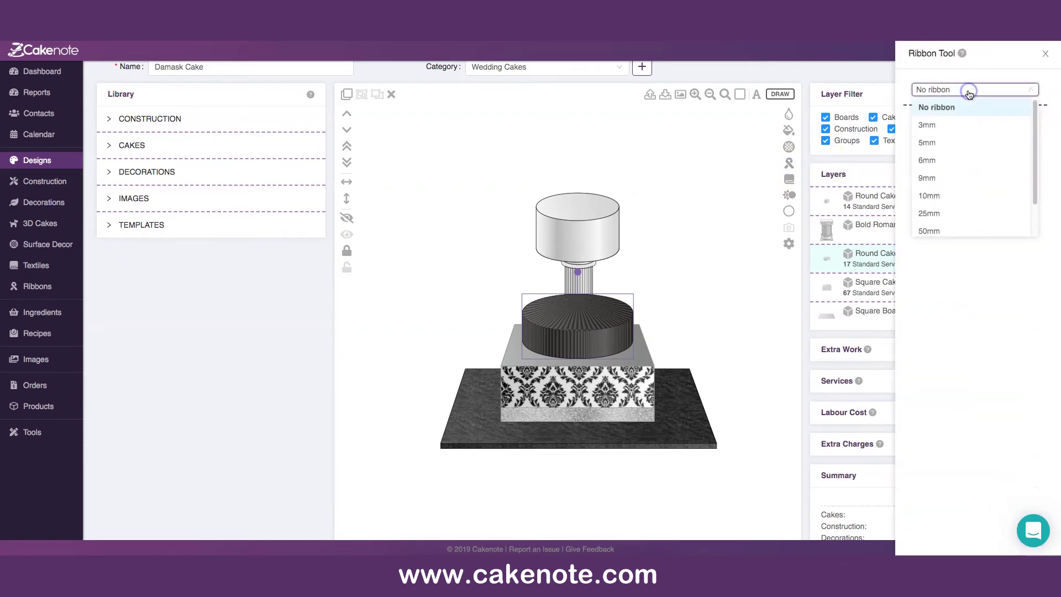
pyautogui.click(931, 213)
pyautogui.click(1032, 119)
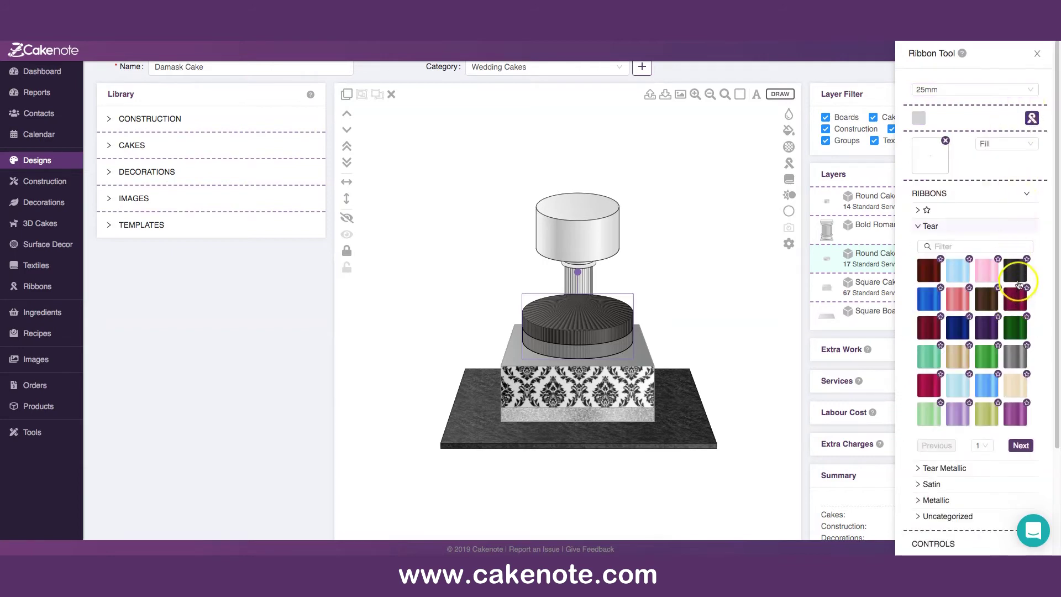
pyautogui.click(931, 485)
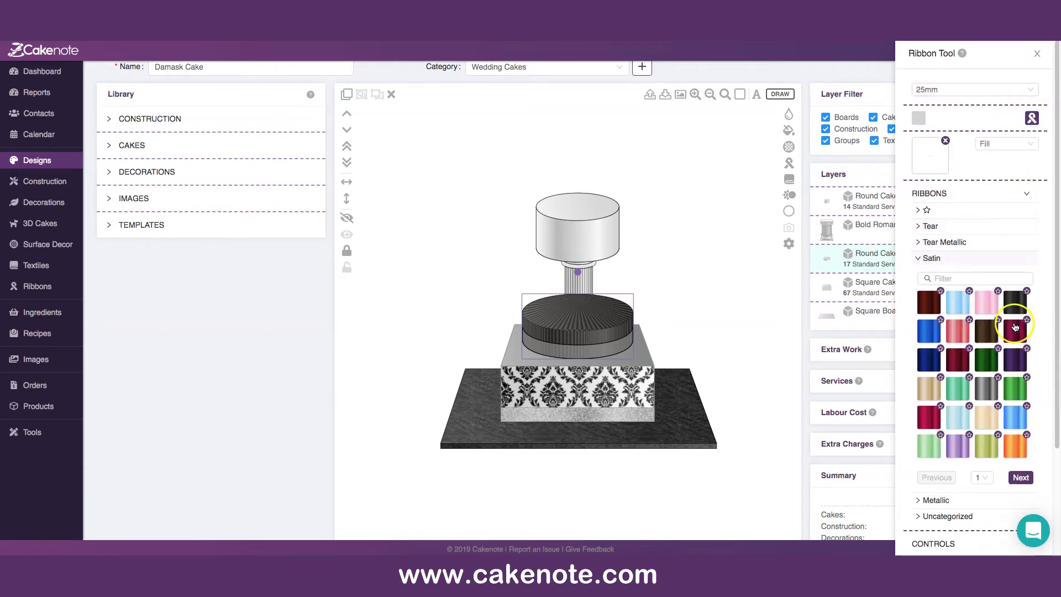
pyautogui.click(1016, 304)
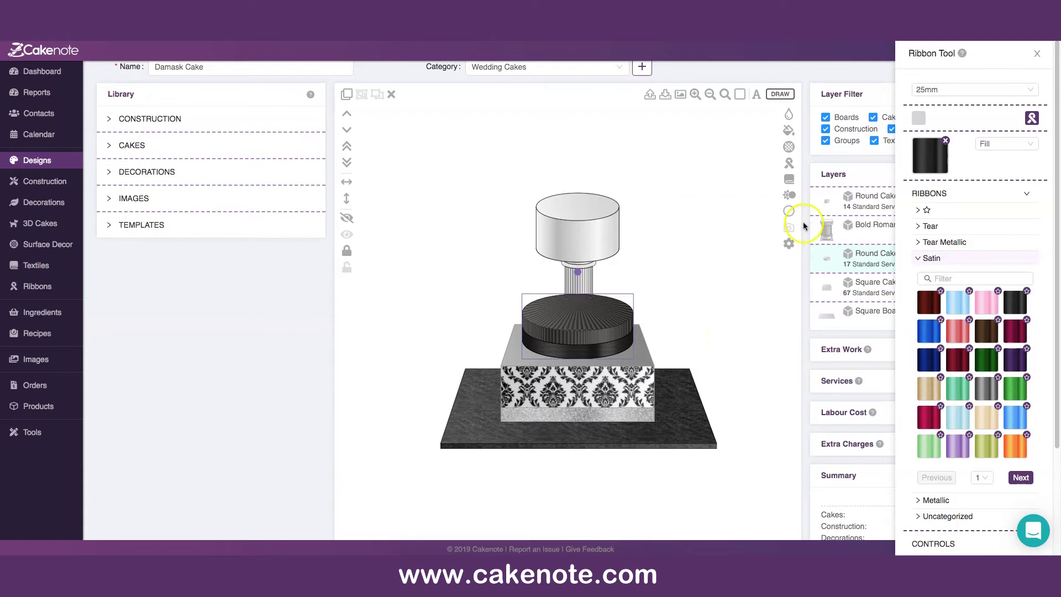
# Step: Reduce the ribbed round cake's ribbon width to 10mm
pyautogui.click(960, 89)
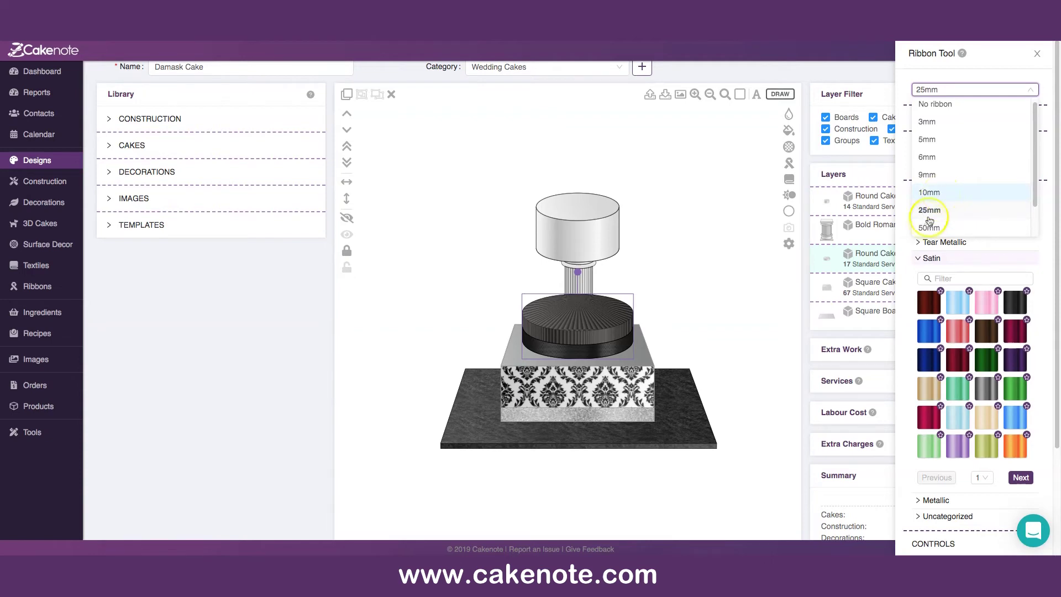
pyautogui.click(939, 198)
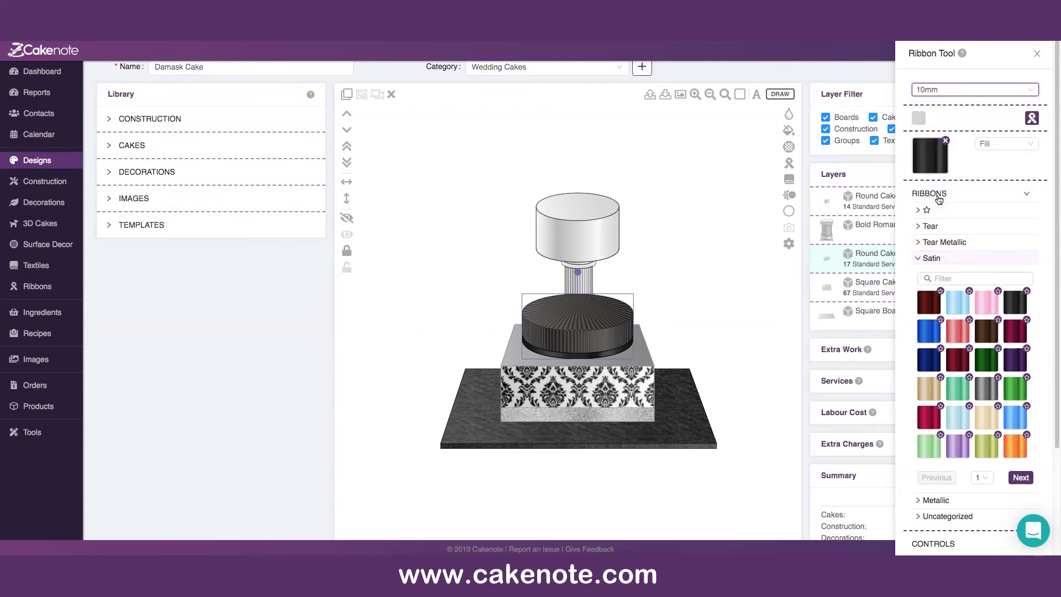
pyautogui.click(724, 257)
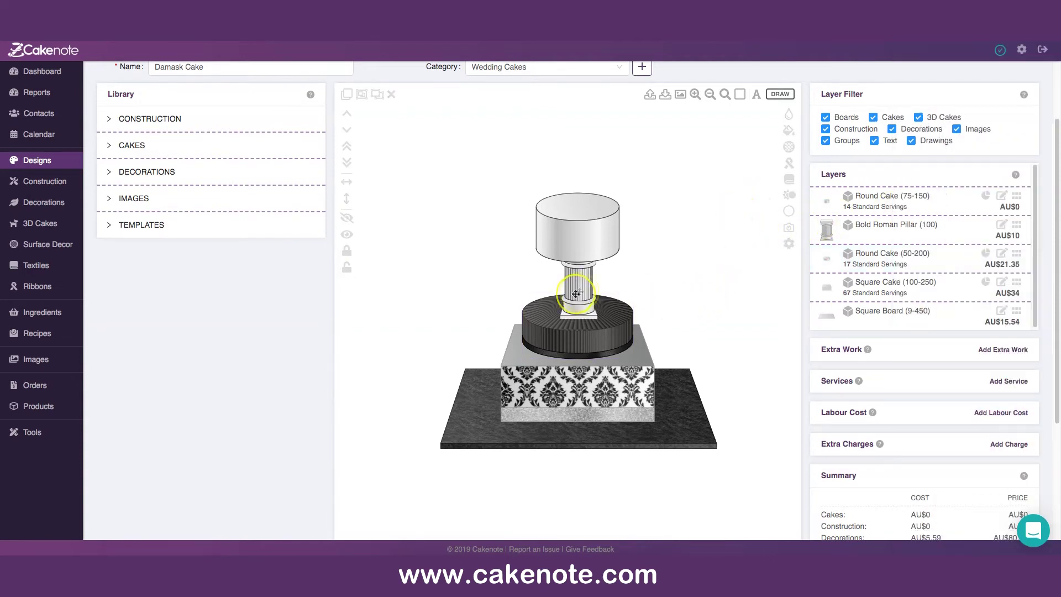
# Step: Refill all surfaces of the uppermost round cake with flat off-white FAFAFA at 84 alpha
pyautogui.click(585, 237)
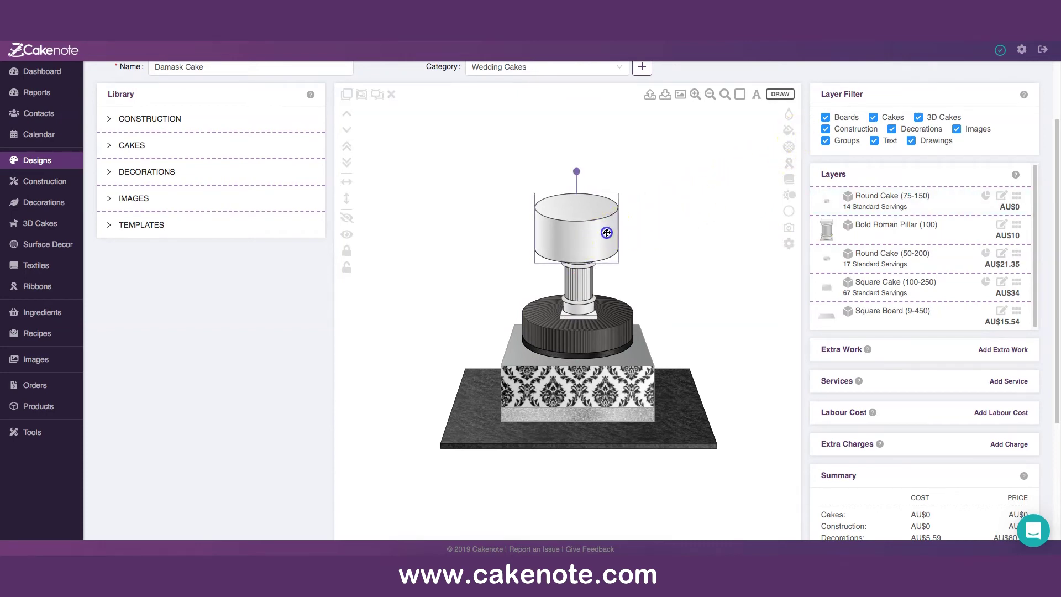
pyautogui.click(789, 130)
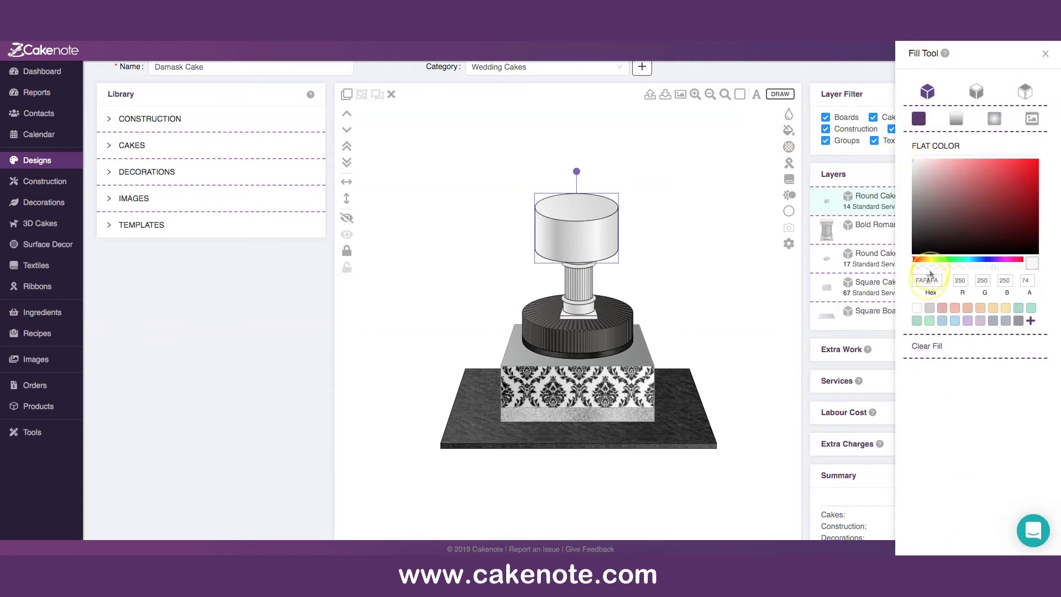
pyautogui.click(916, 308)
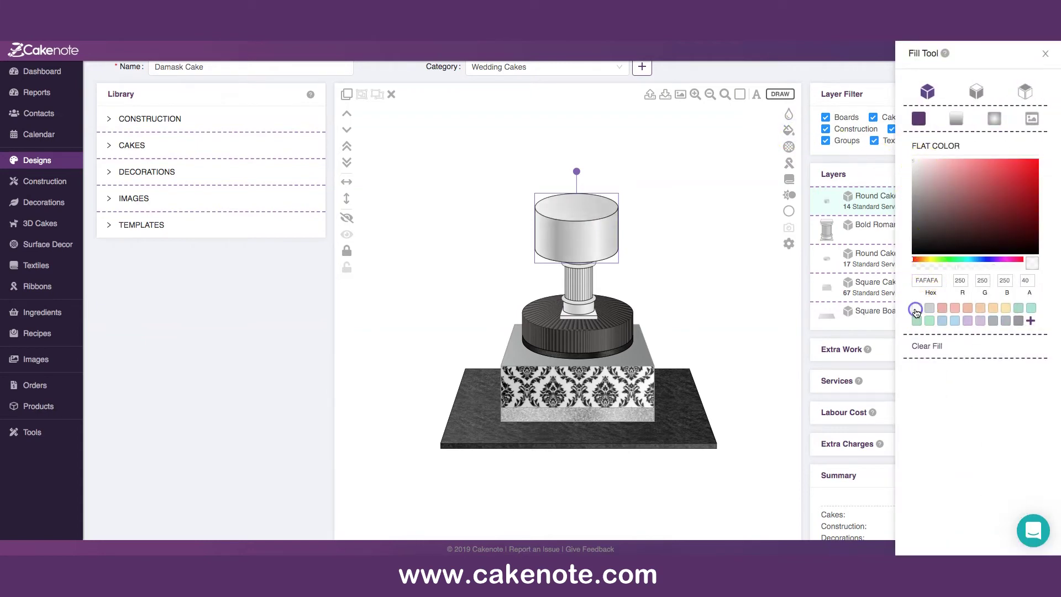
pyautogui.click(997, 267)
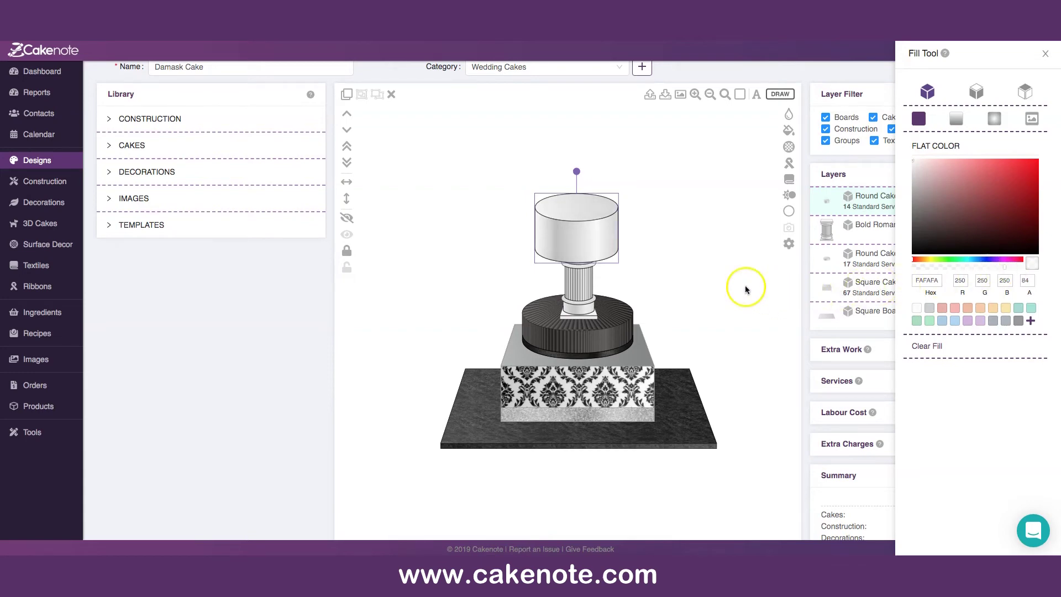
pyautogui.click(739, 220)
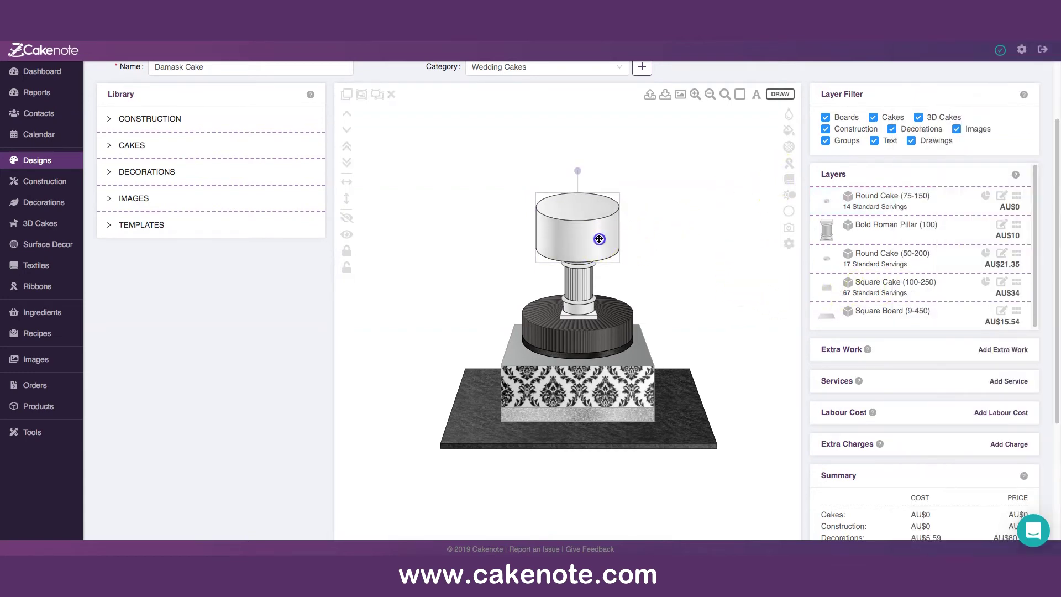
# Step: Add a 25mm ribbon around the base of the uppermost round cake, filled with the white Tear ribbon
pyautogui.click(599, 239)
pyautogui.click(789, 163)
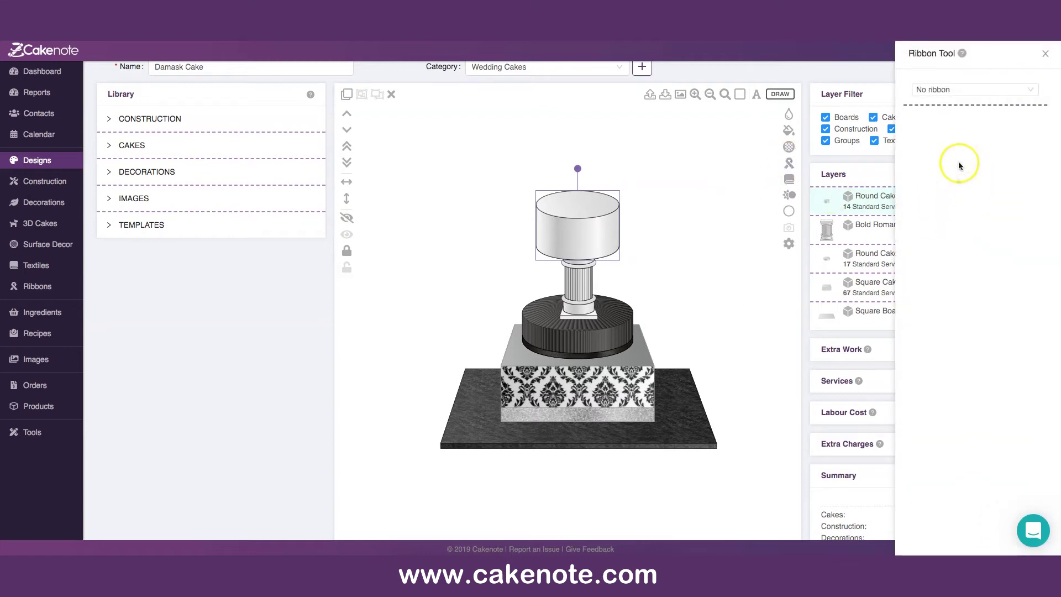
pyautogui.click(962, 90)
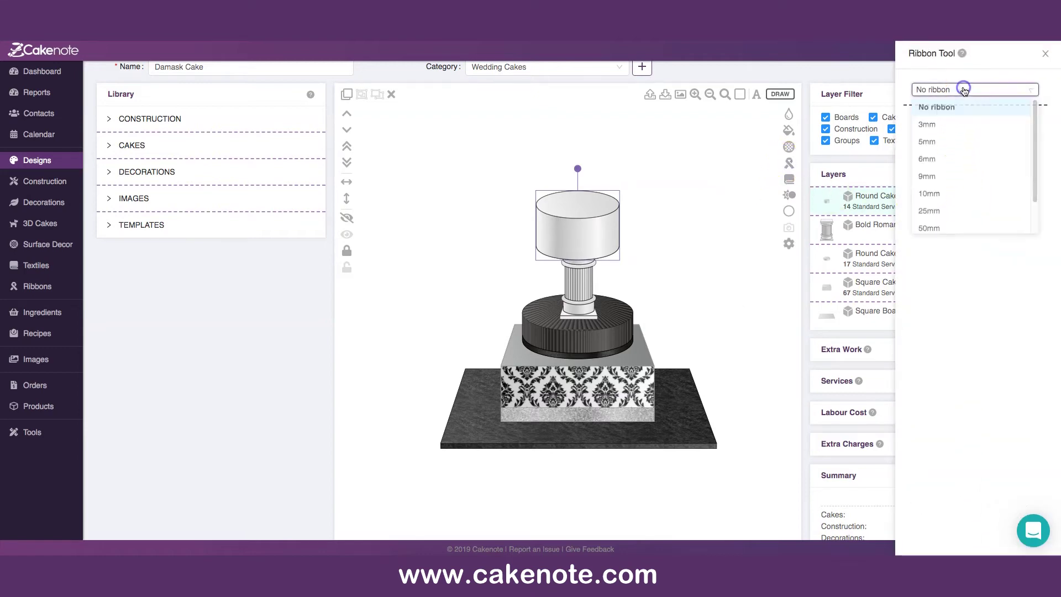
pyautogui.click(939, 215)
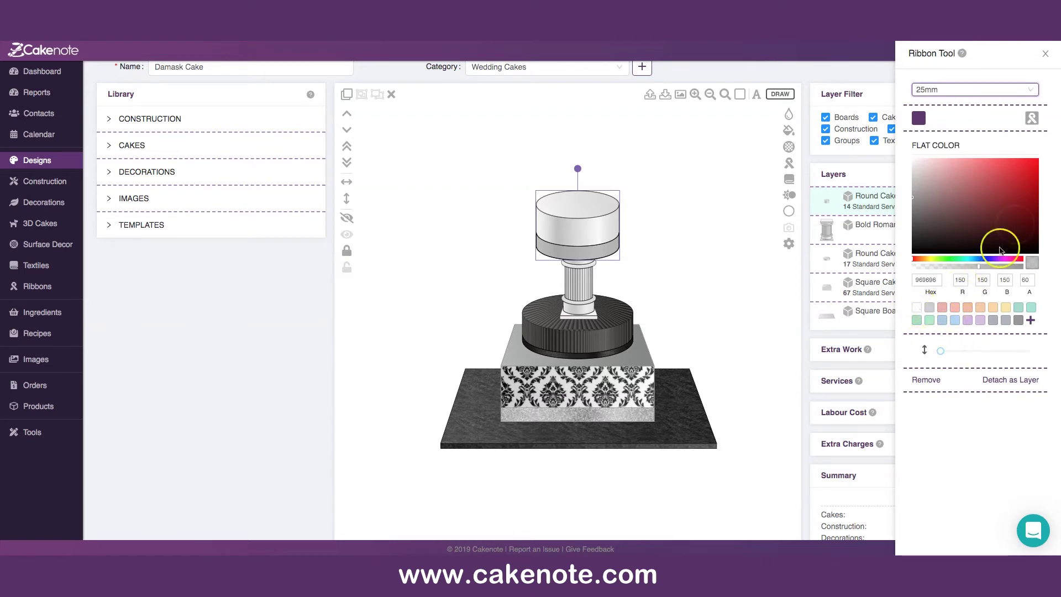
pyautogui.click(1031, 117)
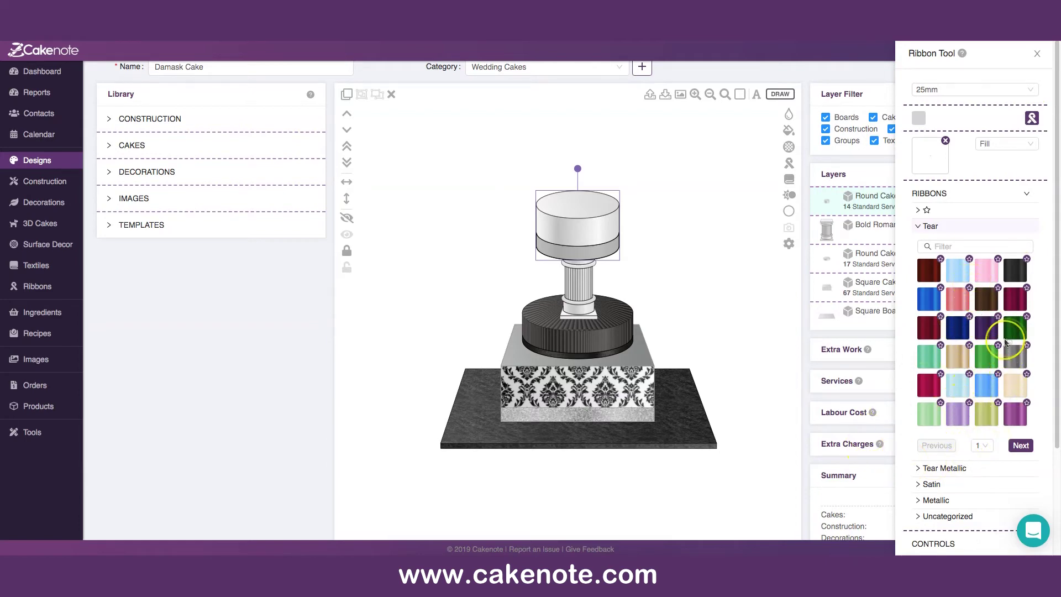
pyautogui.scroll(-1, 986, 409)
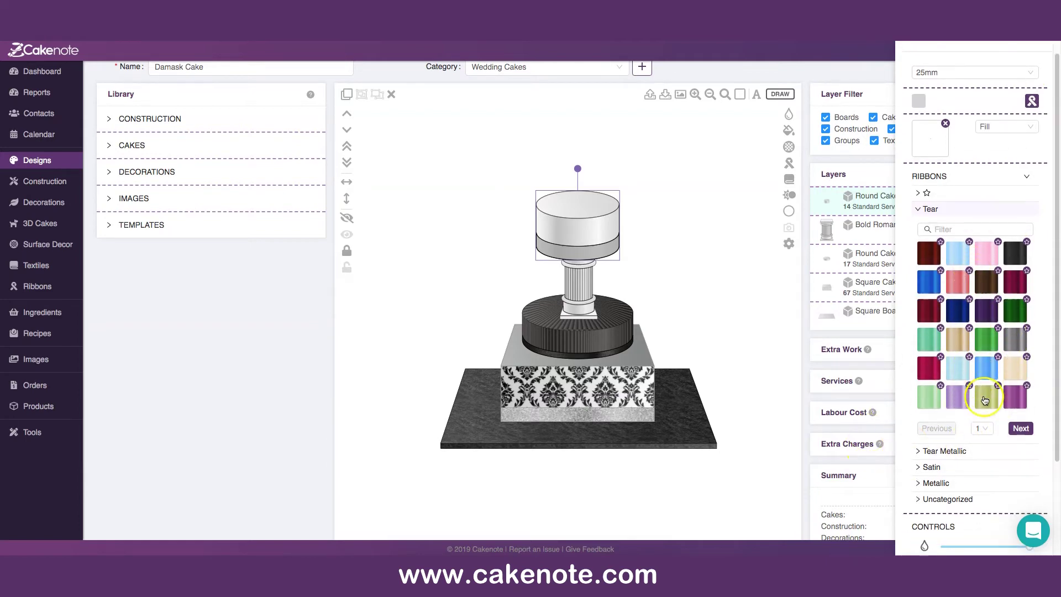
pyautogui.click(1009, 430)
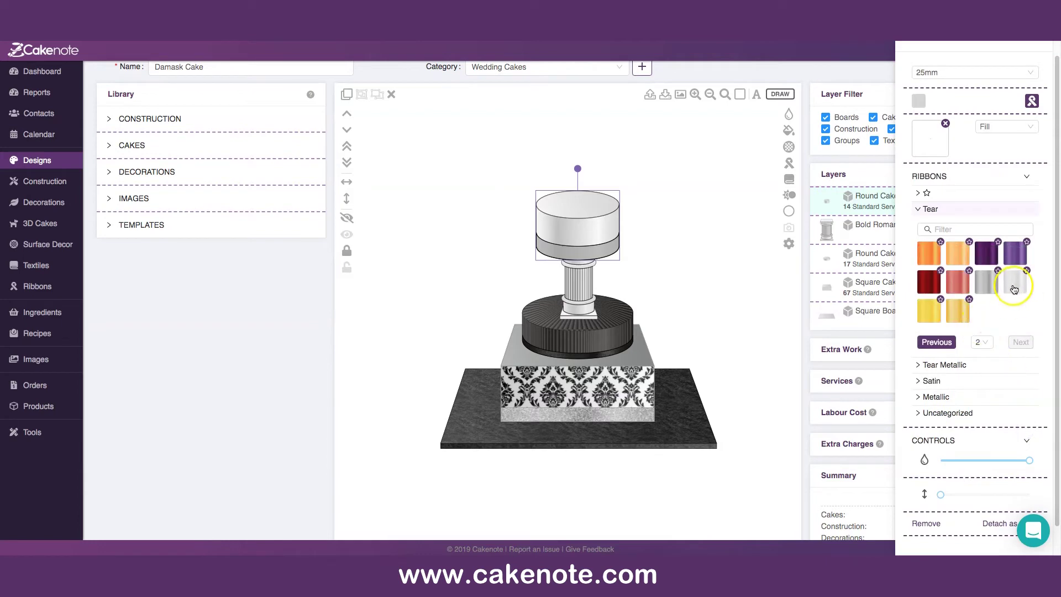
pyautogui.click(1013, 288)
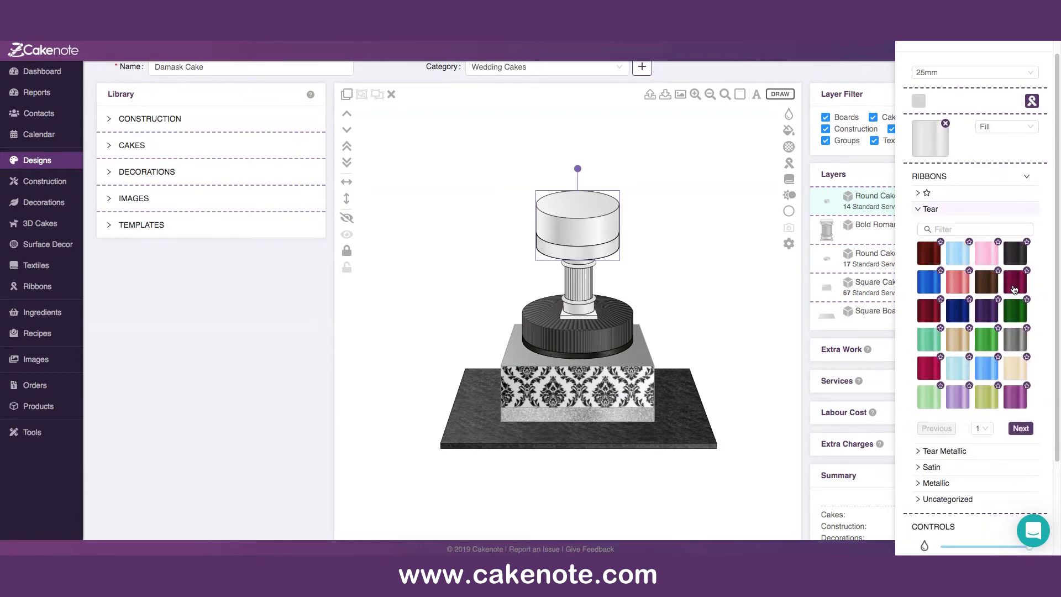
# Step: Change the uppermost round cake's ribbon to the white Satin ribbon
pyautogui.click(932, 468)
pyautogui.click(997, 374)
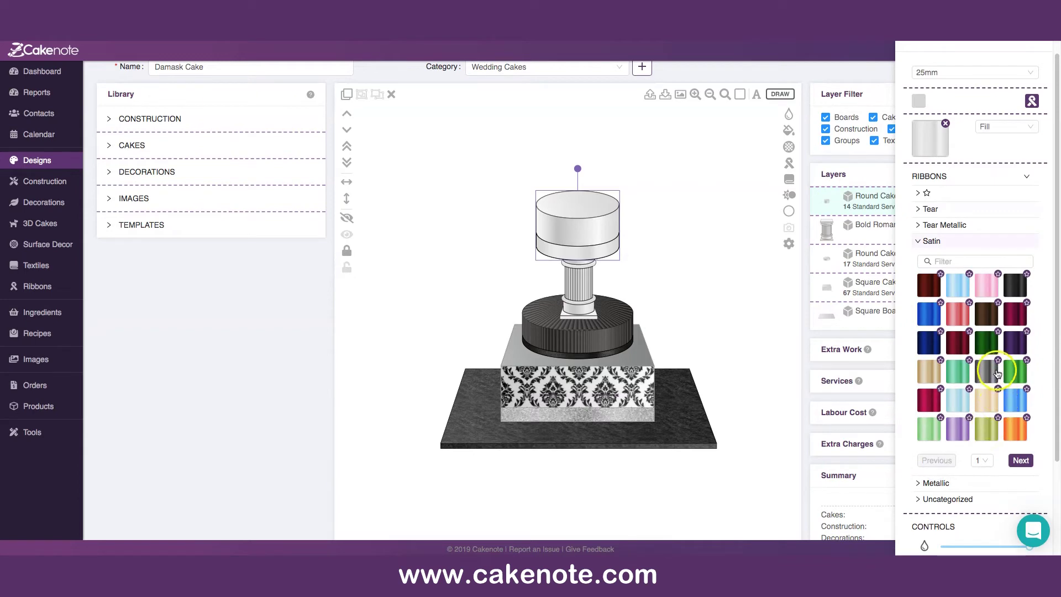
pyautogui.click(1021, 460)
pyautogui.click(1016, 316)
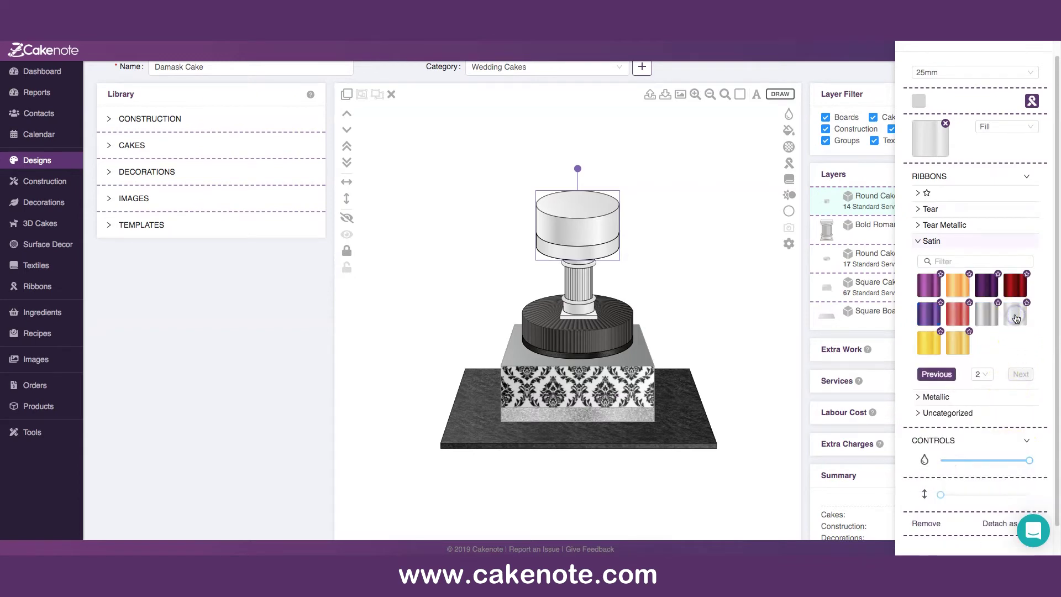
pyautogui.click(839, 277)
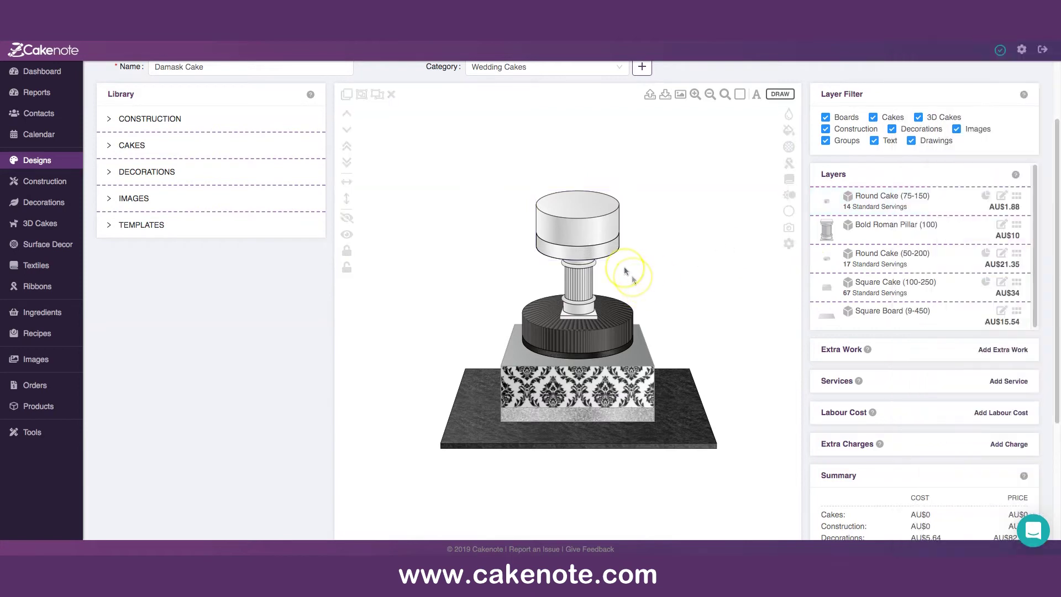
# Step: Select all layers, shift the whole cake slightly left on the canvas, and save the design
pyautogui.click(606, 237)
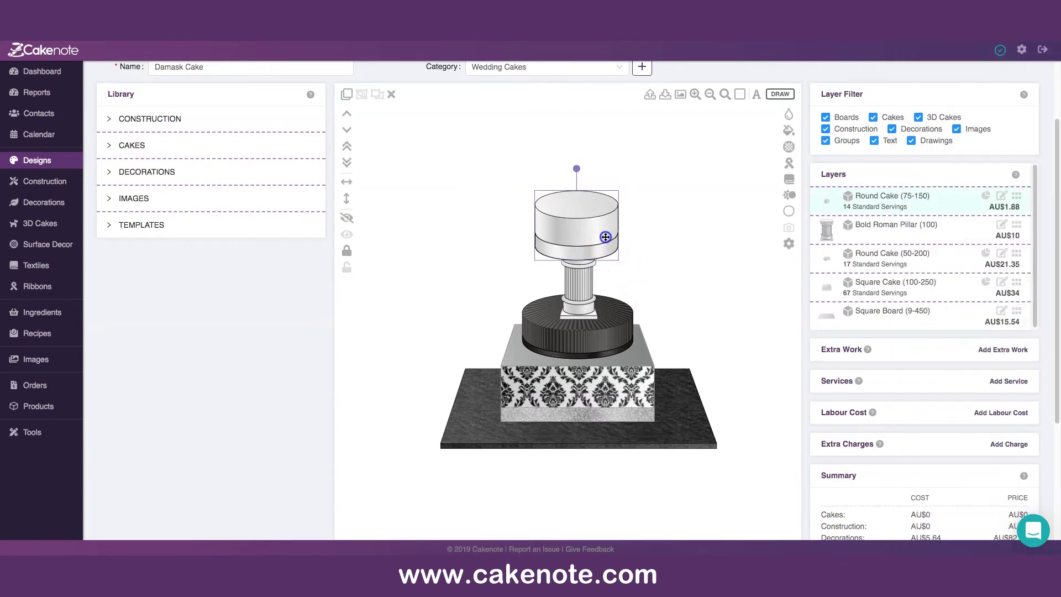
pyautogui.scroll(1, 749, 305)
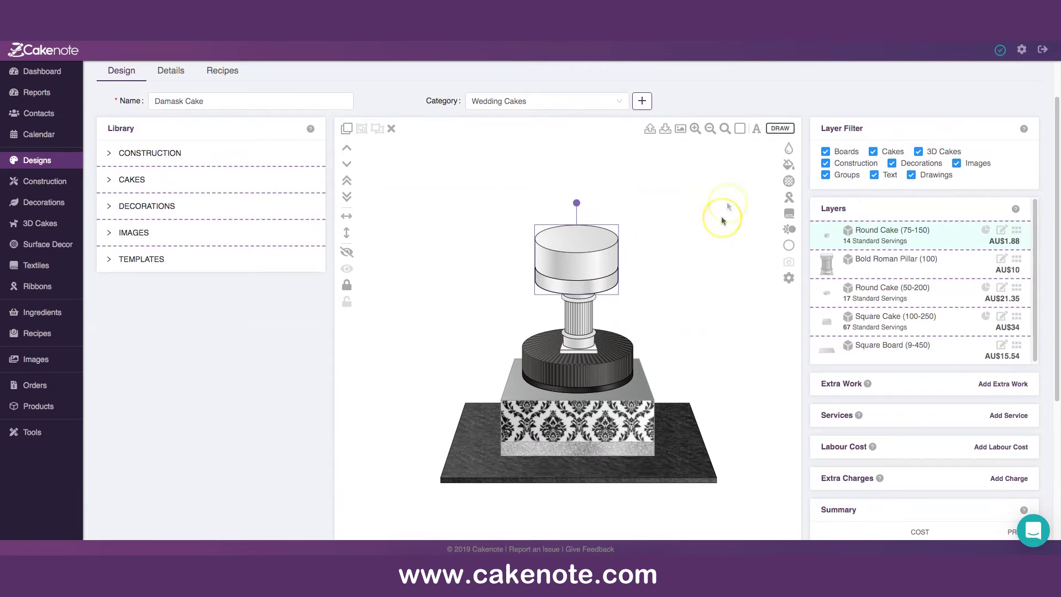
pyautogui.click(725, 129)
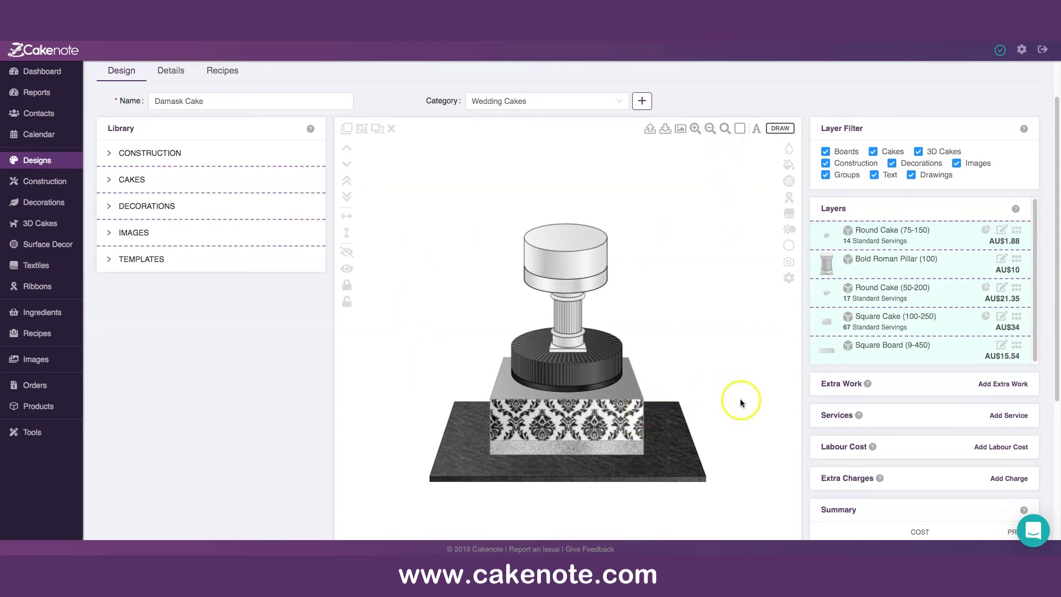
pyautogui.scroll(1, 725, 268)
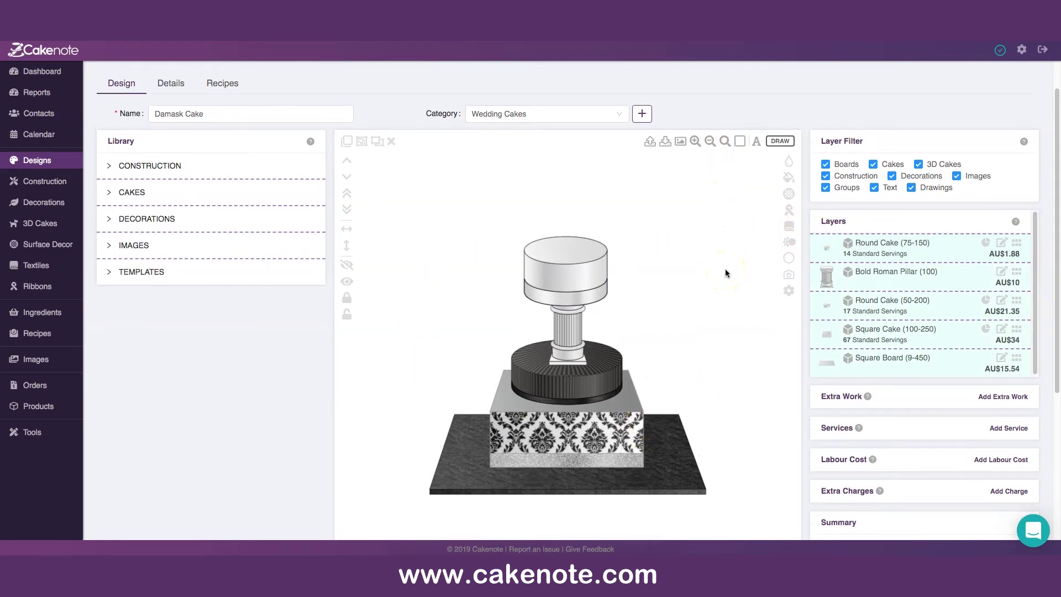
pyautogui.scroll(1, 725, 271)
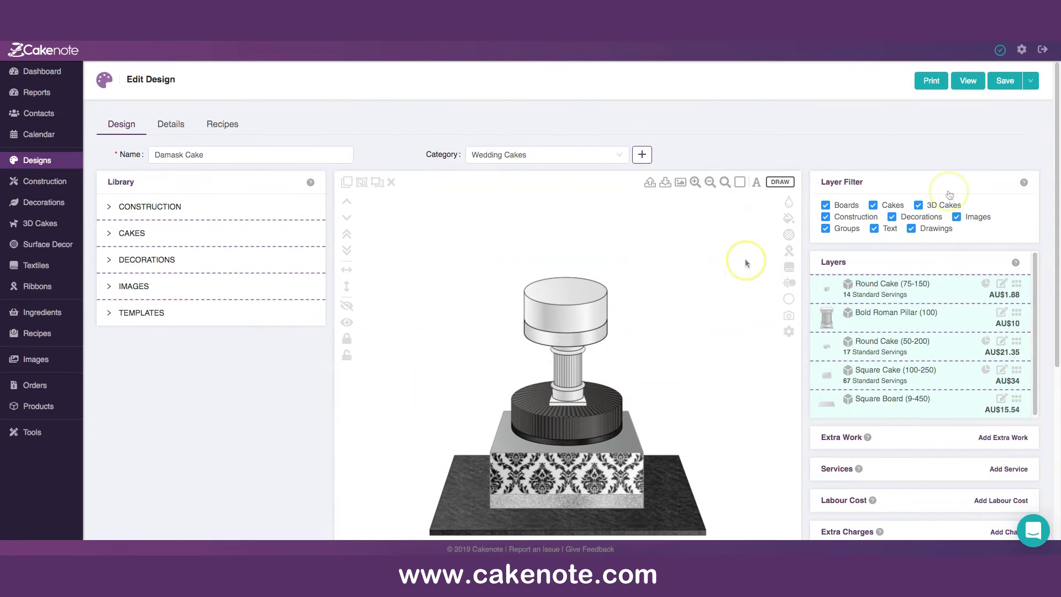
pyautogui.click(1005, 81)
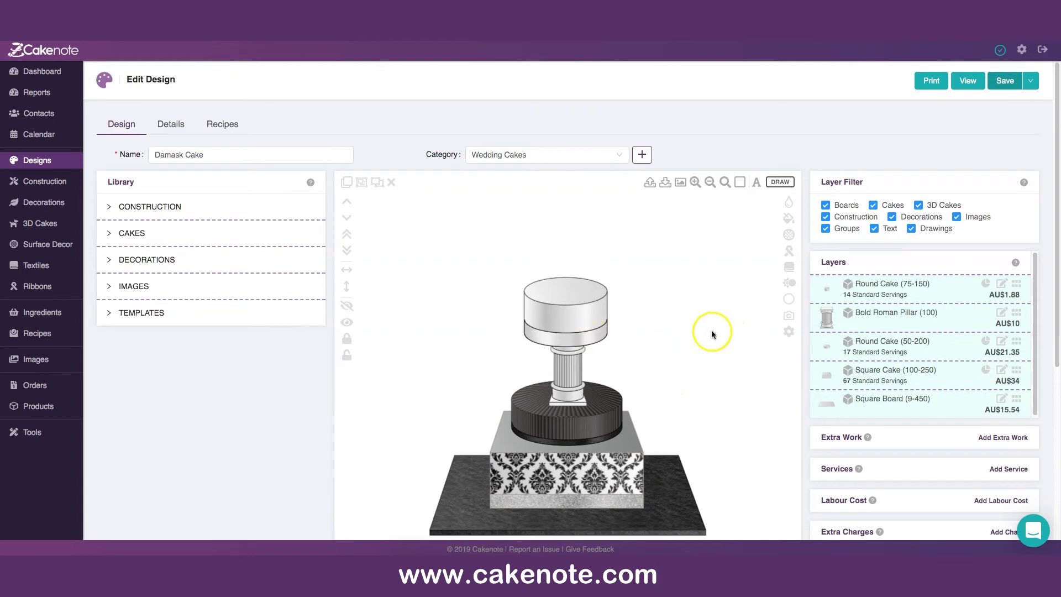
# Step: Add both Magnolia views, side-on and front-facing, from the library's Flowers decorations to the design
pyautogui.scroll(-1, 683, 302)
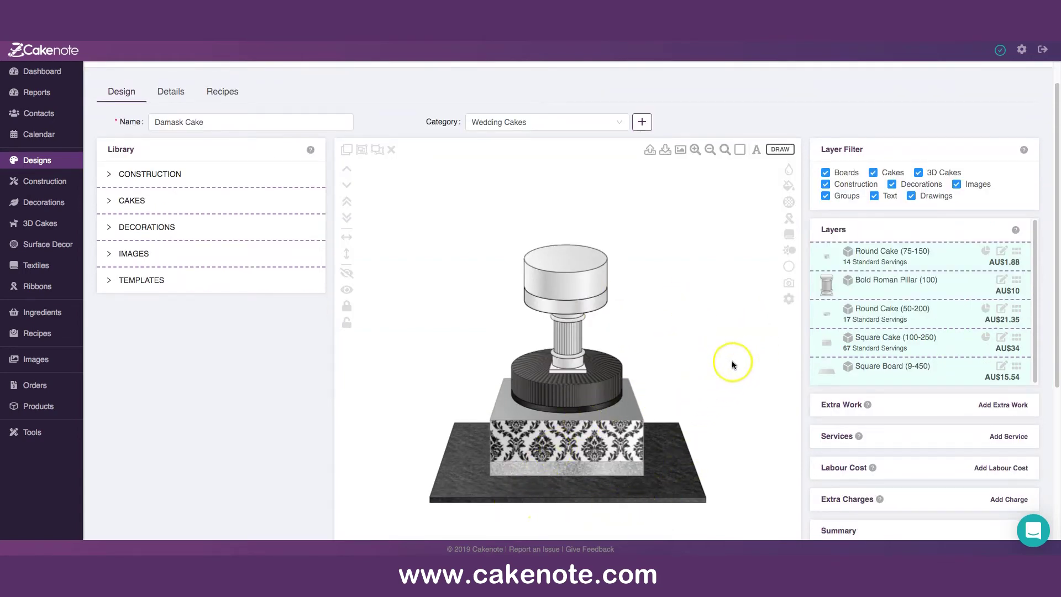
pyautogui.scroll(-1, 729, 333)
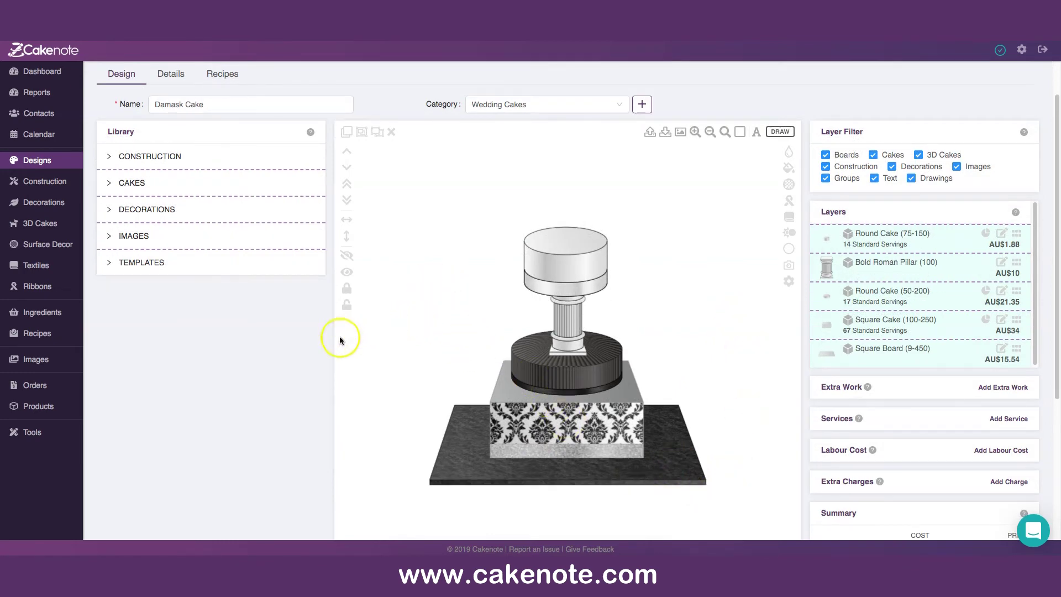
pyautogui.click(110, 210)
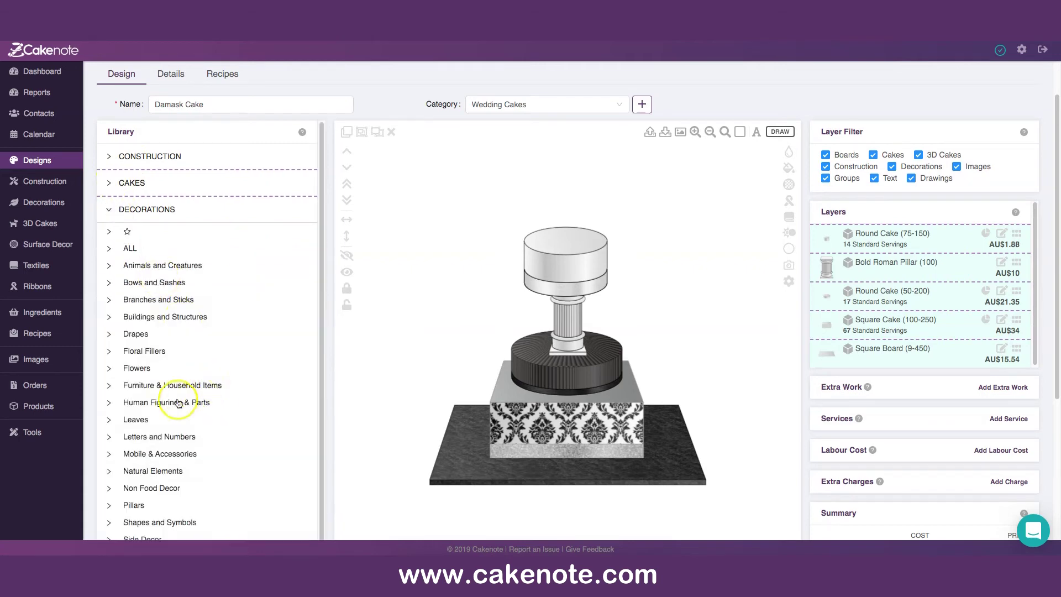
pyautogui.click(112, 369)
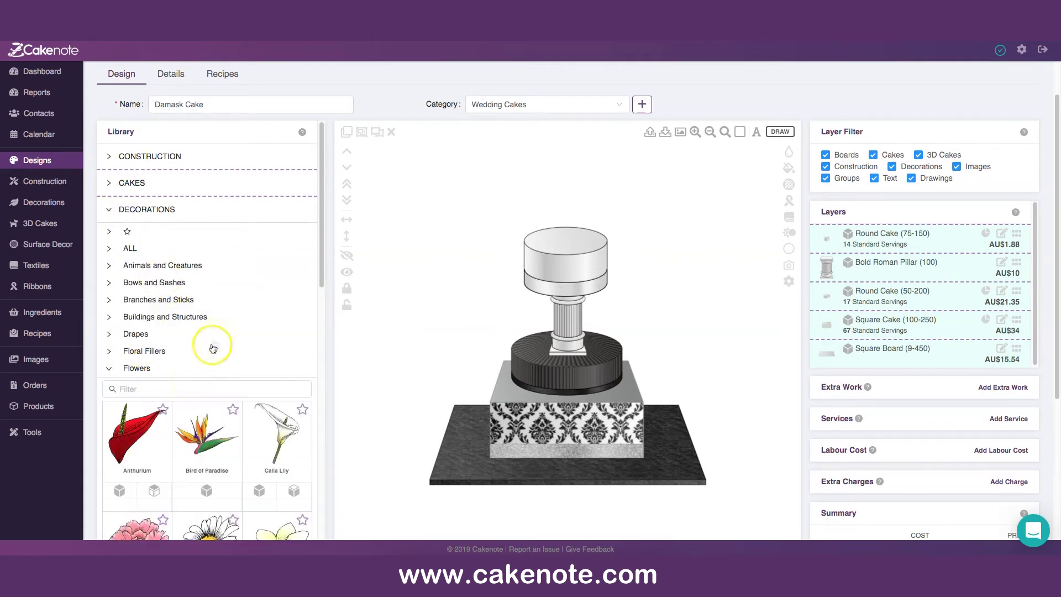
pyautogui.scroll(-10, 213, 348)
pyautogui.scroll(-3, 215, 341)
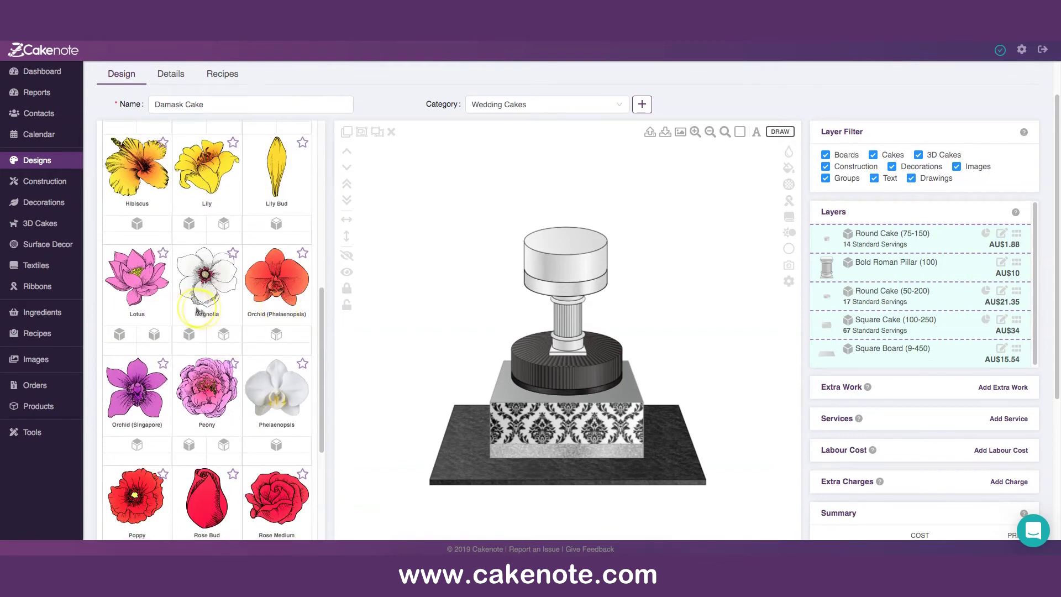
pyautogui.click(189, 334)
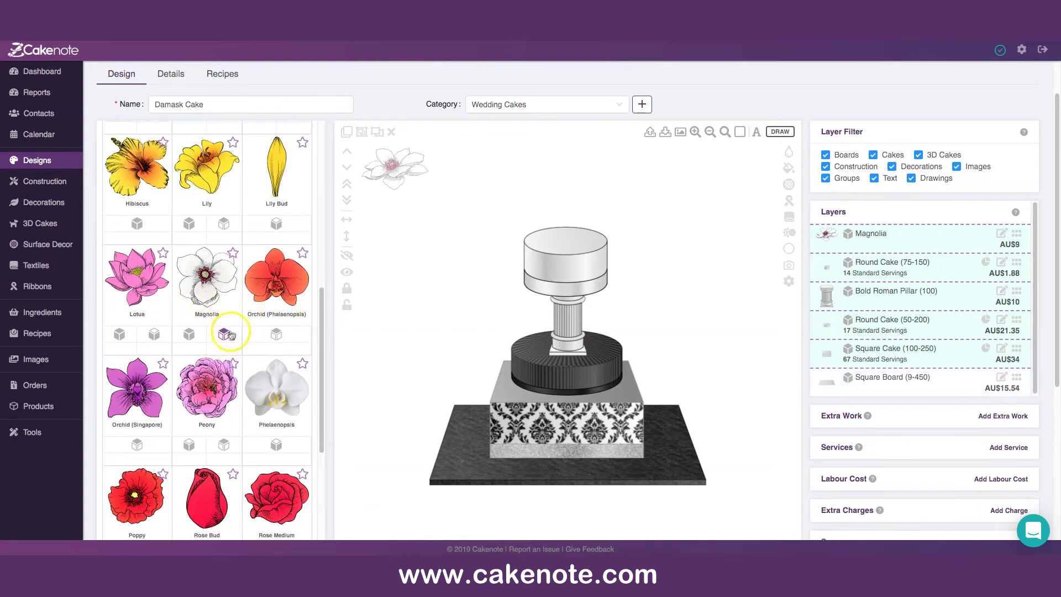
pyautogui.click(225, 334)
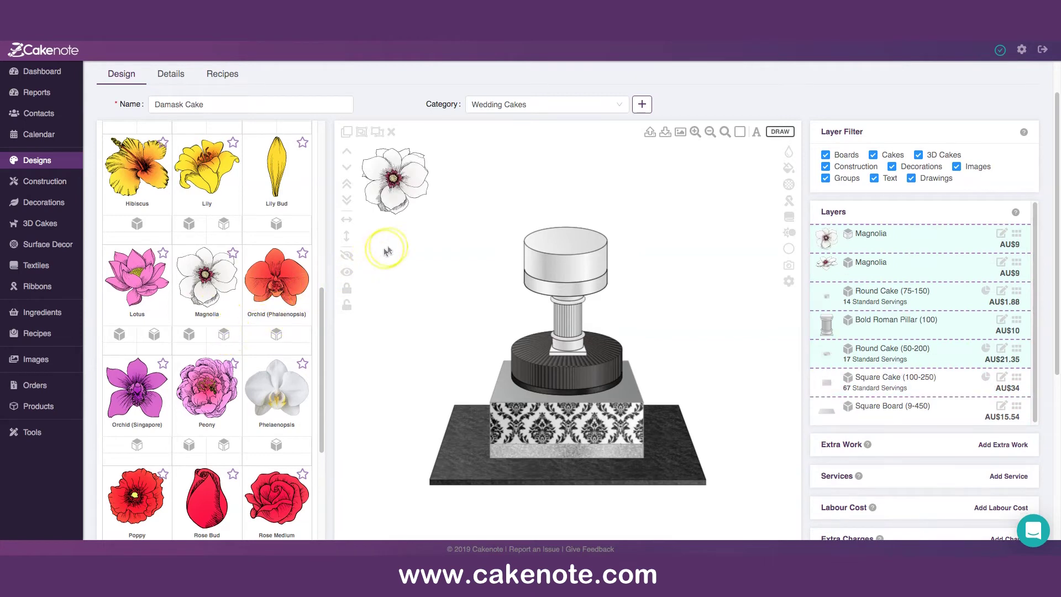
# Step: Shrink the front-facing magnolia and place it over the upper front edge of the damask square cake, right of centre
pyautogui.click(408, 200)
pyautogui.moveTo(408, 200); pyautogui.dragTo(437, 284)
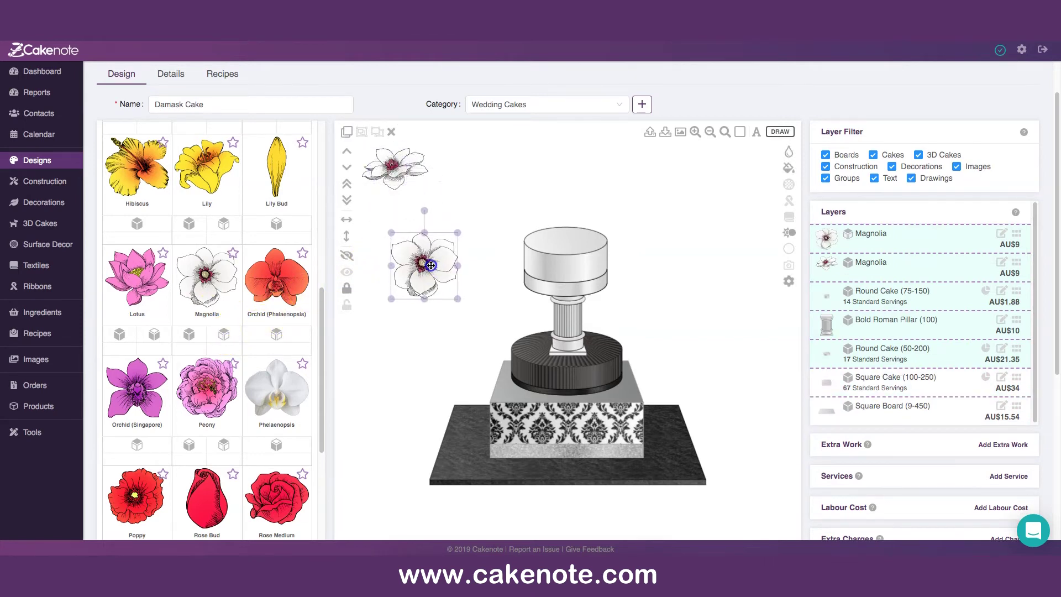
pyautogui.moveTo(457, 233); pyautogui.dragTo(429, 291)
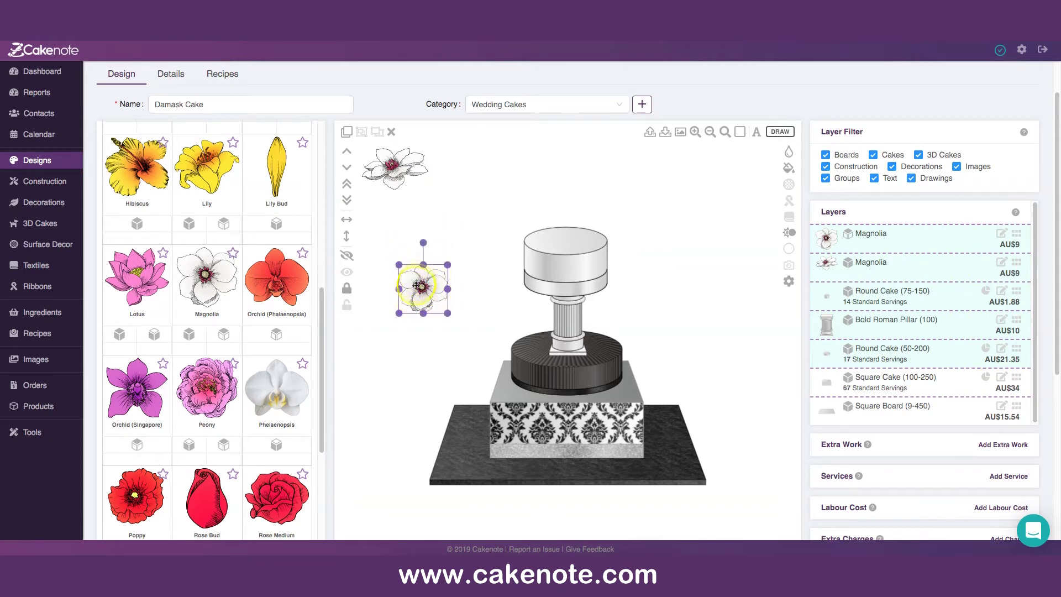
pyautogui.moveTo(436, 286); pyautogui.dragTo(619, 369)
pyautogui.moveTo(610, 387); pyautogui.dragTo(606, 383)
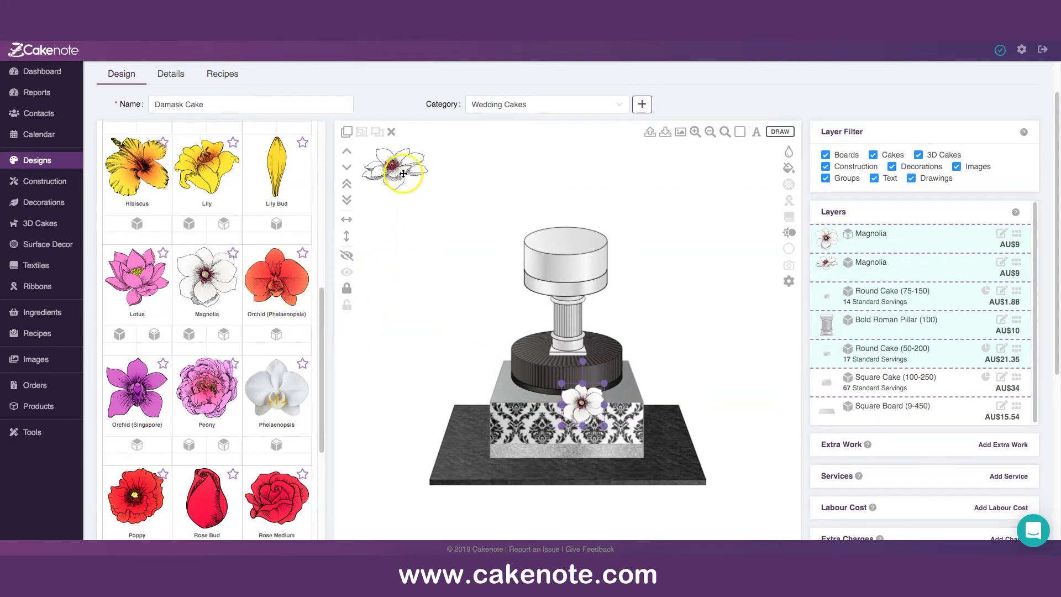
# Step: Rotate the side-view magnolia about a quarter turn clockwise, shrink it slightly, and place it at the square cake's upper right corner
pyautogui.moveTo(403, 173); pyautogui.dragTo(429, 232)
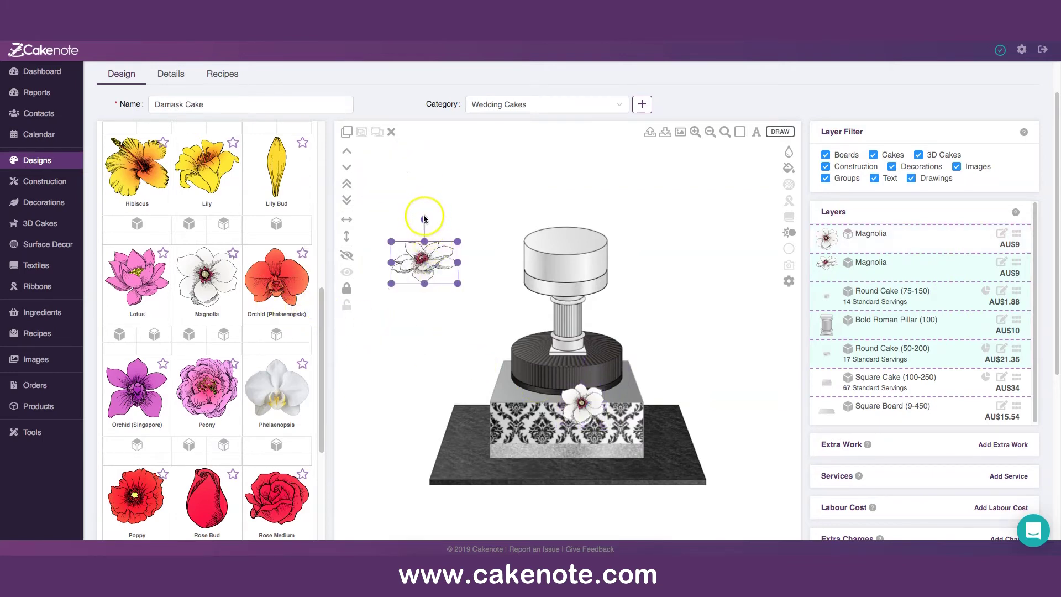
pyautogui.click(423, 218)
pyautogui.click(419, 257)
pyautogui.moveTo(426, 221); pyautogui.dragTo(461, 266)
pyautogui.click(430, 263)
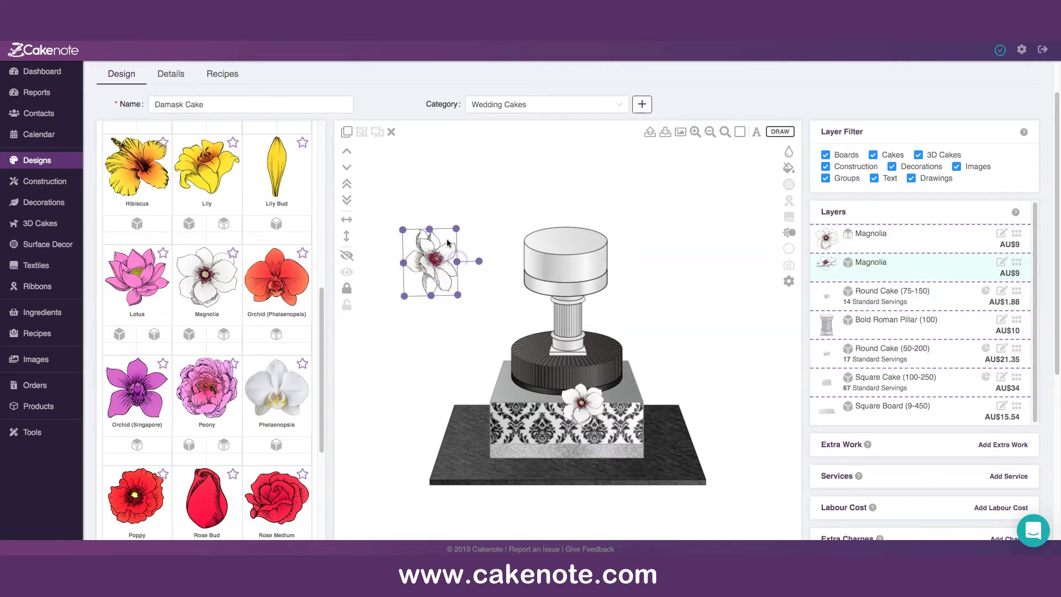
pyautogui.moveTo(456, 229); pyautogui.dragTo(643, 356)
# Step: Duplicate the front-facing magnolia, make the copy slightly smaller, and place it above the rotated magnolia against the ribbed black cake
pyautogui.click(572, 399)
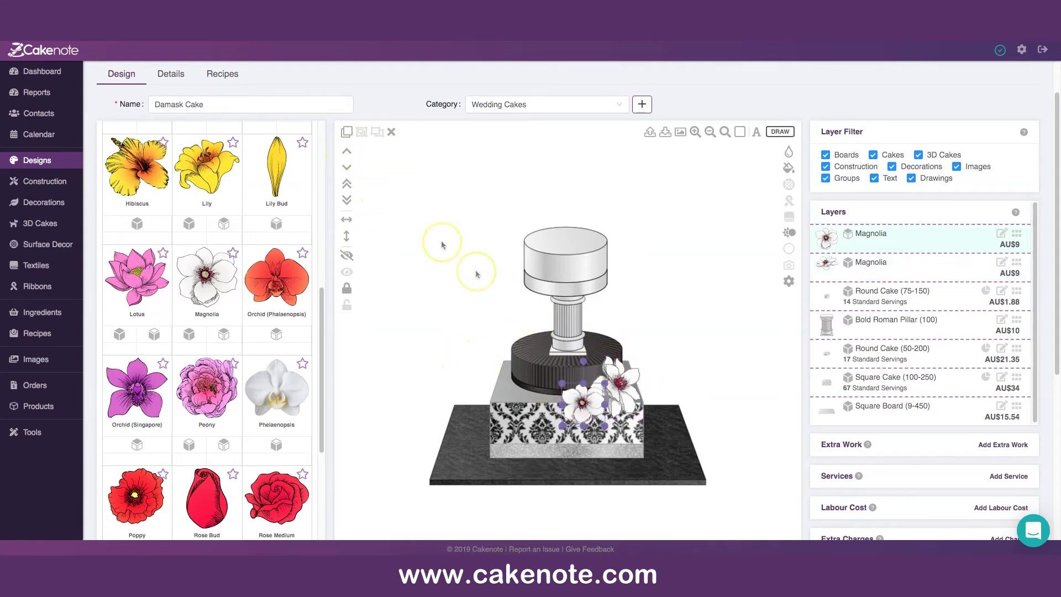
pyautogui.click(348, 133)
pyautogui.moveTo(600, 423); pyautogui.dragTo(631, 352)
pyautogui.click(654, 346)
pyautogui.click(614, 356)
pyautogui.click(628, 352)
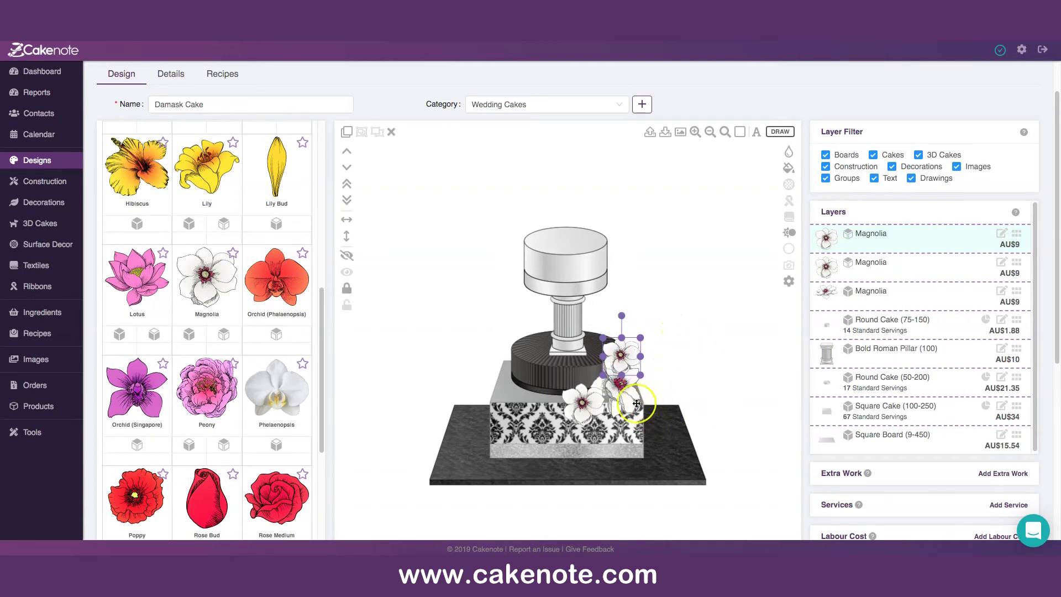
# Step: Move the rotated side-view magnolia's layer to the top of the layer order, in front of the other two magnolias
pyautogui.click(620, 393)
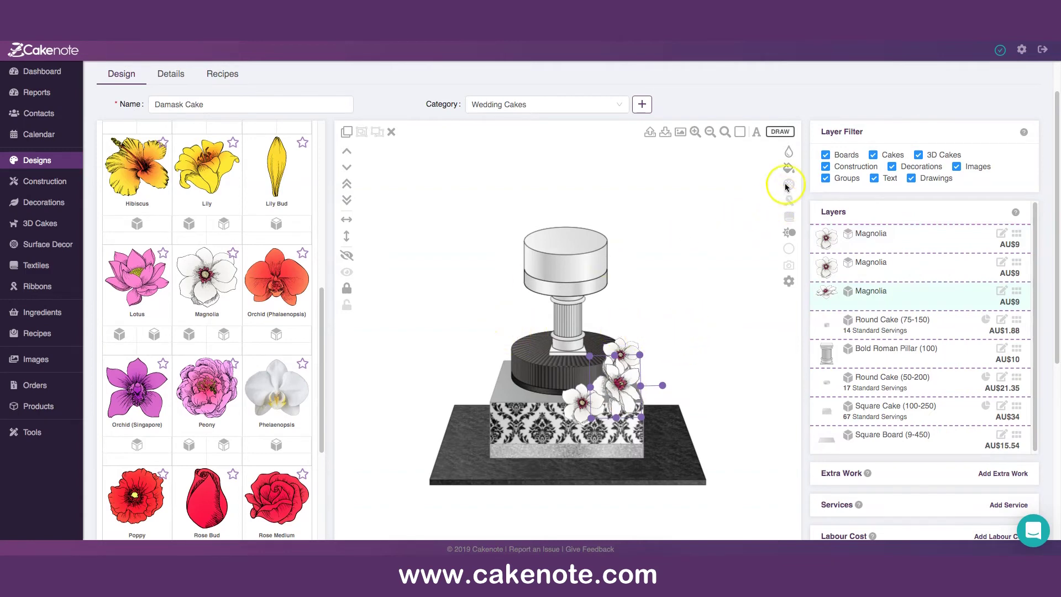
pyautogui.scroll(-1, 680, 337)
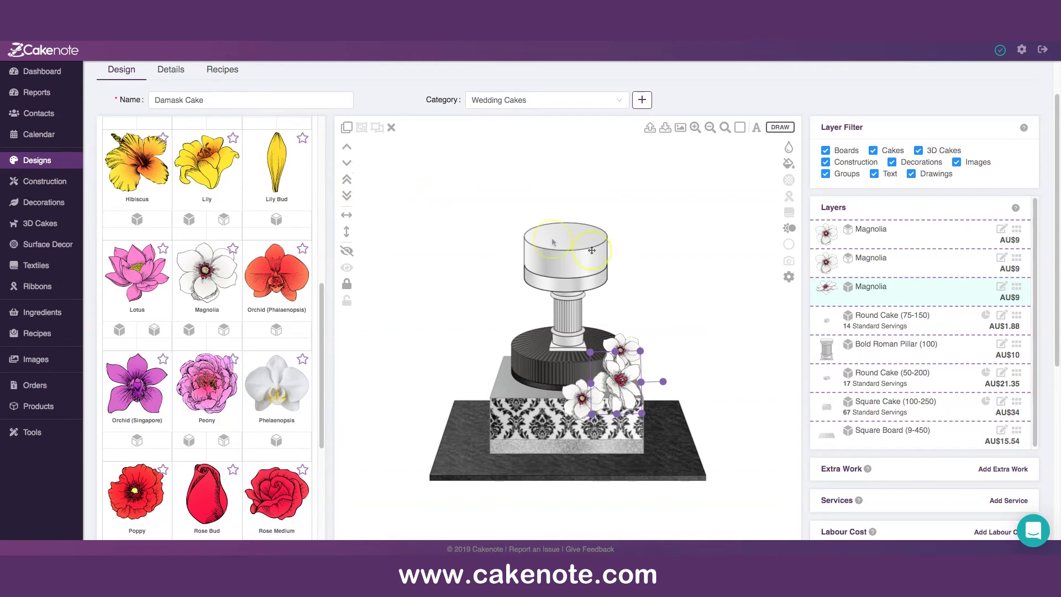
pyautogui.click(663, 252)
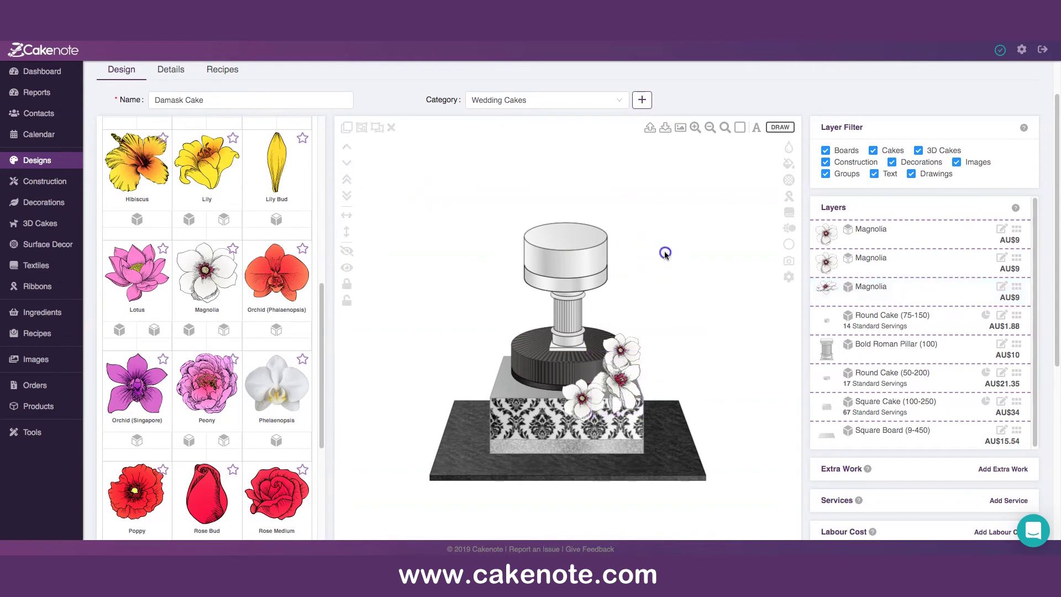
pyautogui.click(631, 383)
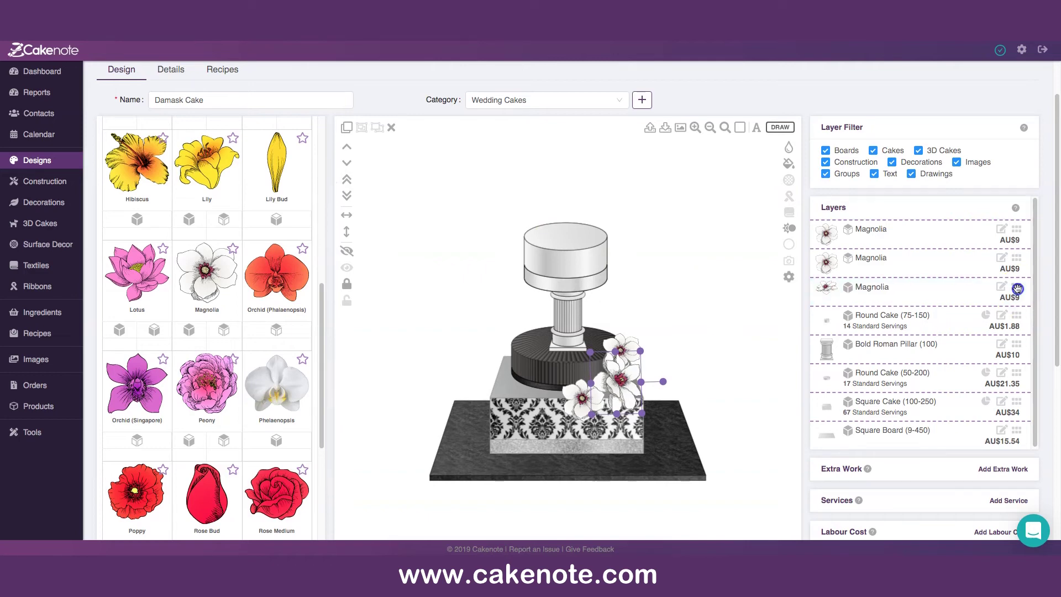
pyautogui.moveTo(1019, 280); pyautogui.dragTo(1027, 227)
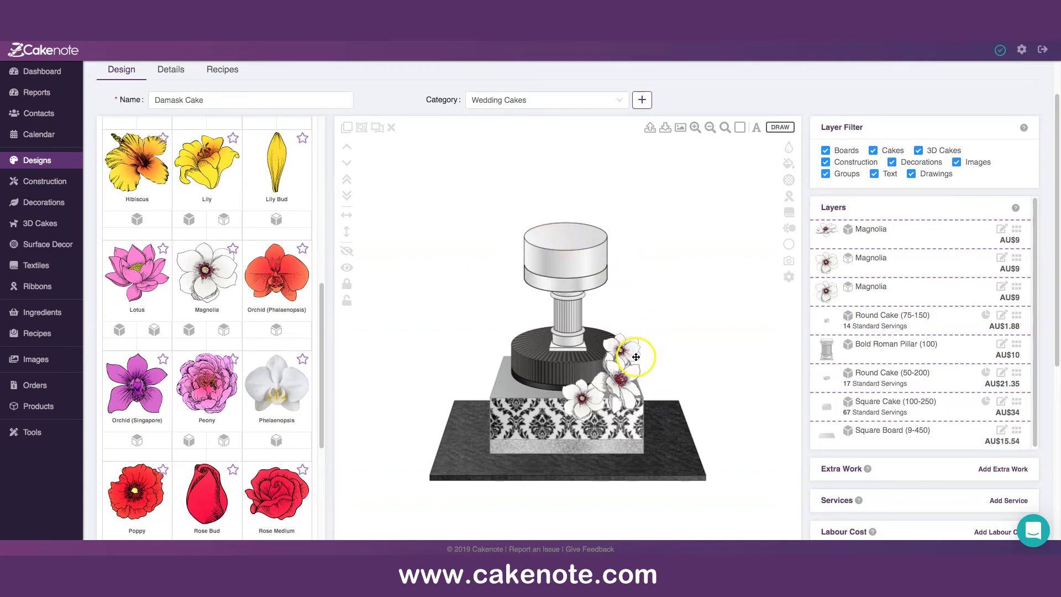
# Step: Duplicate the three magnolias on the lower tiers together and move the copies to the upper right of the top tier
pyautogui.click(633, 353)
pyautogui.keyDown('shift'); pyautogui.click(619, 380); pyautogui.keyUp('shift')
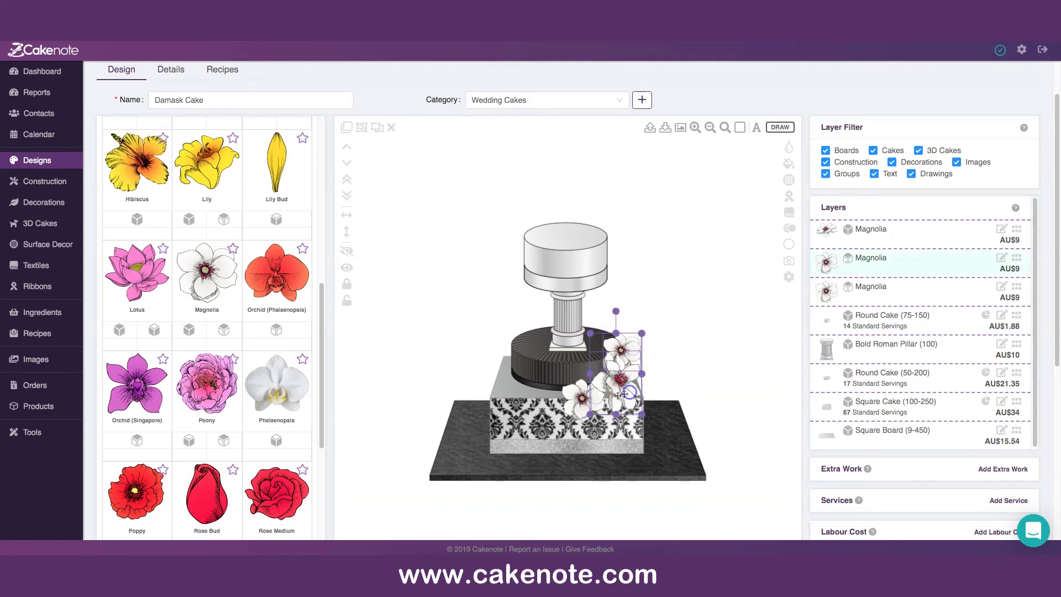
pyautogui.keyDown('shift'); pyautogui.click(581, 399); pyautogui.keyUp('shift')
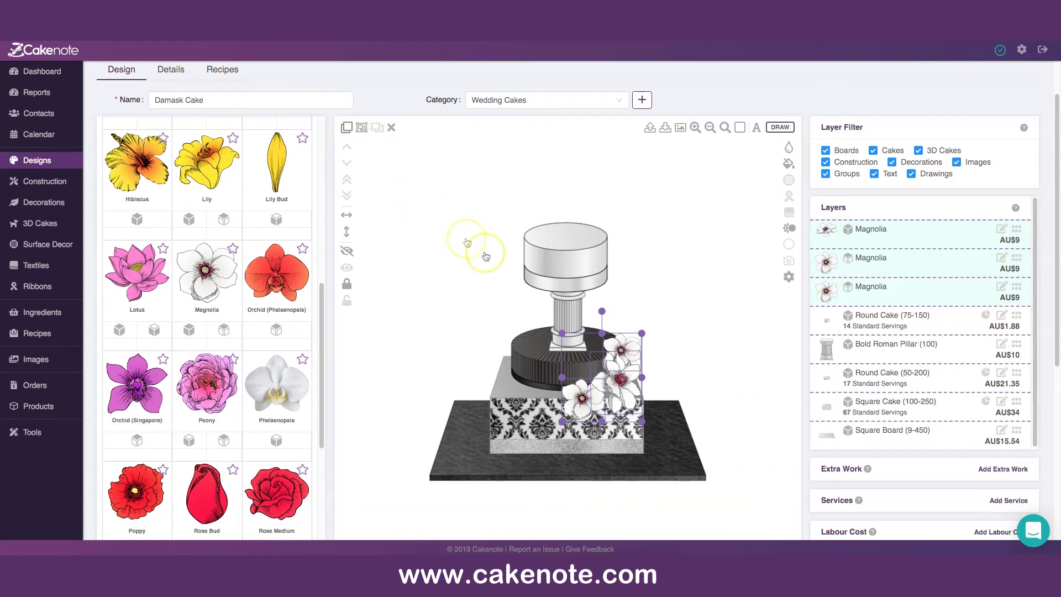
pyautogui.hotkey('ctrl', 'd')
pyautogui.moveTo(607, 344); pyautogui.dragTo(696, 187)
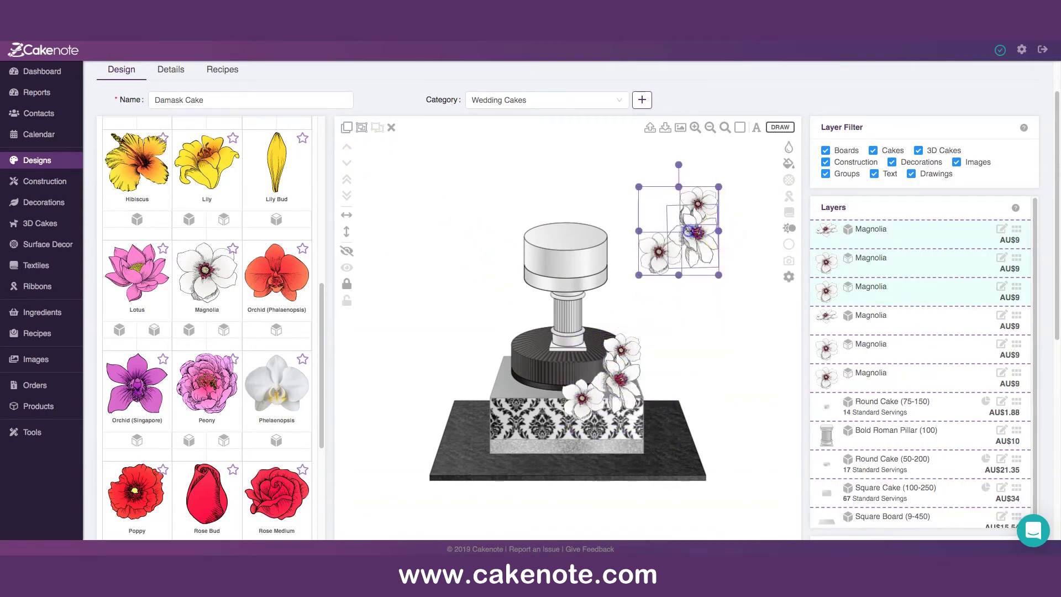
# Step: Mirror the copied magnolia cluster horizontally, rotate it counterclockwise, and place it over the top tier's upper left edge
pyautogui.moveTo(640, 226); pyautogui.dragTo(559, 224)
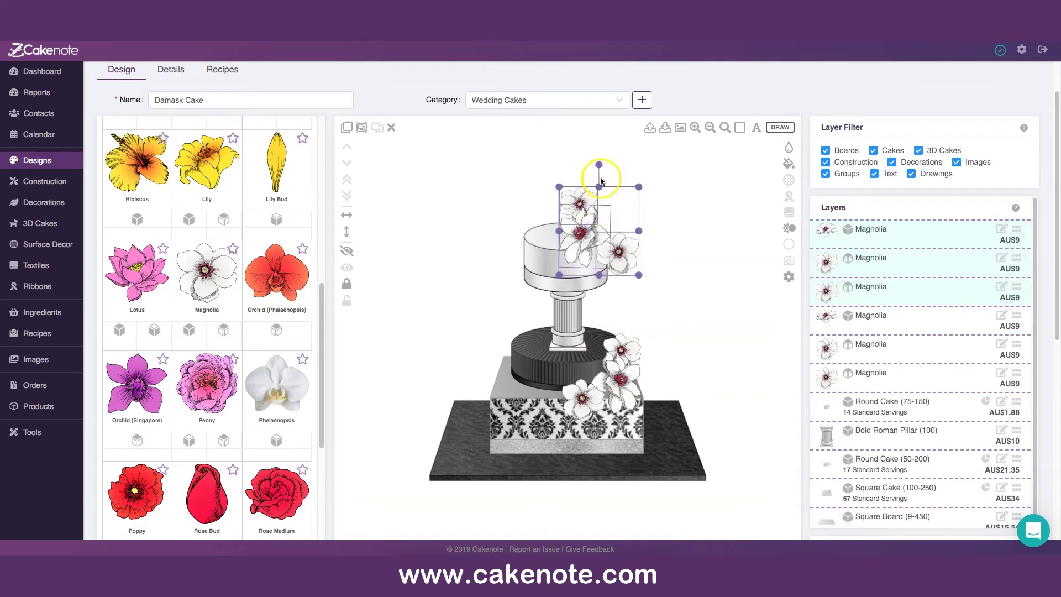
pyautogui.moveTo(601, 166); pyautogui.dragTo(568, 245)
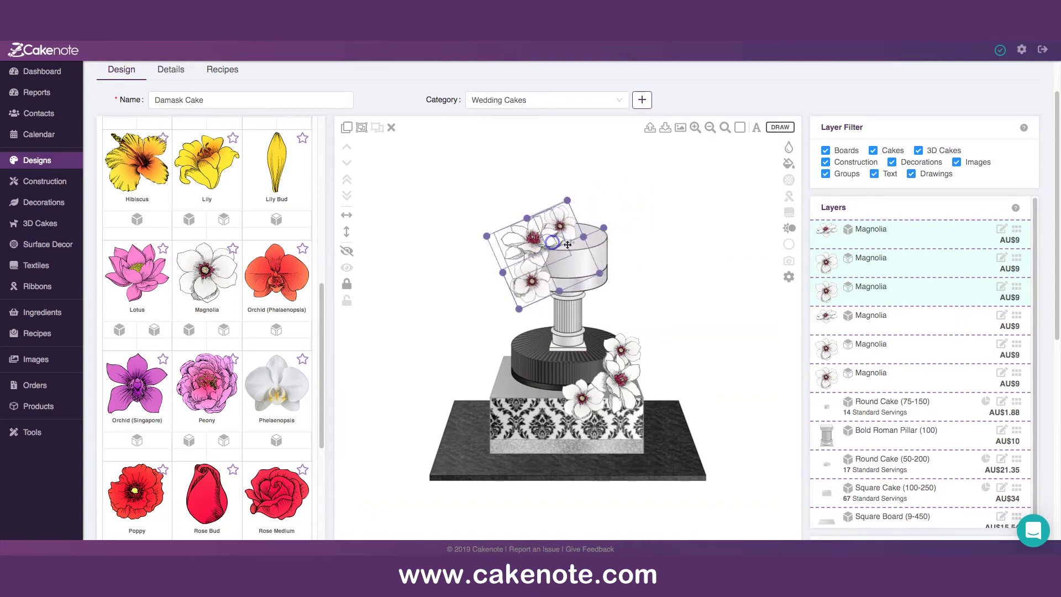
pyautogui.moveTo(563, 208); pyautogui.dragTo(566, 200)
pyautogui.click(561, 212)
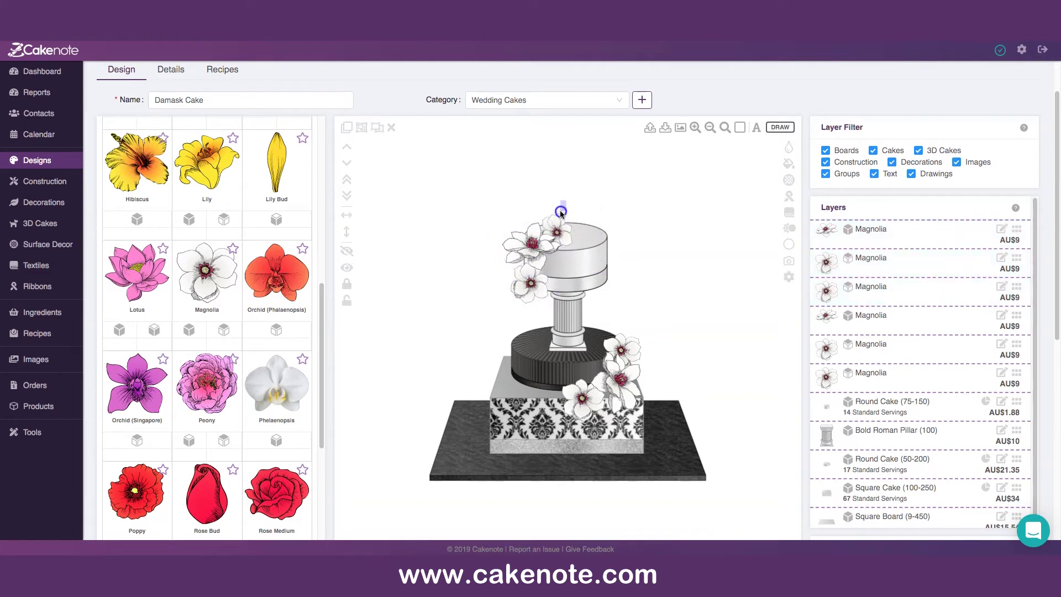
# Step: Reposition the three copied magnolias individually into a tighter cluster along the top tier's left side
pyautogui.click(543, 238)
pyautogui.moveTo(535, 267); pyautogui.dragTo(539, 258)
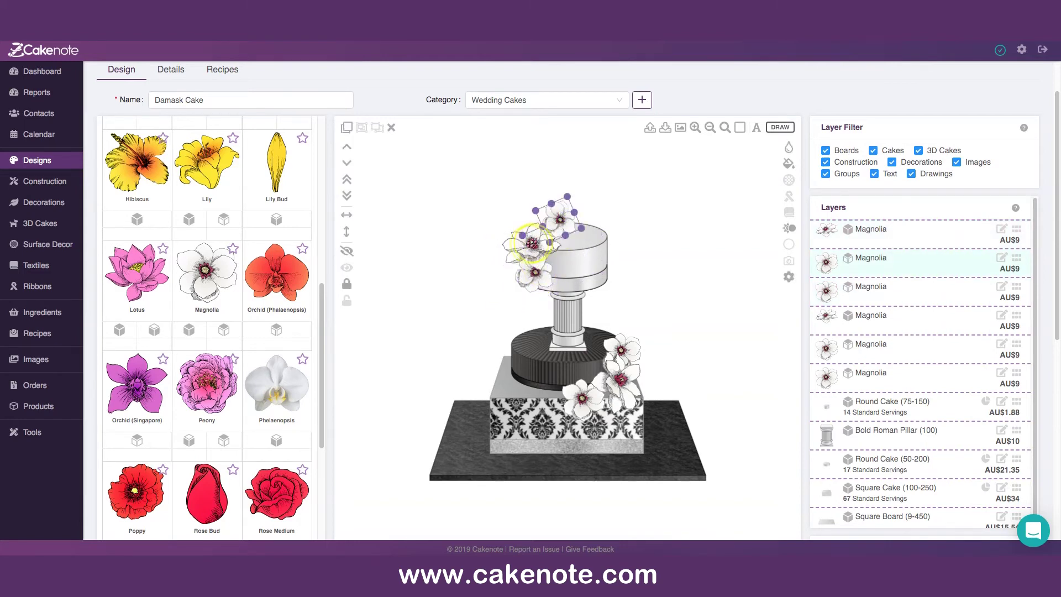
pyautogui.click(566, 215)
pyautogui.click(601, 191)
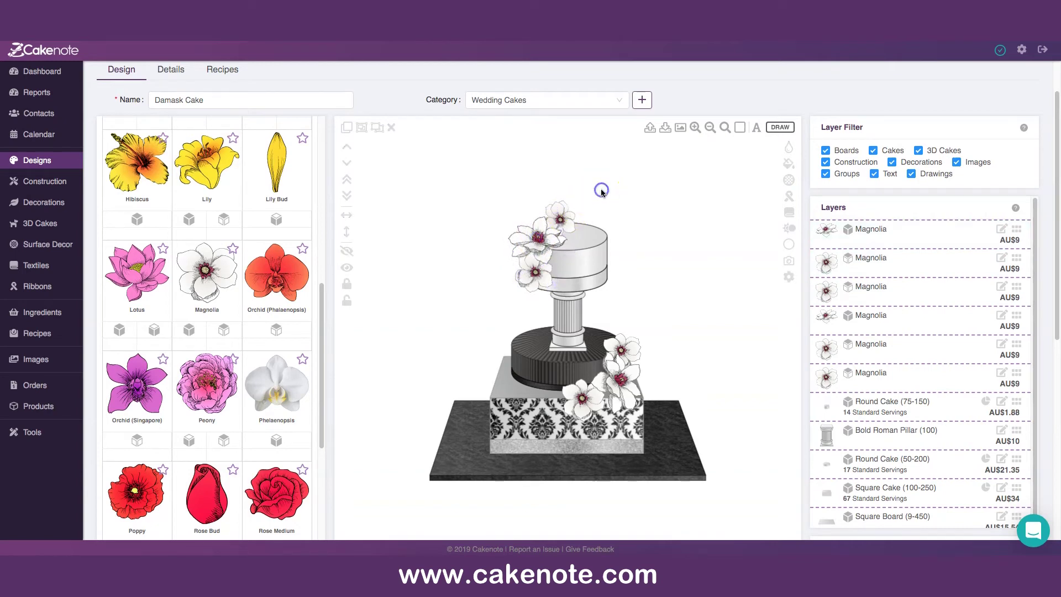
# Step: Duplicate the cluster's side-view magnolia, rotate the copy upright, shrink it slightly, and place it above the top tier
pyautogui.click(545, 241)
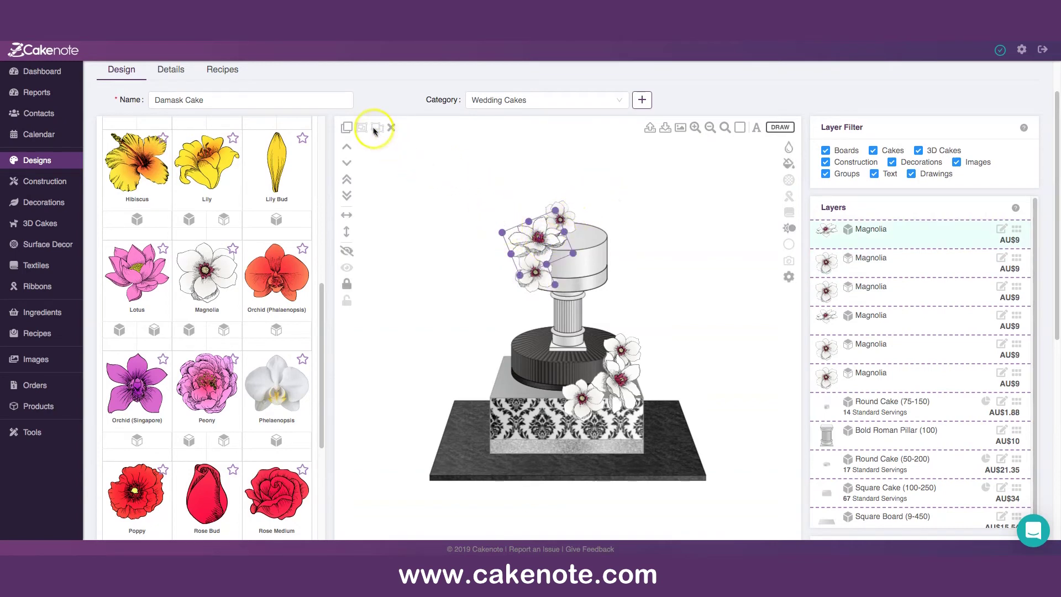
pyautogui.click(547, 248)
pyautogui.moveTo(547, 248); pyautogui.dragTo(610, 209)
pyautogui.moveTo(611, 158); pyautogui.dragTo(587, 215)
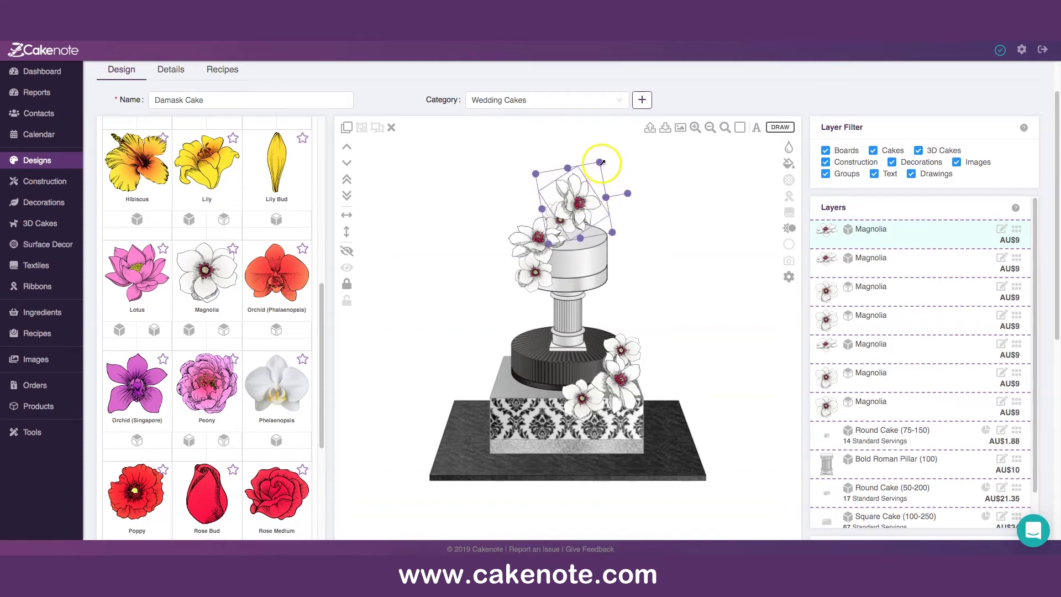
pyautogui.moveTo(601, 164); pyautogui.dragTo(593, 172)
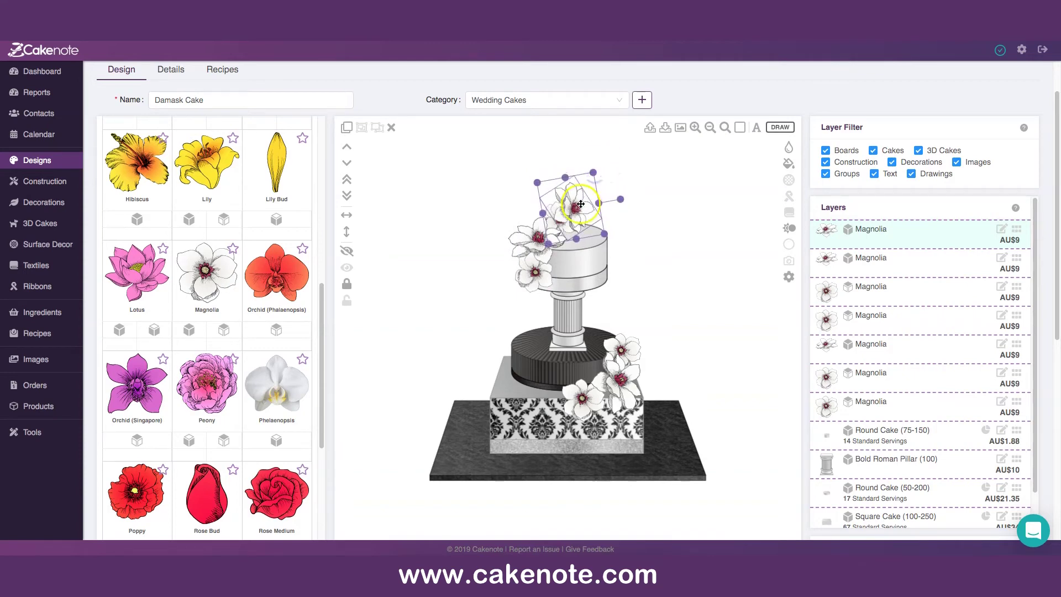
# Step: Move the small front-facing magnolia into the gap between the two side-view magnolias on the top tier
pyautogui.click(555, 224)
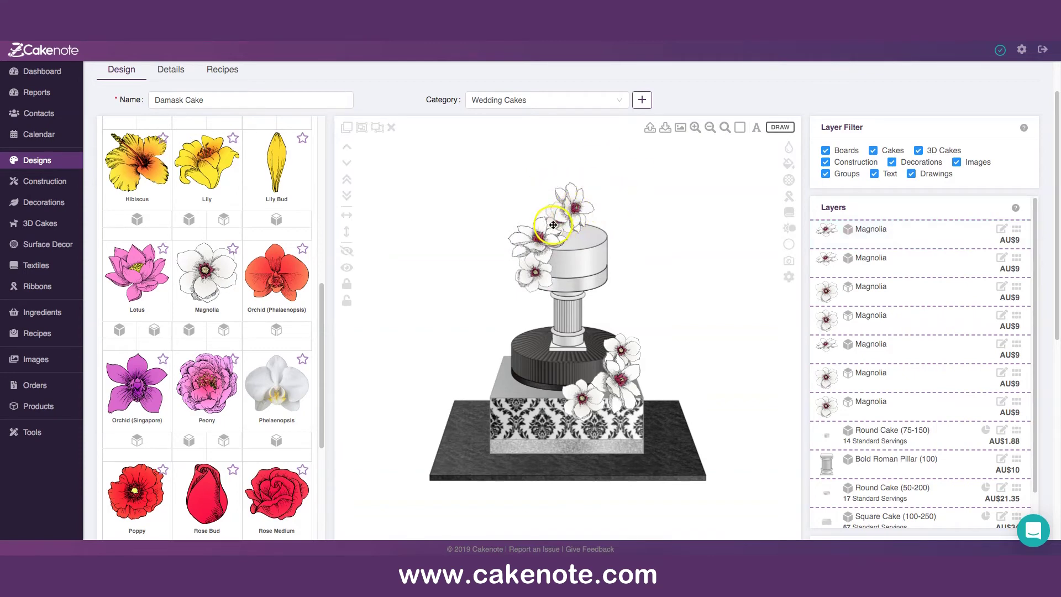
pyautogui.click(553, 224)
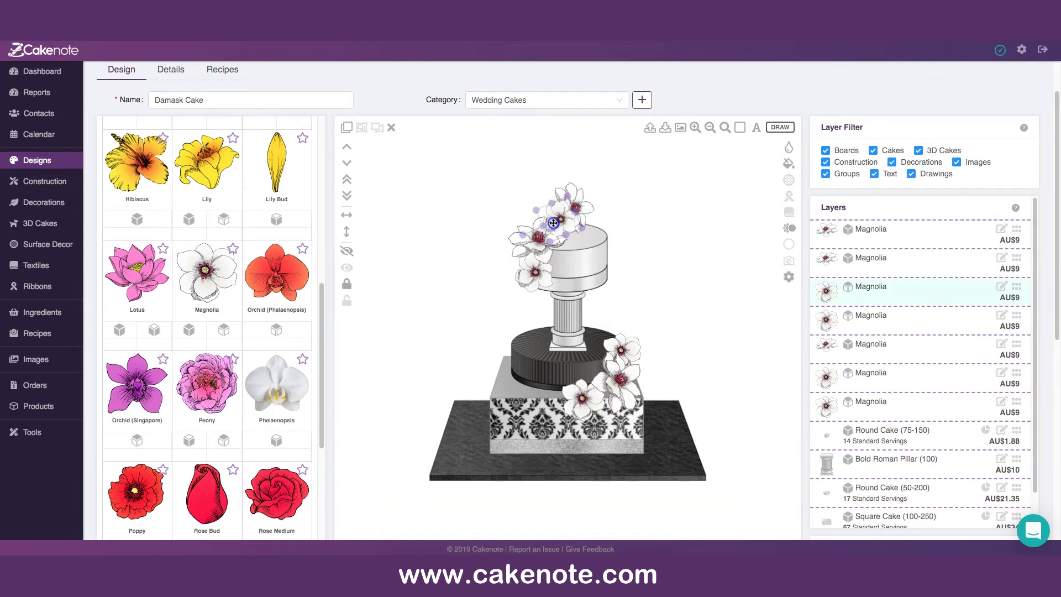
pyautogui.click(630, 202)
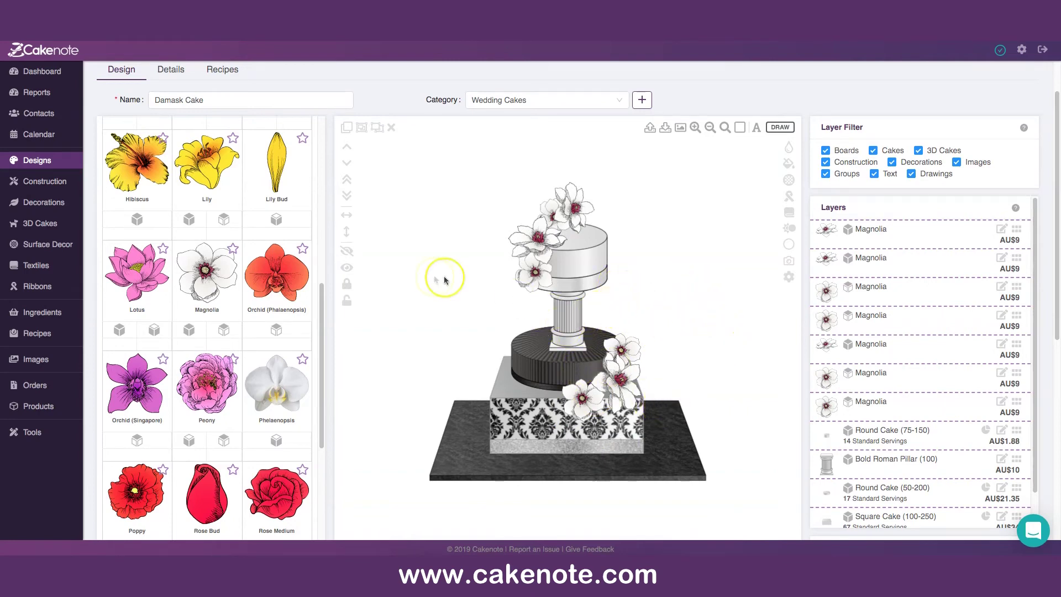
# Step: Add a Long Leaf from the Leaves decorations and place it in the empty area left of the top tier
pyautogui.scroll(-8, 253, 347)
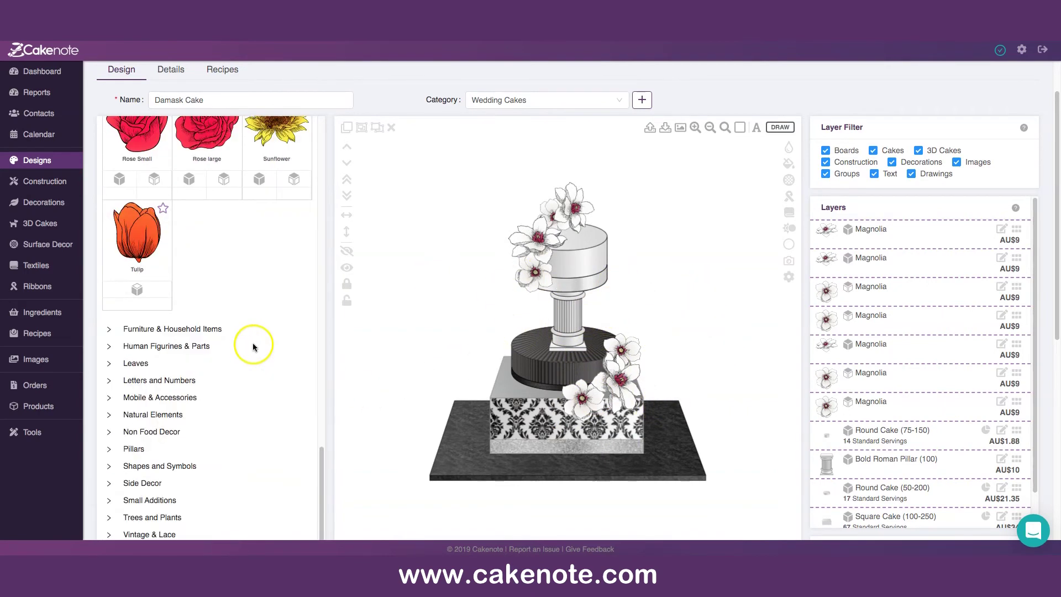
pyautogui.click(109, 363)
pyautogui.scroll(-3, 231, 323)
pyautogui.scroll(3, 231, 322)
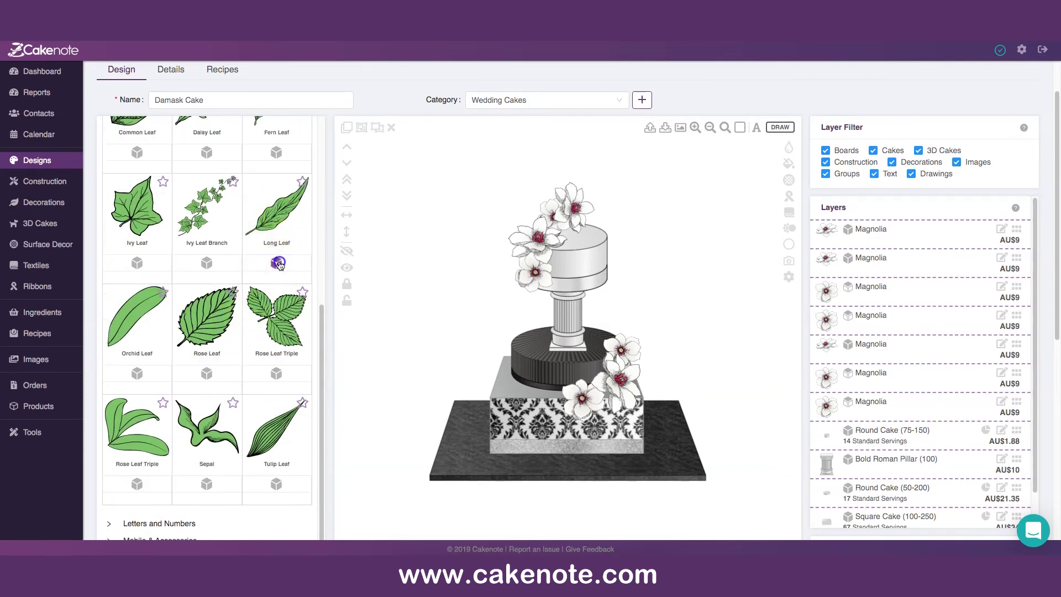
pyautogui.click(279, 264)
pyautogui.moveTo(464, 199); pyautogui.dragTo(425, 217)
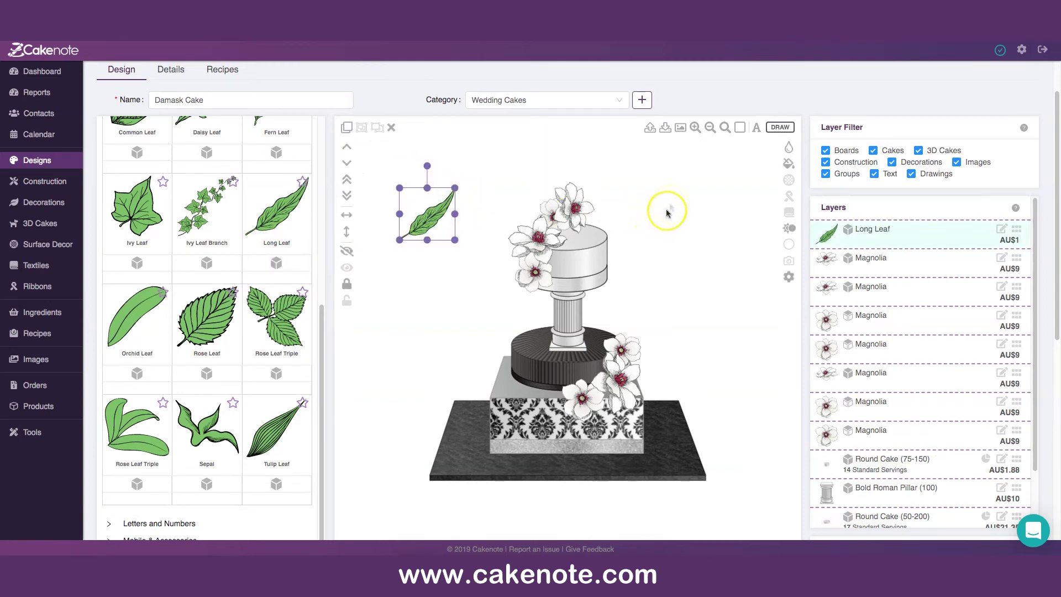
# Step: Fill the leaf's green colour with the preset radial gradient running from white to black
pyautogui.click(790, 166)
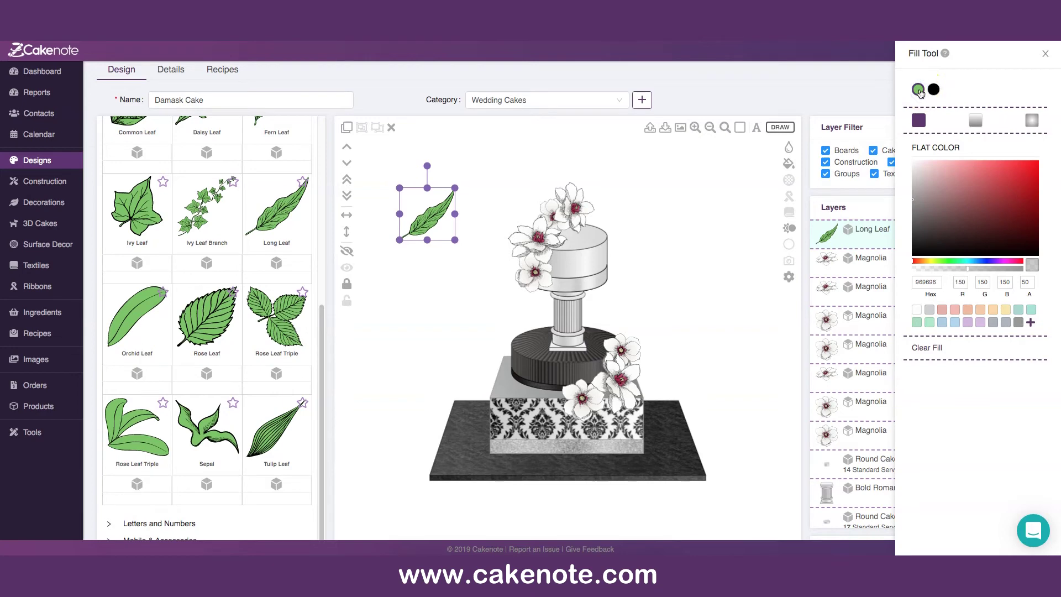
pyautogui.click(1035, 121)
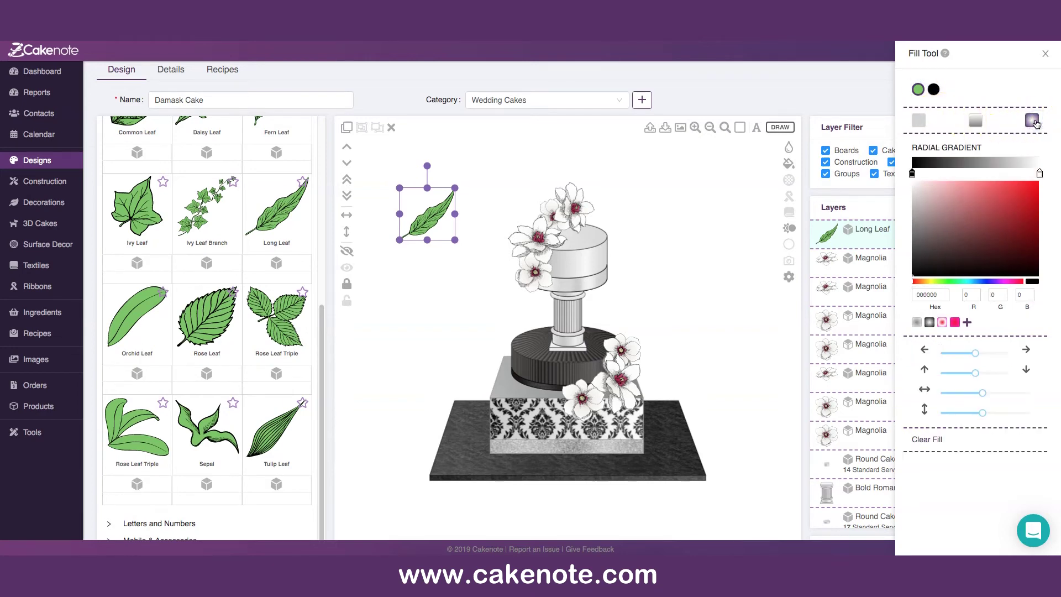
pyautogui.click(930, 325)
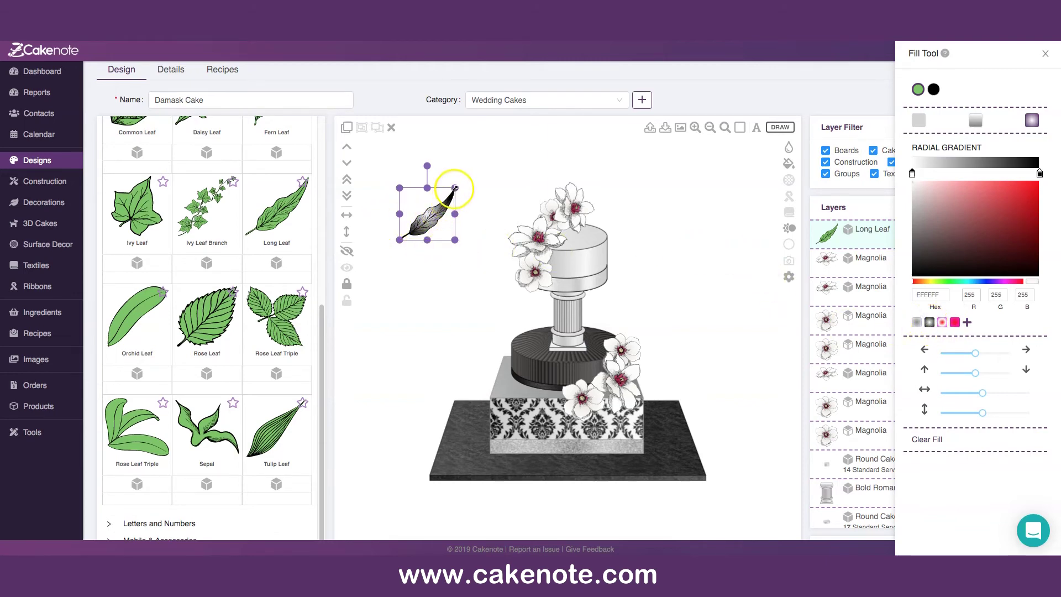
# Step: Tilt the leaf slightly counterclockwise, duplicate it, and rotate the copy clockwise so the two leaves fan out from one base
pyautogui.moveTo(428, 166); pyautogui.dragTo(409, 169)
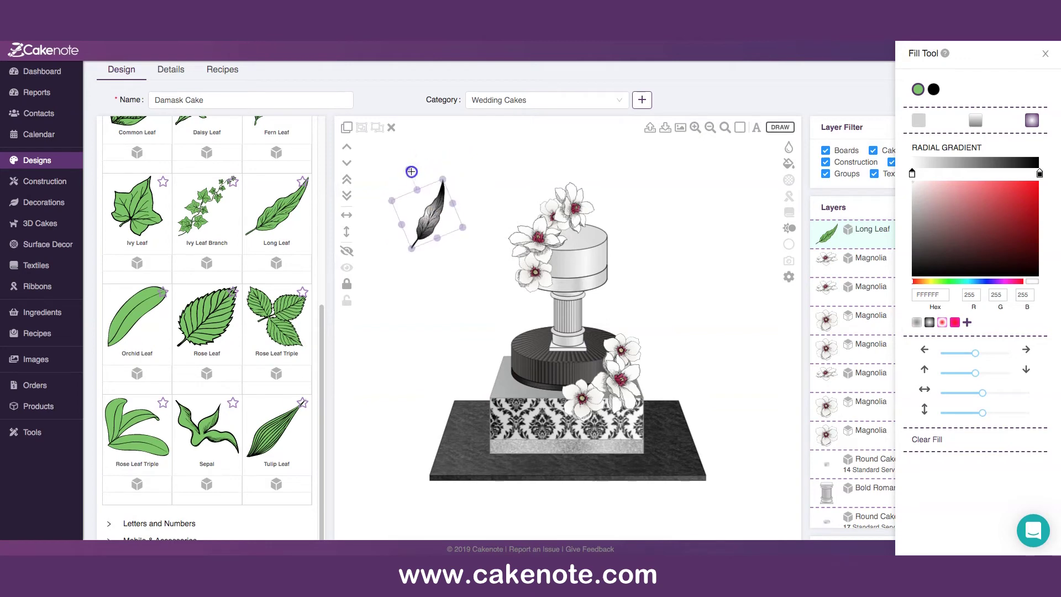
pyautogui.click(374, 150)
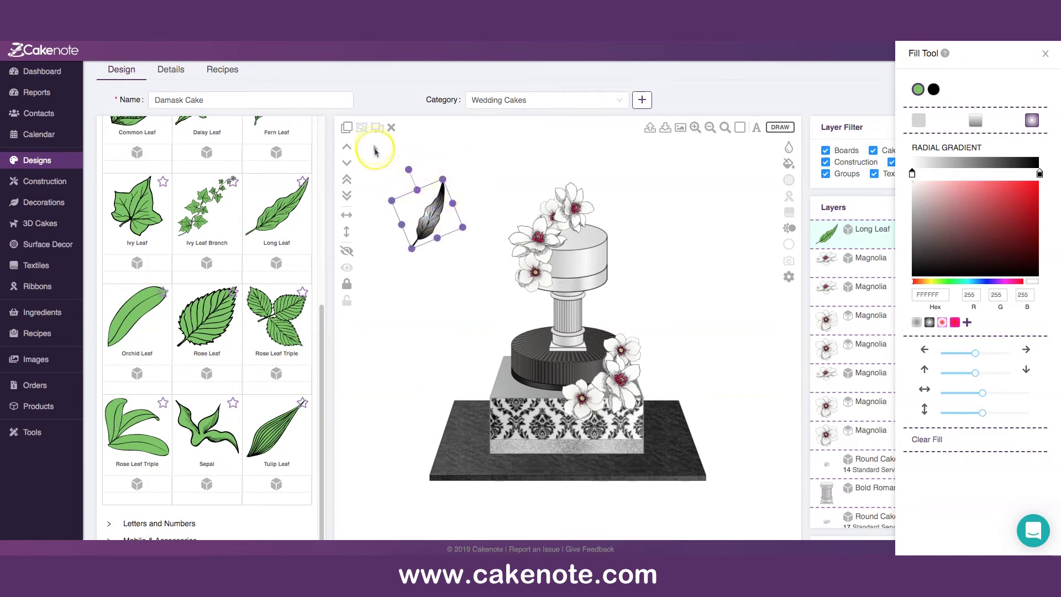
pyautogui.click(356, 130)
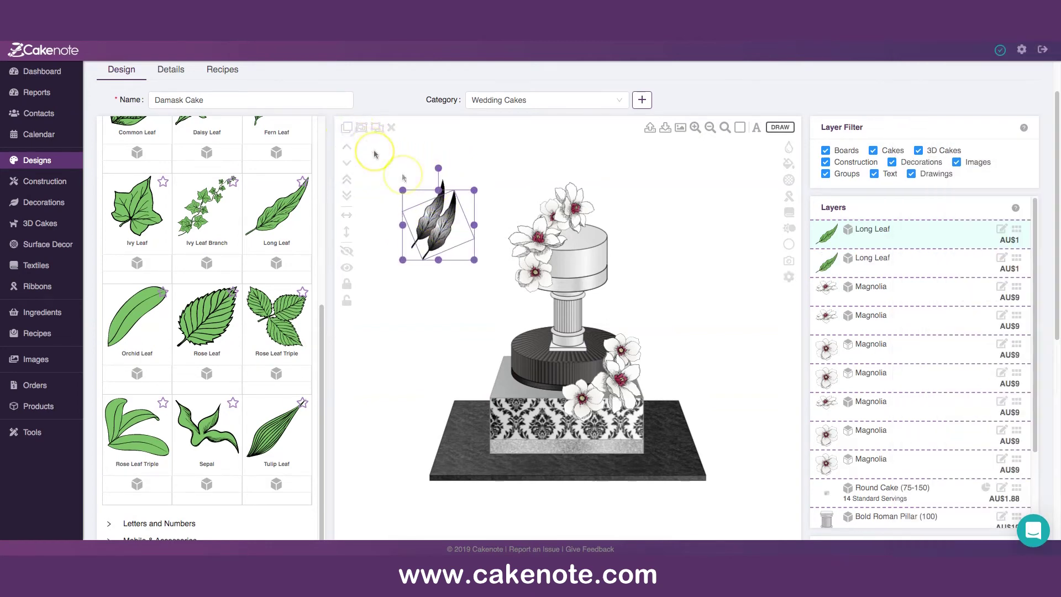
pyautogui.moveTo(438, 167); pyautogui.dragTo(465, 177)
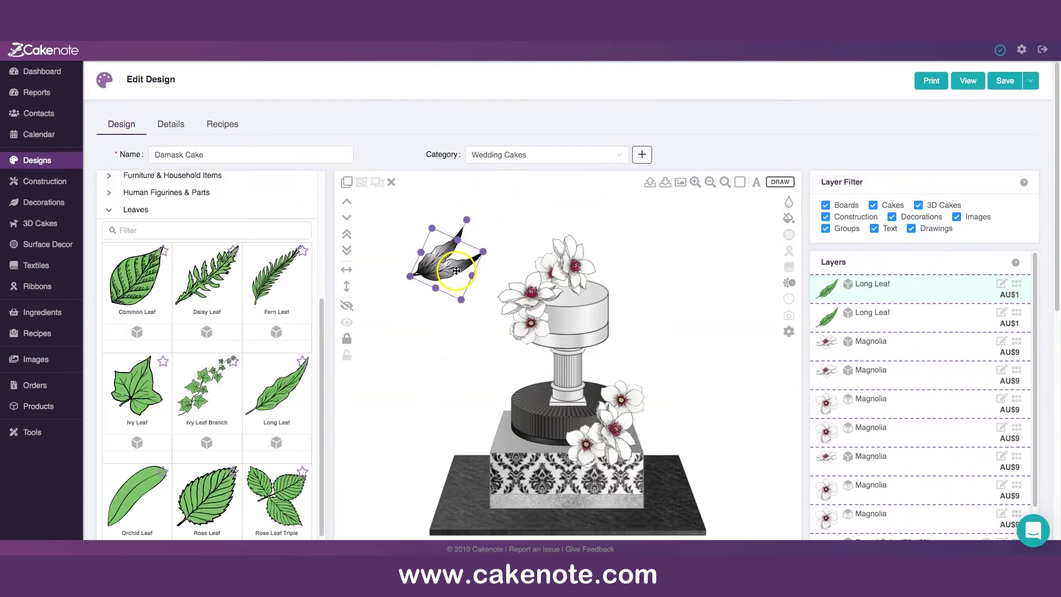
# Step: Select both fanned leaves and group them
pyautogui.click(461, 235)
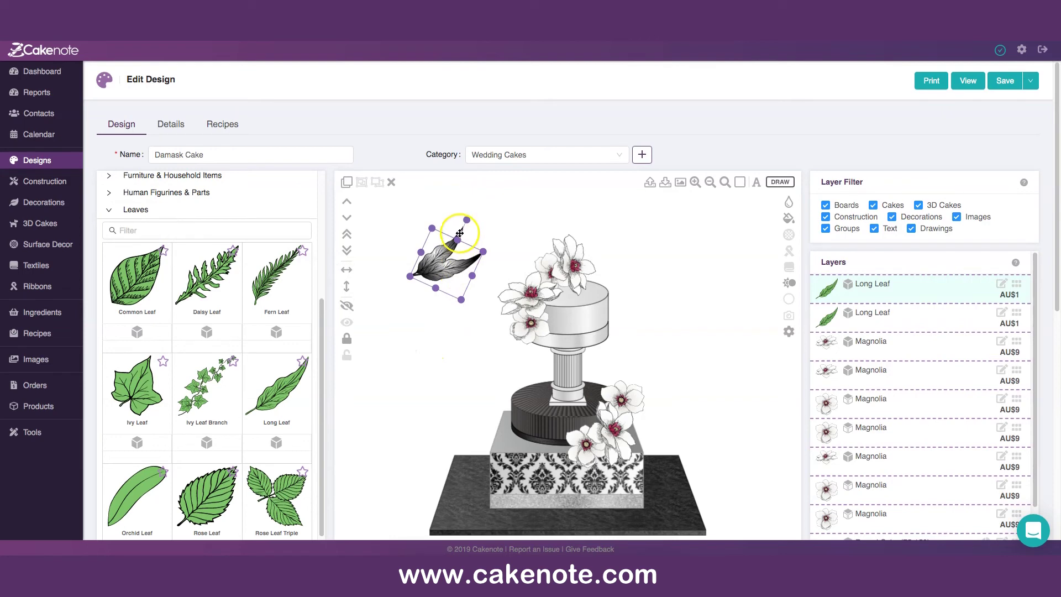
pyautogui.keyDown('shift'); pyautogui.click(460, 234); pyautogui.keyUp('shift')
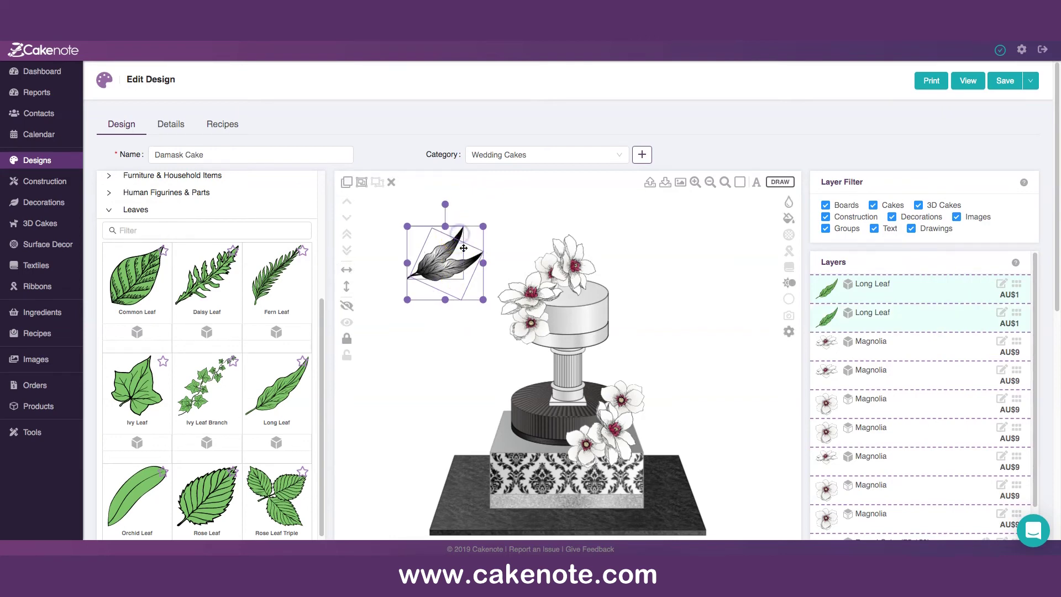
pyautogui.click(362, 183)
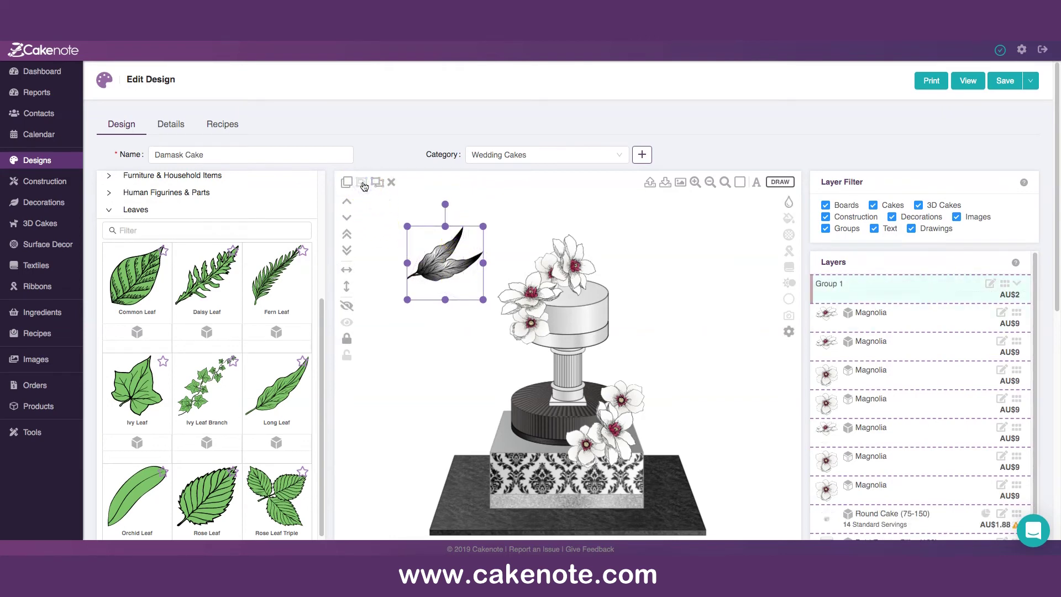
# Step: Shrink the leaf group slightly, duplicate it, and place the copy to the right of the square cake
pyautogui.moveTo(483, 300)
pyautogui.mouseDown()
pyautogui.moveTo(452, 253)
pyautogui.moveTo(494, 283)
pyautogui.mouseUp()
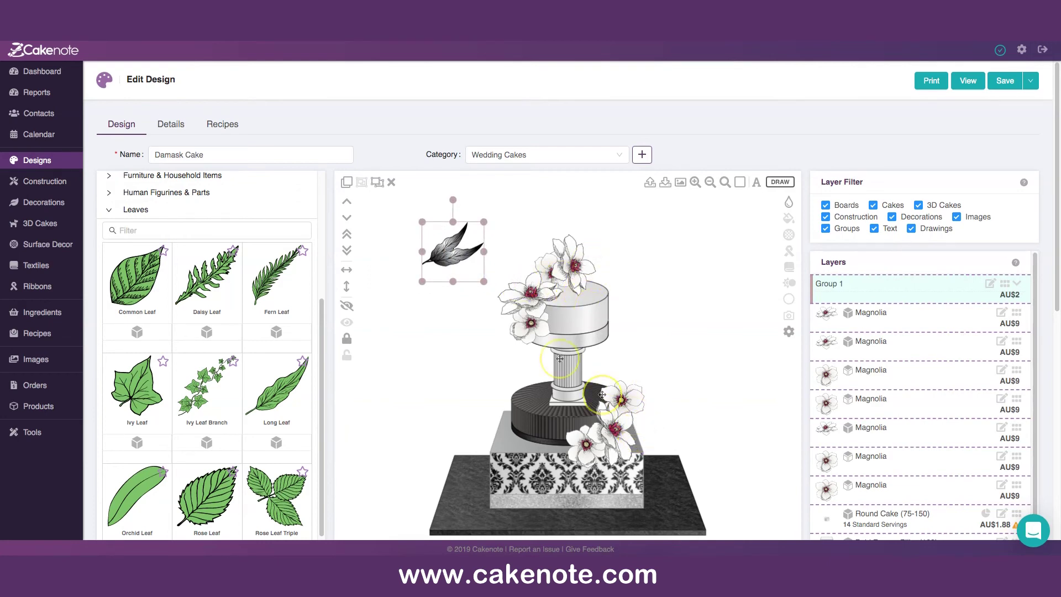
pyautogui.click(346, 182)
pyautogui.moveTo(460, 269); pyautogui.dragTo(713, 435)
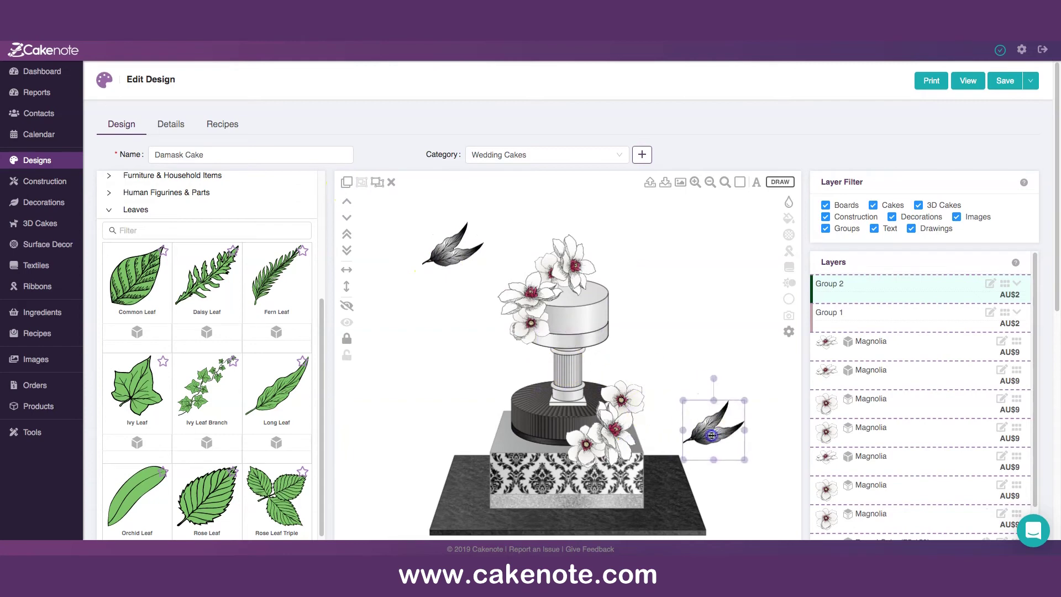
# Step: Move the original leaf group to the right side of the top magnolias and rotate it counterclockwise to point upward
pyautogui.moveTo(478, 267); pyautogui.dragTo(618, 287)
pyautogui.moveTo(608, 231)
pyautogui.mouseDown()
pyautogui.moveTo(652, 249)
pyautogui.moveTo(649, 229)
pyautogui.moveTo(625, 213)
pyautogui.moveTo(598, 215)
pyautogui.mouseUp()
pyautogui.moveTo(608, 265); pyautogui.dragTo(587, 261)
# Step: Bring the leaf group beside the top magnolias to the front of the layer order and ungroup it
pyautogui.click(347, 250)
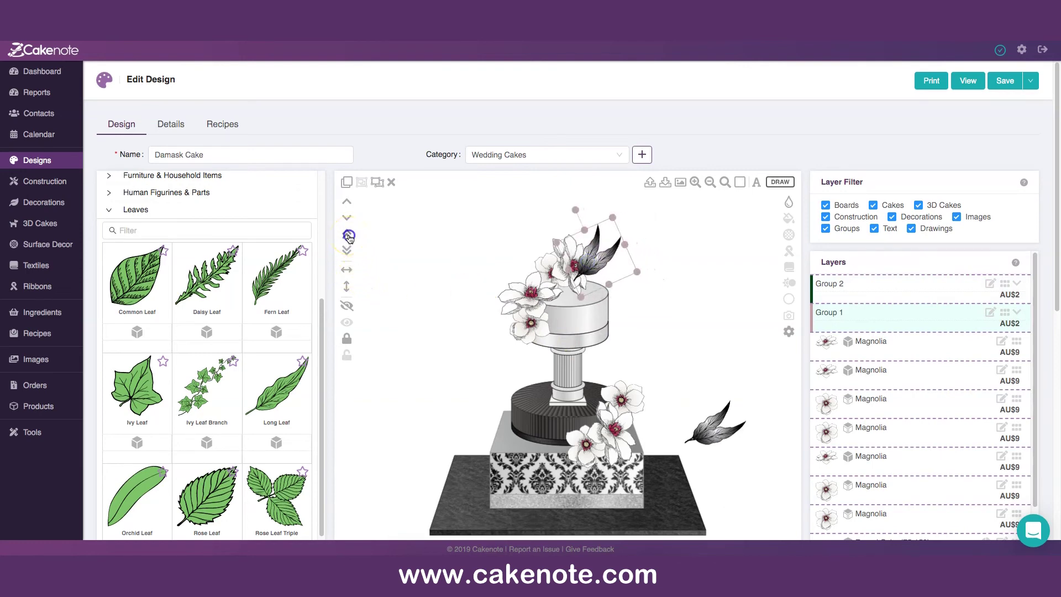
pyautogui.click(348, 235)
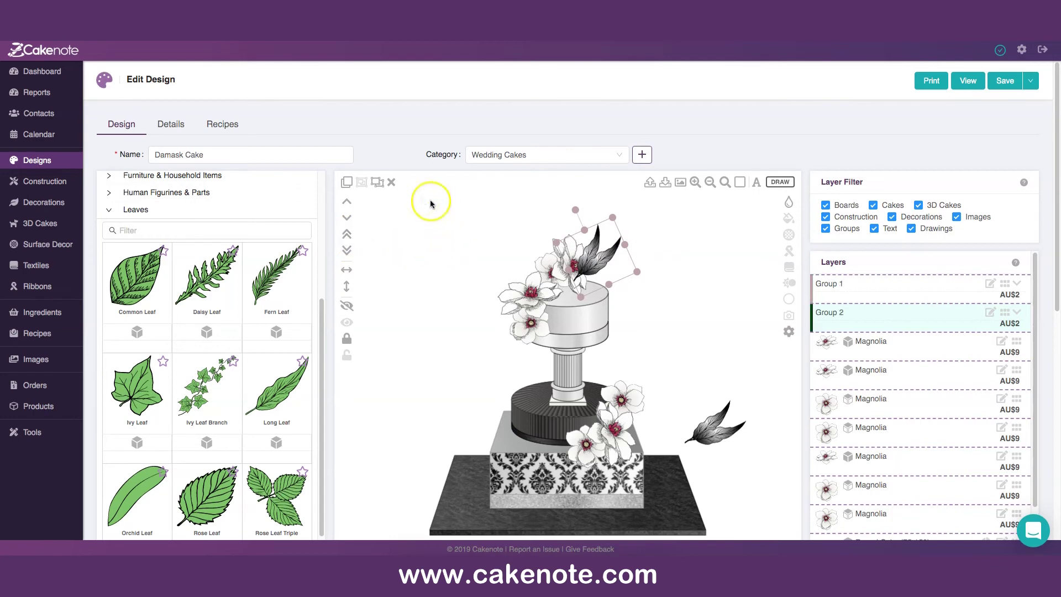
pyautogui.click(377, 183)
# Step: Reposition the two ungrouped leaves individually, setting one higher and the other closer to the top magnolia
pyautogui.click(598, 249)
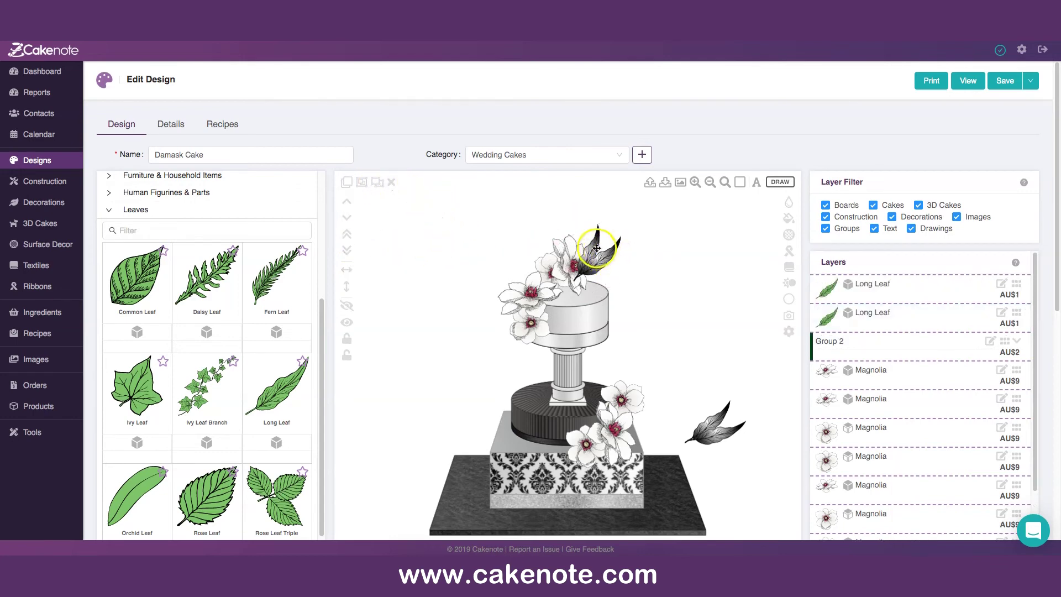
pyautogui.click(599, 262)
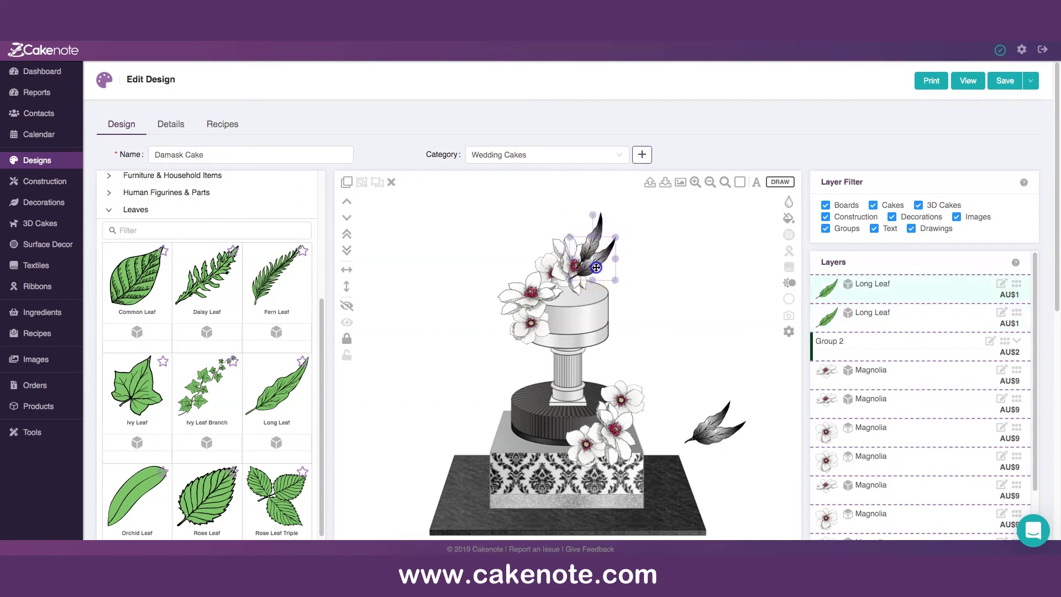
pyautogui.click(685, 267)
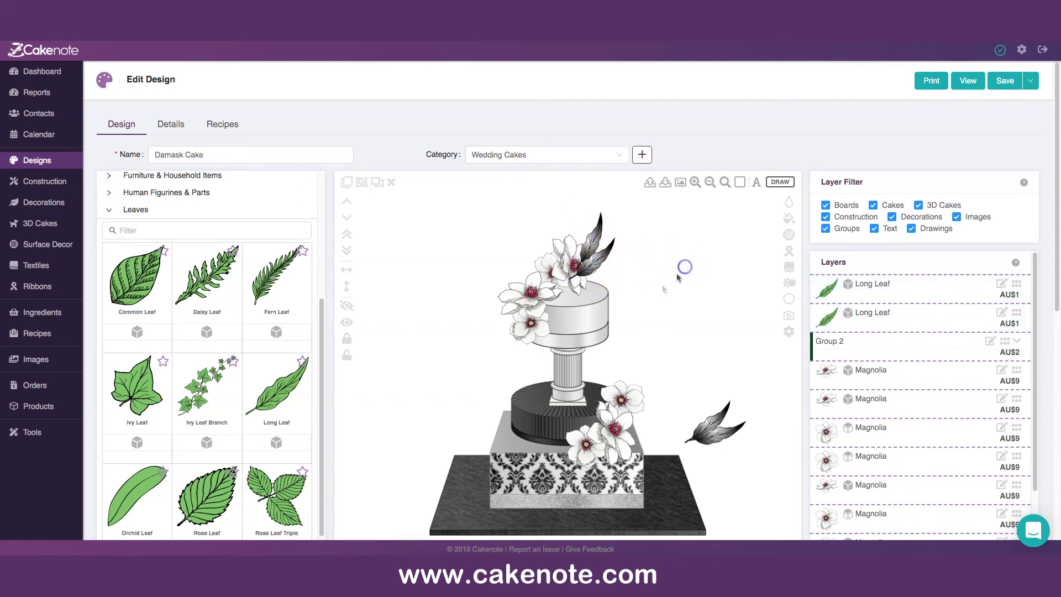
# Step: Send both leaves beside the top magnolias to the back of the layer order
pyautogui.click(587, 258)
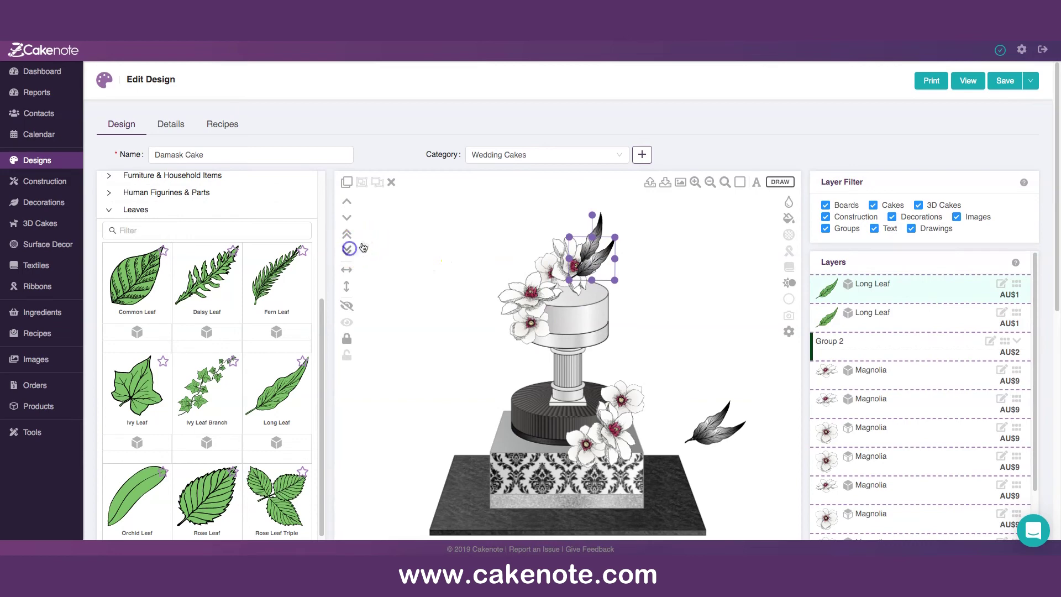
pyautogui.click(356, 248)
pyautogui.click(599, 243)
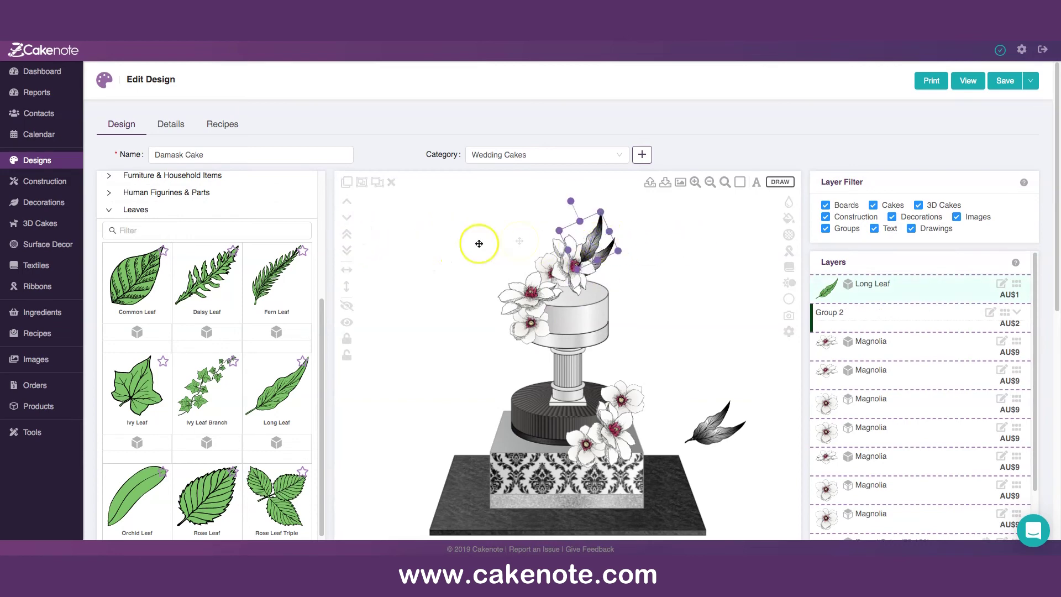
pyautogui.click(369, 247)
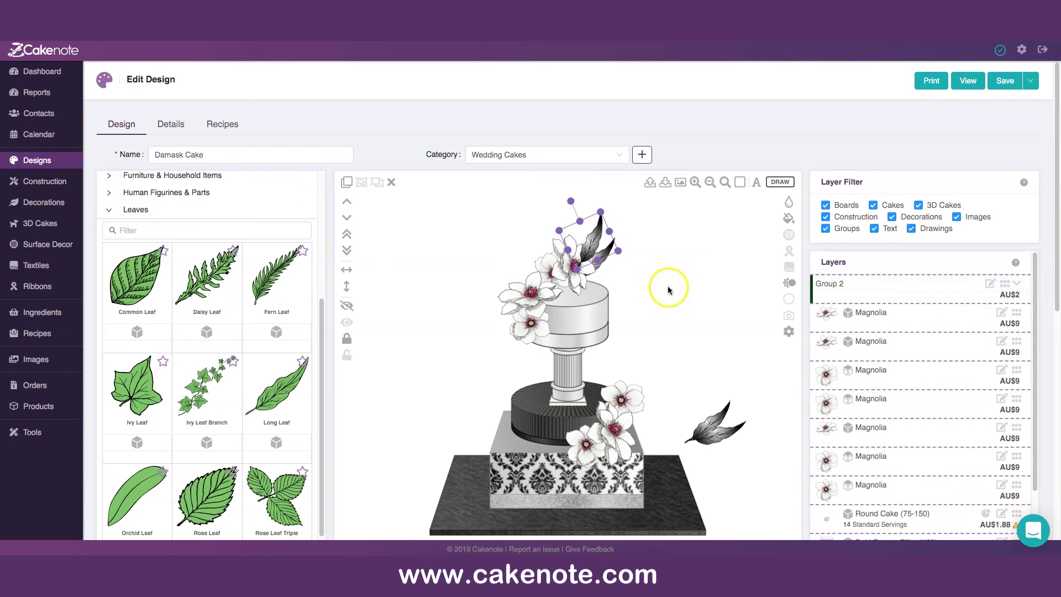
# Step: Move the remaining leaf group to the upper edge of the lower magnolias and rotate it to point upward
pyautogui.click(718, 431)
pyautogui.moveTo(718, 431); pyautogui.dragTo(623, 336)
pyautogui.moveTo(659, 379); pyautogui.dragTo(638, 375)
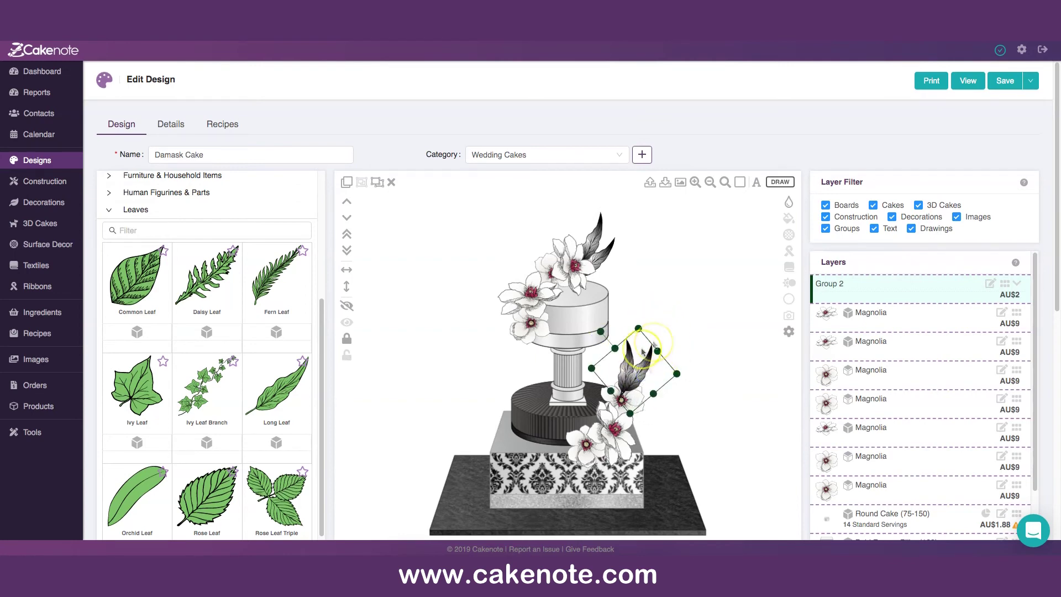
pyautogui.moveTo(602, 332); pyautogui.dragTo(620, 323)
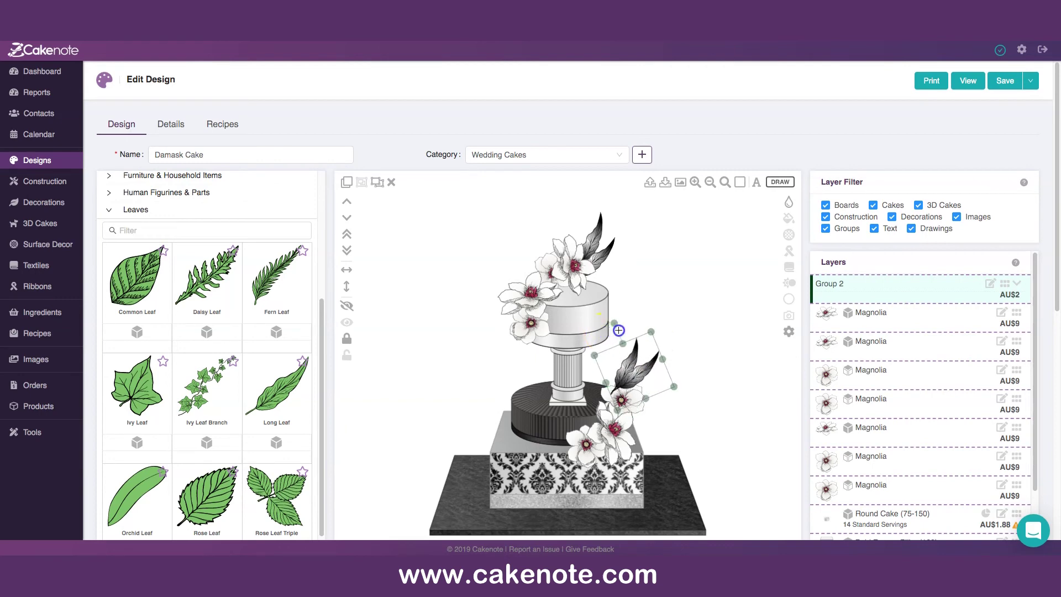
pyautogui.moveTo(667, 362); pyautogui.dragTo(643, 370)
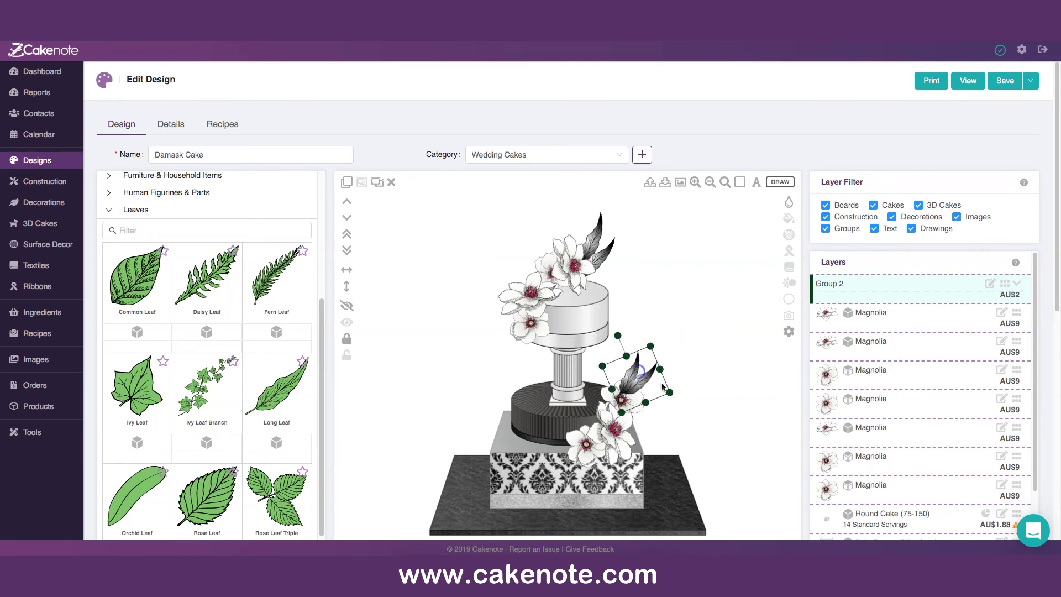
# Step: Send the leaf group behind the lower magnolias and ungroup it
pyautogui.click(347, 247)
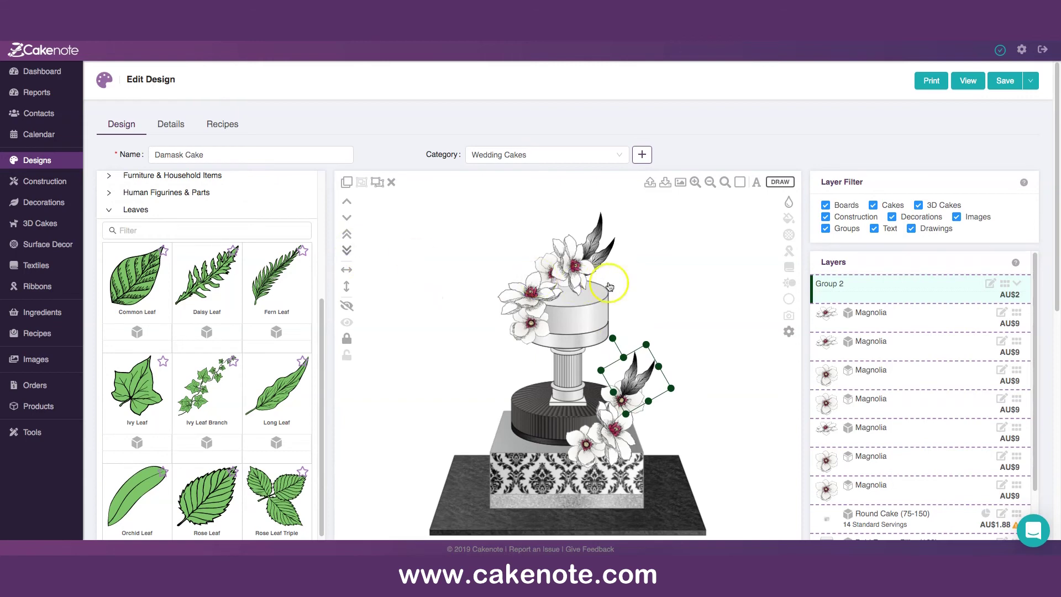
pyautogui.click(663, 287)
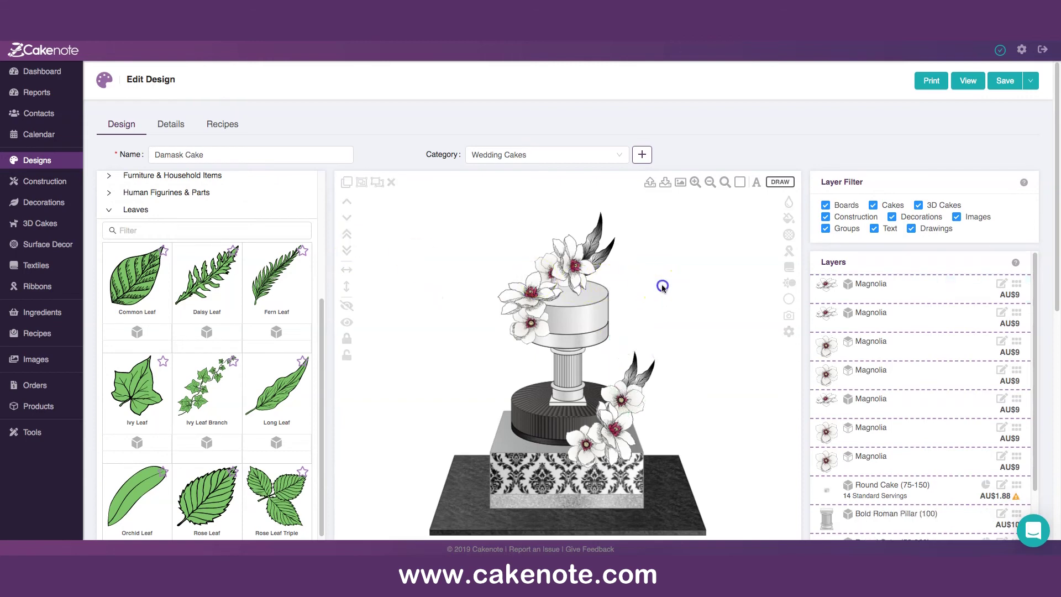
pyautogui.click(634, 368)
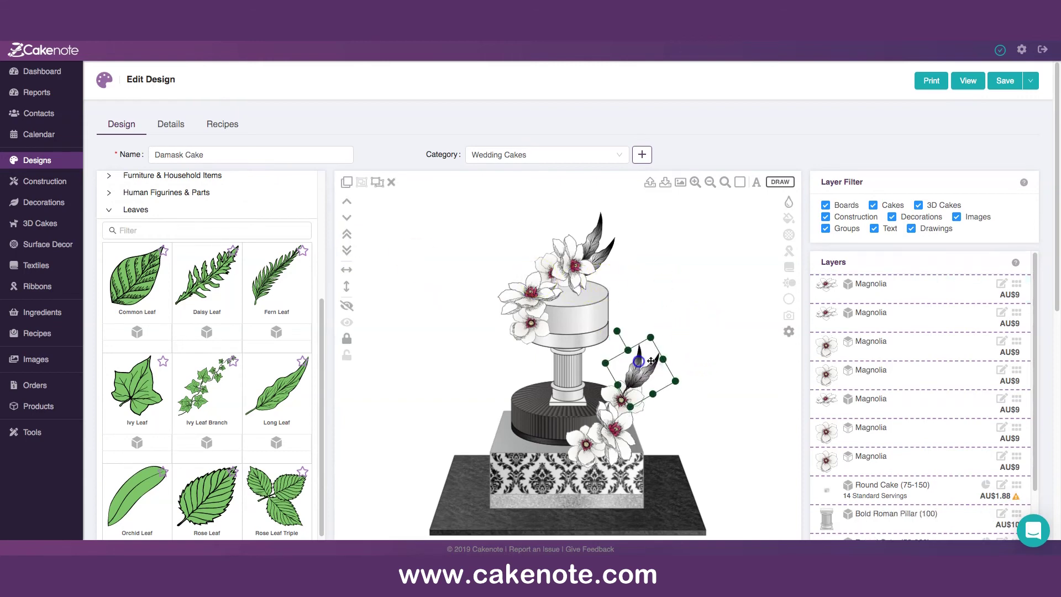
pyautogui.click(699, 352)
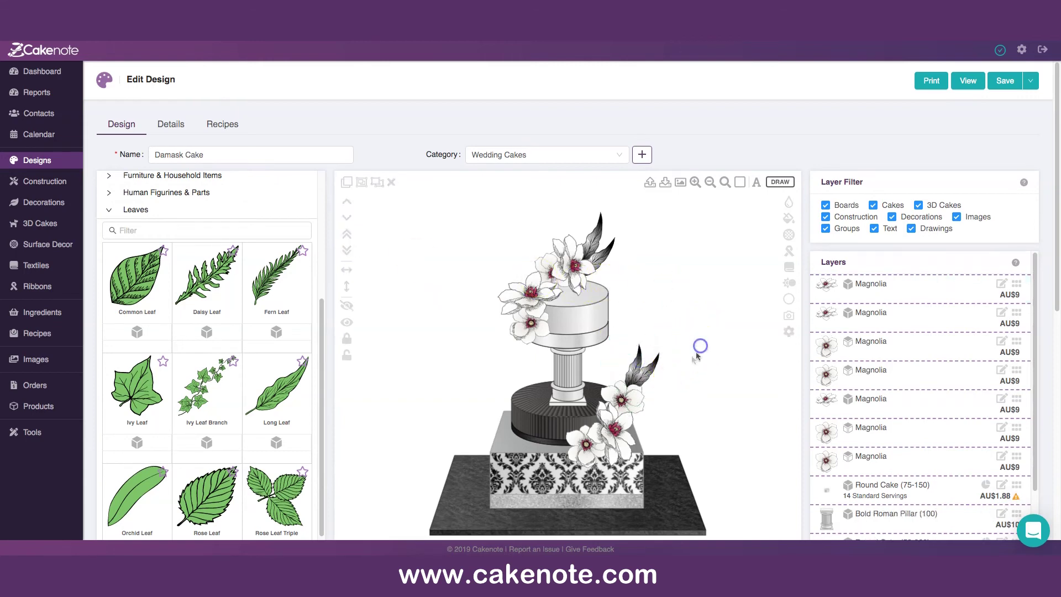
pyautogui.click(640, 368)
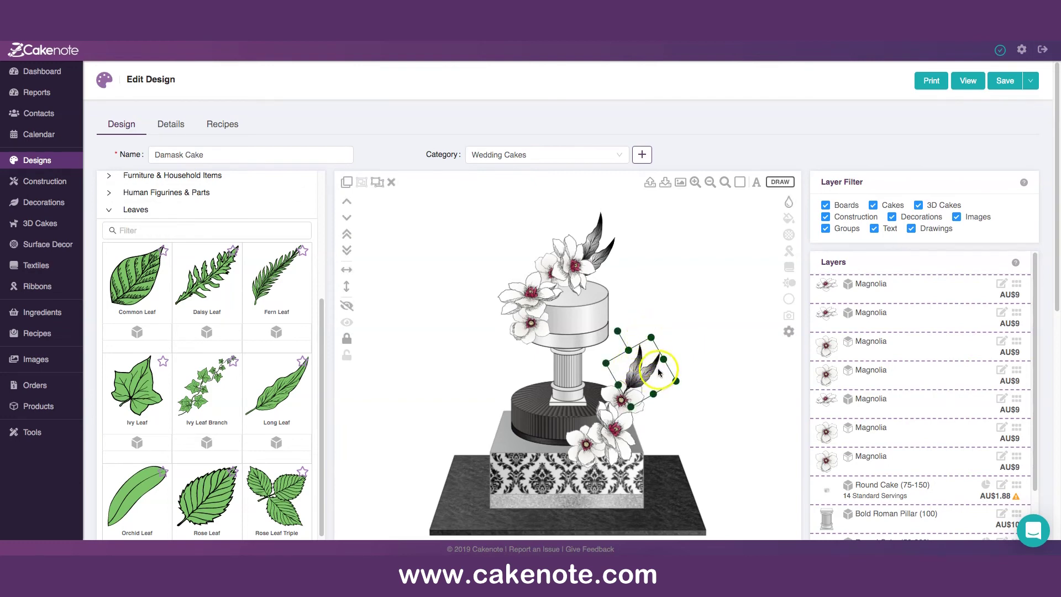
pyautogui.click(381, 185)
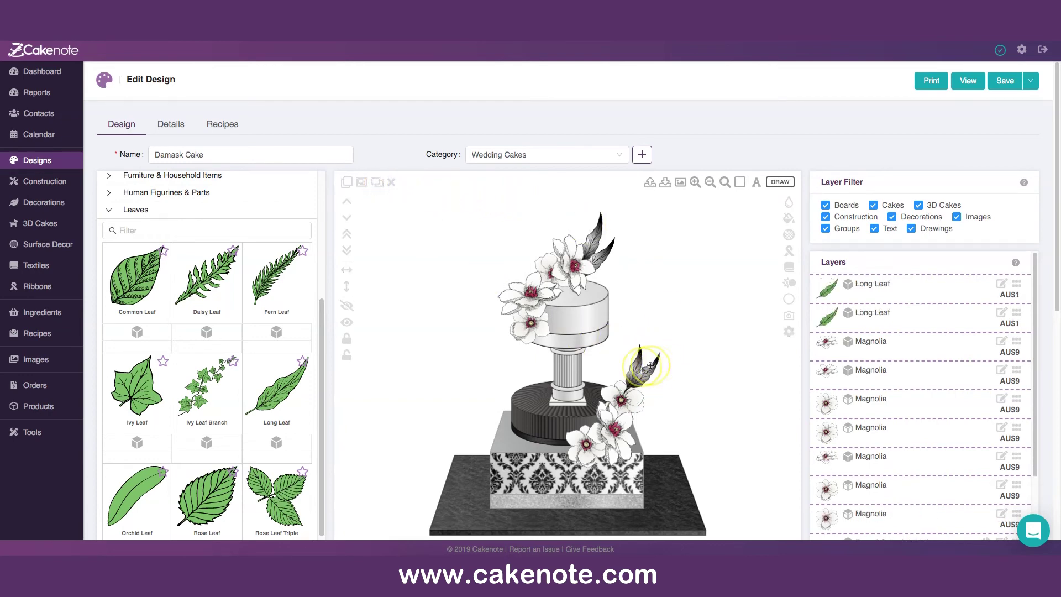
# Step: Reposition the two ungrouped leaves individually so they fan out from the uppermost of the lower magnolias
pyautogui.moveTo(636, 366); pyautogui.dragTo(637, 360)
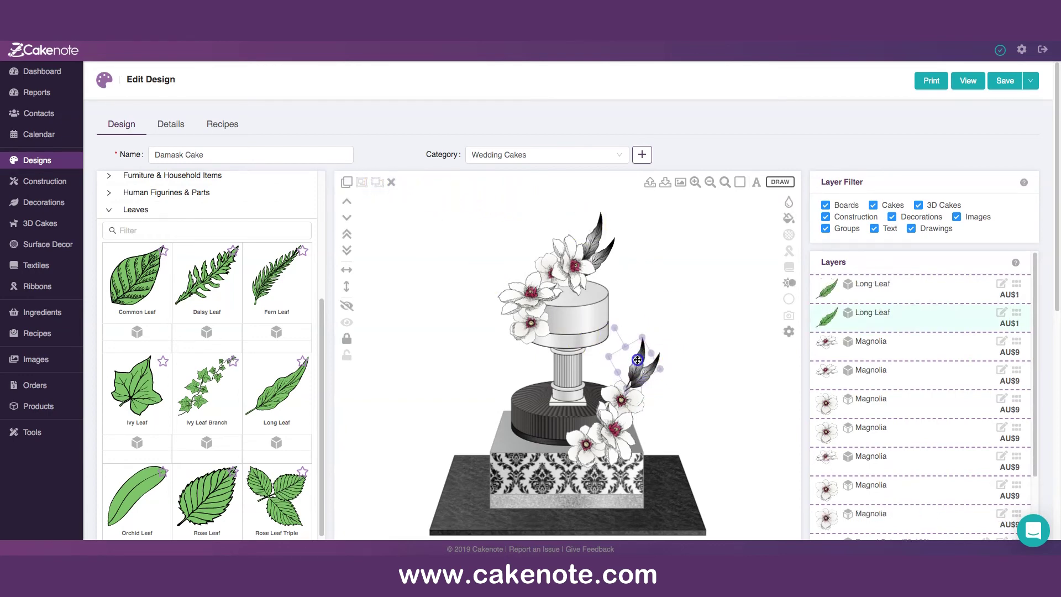
pyautogui.click(665, 375)
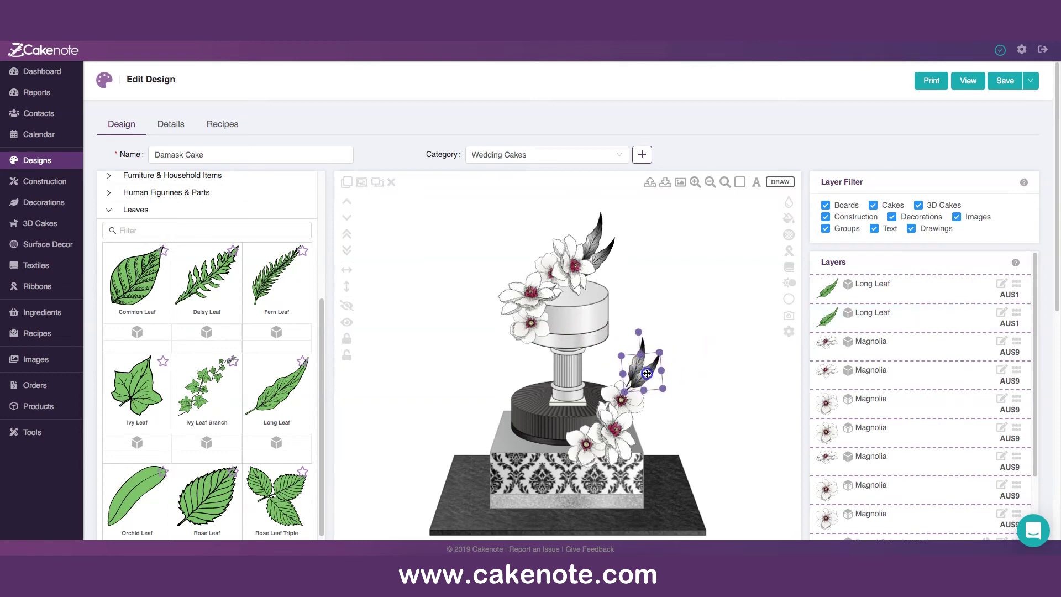
pyautogui.moveTo(647, 374); pyautogui.dragTo(645, 376)
pyautogui.click(690, 357)
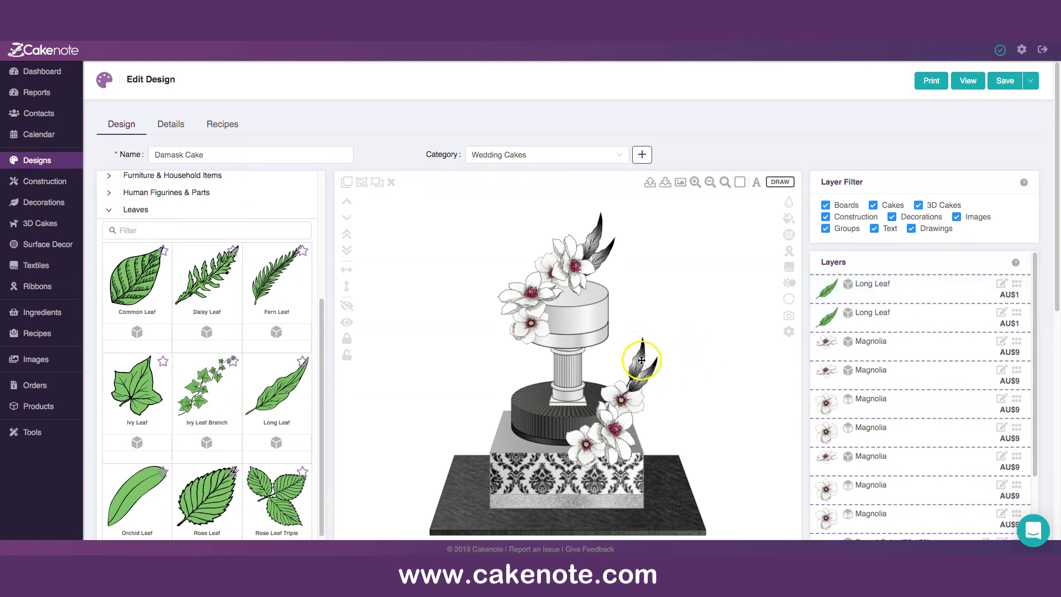
pyautogui.click(641, 361)
pyautogui.click(706, 383)
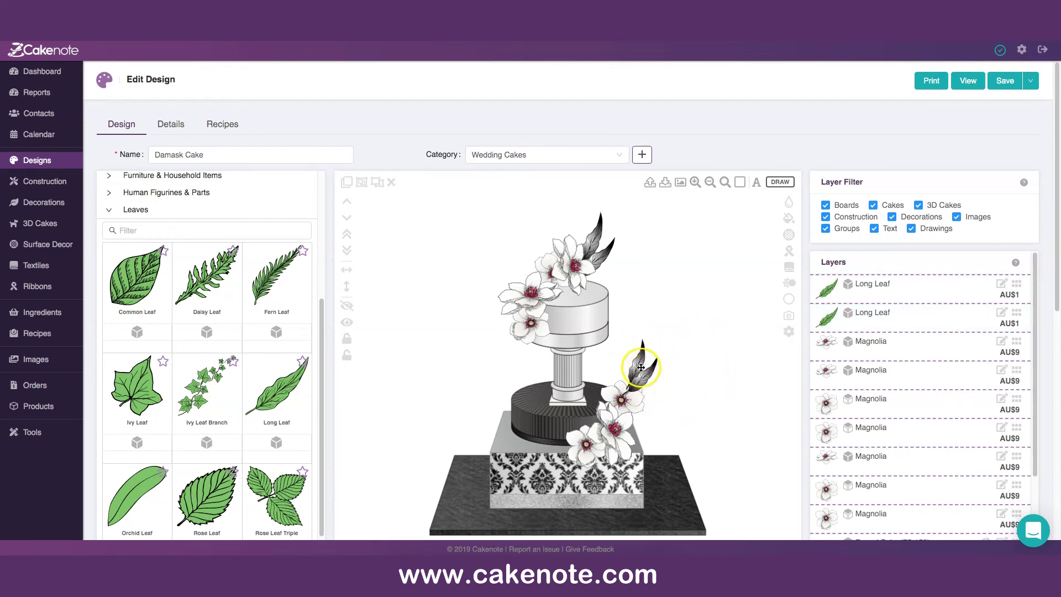
pyautogui.click(655, 381)
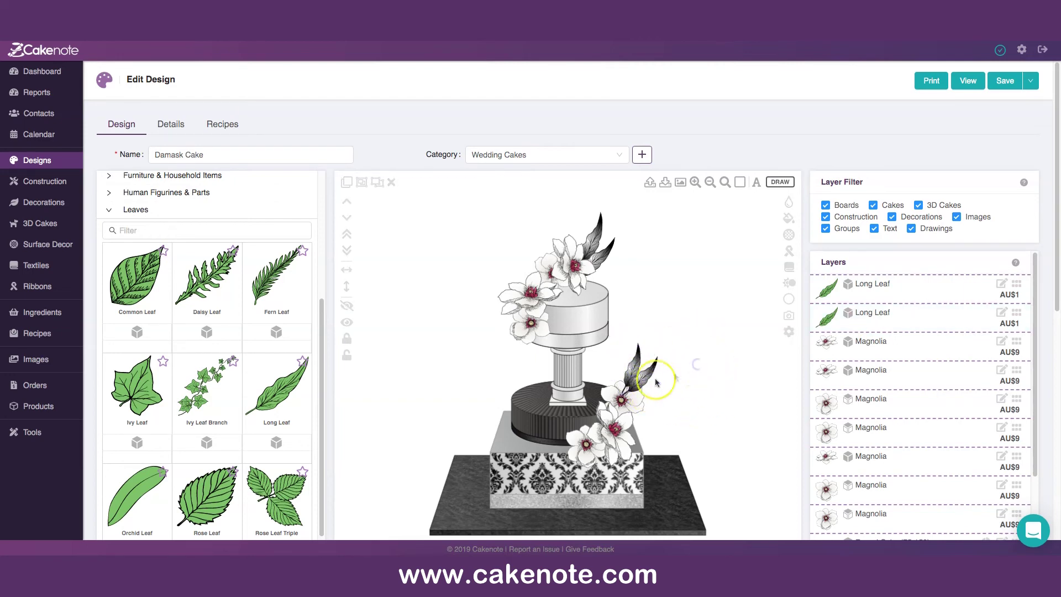
pyautogui.moveTo(645, 381); pyautogui.dragTo(647, 381)
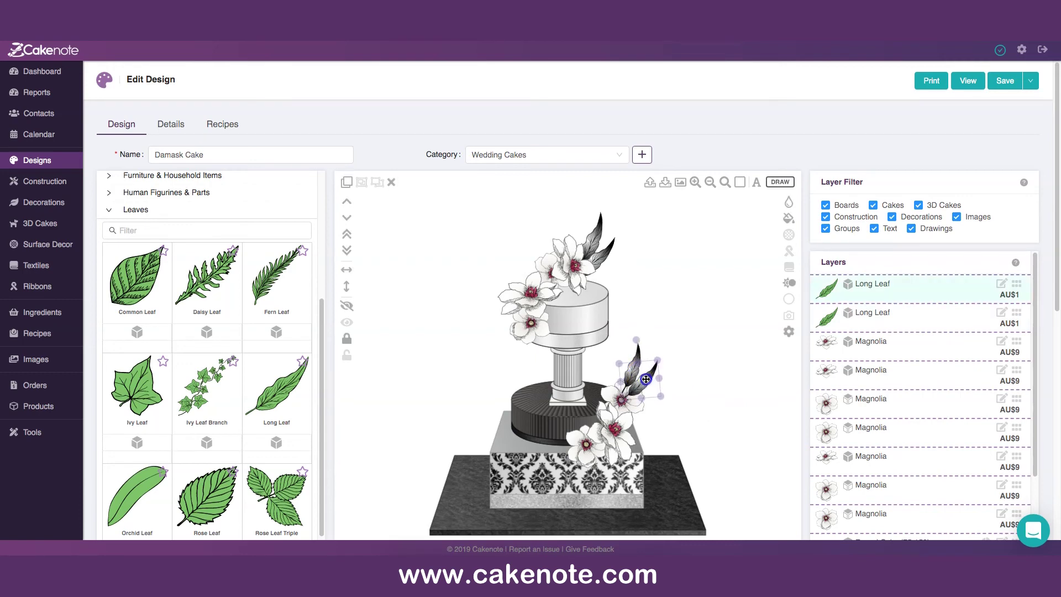
pyautogui.click(663, 394)
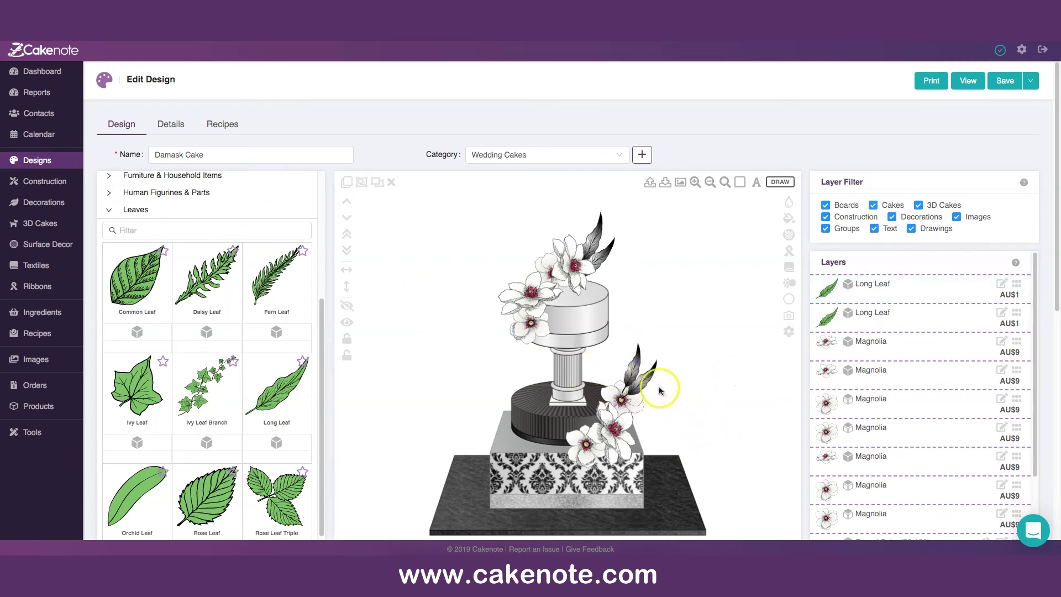
# Step: Send both leaves beside the lower magnolias to the back of the layer order
pyautogui.click(347, 251)
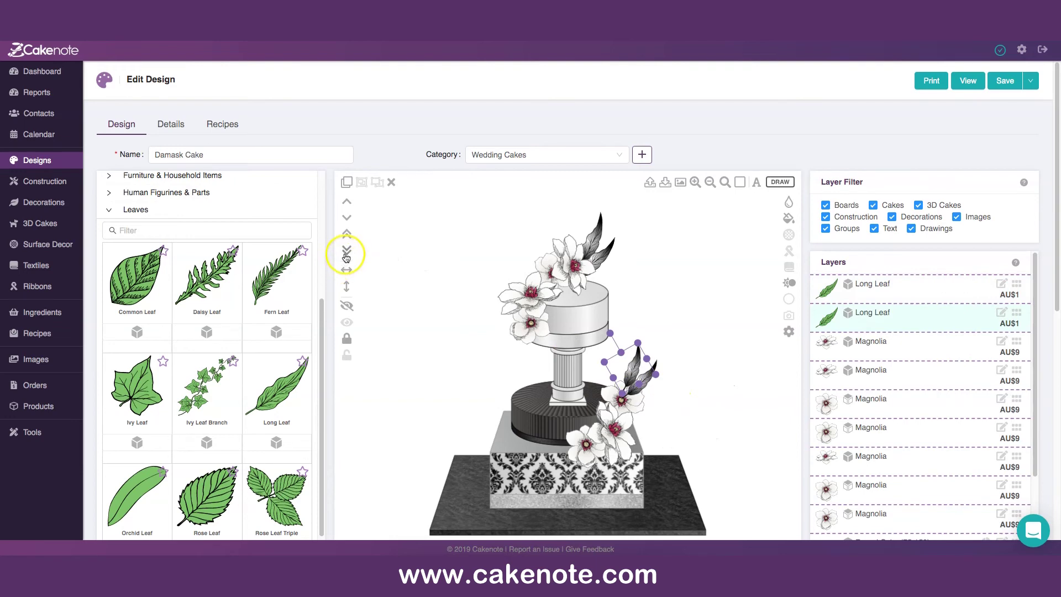
pyautogui.click(725, 383)
pyautogui.click(629, 367)
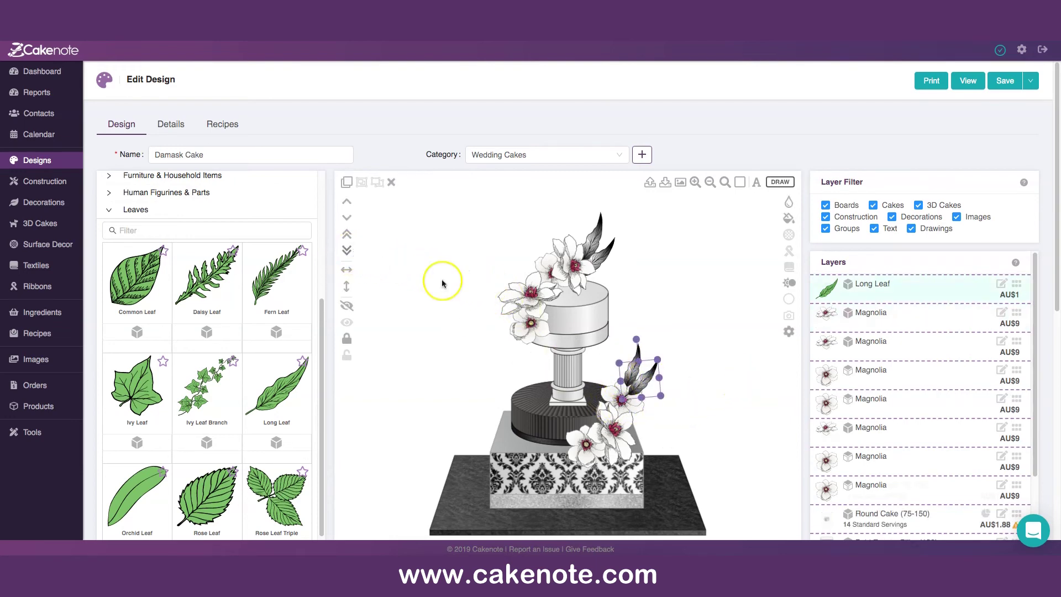
pyautogui.click(746, 395)
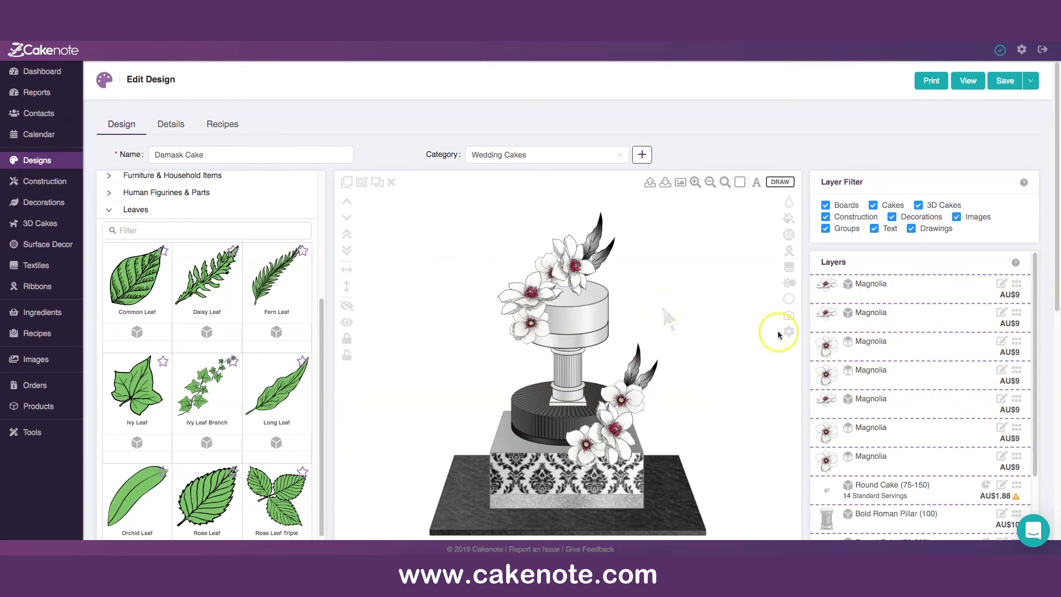
# Step: Nudge the taller leaf behind the lower magnolias slightly up and to the right
pyautogui.click(634, 363)
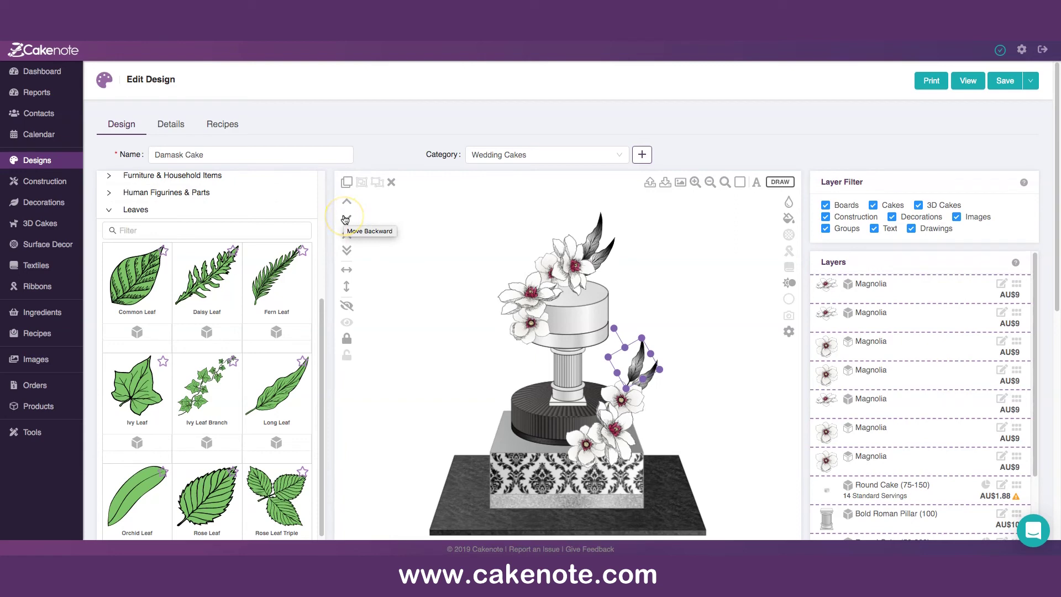
pyautogui.click(351, 237)
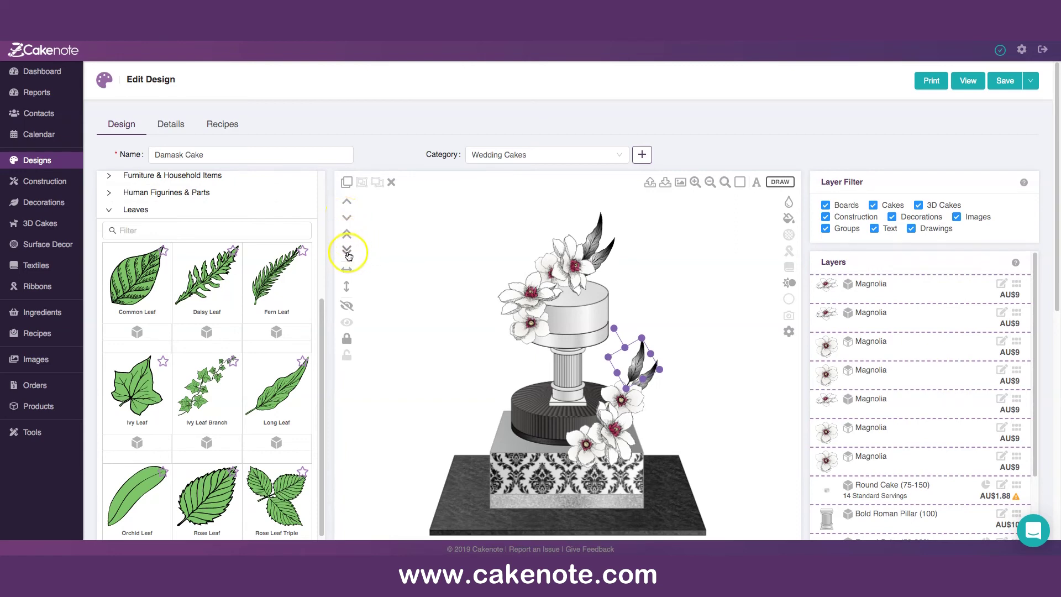
pyautogui.click(406, 240)
pyautogui.click(636, 368)
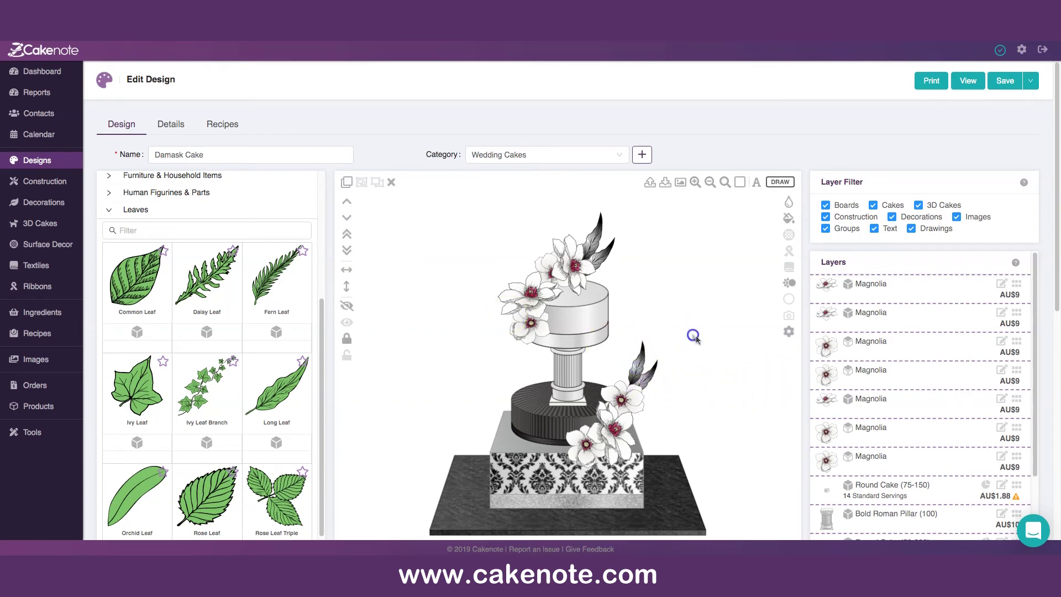
pyautogui.click(371, 376)
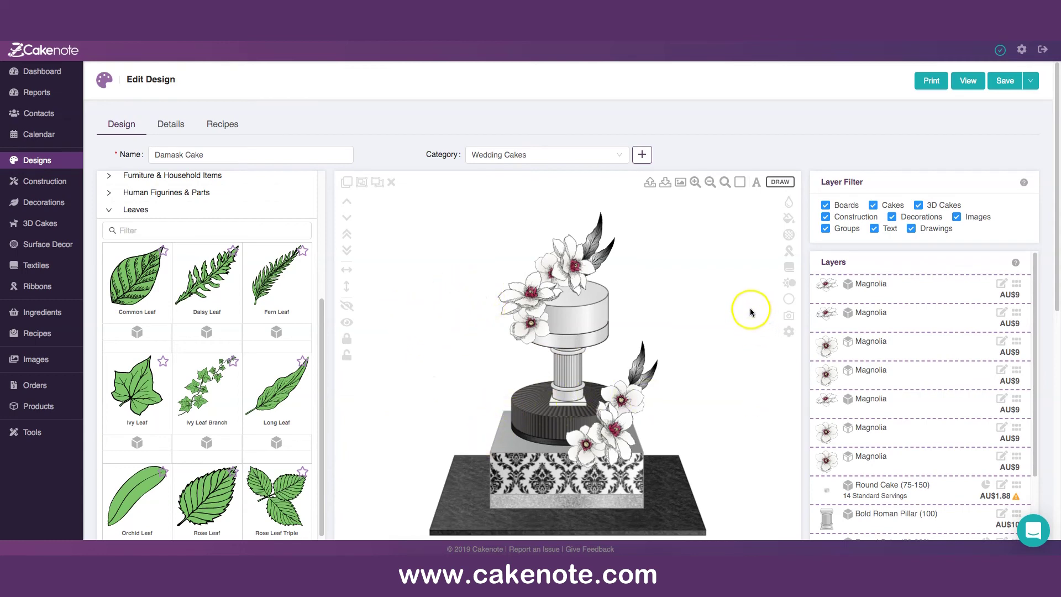
# Step: Select all elements of the cake design and move them down together on the canvas
pyautogui.scroll(-3, 750, 311)
pyautogui.moveTo(722, 473); pyautogui.dragTo(423, 104)
pyautogui.moveTo(564, 209); pyautogui.dragTo(569, 259)
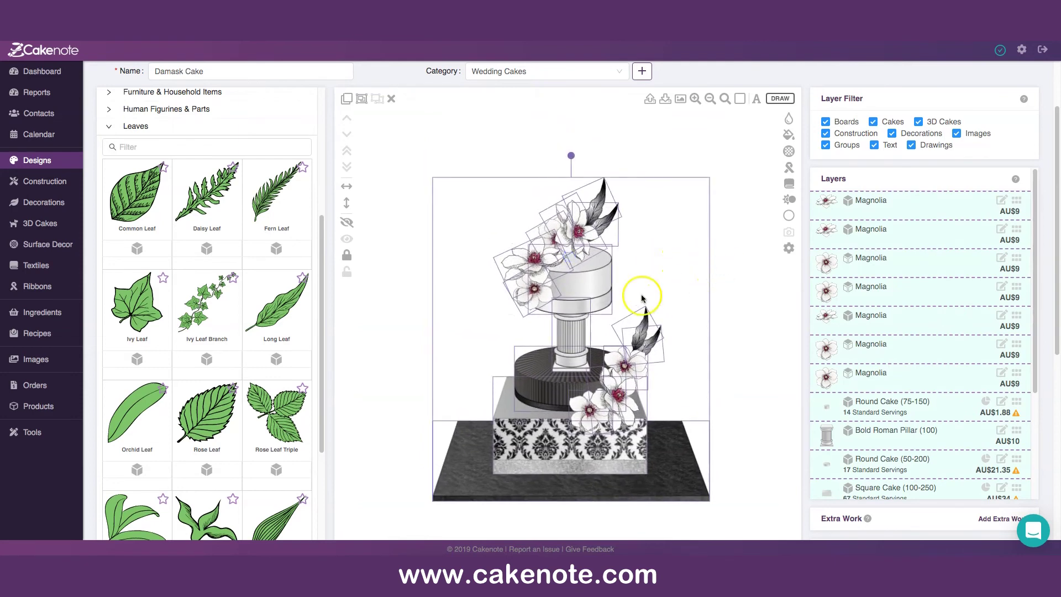
pyautogui.click(403, 235)
# Step: Add a Tendril Branch from the Branches and Sticks decorations to the design
pyautogui.scroll(-5, 235, 265)
pyautogui.scroll(10, 201, 398)
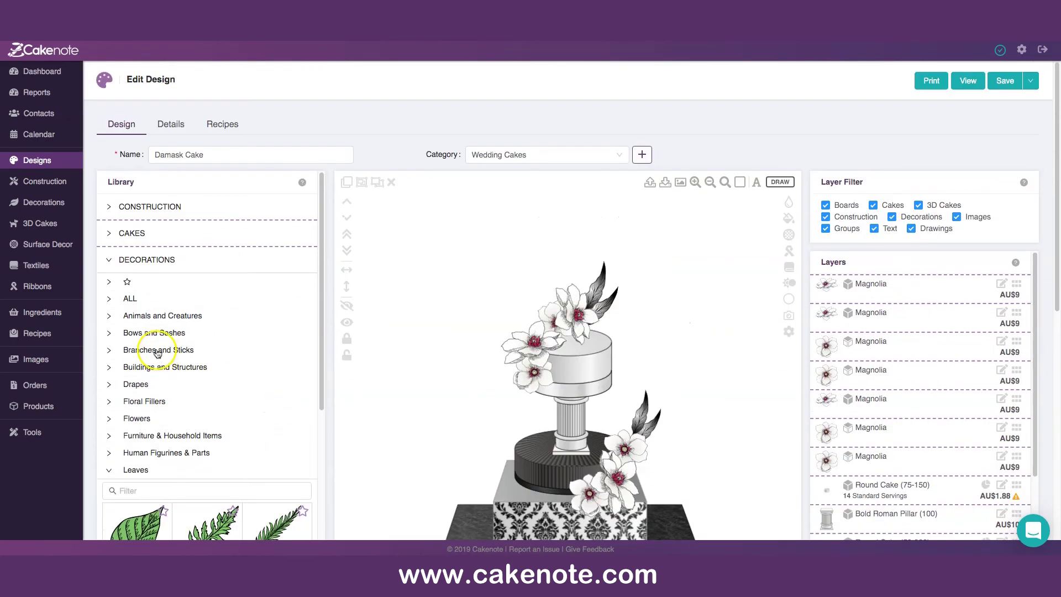
pyautogui.click(157, 350)
pyautogui.scroll(-1, 270, 327)
pyautogui.scroll(-5, 270, 327)
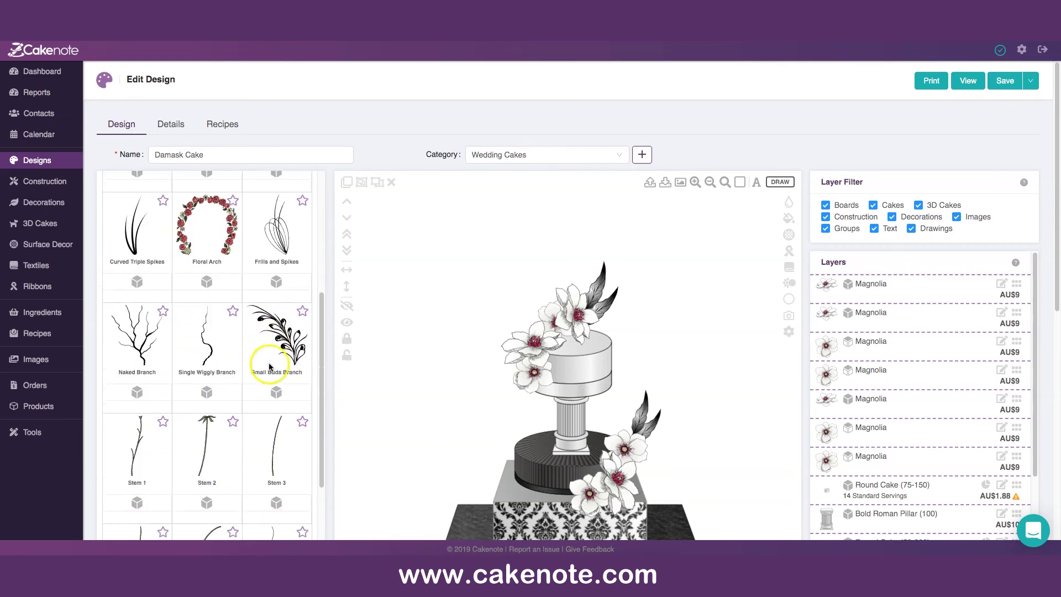
pyautogui.scroll(-2, 269, 369)
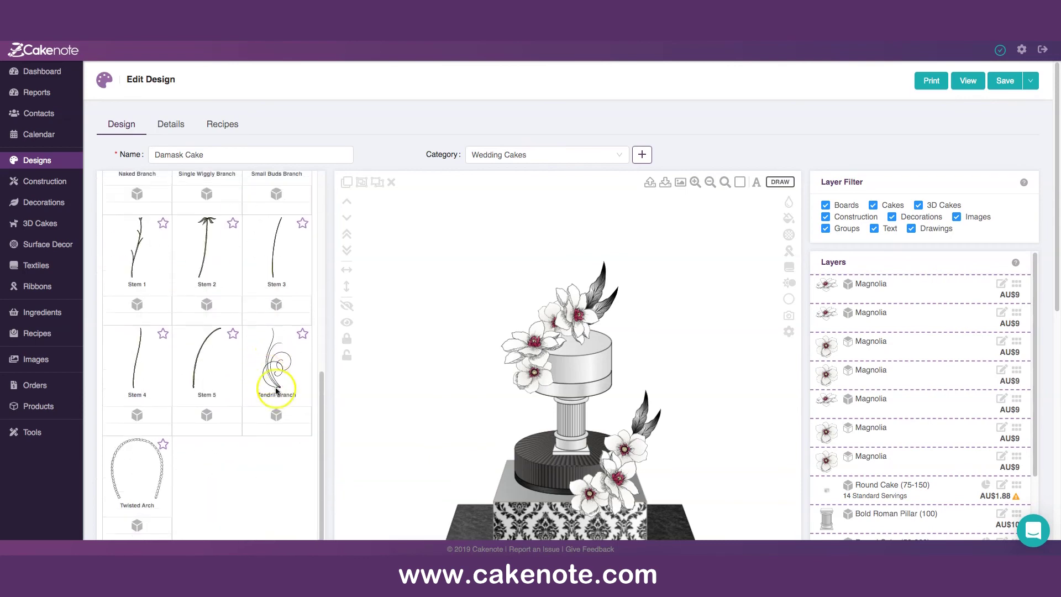
pyautogui.click(278, 415)
pyautogui.click(384, 251)
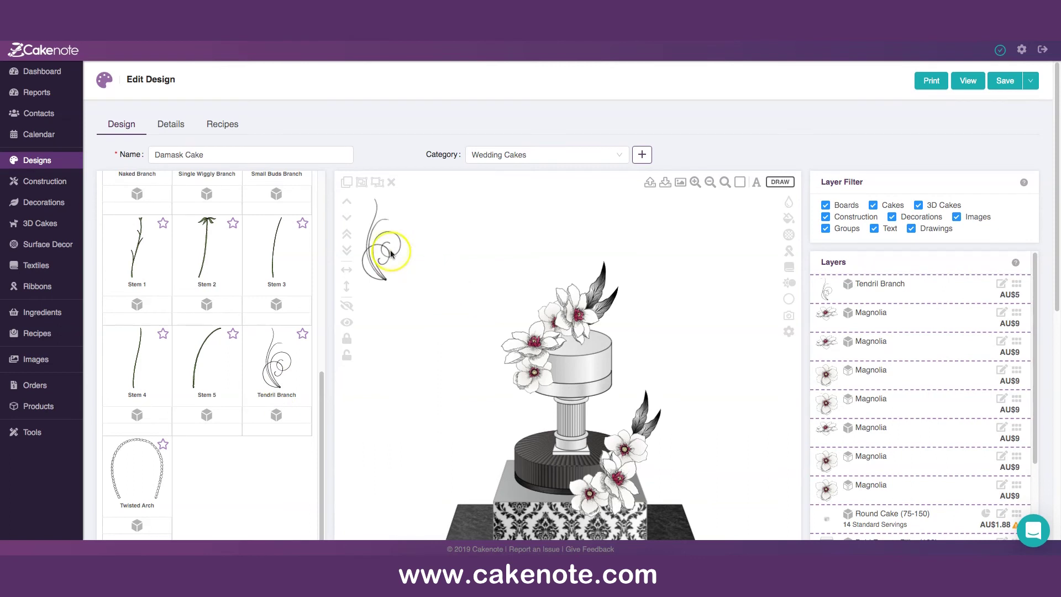
# Step: Place the tendril branch above the lower magnolias beside their leaves and rotate it counterclockwise
pyautogui.click(374, 247)
pyautogui.moveTo(362, 239); pyautogui.dragTo(649, 383)
pyautogui.moveTo(644, 313); pyautogui.dragTo(619, 317)
pyautogui.moveTo(653, 379)
pyautogui.mouseDown()
pyautogui.moveTo(635, 386)
pyautogui.moveTo(639, 396)
pyautogui.mouseUp()
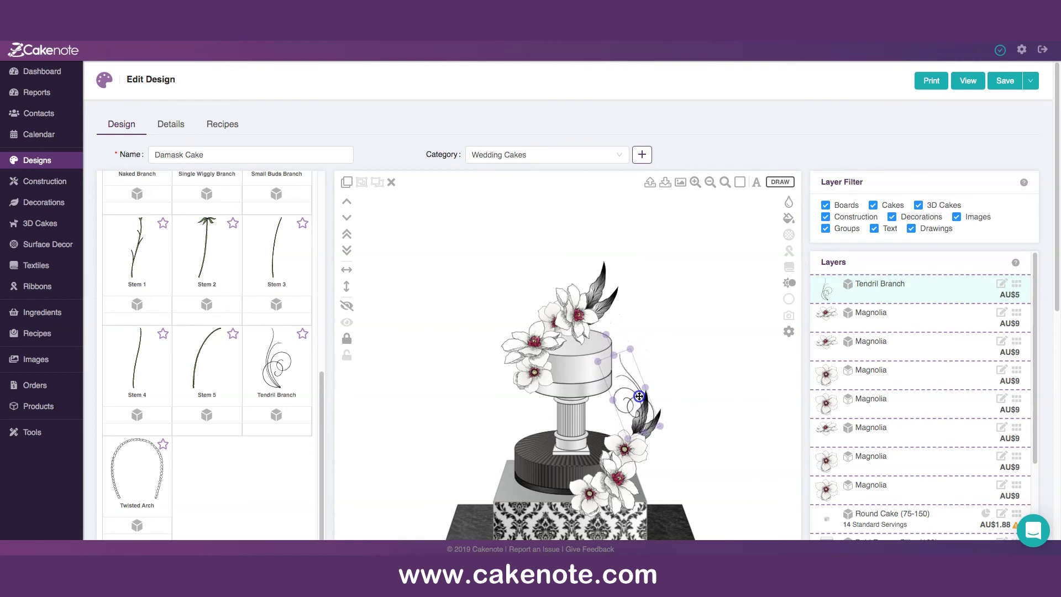
pyautogui.click(692, 369)
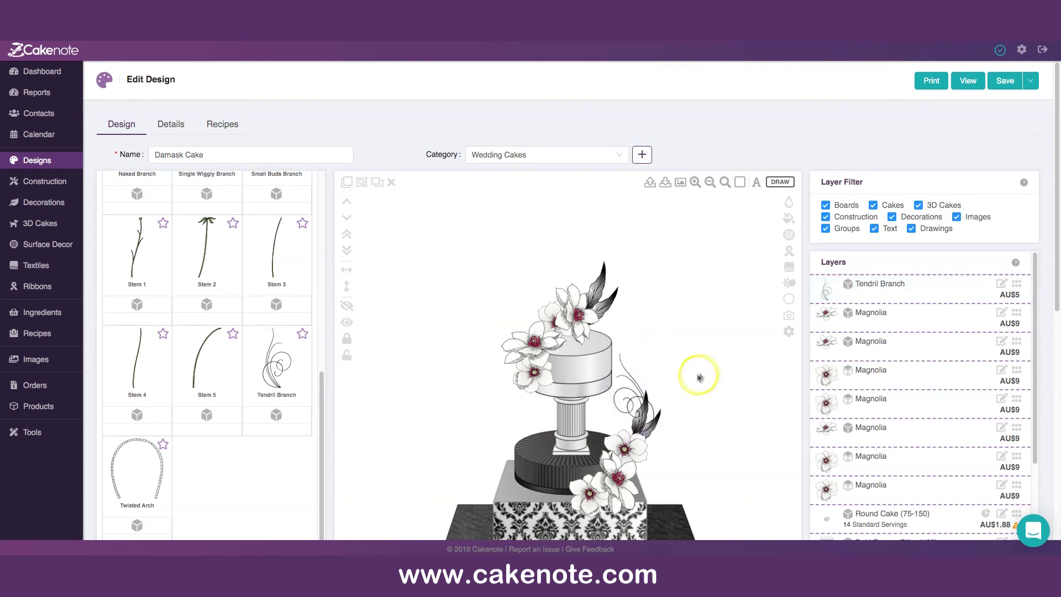
pyautogui.click(639, 390)
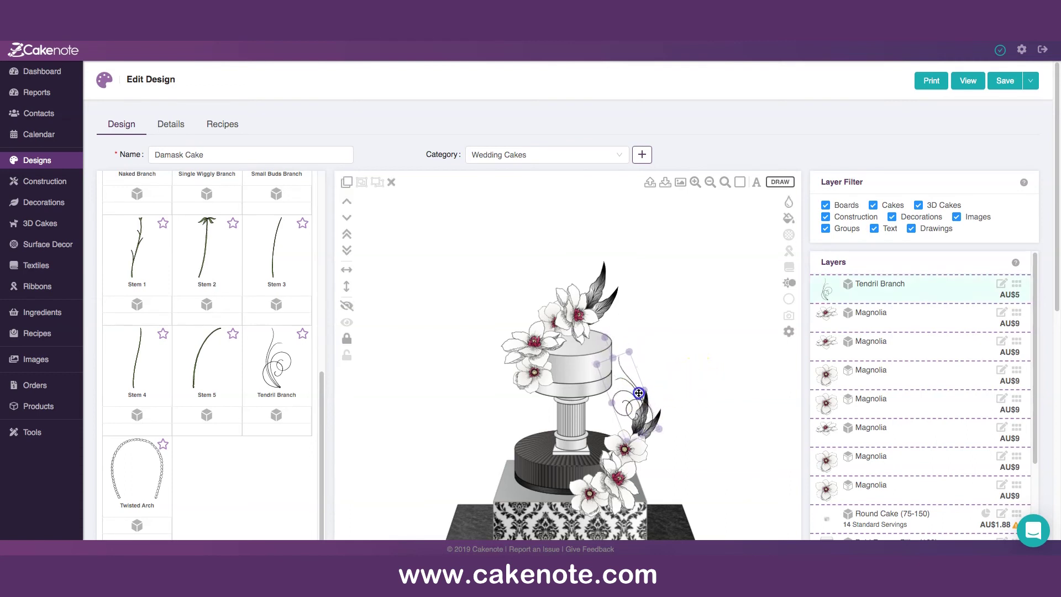
pyautogui.click(692, 355)
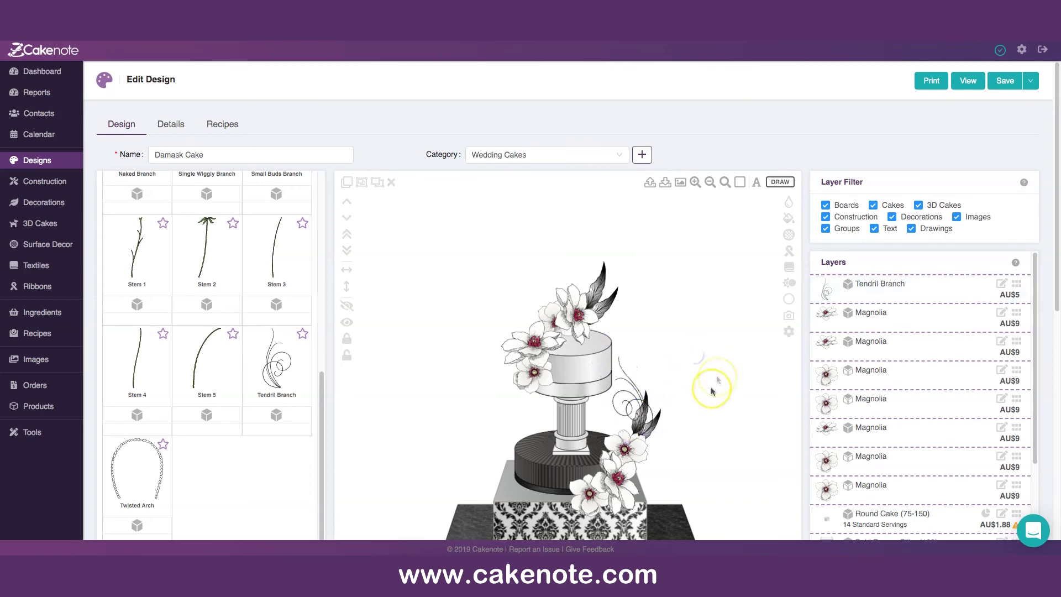
# Step: Move the rightmost magnolia of the lower cluster slightly down and left, and settle its two leaves lower behind it
pyautogui.scroll(-2, 717, 355)
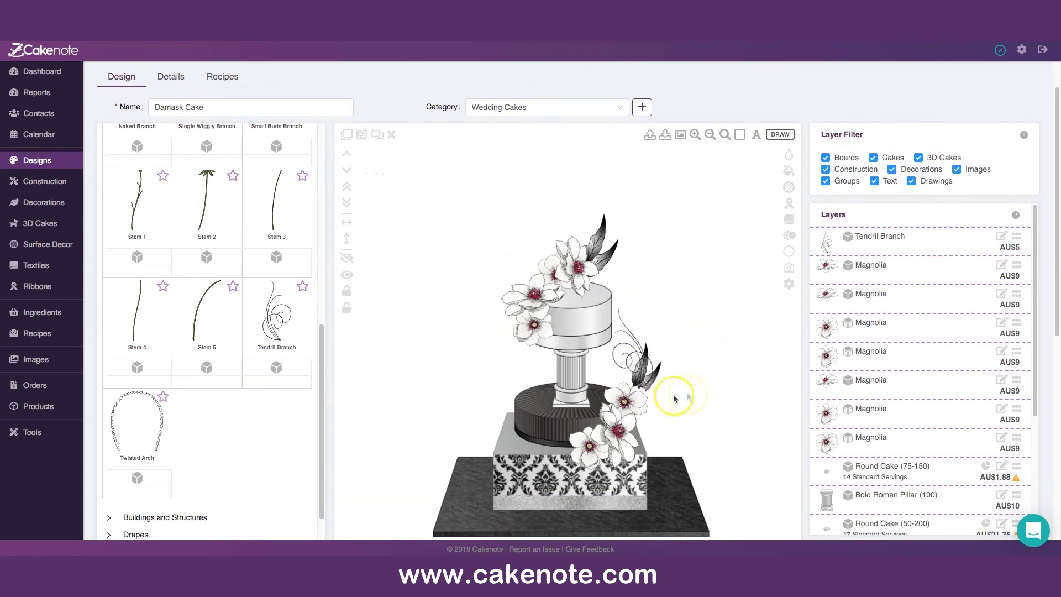
pyautogui.moveTo(637, 399); pyautogui.dragTo(637, 402)
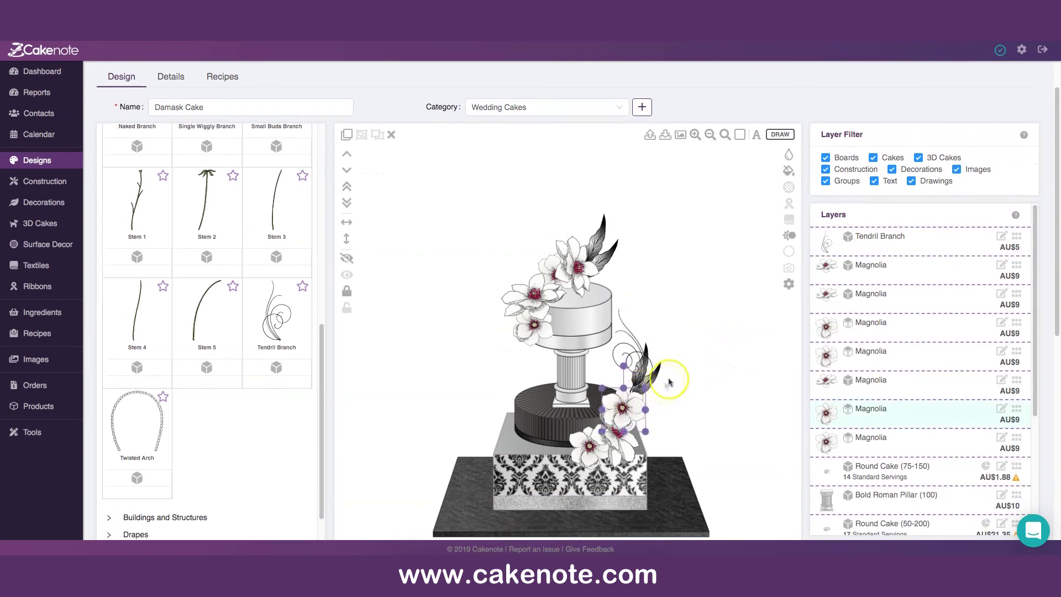
pyautogui.click(690, 359)
pyautogui.click(639, 376)
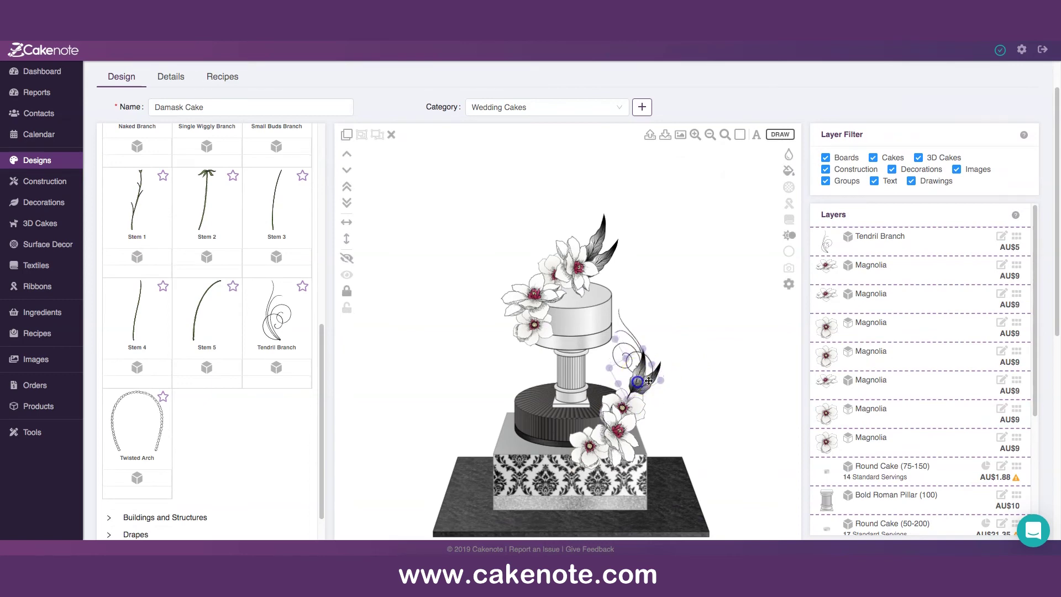
pyautogui.click(650, 381)
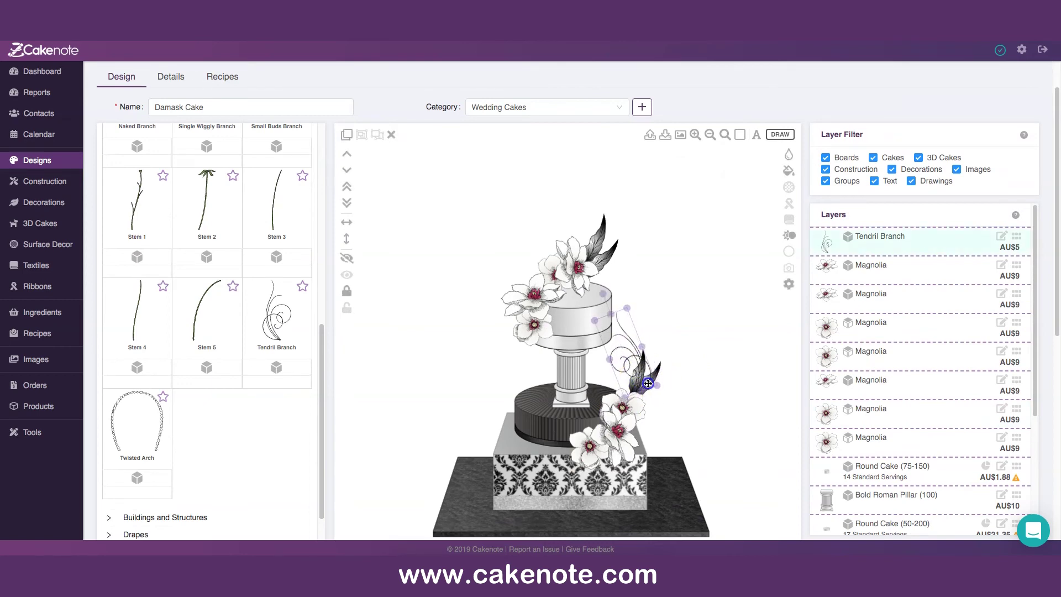
pyautogui.click(687, 359)
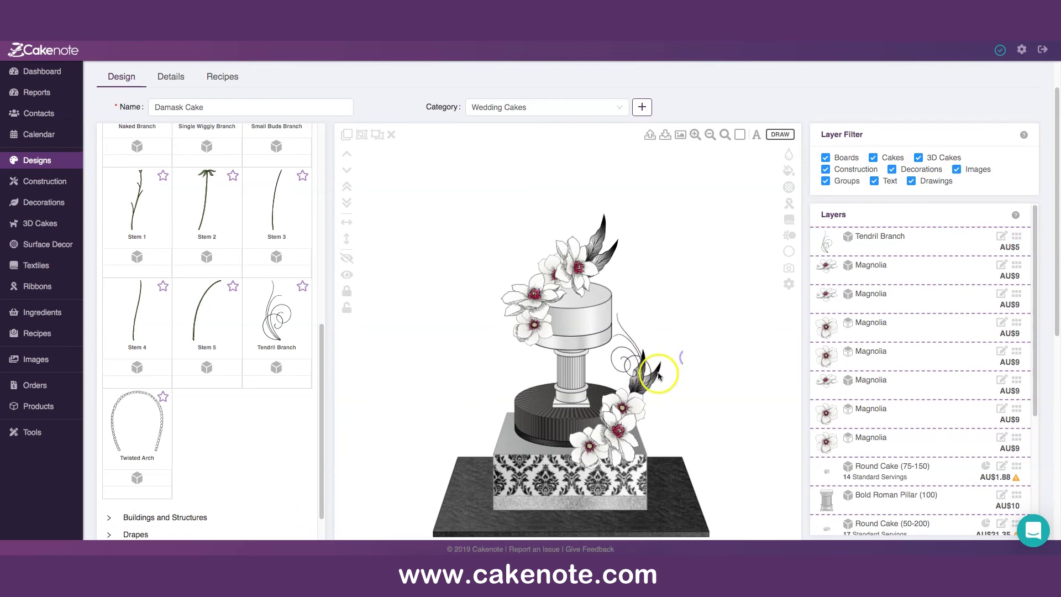
pyautogui.click(658, 371)
pyautogui.click(702, 338)
# Step: Rotate the tendril branch above the lower magnolias slightly more upright and nudge it closer to the leaves
pyautogui.click(635, 355)
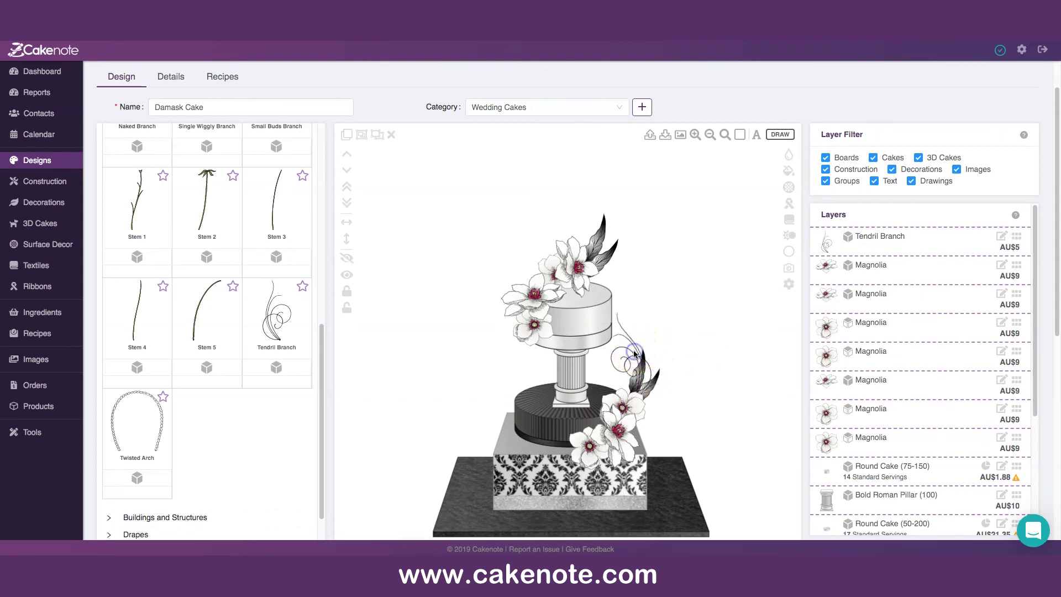
pyautogui.click(633, 353)
pyautogui.moveTo(633, 294); pyautogui.dragTo(616, 296)
pyautogui.click(634, 350)
pyautogui.click(635, 349)
pyautogui.moveTo(636, 347); pyautogui.dragTo(638, 350)
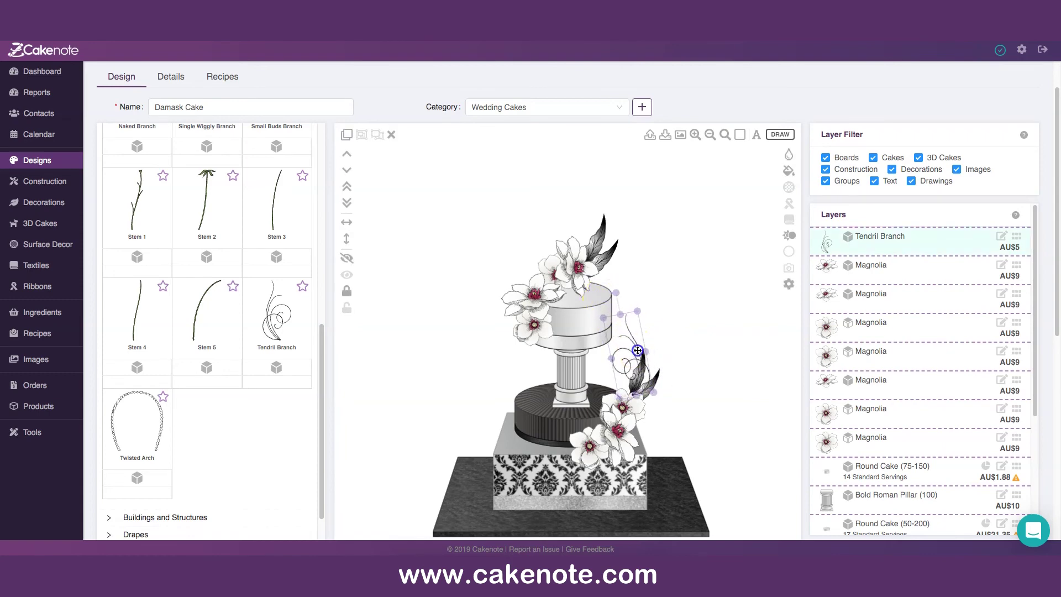
pyautogui.click(715, 320)
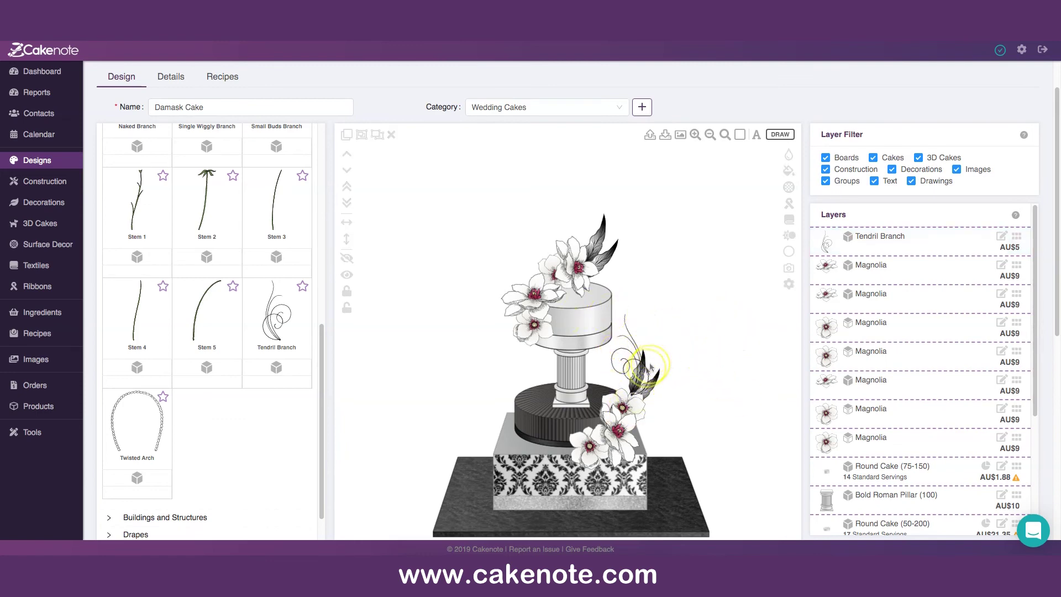
# Step: Duplicate the tendril branch, place the copy above the upper magnolias beside their leaves, and tilt it slightly further counterclockwise
pyautogui.click(633, 356)
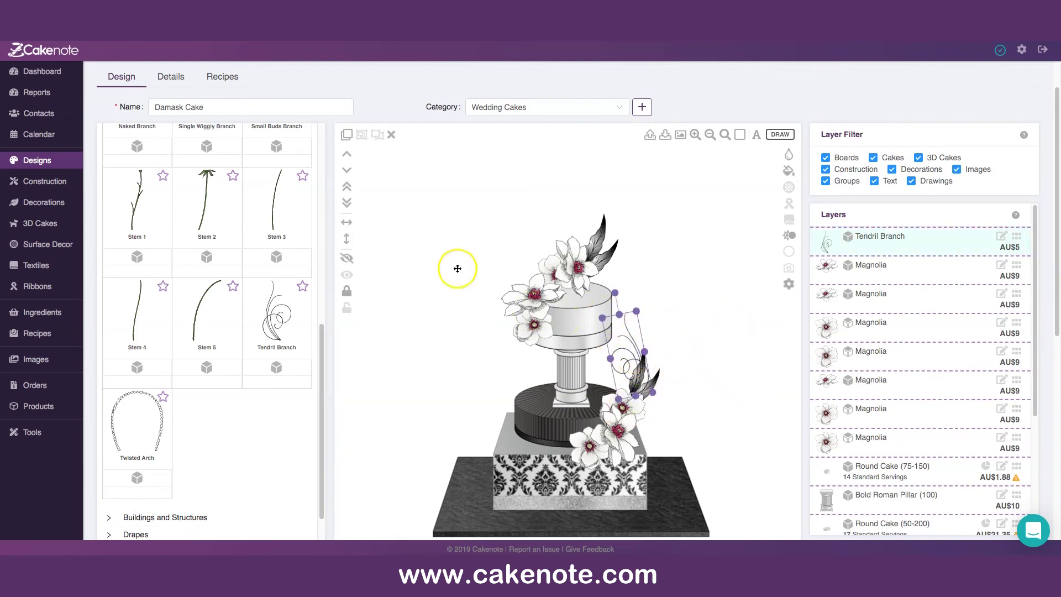
pyautogui.click(347, 135)
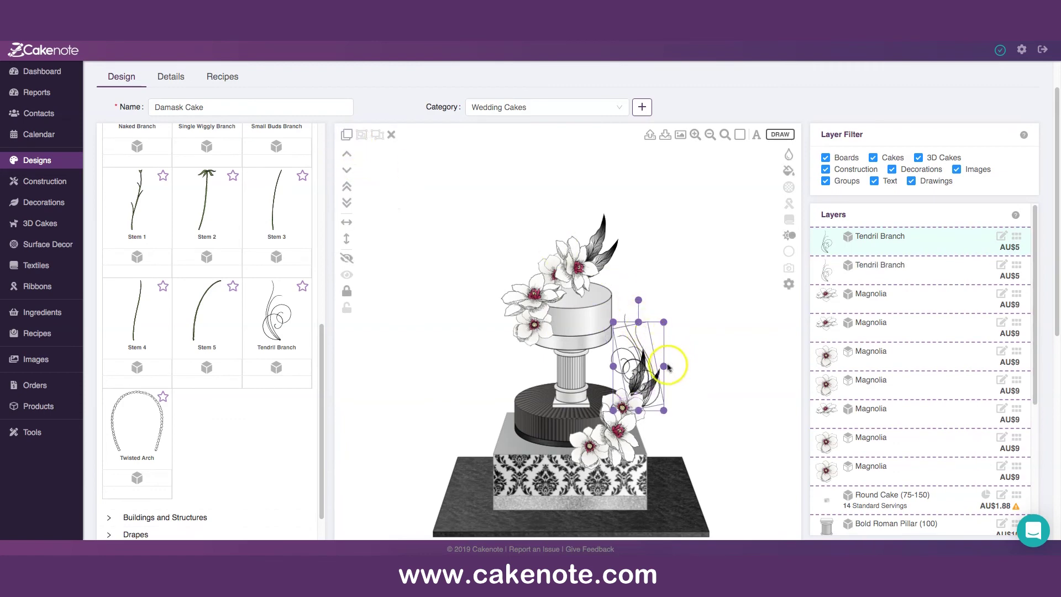
pyautogui.moveTo(651, 358); pyautogui.dragTo(597, 199)
pyautogui.moveTo(584, 155); pyautogui.dragTo(576, 162)
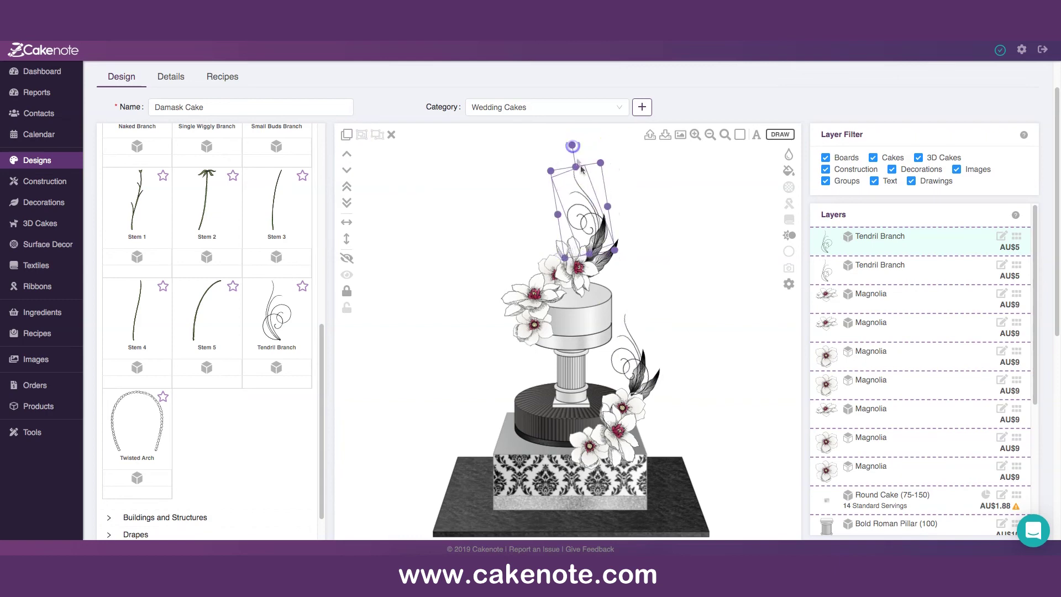
pyautogui.click(675, 219)
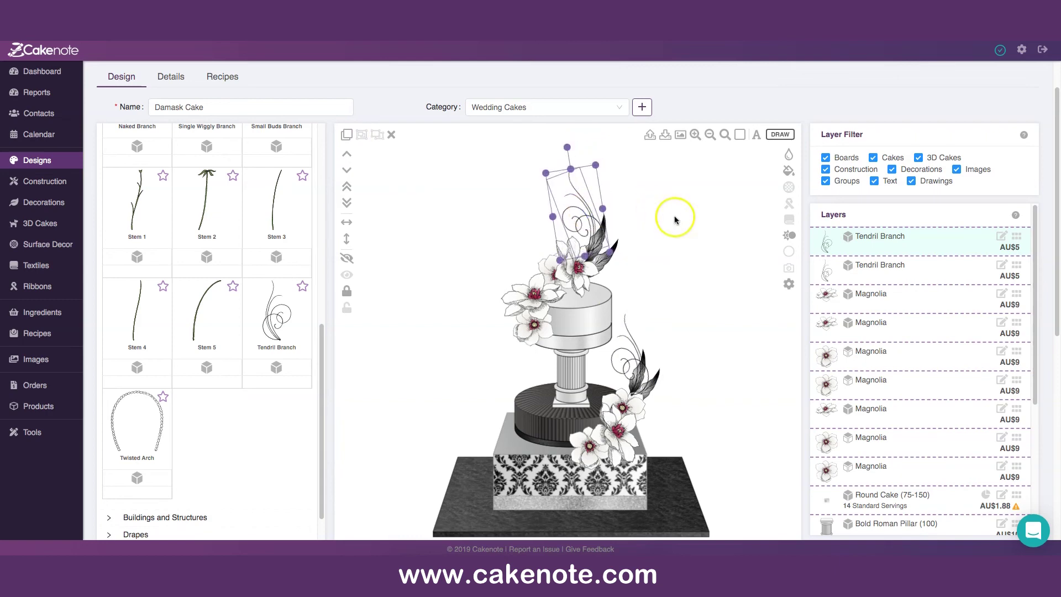
pyautogui.click(696, 332)
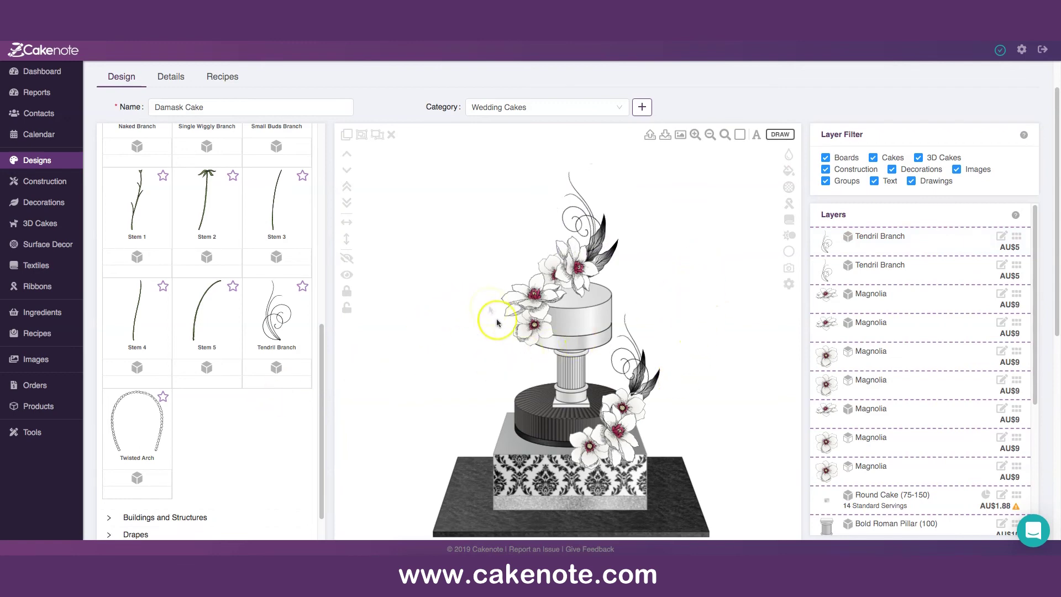
# Step: Add a Small Buds Branch from the Branches and Sticks decorations to the design
pyautogui.scroll(1, 231, 331)
pyautogui.scroll(5, 231, 331)
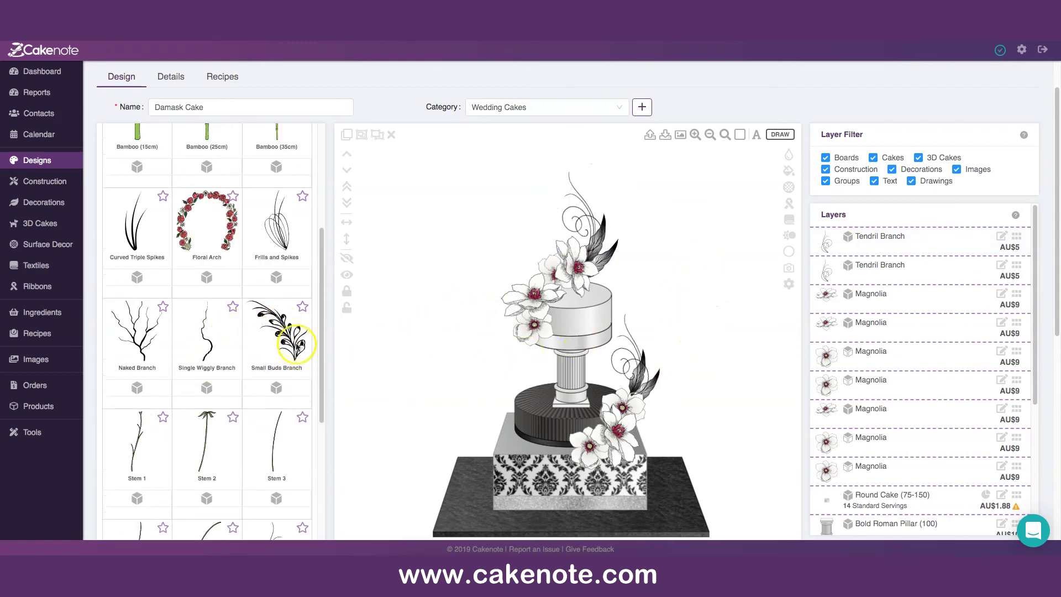
pyautogui.click(277, 389)
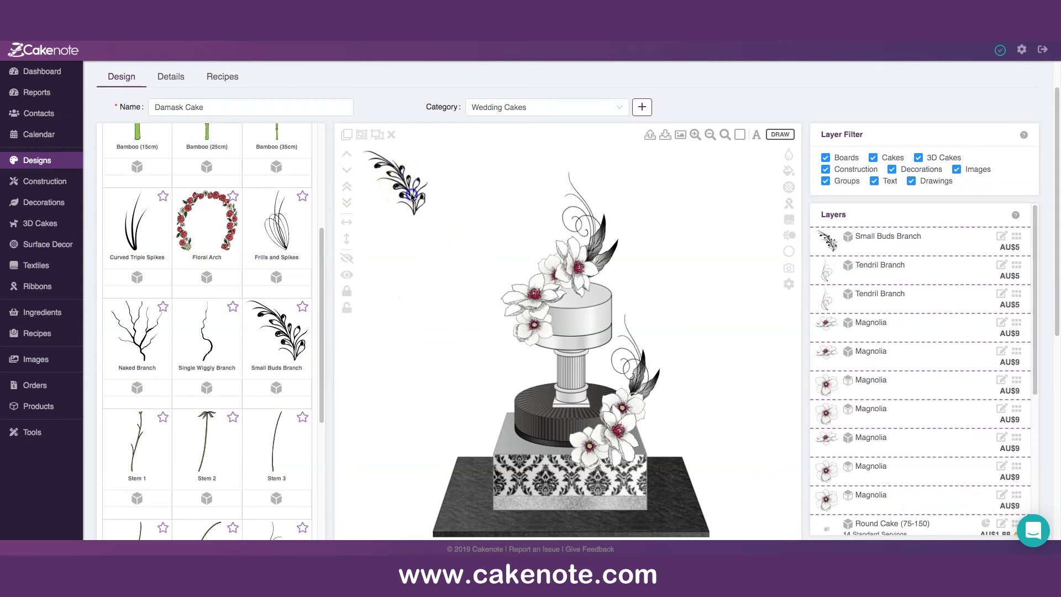
# Step: Rotate the small buds branch to hang downward and place it on the top tier beneath the upper magnolias
pyautogui.click(392, 169)
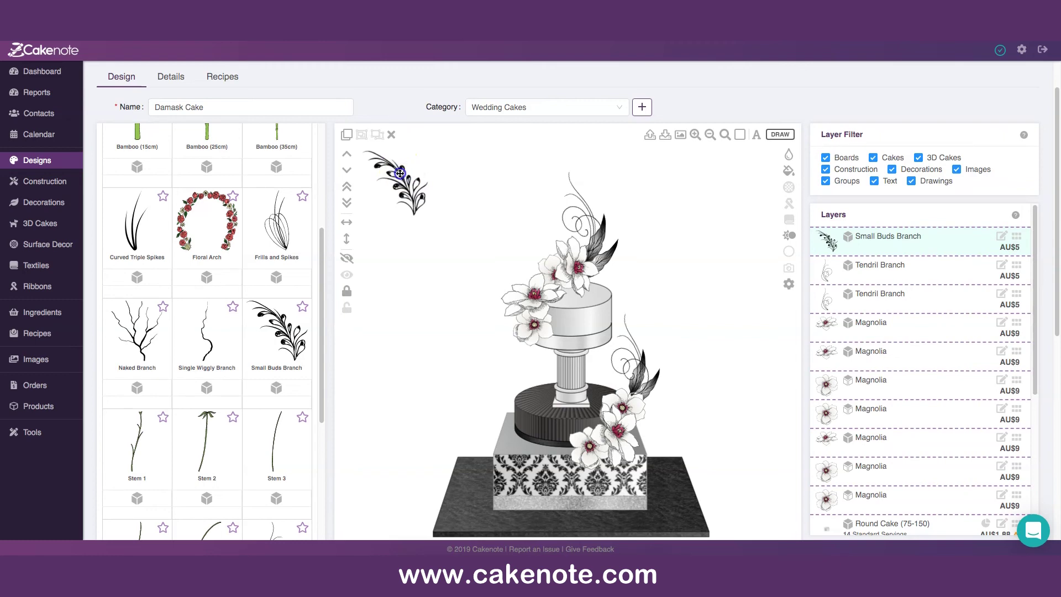
pyautogui.moveTo(401, 176); pyautogui.dragTo(405, 305)
pyautogui.moveTo(408, 258); pyautogui.dragTo(588, 318)
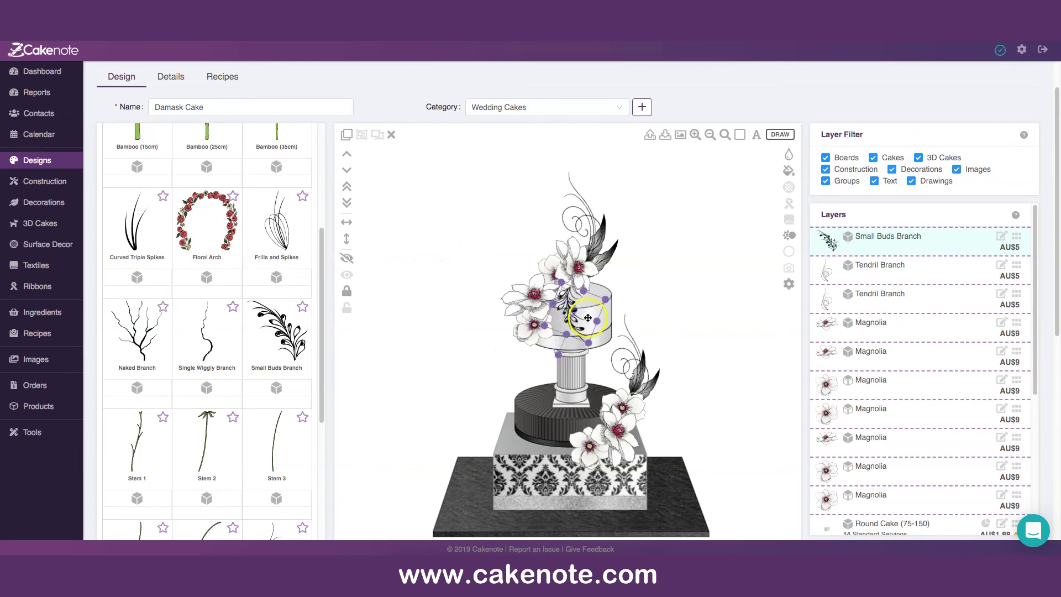
pyautogui.click(551, 355)
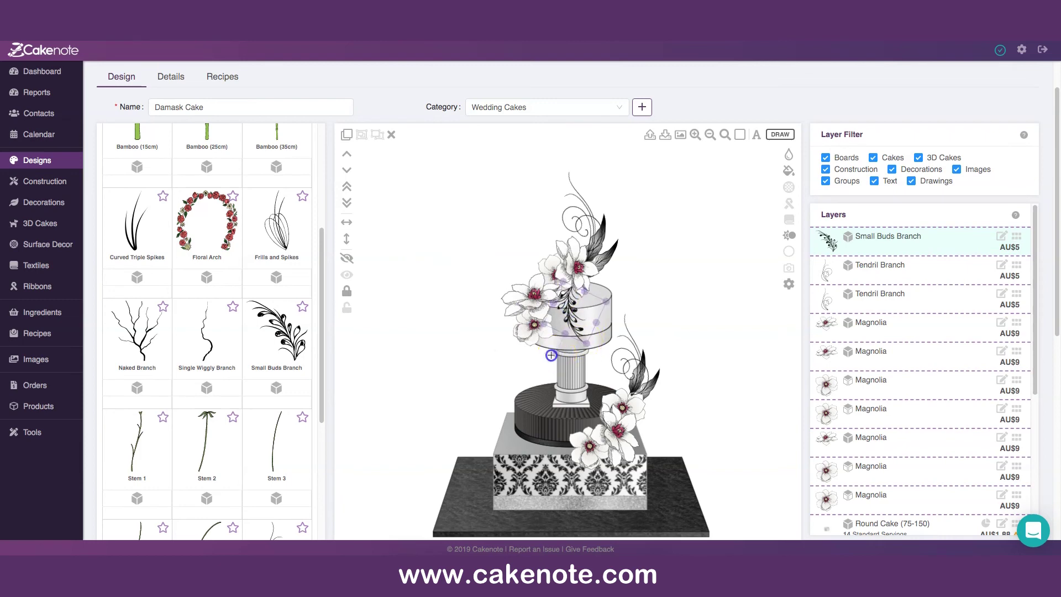
pyautogui.click(566, 312)
pyautogui.moveTo(566, 314); pyautogui.dragTo(569, 313)
pyautogui.click(642, 281)
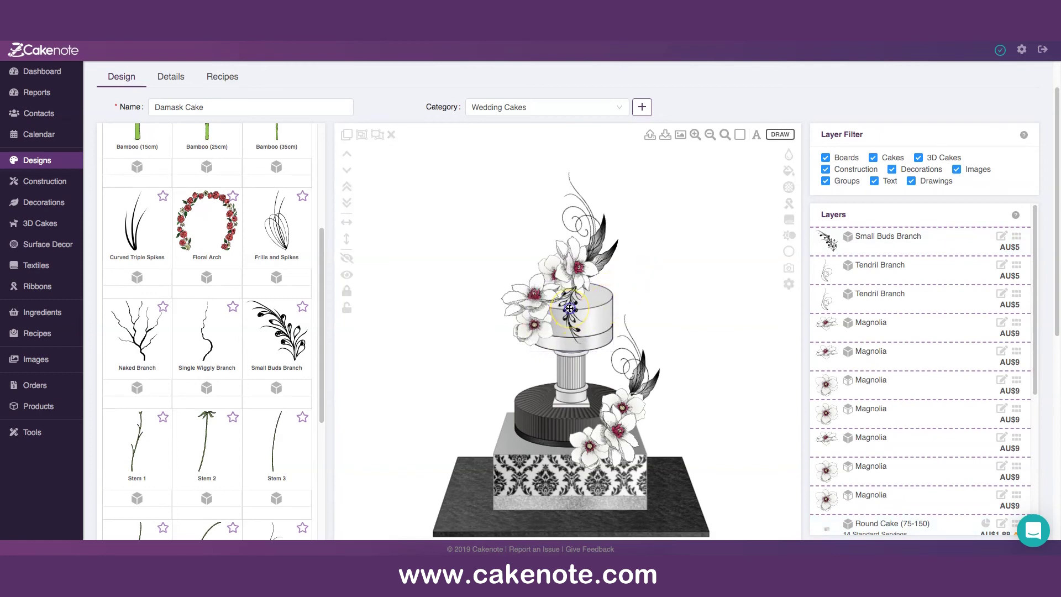
pyautogui.click(570, 308)
pyautogui.click(630, 273)
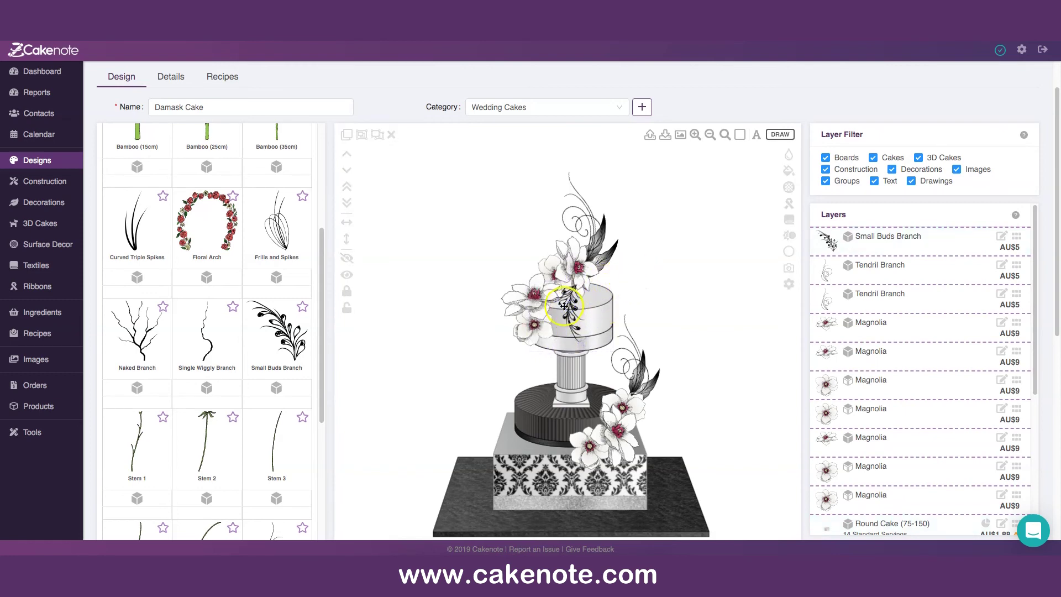
# Step: Bring the upper cluster's rightmost magnolia to the front so it overlaps the top of the small buds branch
pyautogui.click(579, 297)
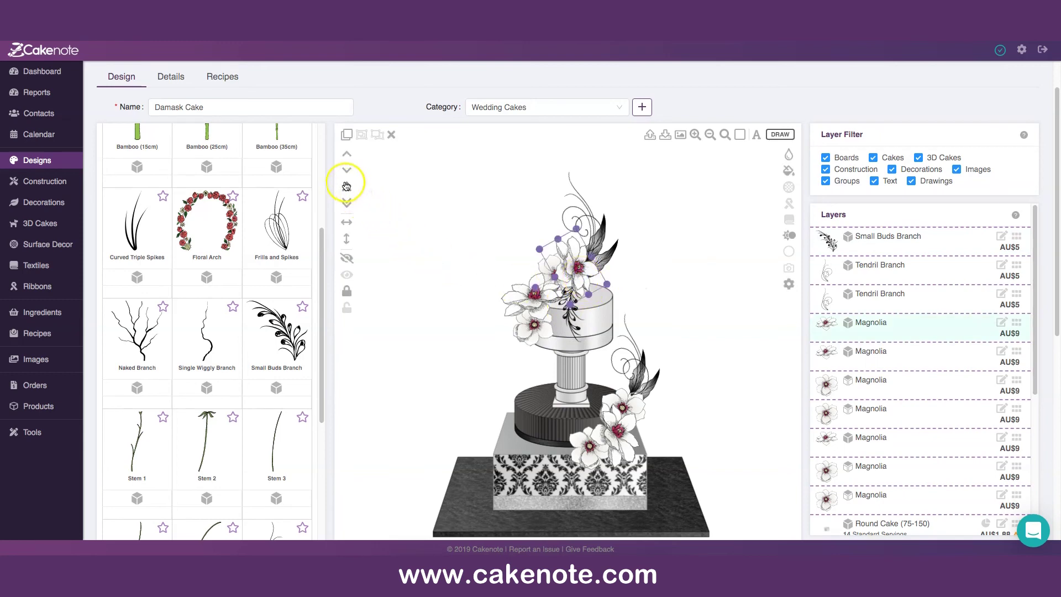
pyautogui.click(719, 288)
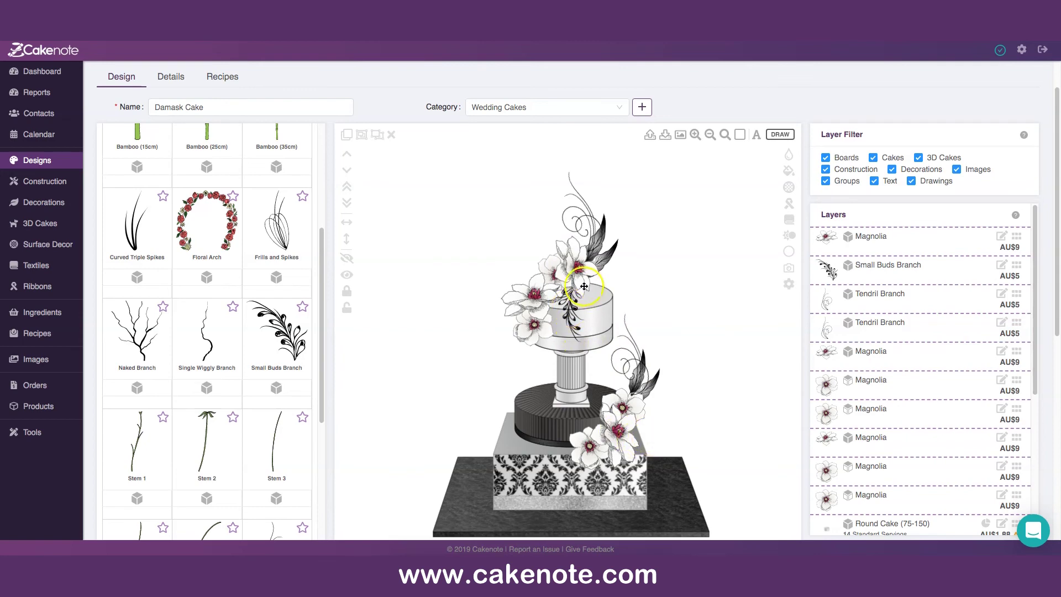
pyautogui.click(573, 303)
pyautogui.click(653, 277)
# Step: Duplicate the small buds branch, move the copy clear of the cake, and rotate it so it points upward
pyautogui.click(575, 301)
pyautogui.click(348, 135)
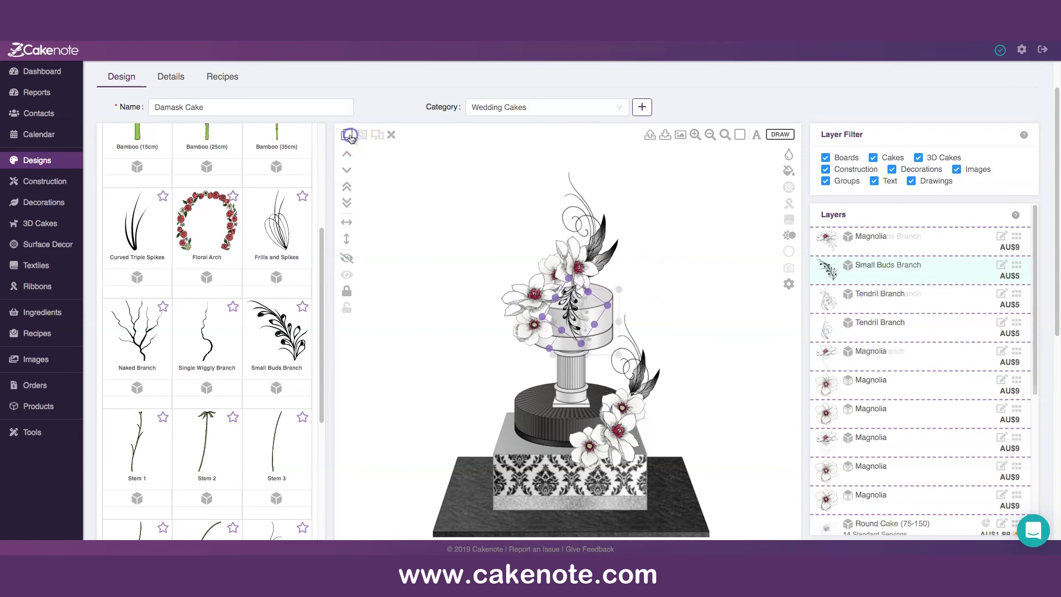
pyautogui.moveTo(573, 303); pyautogui.dragTo(677, 280)
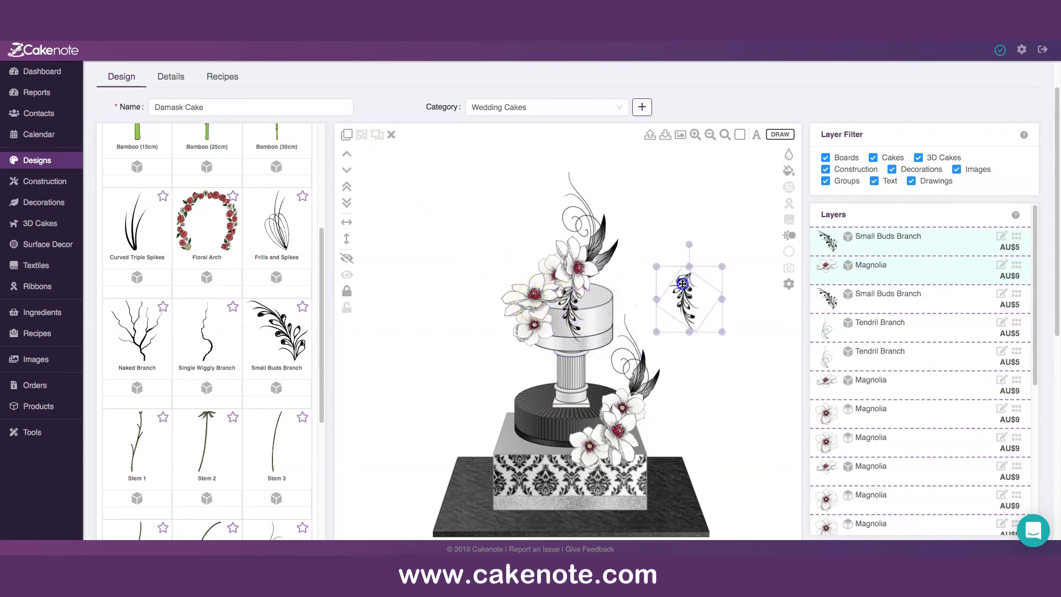
pyautogui.moveTo(690, 244); pyautogui.dragTo(652, 377)
pyautogui.click(690, 308)
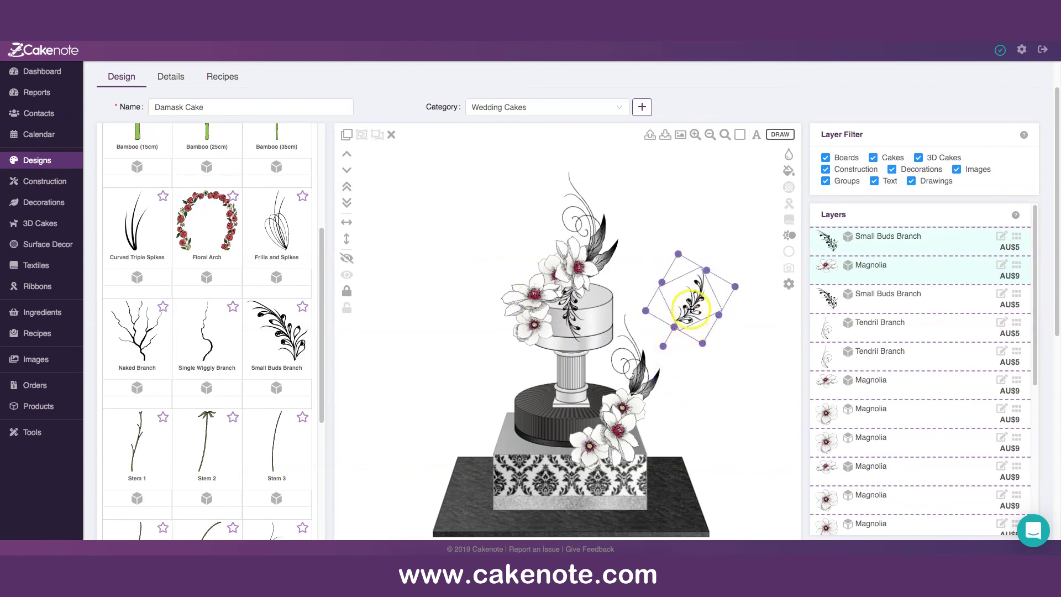
# Step: Place the copied small buds branch beside the lower magnolias and rotate it further clockwise so it fans outward below the leaves
pyautogui.moveTo(691, 307); pyautogui.dragTo(656, 418)
pyautogui.click(645, 462)
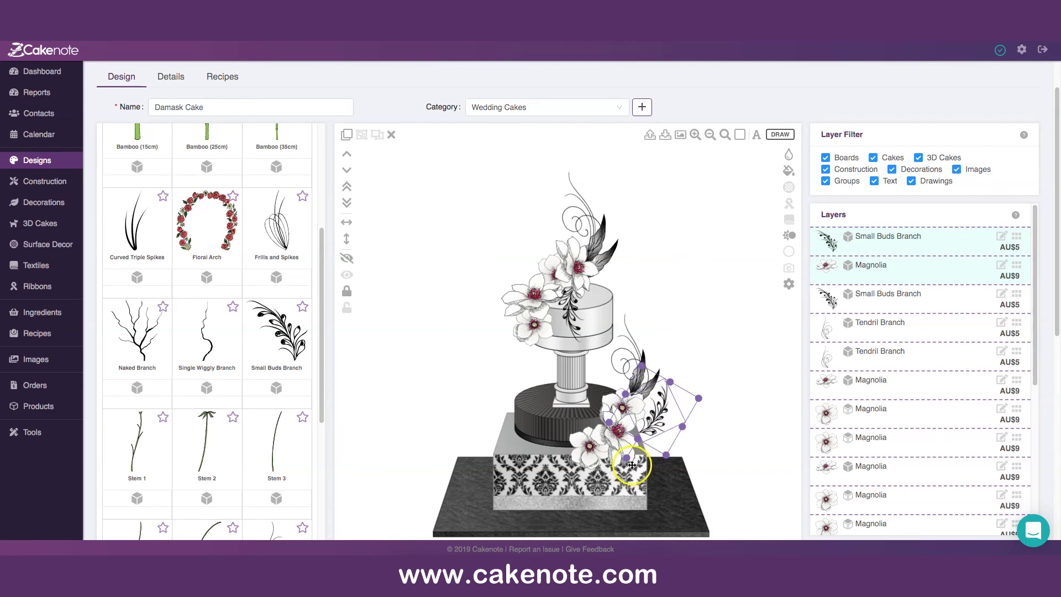
pyautogui.moveTo(626, 458); pyautogui.dragTo(658, 428)
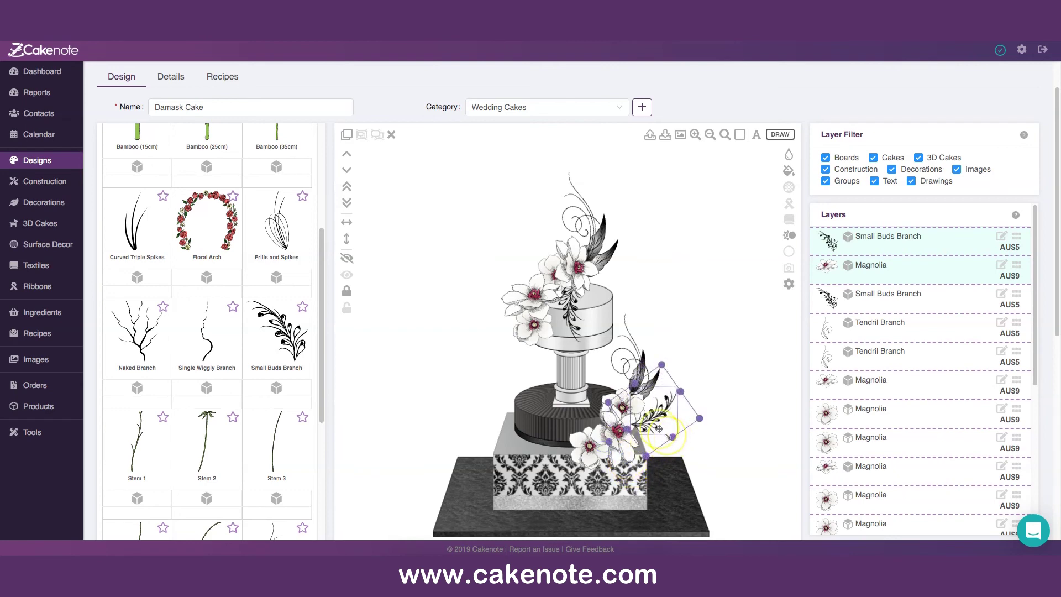
pyautogui.click(725, 410)
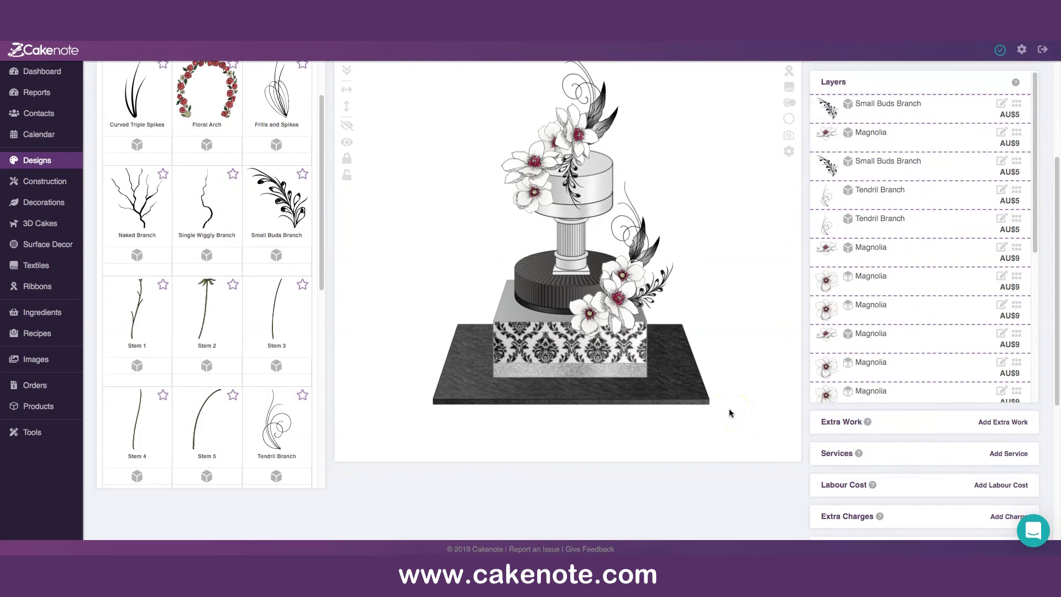
pyautogui.click(692, 413)
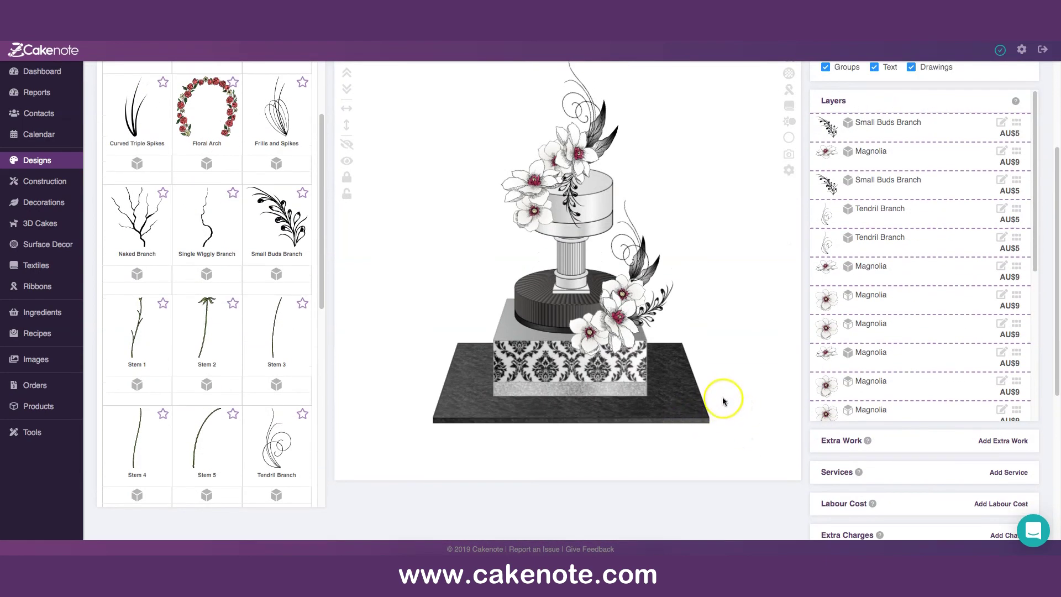
pyautogui.scroll(1, 723, 401)
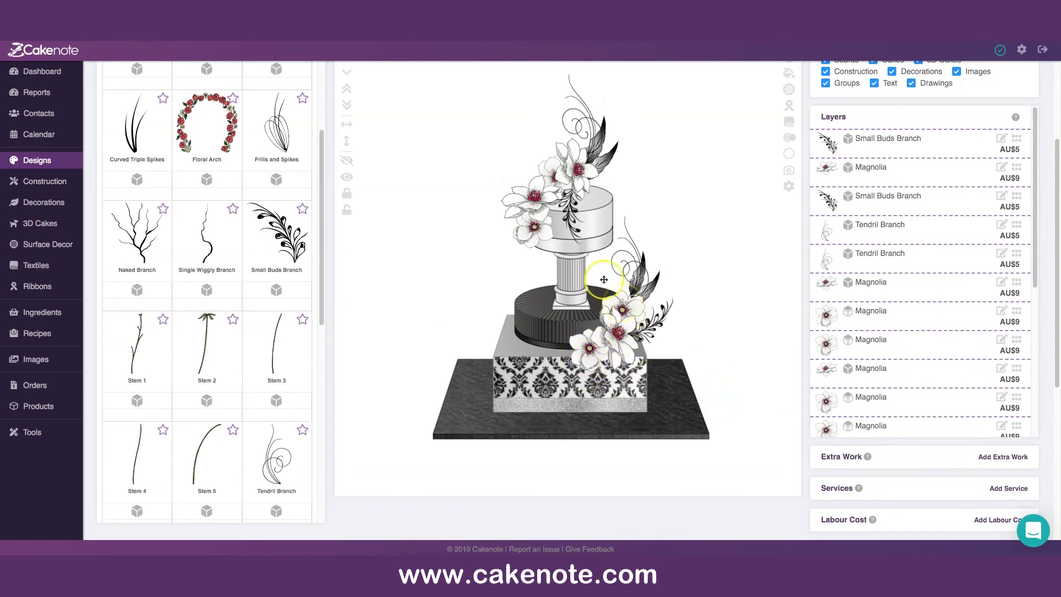
pyautogui.click(614, 332)
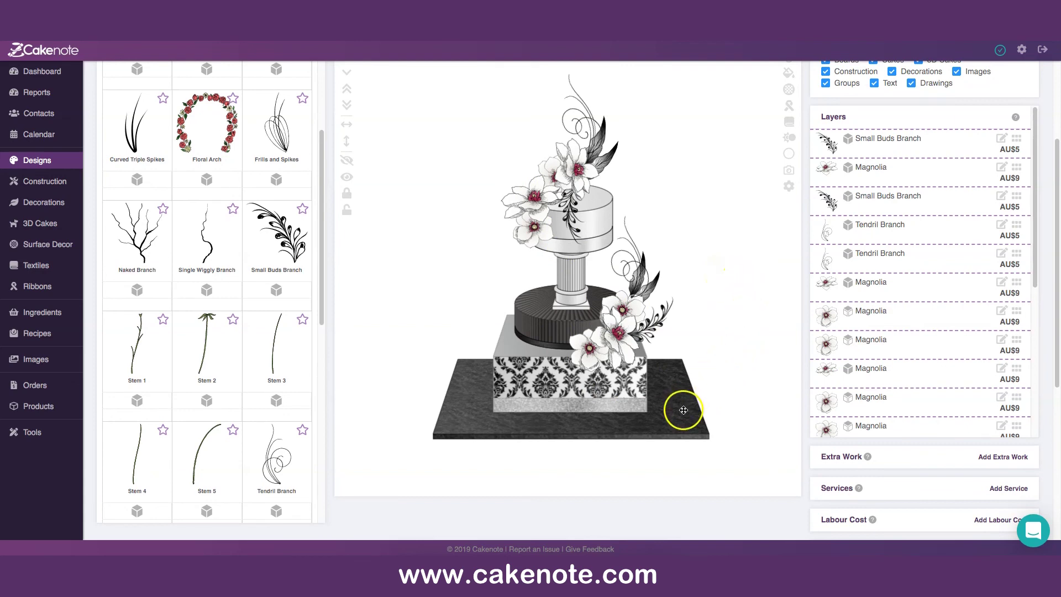
# Step: Add a 5mm ribbon to the edge of the black cake board and set its flat colour to red, hex CA0E0E
pyautogui.click(686, 435)
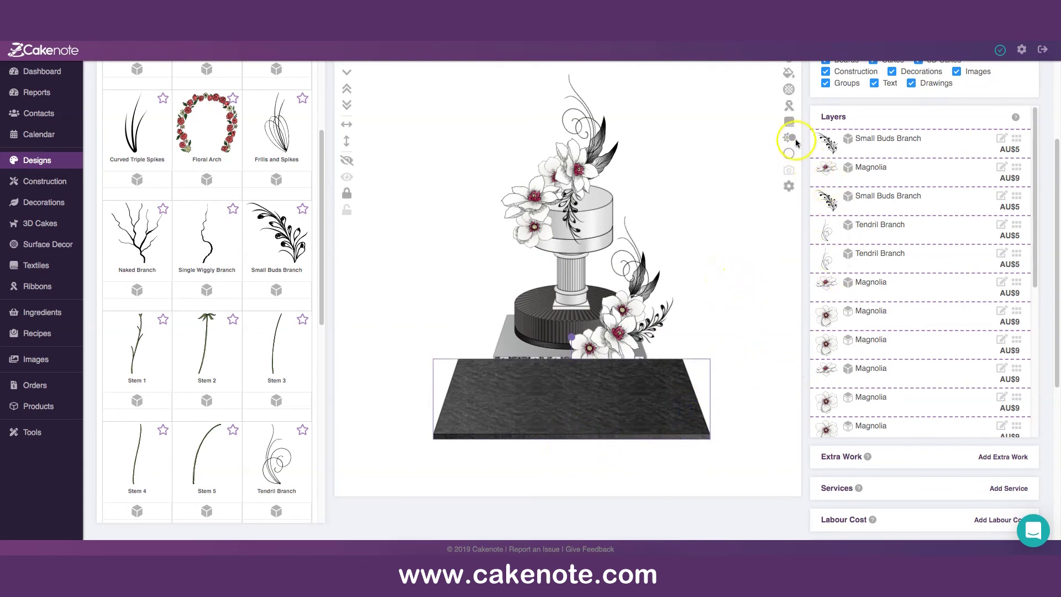
pyautogui.click(788, 107)
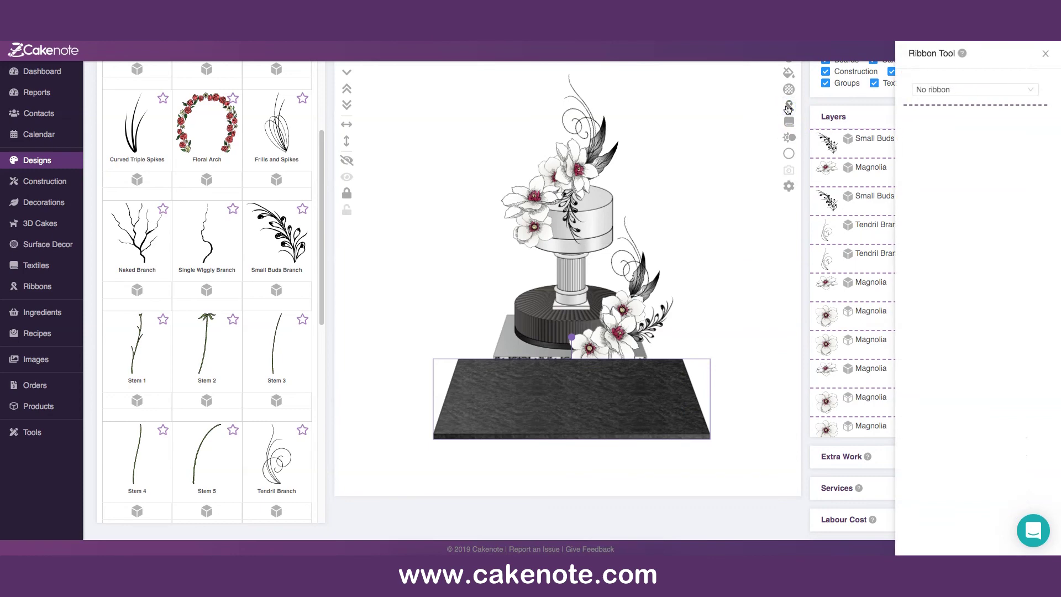
pyautogui.click(974, 90)
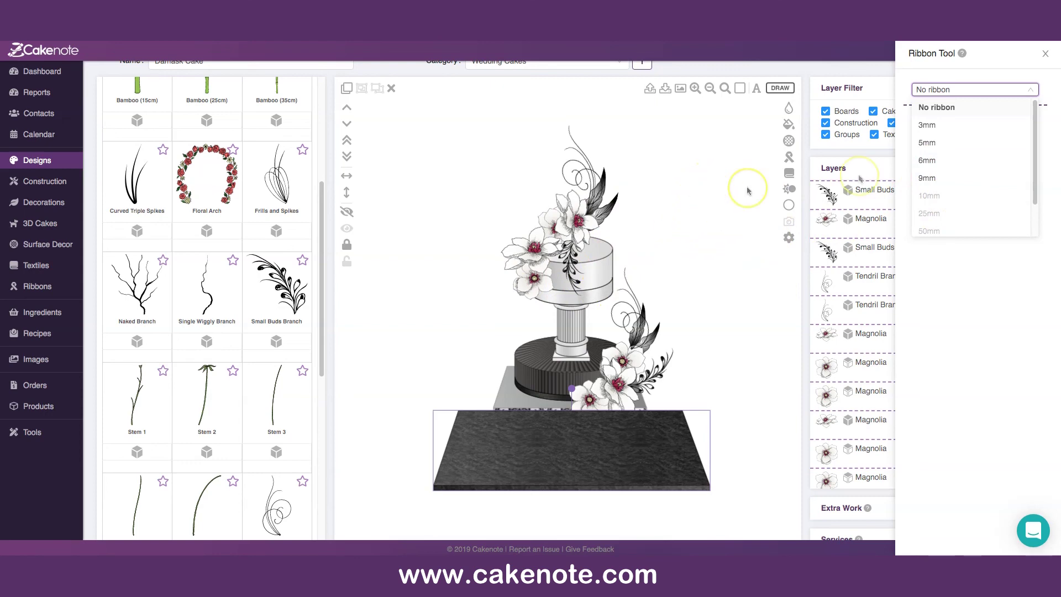
pyautogui.click(929, 145)
pyautogui.moveTo(997, 171); pyautogui.dragTo(1026, 203)
pyautogui.click(1030, 180)
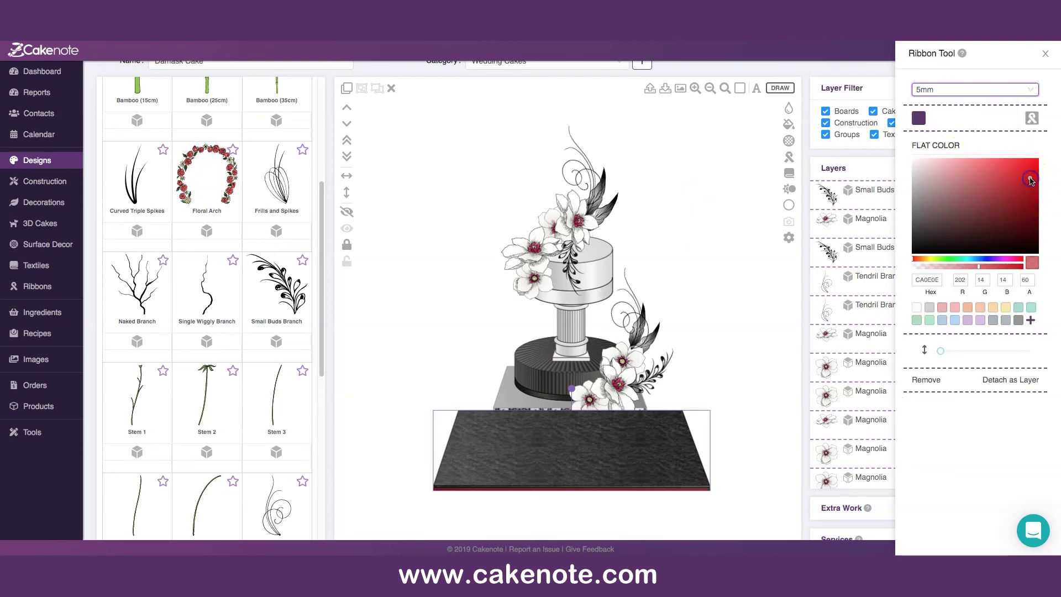
# Step: Try a flat pink canvas background, hex E1A8A8, behind the cake
pyautogui.click(728, 326)
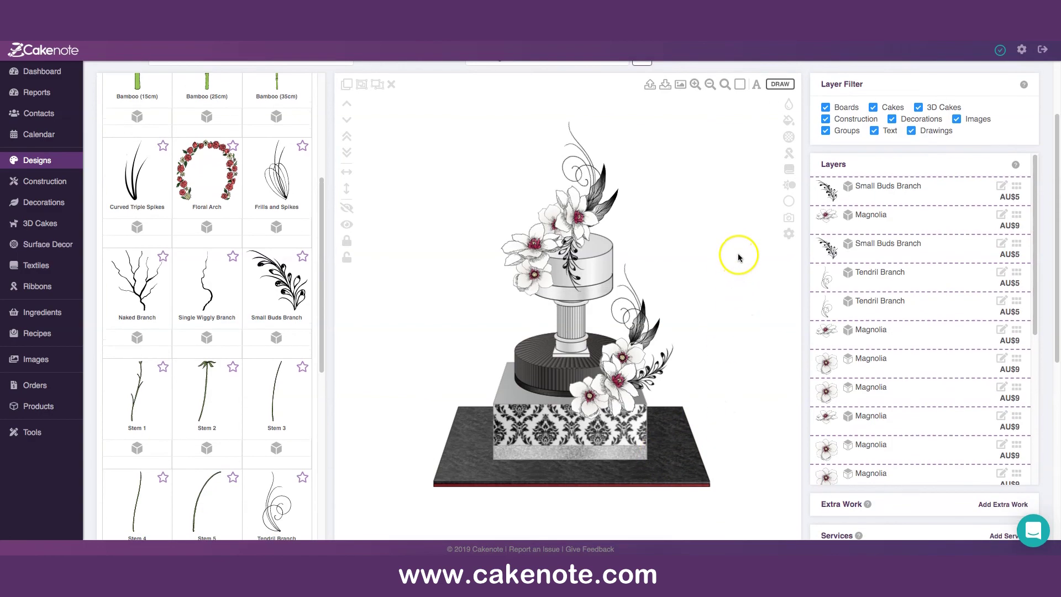
pyautogui.scroll(2, 718, 264)
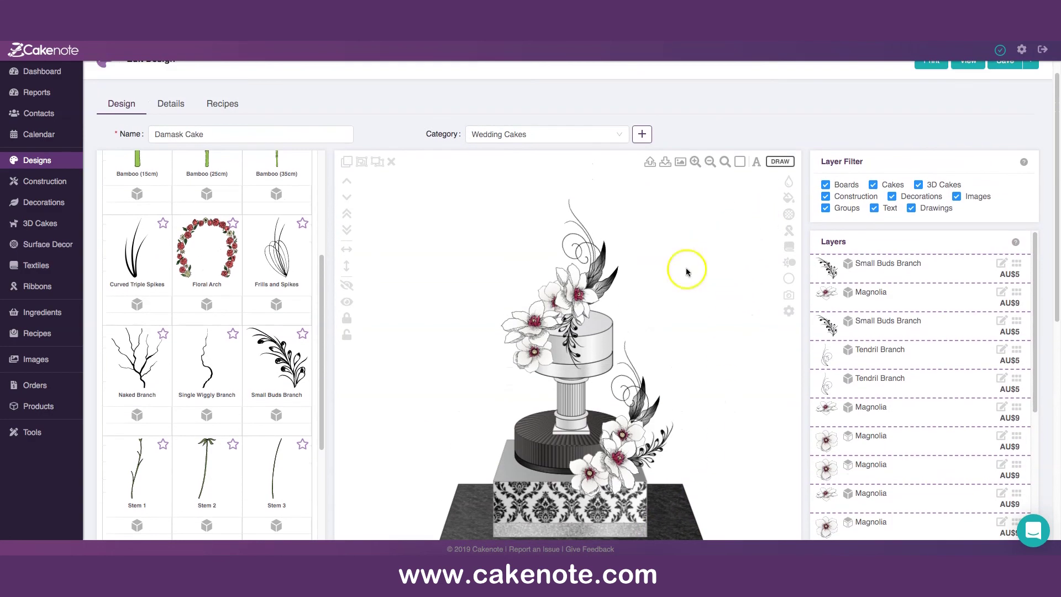
pyautogui.scroll(1, 687, 221)
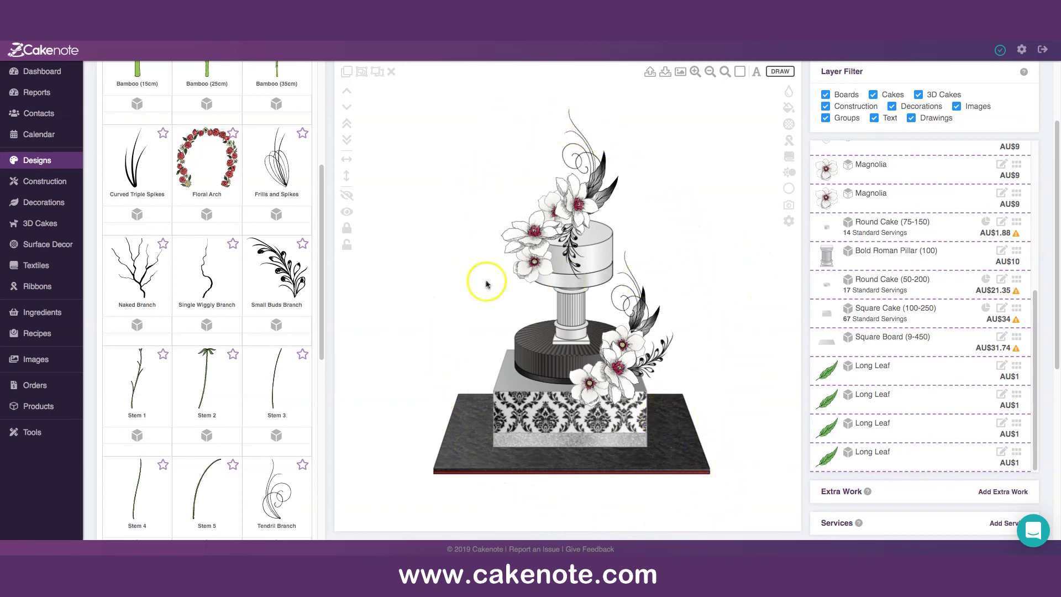
pyautogui.scroll(1, 666, 247)
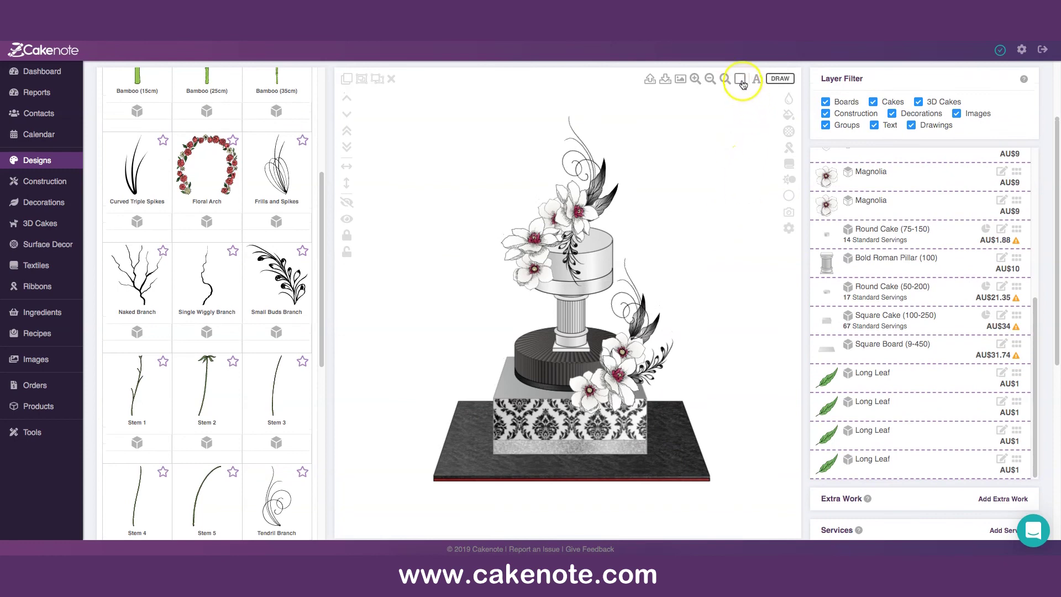
pyautogui.click(741, 80)
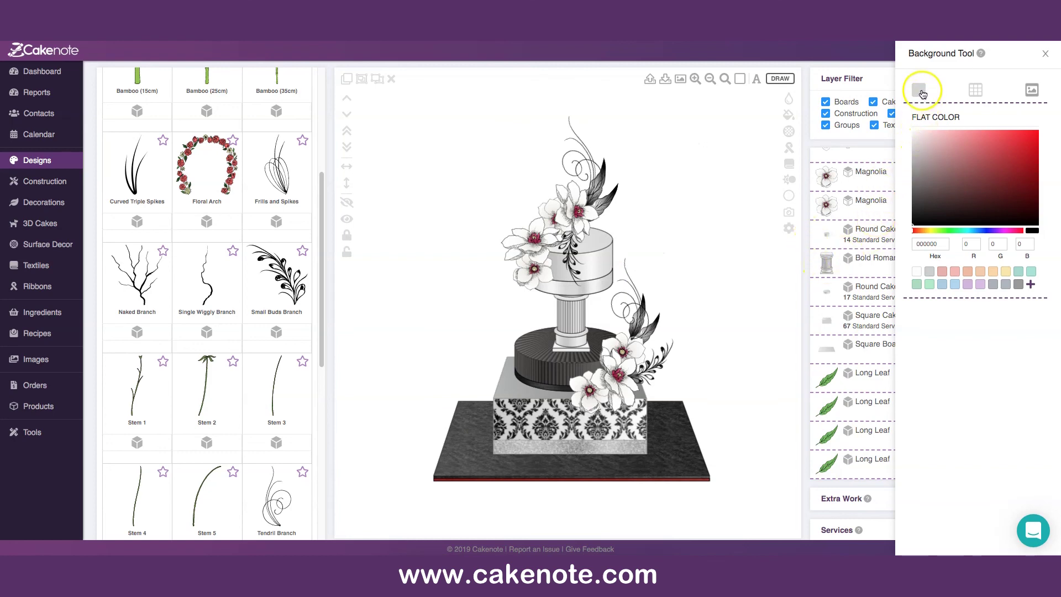
pyautogui.click(944, 142)
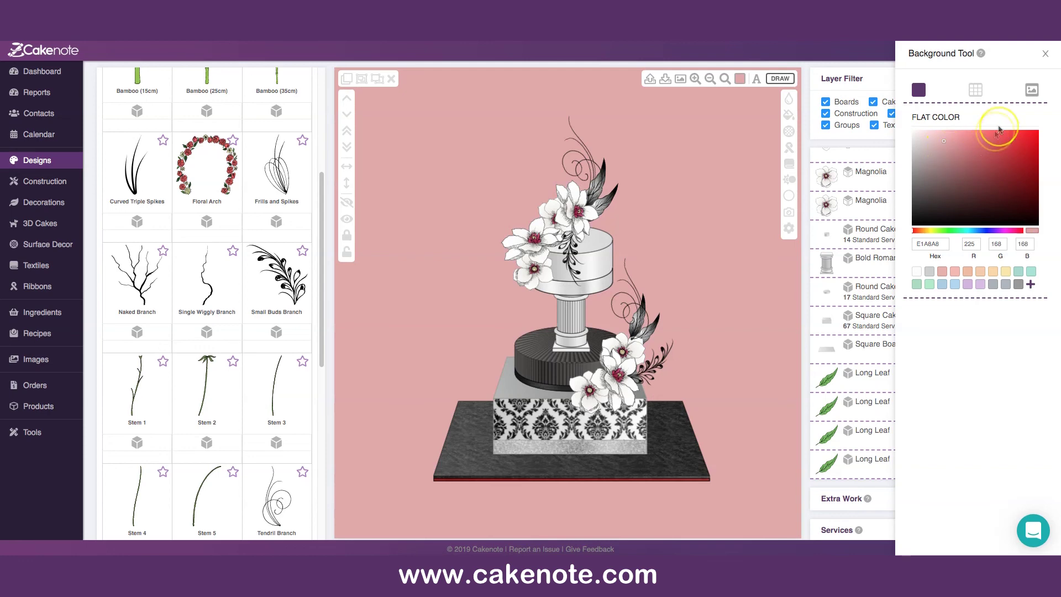
# Step: Set the canvas background to the red and black damask image from the Backgrounds collection
pyautogui.click(1031, 91)
pyautogui.click(939, 218)
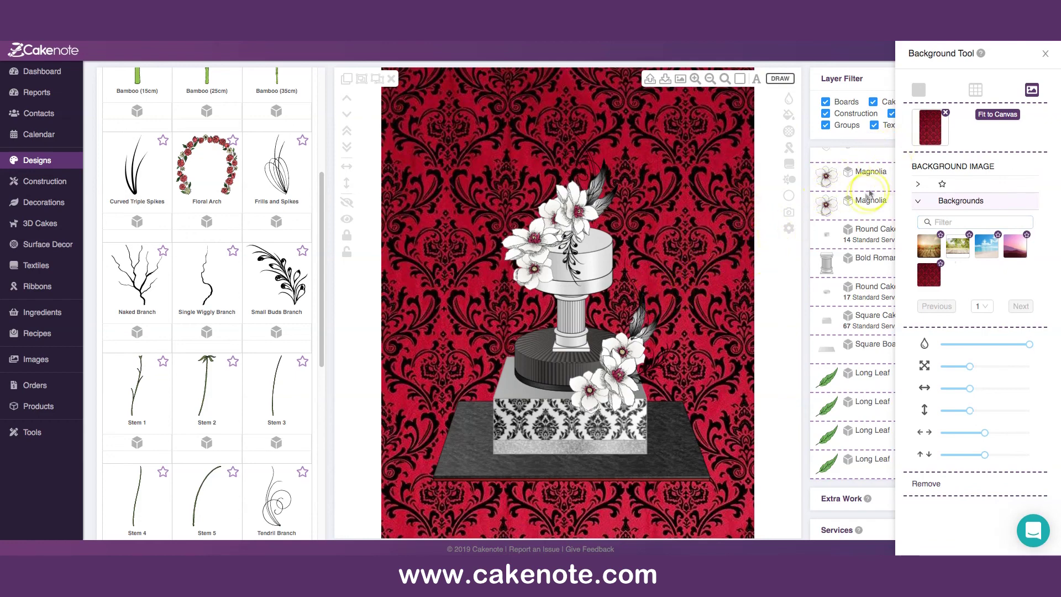
pyautogui.scroll(-1, 743, 275)
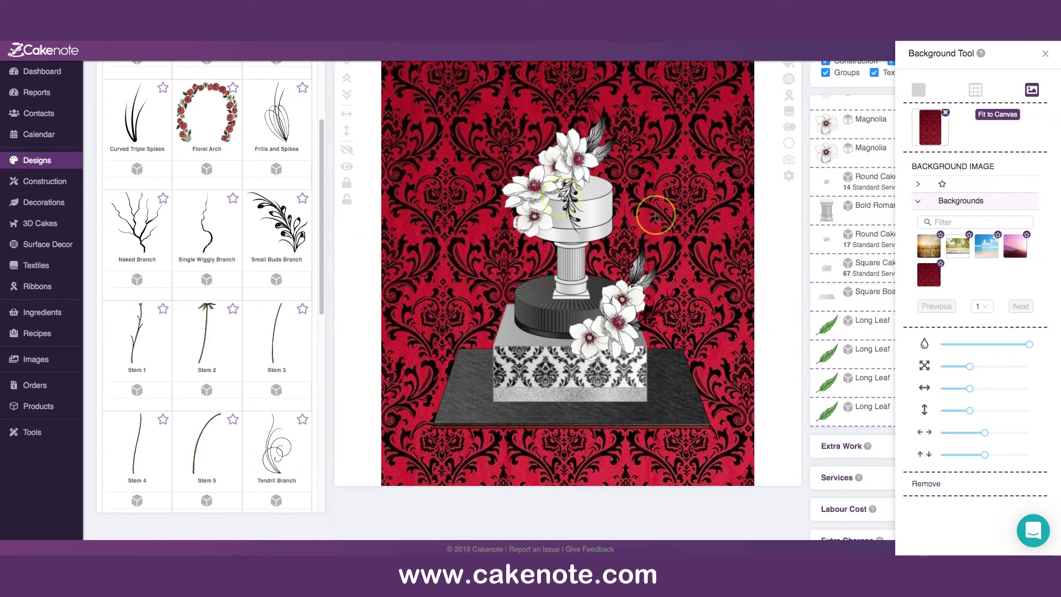
pyautogui.scroll(-1, 670, 293)
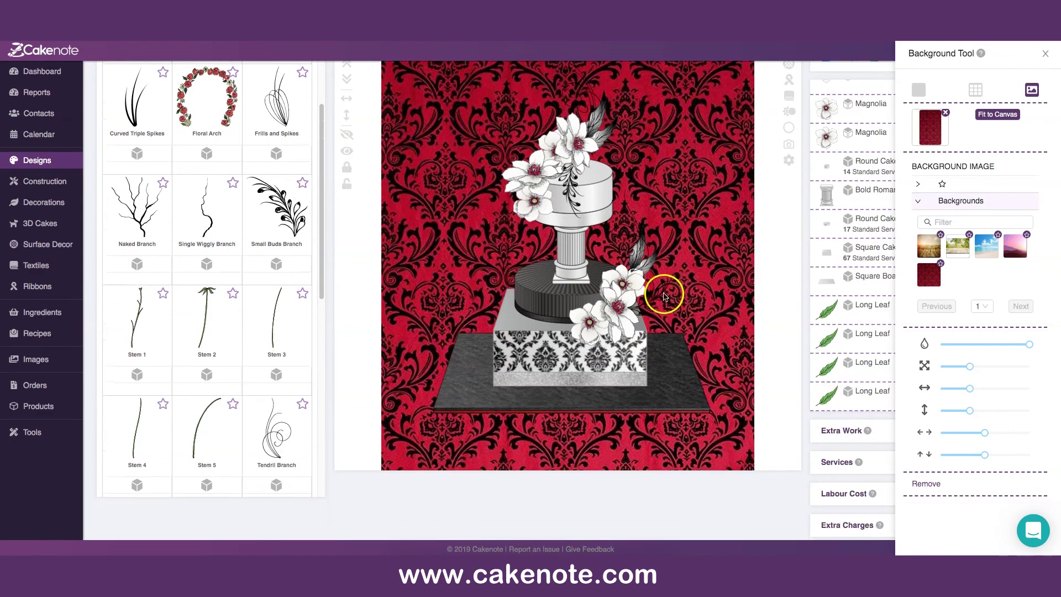
pyautogui.scroll(1, 732, 314)
pyautogui.scroll(1, 738, 316)
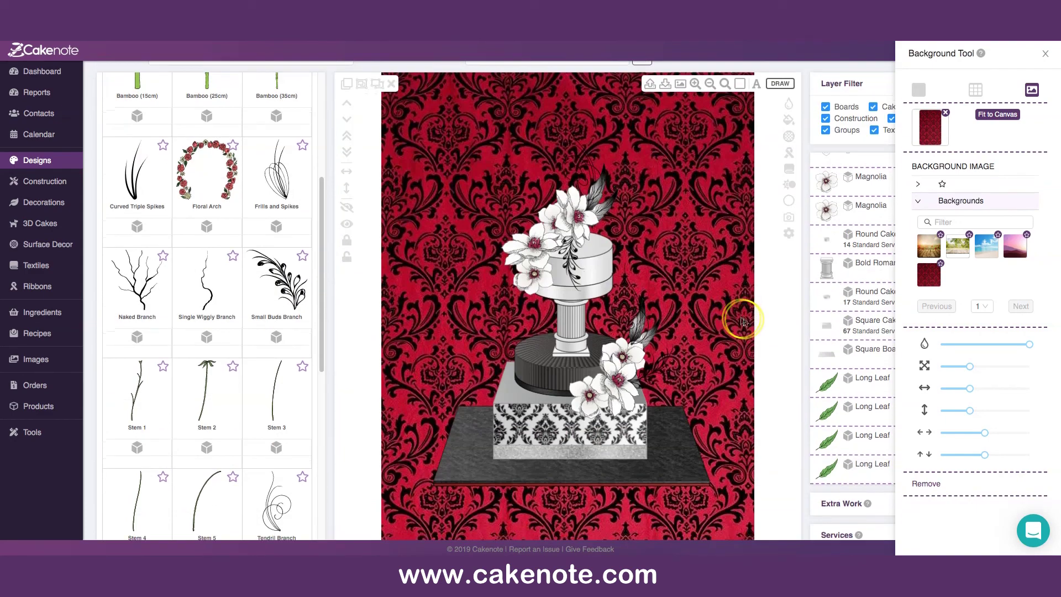
pyautogui.scroll(-1, 755, 332)
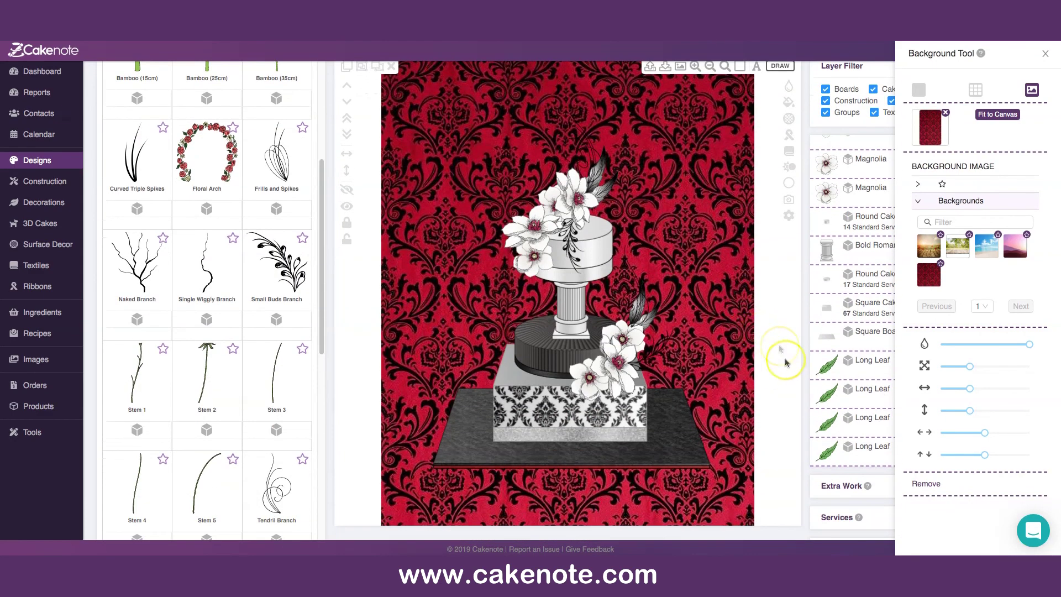
# Step: Reduce the damask background image's width and height so it forms a narrow upright panel behind the cake
pyautogui.moveTo(967, 391)
pyautogui.mouseDown()
pyautogui.moveTo(956, 389)
pyautogui.moveTo(958, 412)
pyautogui.moveTo(954, 390)
pyautogui.mouseUp()
pyautogui.click(970, 411)
pyautogui.click(956, 390)
# Step: Shift the damask panel left behind the cake to a horizontal offset of -134, lowering it slightly and narrowing it a little more
pyautogui.click(982, 433)
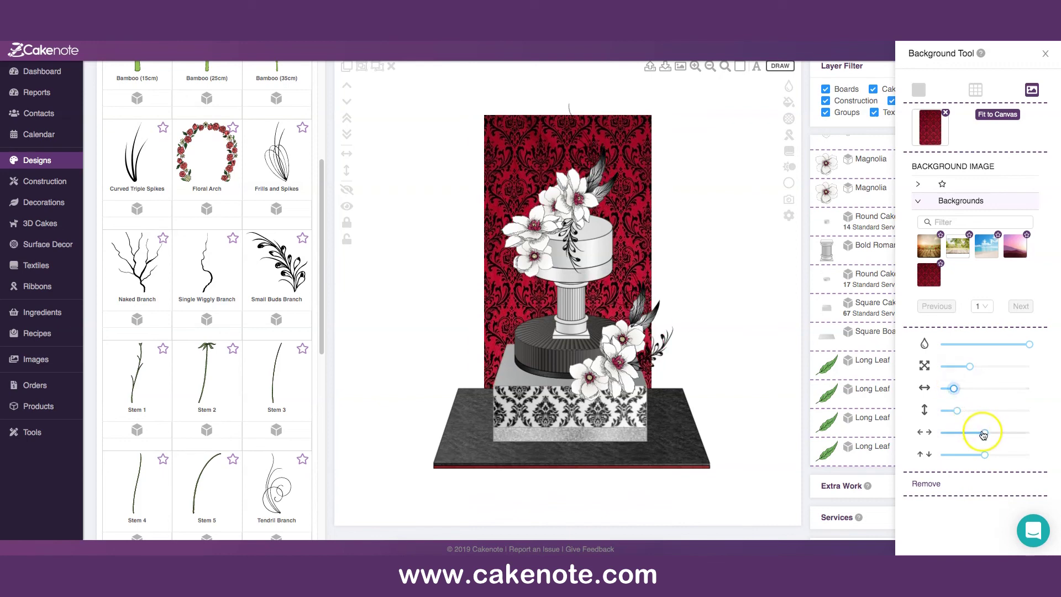
pyautogui.moveTo(985, 434)
pyautogui.mouseDown()
pyautogui.moveTo(994, 433)
pyautogui.moveTo(971, 436)
pyautogui.moveTo(984, 456)
pyautogui.moveTo(974, 434)
pyautogui.mouseUp()
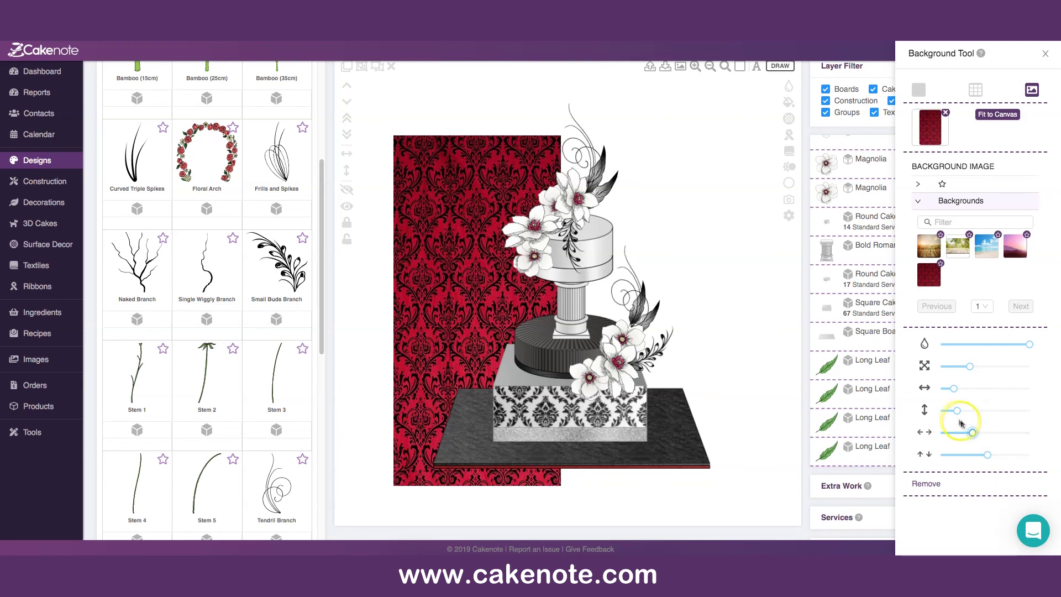
pyautogui.moveTo(955, 391); pyautogui.dragTo(955, 396)
pyautogui.moveTo(971, 432); pyautogui.dragTo(975, 435)
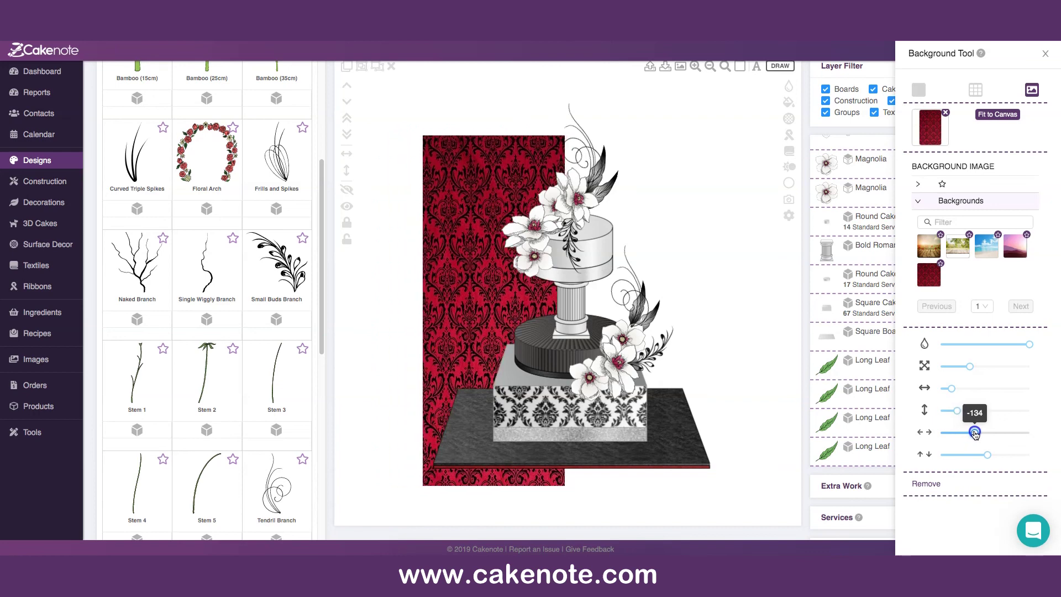
pyautogui.click(624, 284)
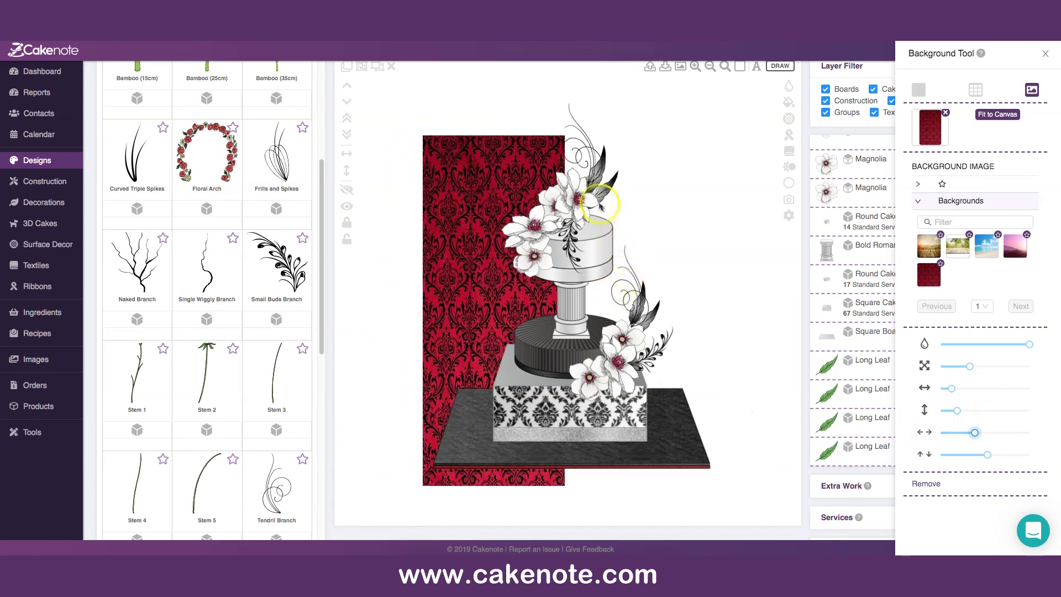
pyautogui.click(644, 338)
pyautogui.click(717, 293)
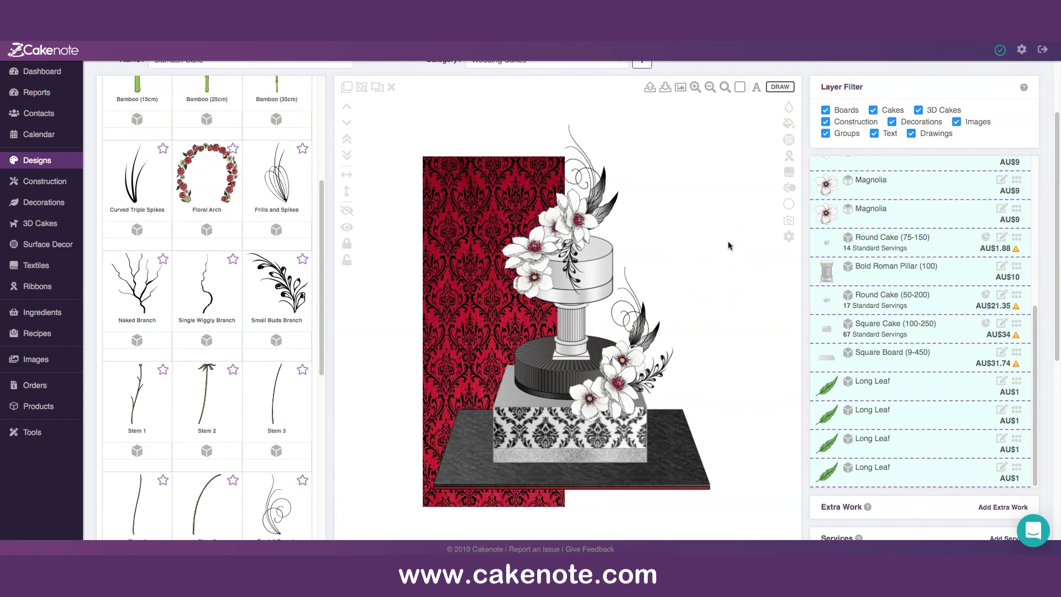
pyautogui.click(724, 245)
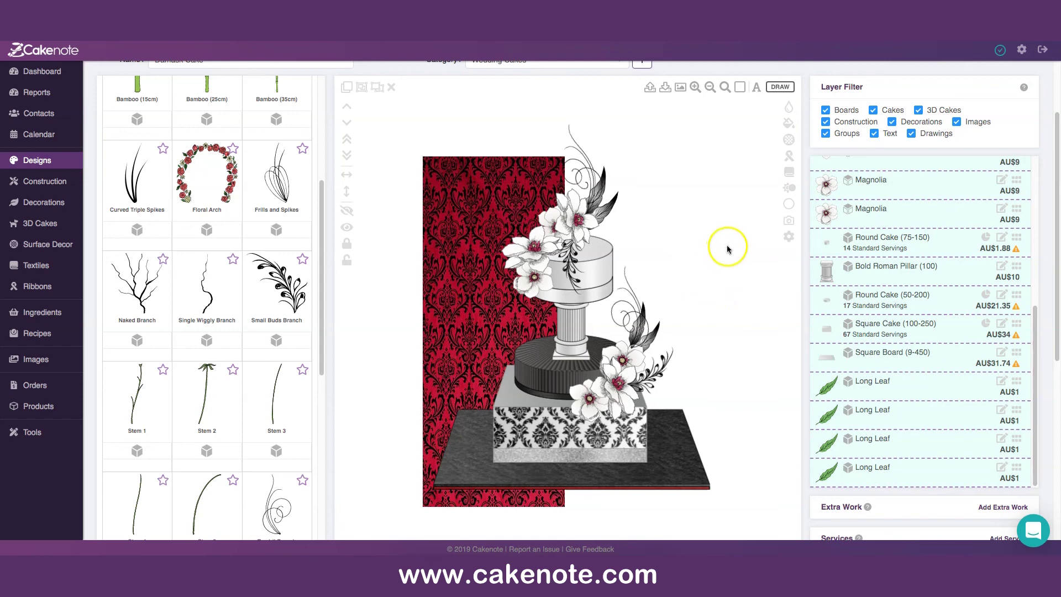